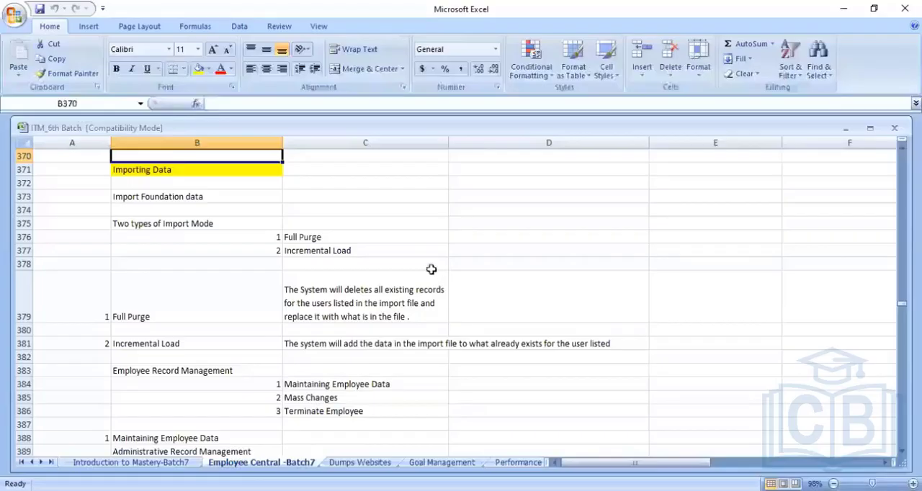
# - Review the Importing Data notes on foundation data import and the two types of import mode
pyautogui.click(321, 181)
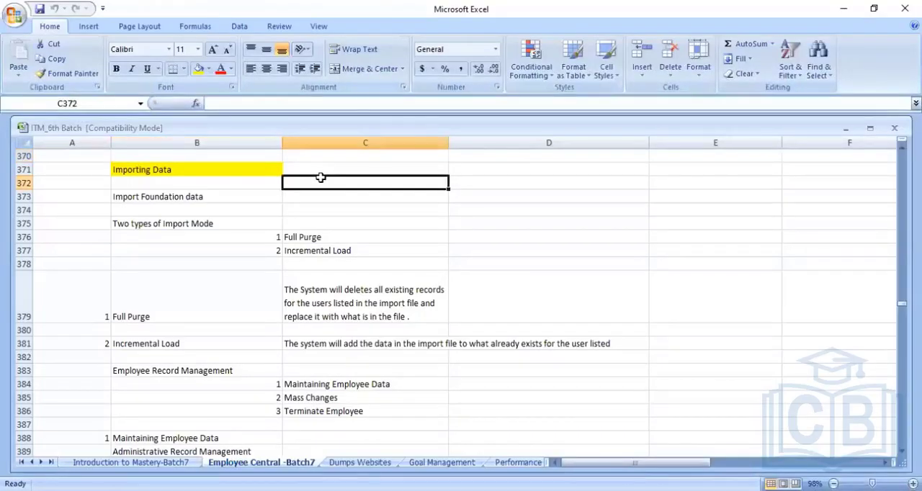
pyautogui.click(321, 177)
pyautogui.press('Left')
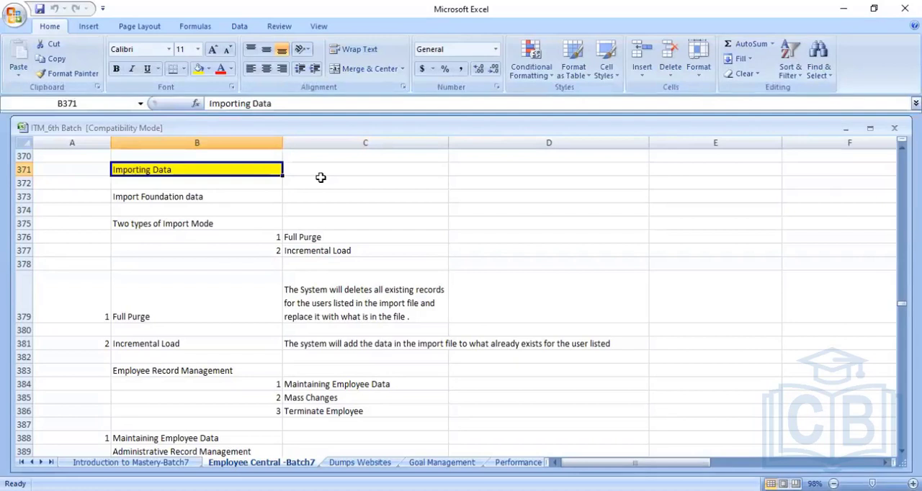
pyautogui.press('Down')
pyautogui.press('Down')
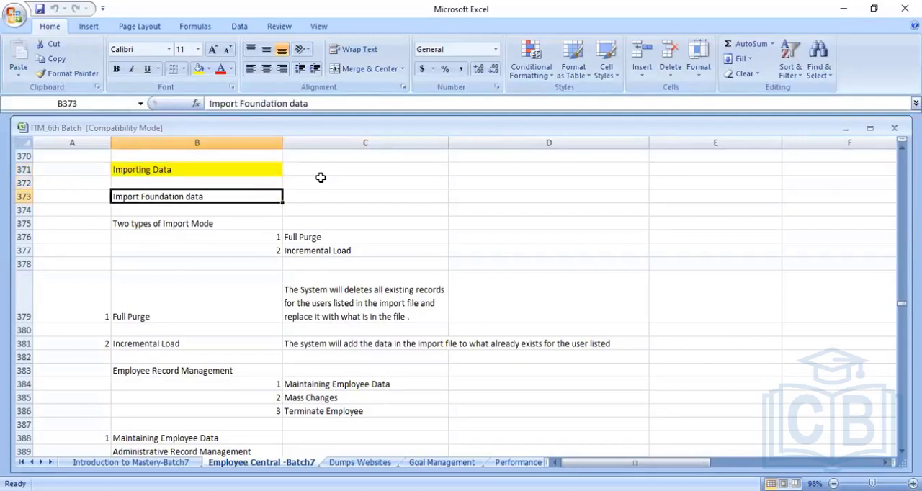
pyautogui.press('Down')
pyautogui.press('Down')
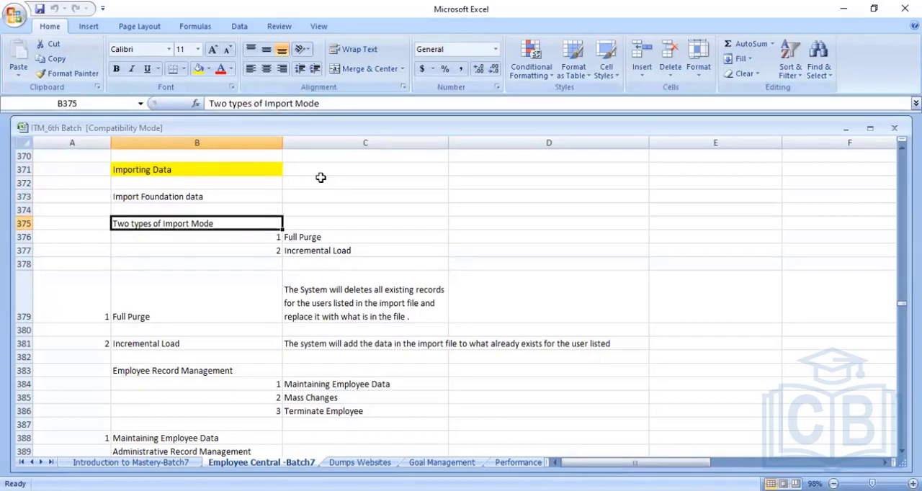
# - Read the descriptions of the Full Purge and Incremental Load import modes in the notes
pyautogui.press('Right')
pyautogui.press('Down')
pyautogui.press('Down')
pyautogui.press('Down')
pyautogui.press('Down')
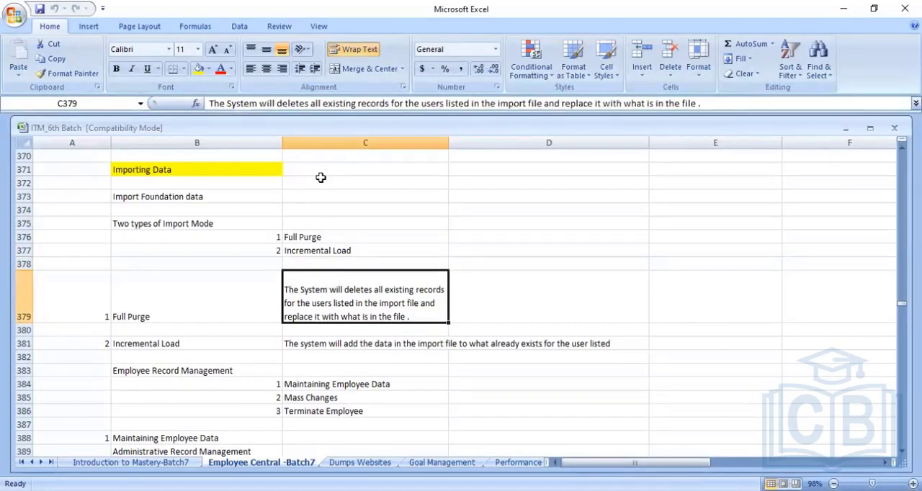
pyautogui.press('Left')
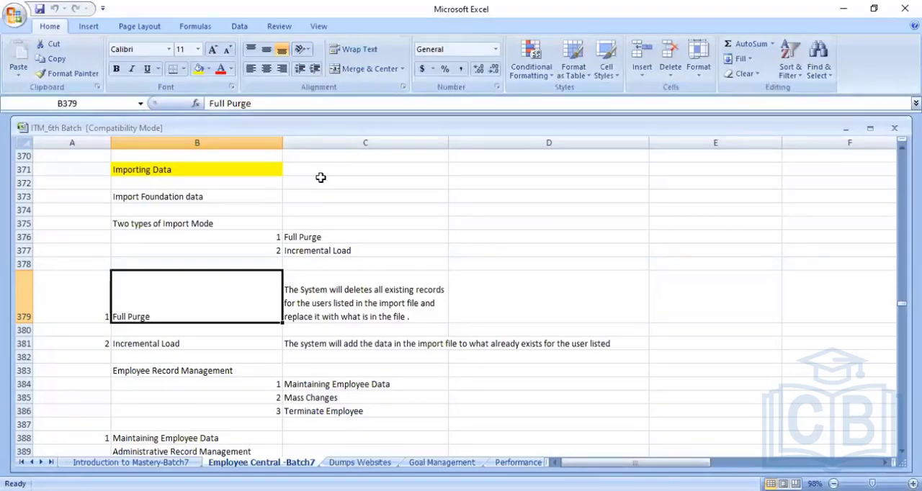
pyautogui.press('Right')
pyautogui.press('Left')
pyautogui.press('Down')
pyautogui.press('Down')
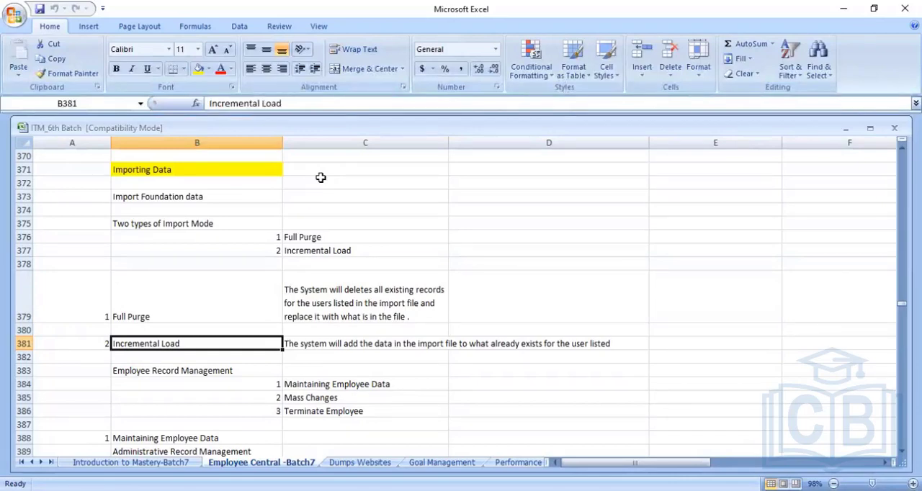
pyautogui.press('Right')
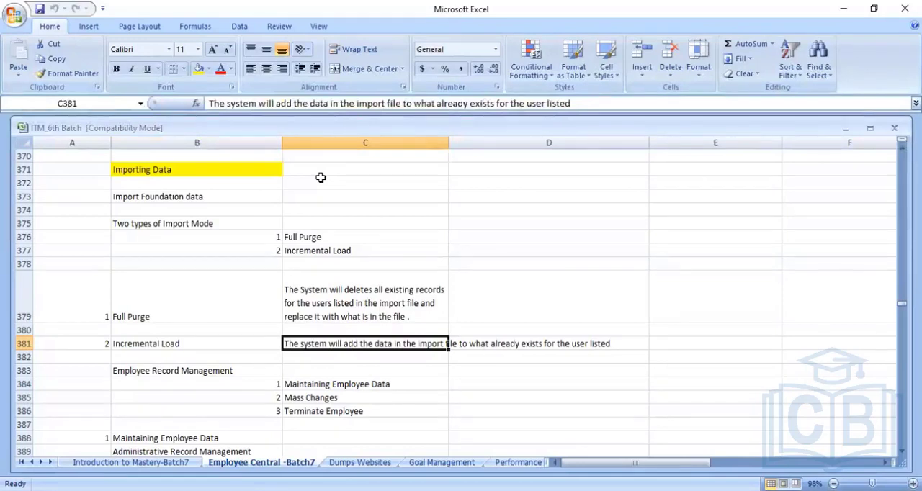
pyautogui.press('Left')
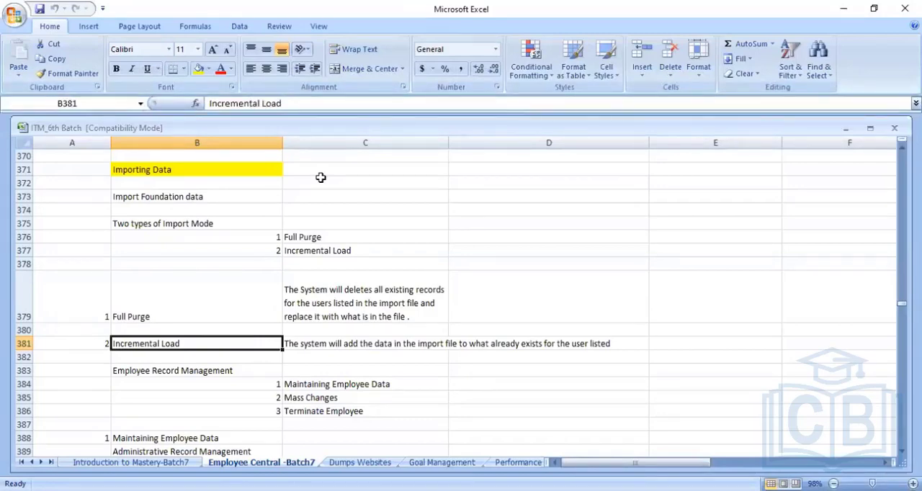
# - Review the Employee Record Management topics: Maintaining Employee Data, Mass Changes and Terminate Employee
pyautogui.press('Down')
pyautogui.press('Down')
pyautogui.press('Down')
pyautogui.press('Down')
pyautogui.press('Down')
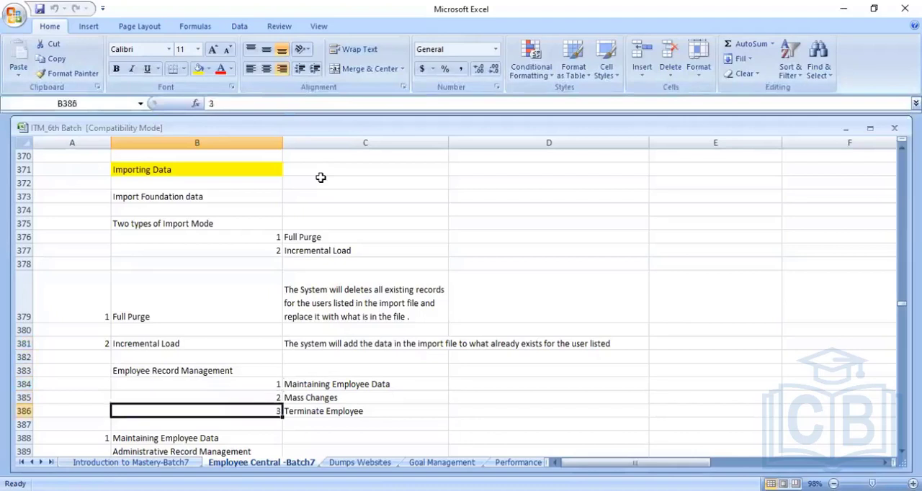
pyautogui.press('Down')
pyautogui.press('Down')
pyautogui.press('Down')
pyautogui.press('Down')
pyautogui.press('Up')
pyautogui.press('Up')
pyautogui.press('Up')
pyautogui.press('Up')
pyautogui.press('Up')
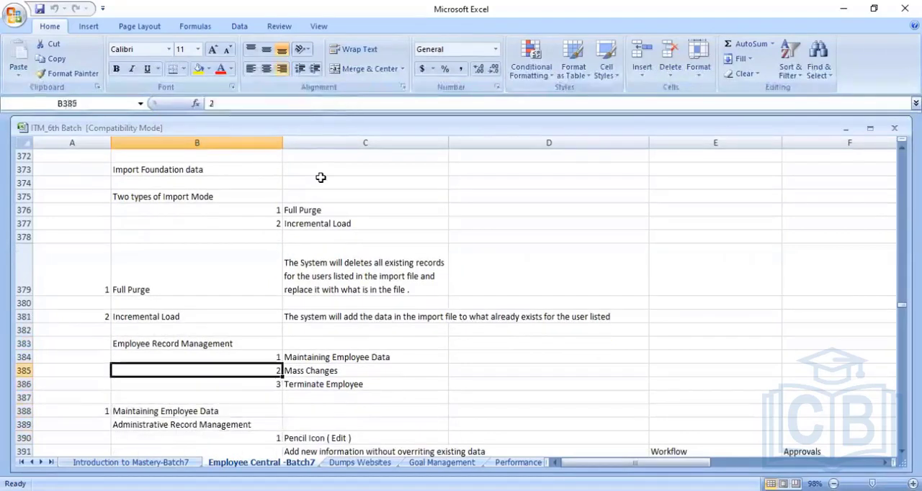
pyautogui.press('Up')
pyautogui.press('Up')
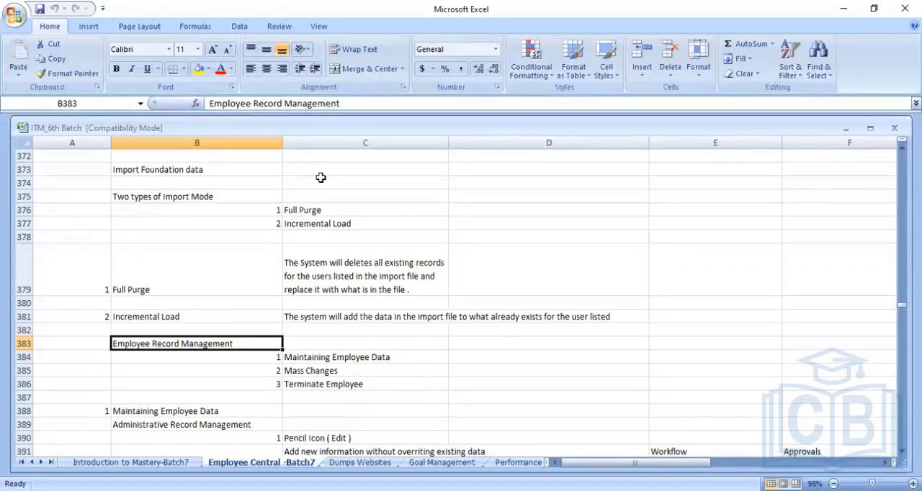
pyautogui.press('Right')
pyautogui.press('Down')
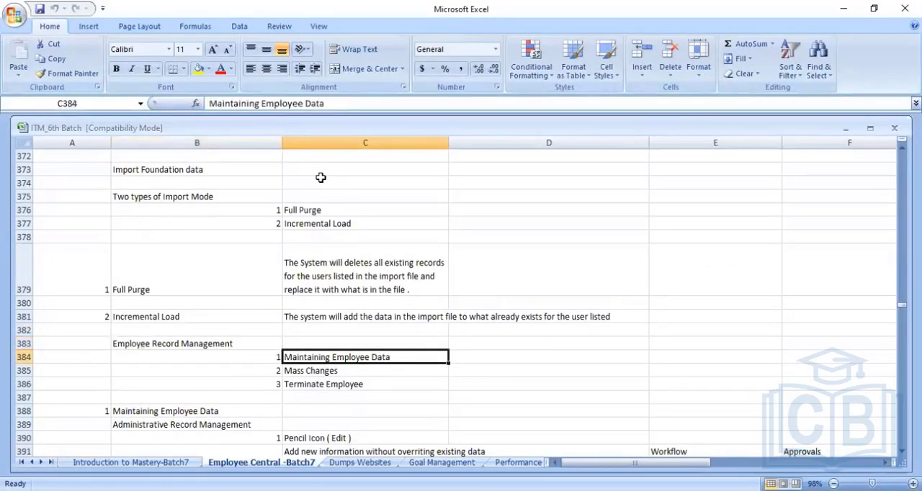
pyautogui.press('Down')
pyautogui.press('Down')
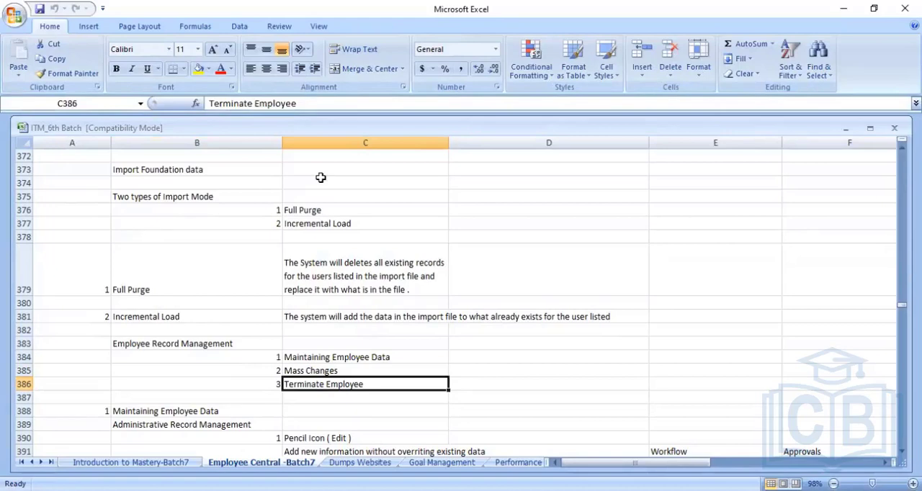
pyautogui.press('Up')
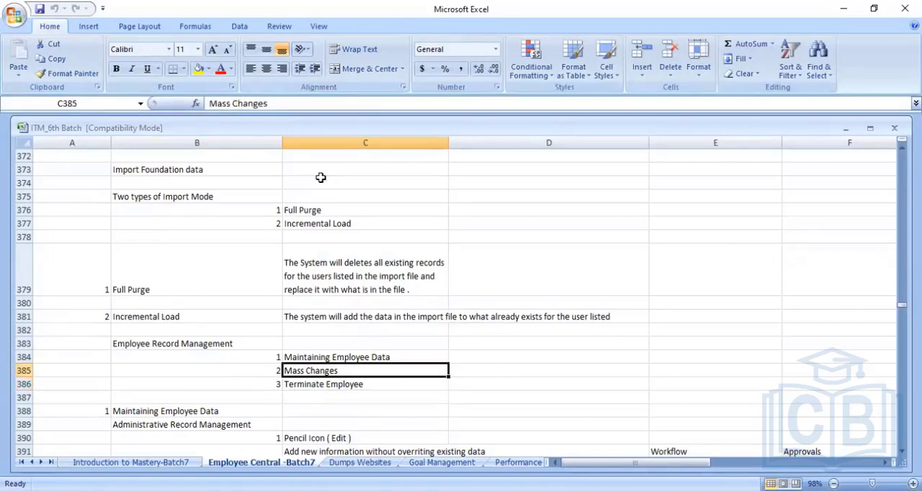
pyautogui.press('Down')
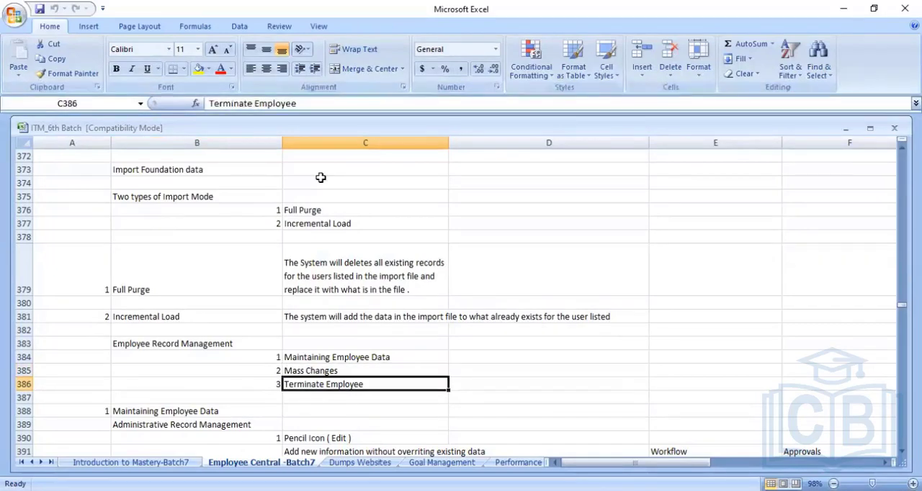
pyautogui.press('Down')
pyautogui.press('Left')
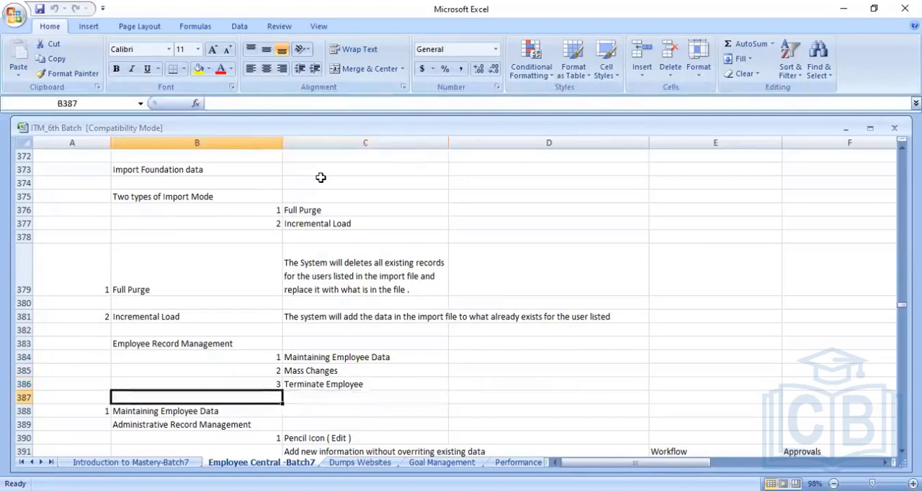
# - Look through the Maintaining Employee Data section, from Administrative Record Management down to Insert New Record
pyautogui.press('Down')
pyautogui.press('Down')
pyautogui.press('Down')
pyautogui.press('Down')
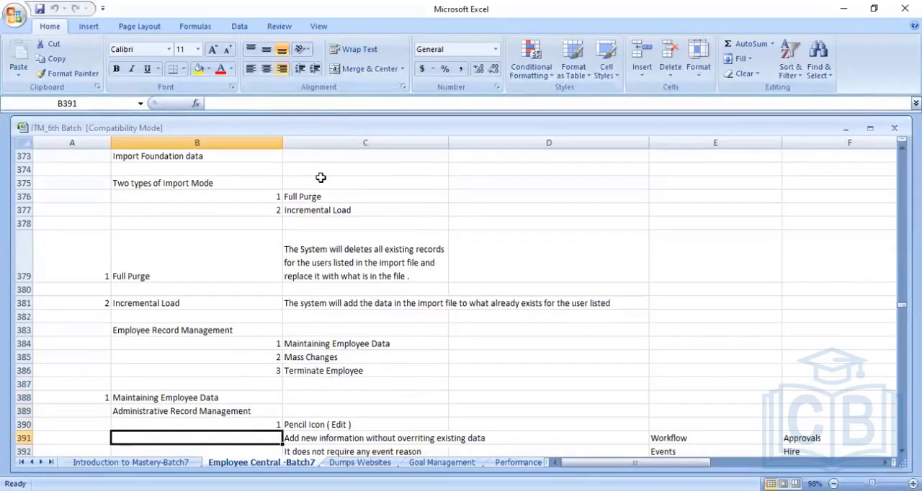
pyautogui.press('Up')
pyautogui.press('Up')
pyautogui.press('Up')
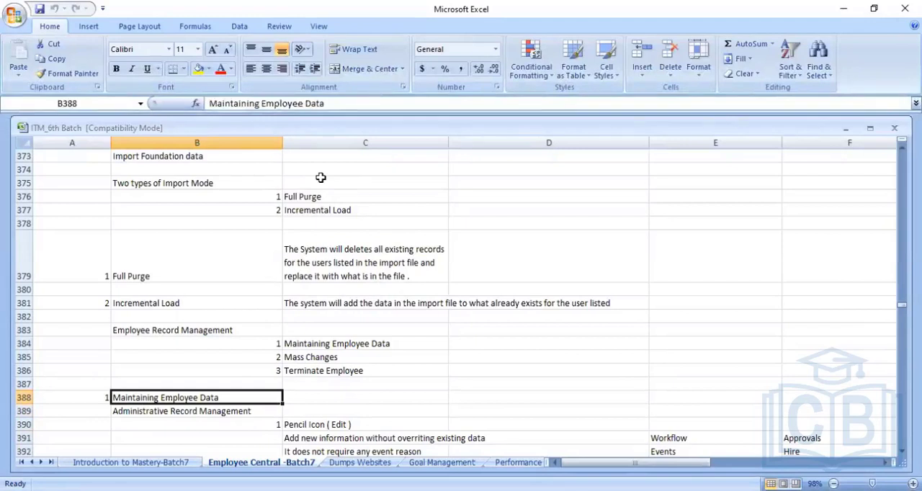
pyautogui.press('Down')
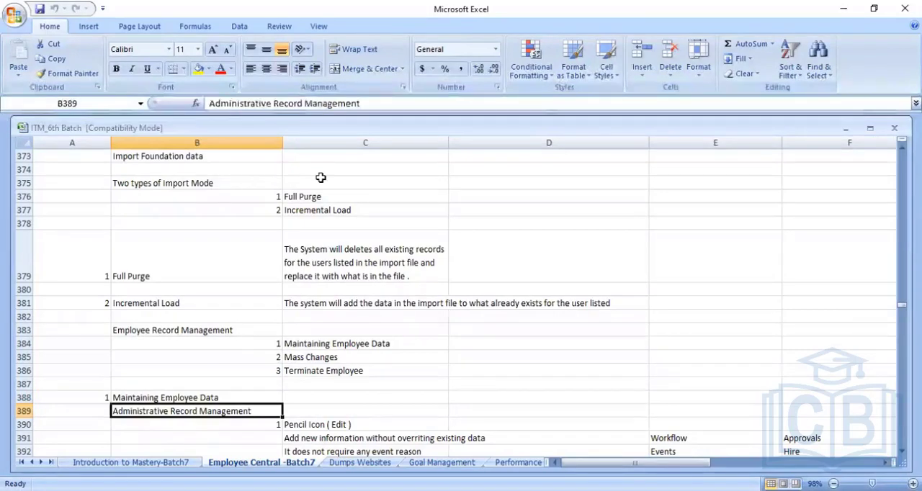
pyautogui.press('Down')
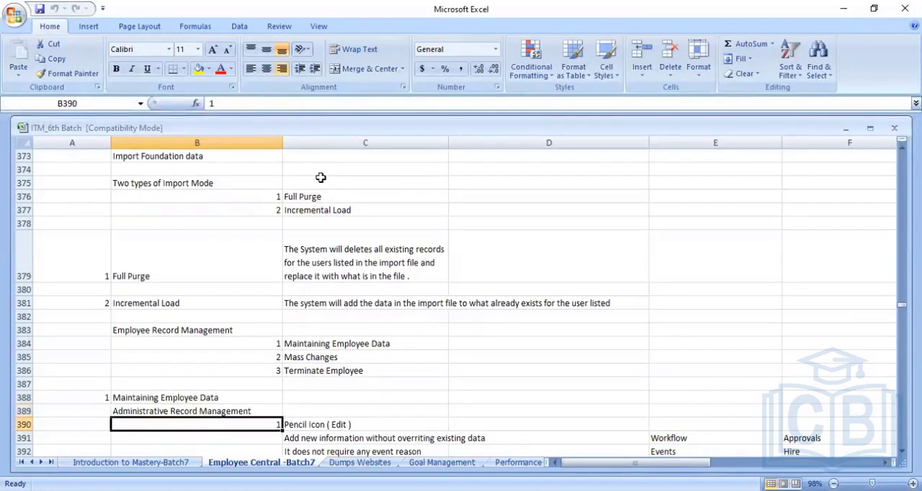
pyautogui.press('Down')
pyautogui.press('Down')
pyautogui.press('Down')
pyautogui.press('Down')
pyautogui.press('Down')
pyautogui.press('Down')
pyautogui.press('Down')
pyautogui.press('Down')
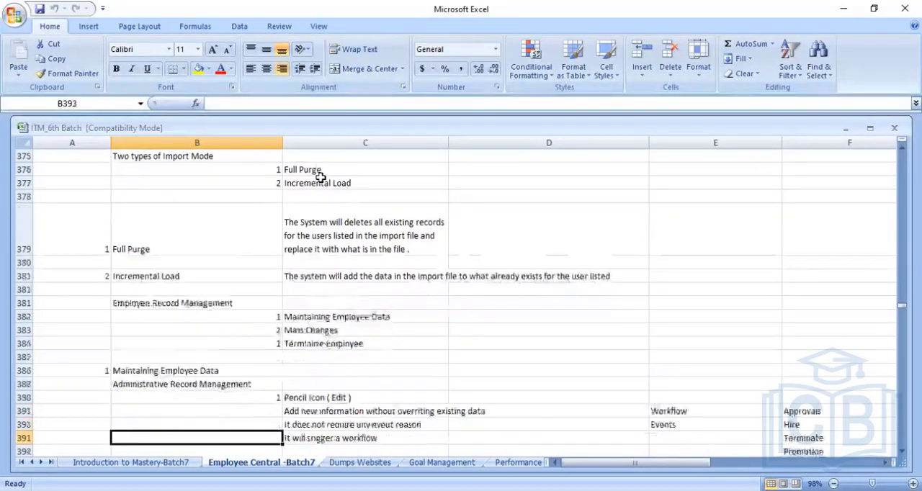
pyautogui.press('Down')
pyautogui.press('Down')
pyautogui.press('Down')
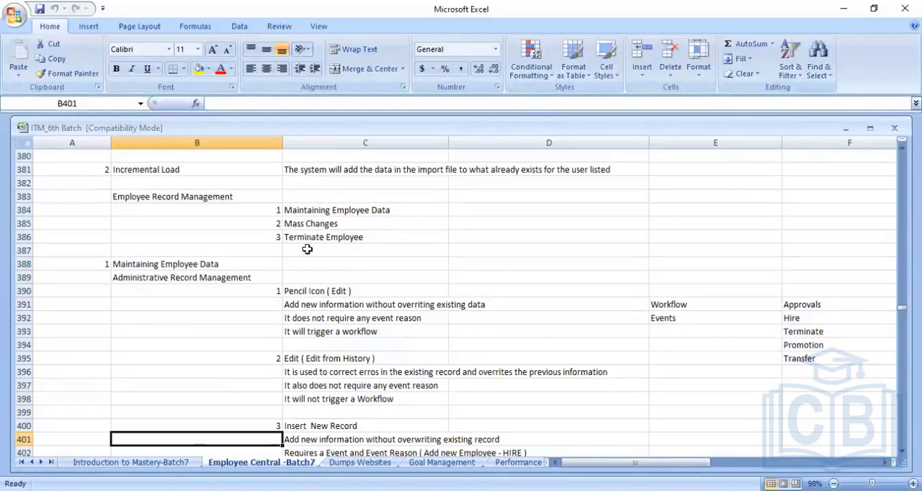
# - Compare the Pencil Icon (Edit) and Edit from History options under Administrative Record Management
pyautogui.click(316, 294)
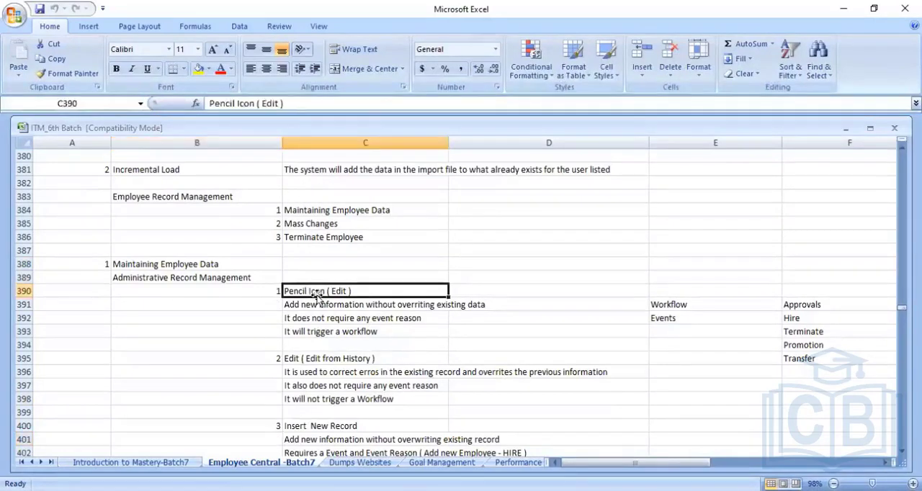
pyautogui.click(310, 360)
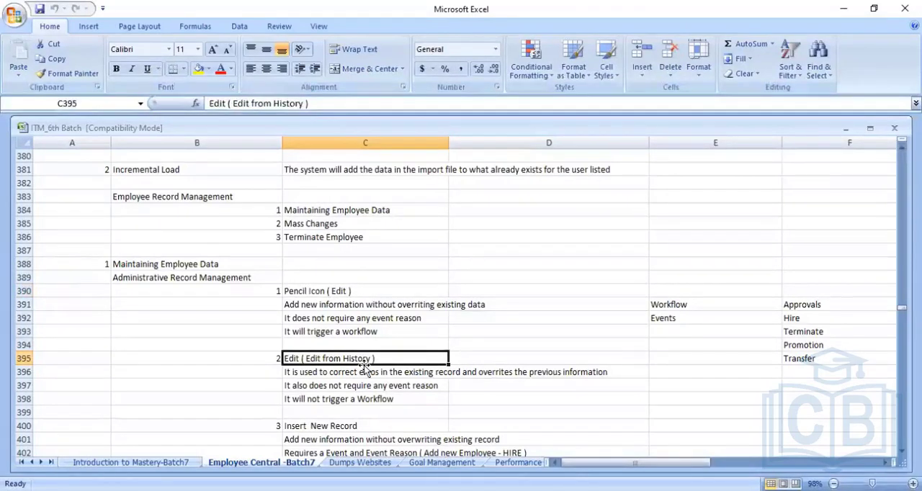
pyautogui.click(123, 490)
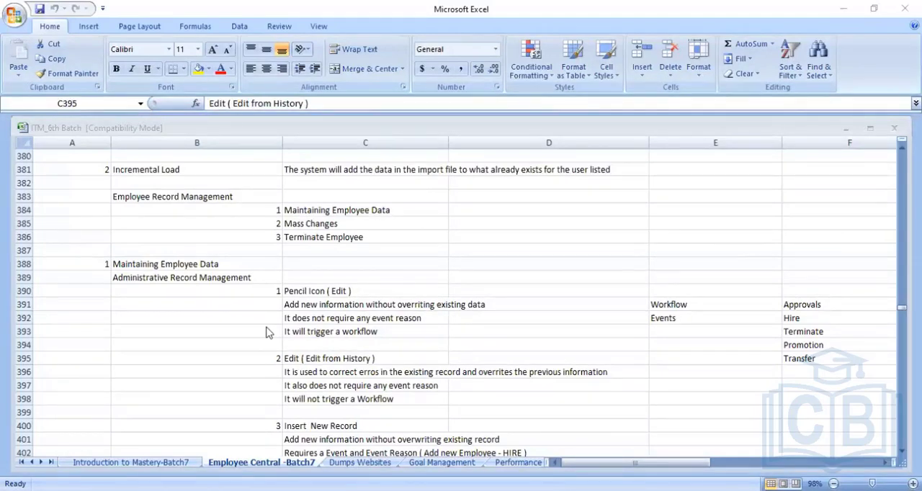
pyautogui.click(166, 278)
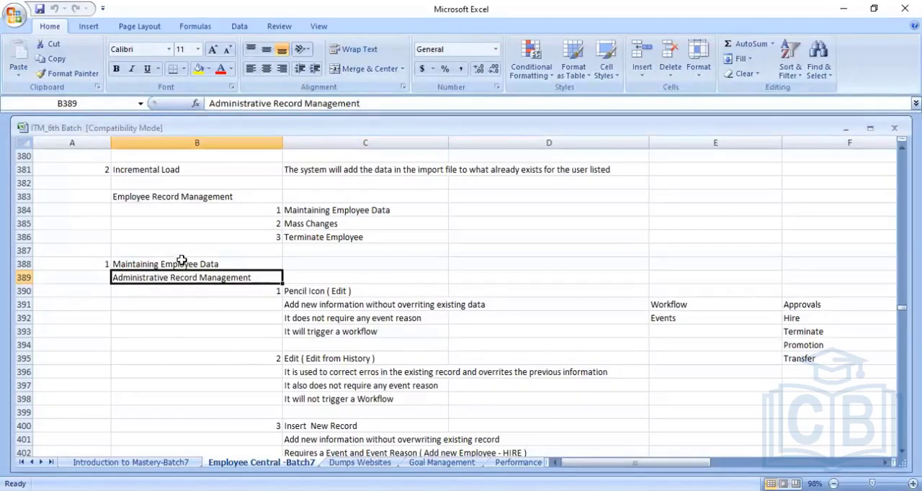
pyautogui.click(188, 262)
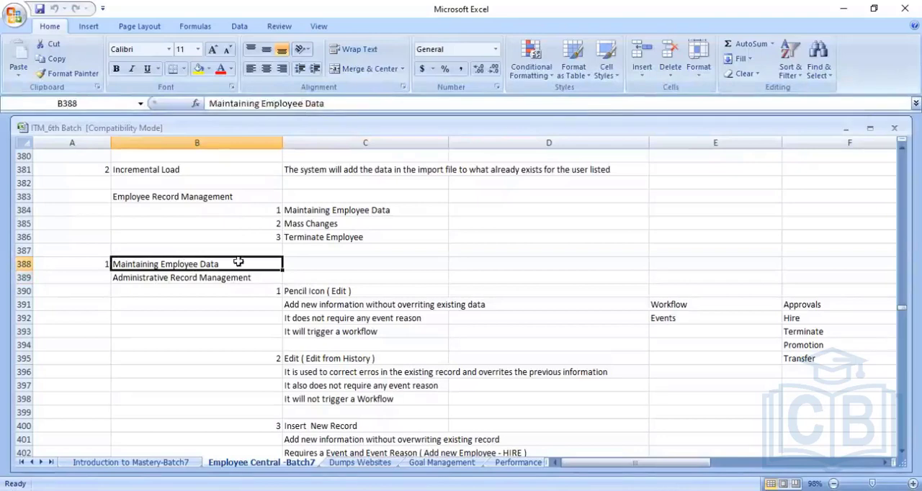
pyautogui.click(329, 293)
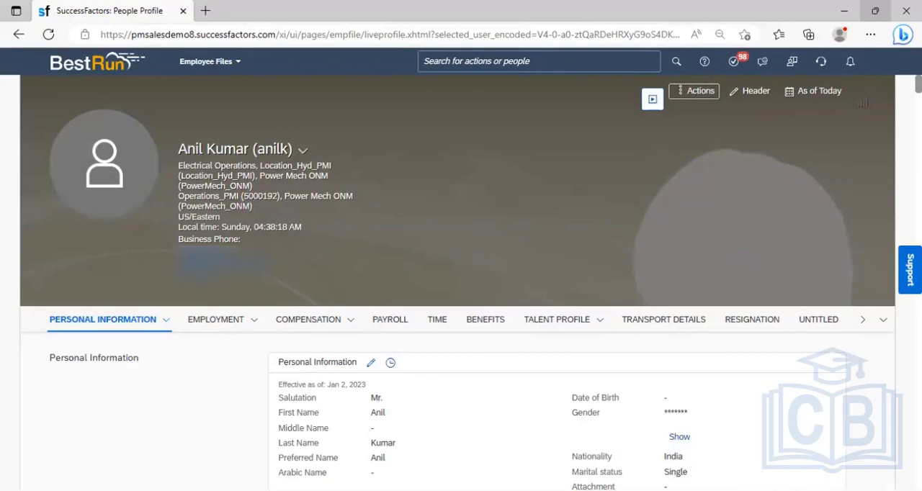
# - In SuccessFactors, open the employee's Personal Information for editing effective Apr 30, 2023, inspect the form, and cancel without saving
pyautogui.hotkey('alt', 'Tab')
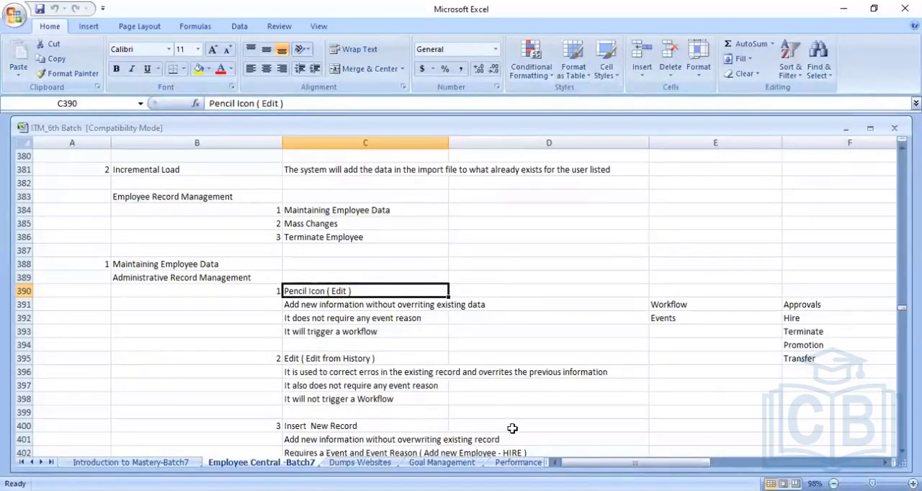
pyautogui.hotkey('alt', 'Tab')
pyautogui.click(372, 363)
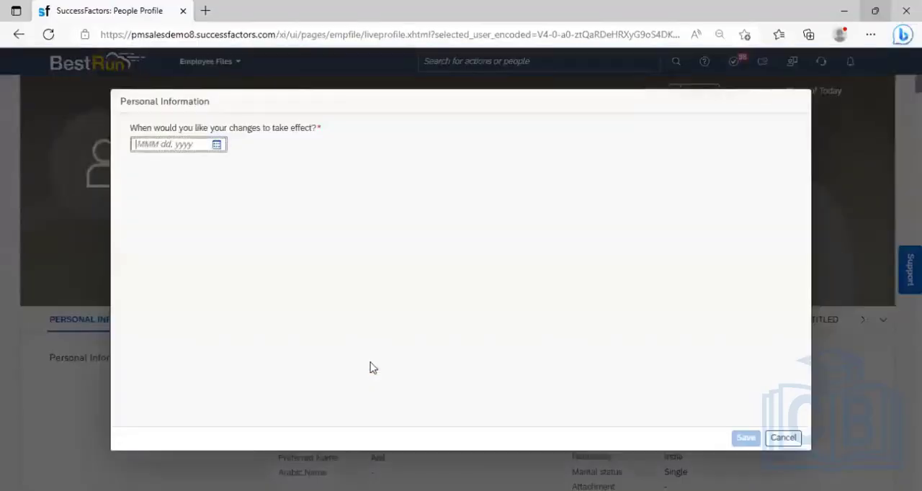
pyautogui.click(217, 145)
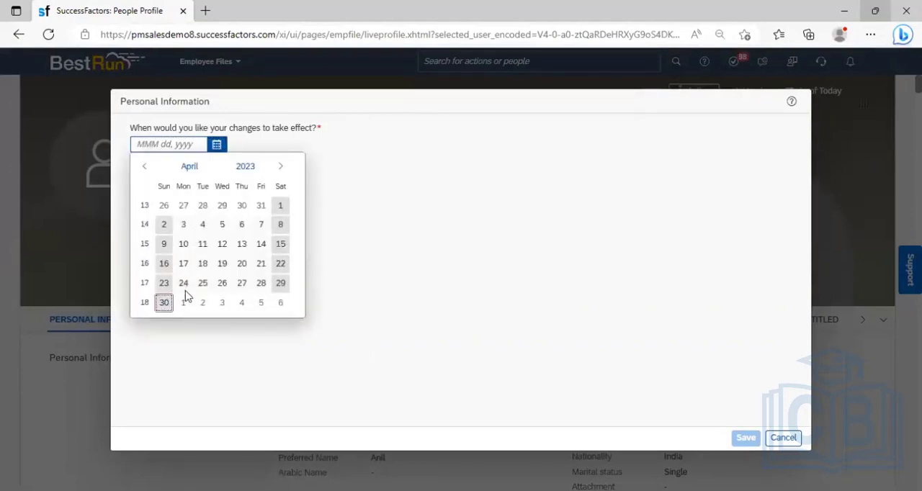
pyautogui.click(164, 303)
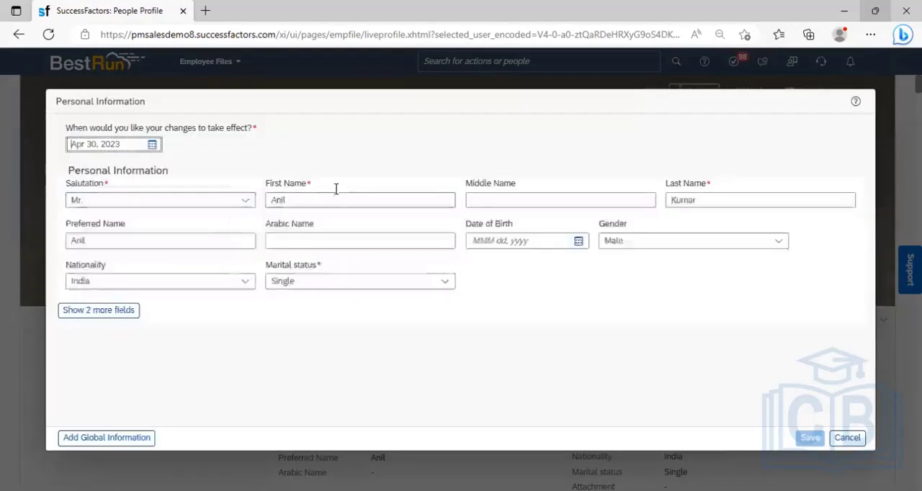
pyautogui.click(343, 203)
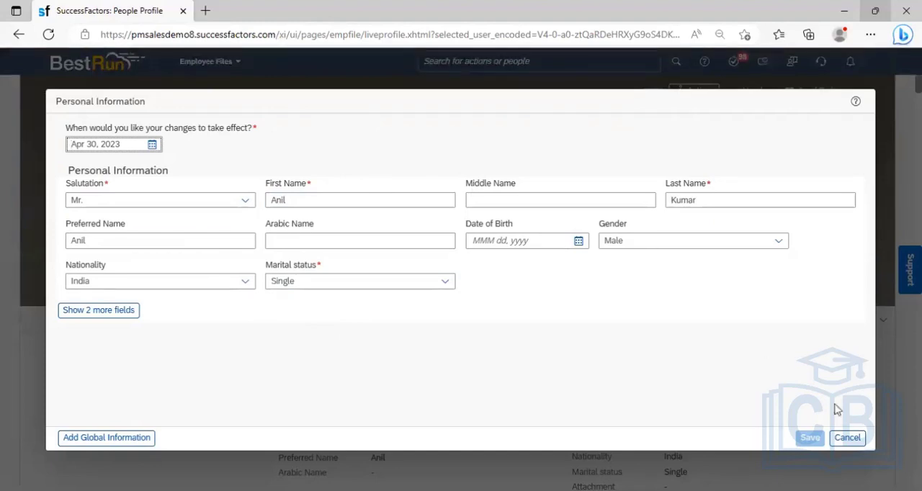
pyautogui.click(847, 439)
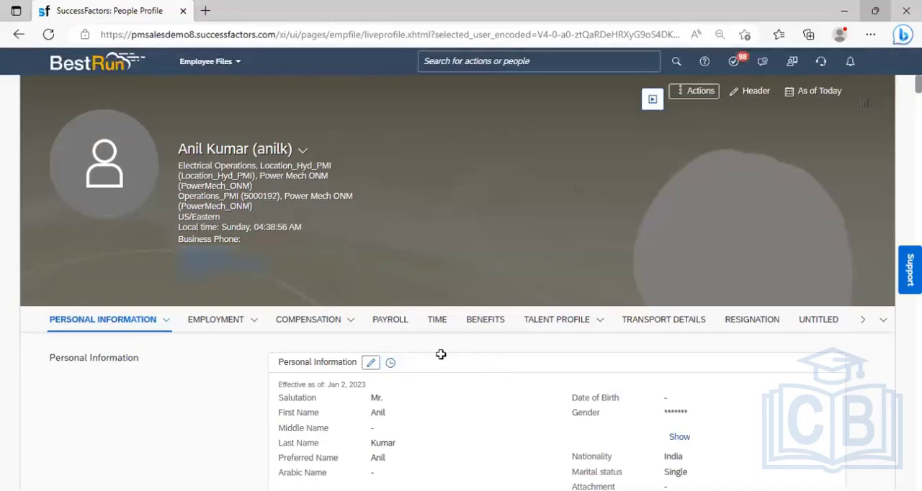
# - Switch to the Excel notes and review the three points under Pencil Icon (Edit), covering existing data, event reason and workflow
pyautogui.hotkey('alt', 'Tab')
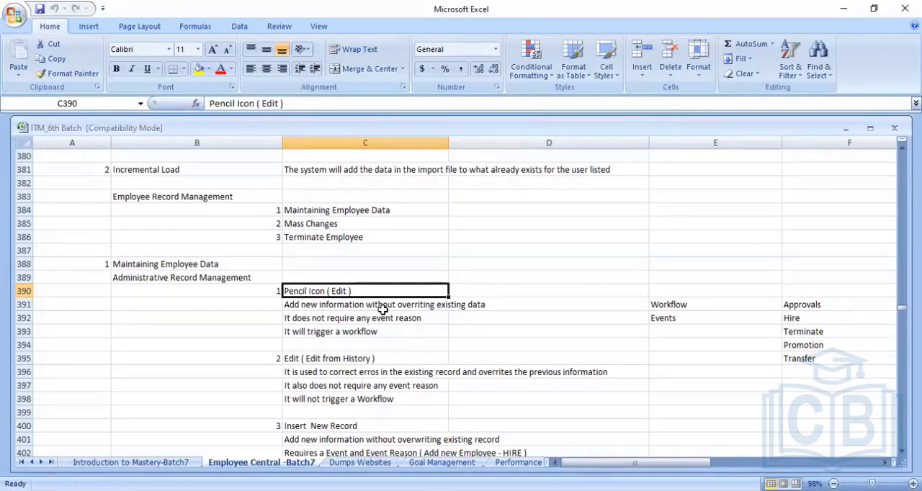
pyautogui.click(385, 307)
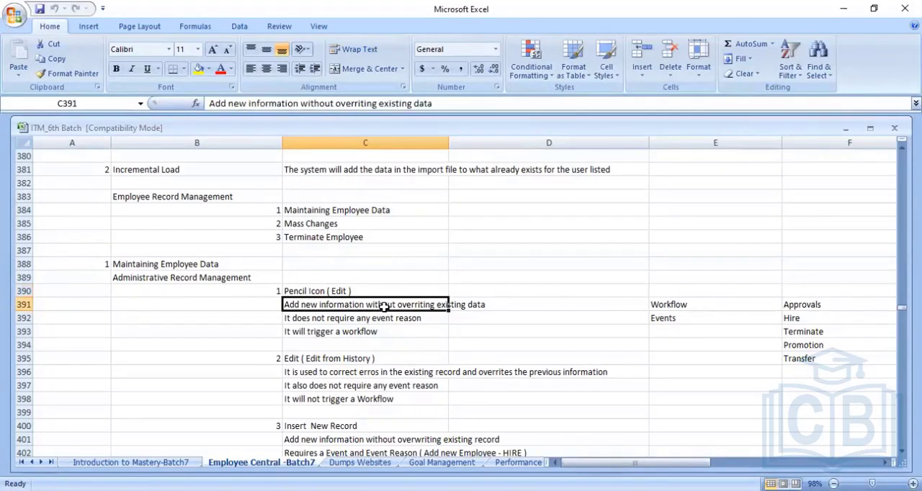
pyautogui.click(307, 322)
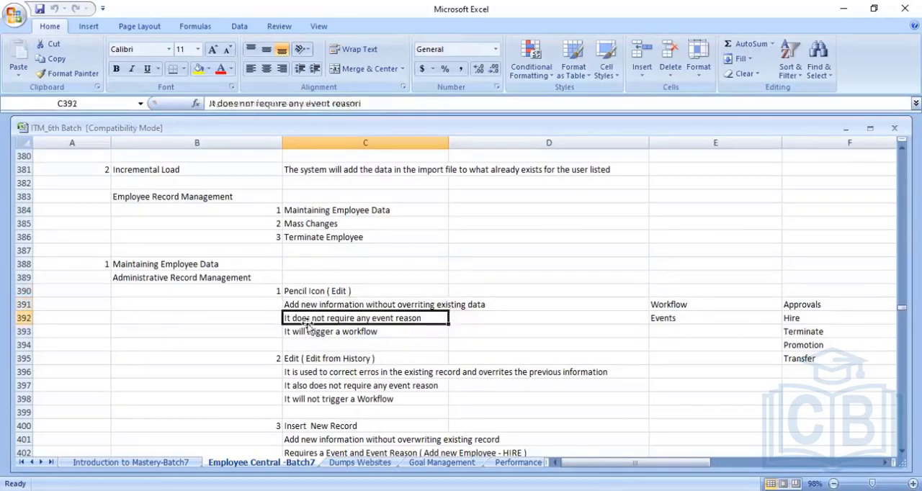
pyautogui.click(371, 334)
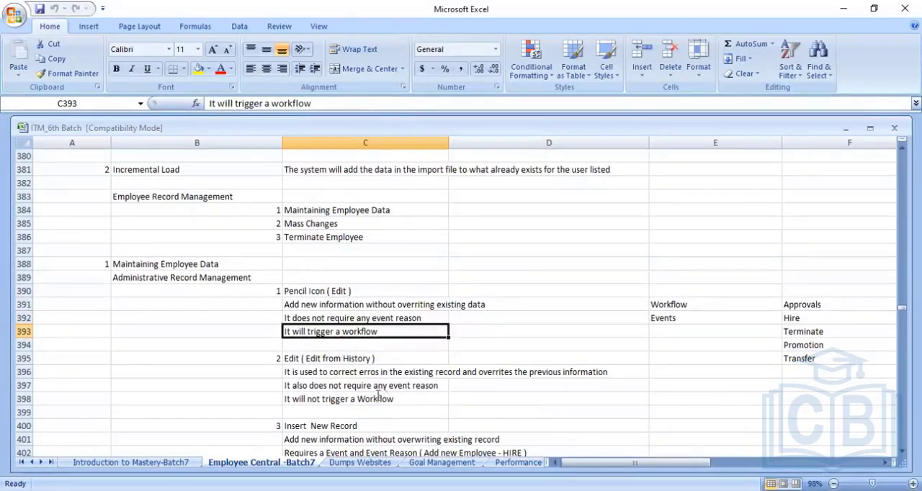
# - Back in SuccessFactors, open Personal Information for editing effective Apr 30, 2023, check the first and preferred name fields, and cancel
pyautogui.hotkey('alt', 'Tab')
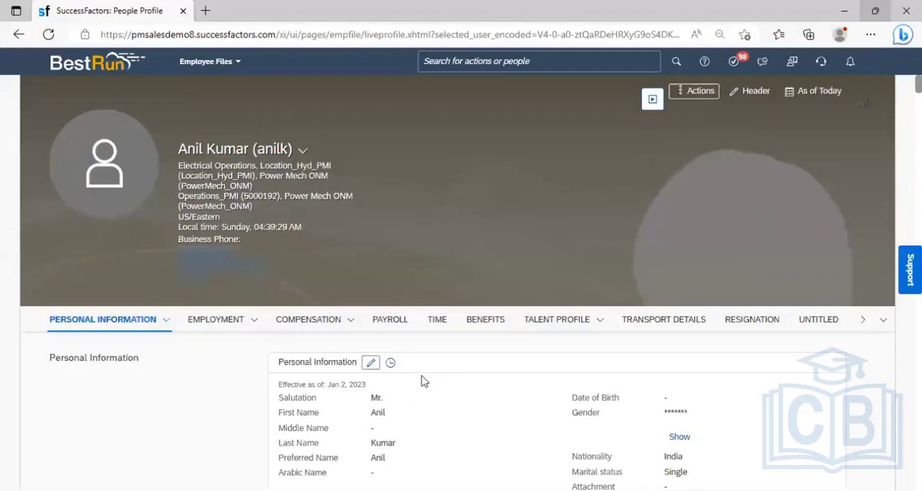
pyautogui.click(369, 364)
pyautogui.click(216, 145)
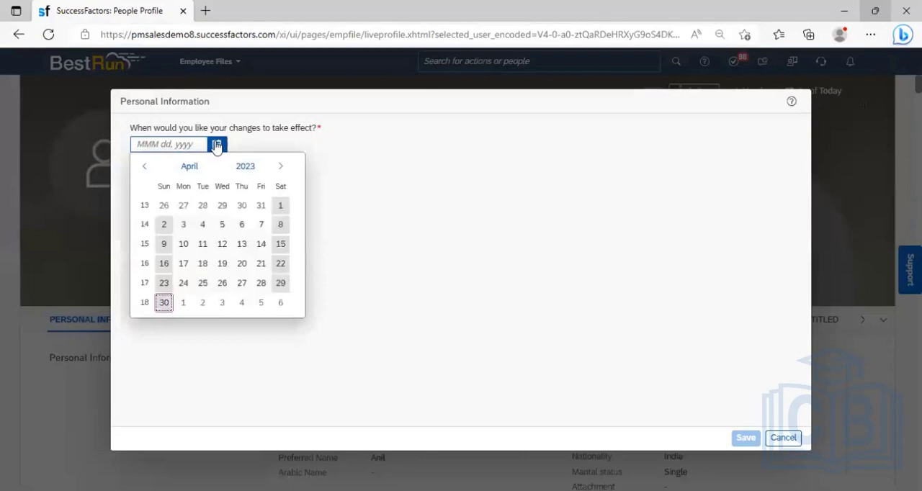
pyautogui.click(164, 303)
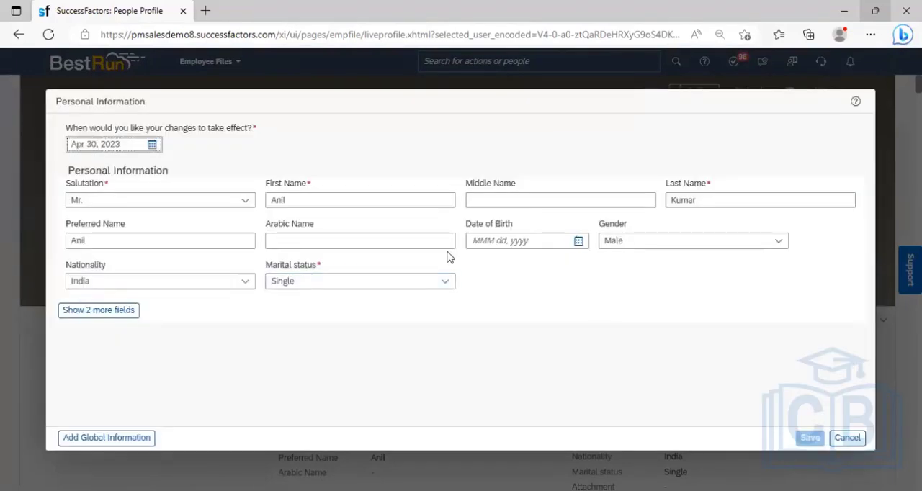
pyautogui.click(300, 200)
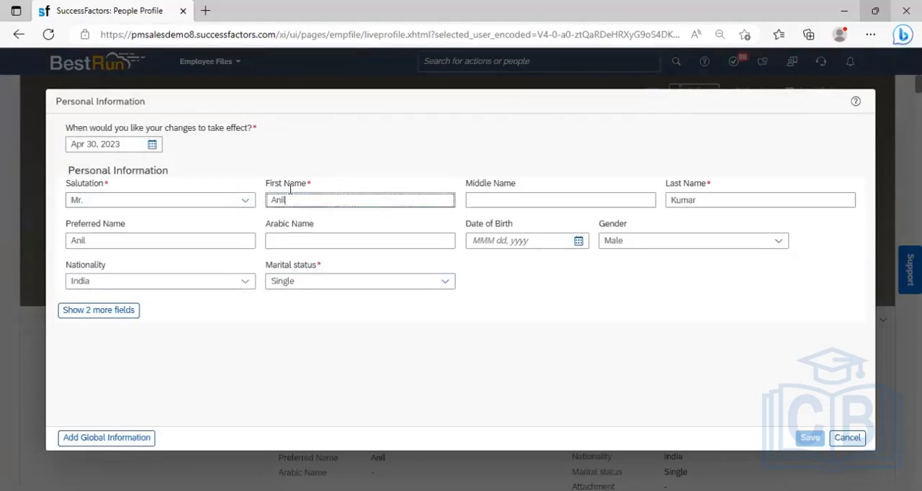
pyautogui.click(110, 241)
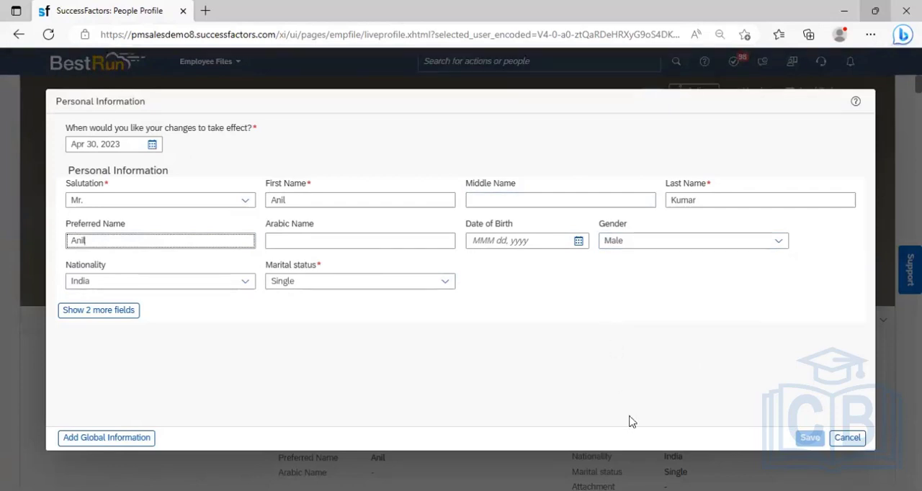
pyautogui.click(858, 440)
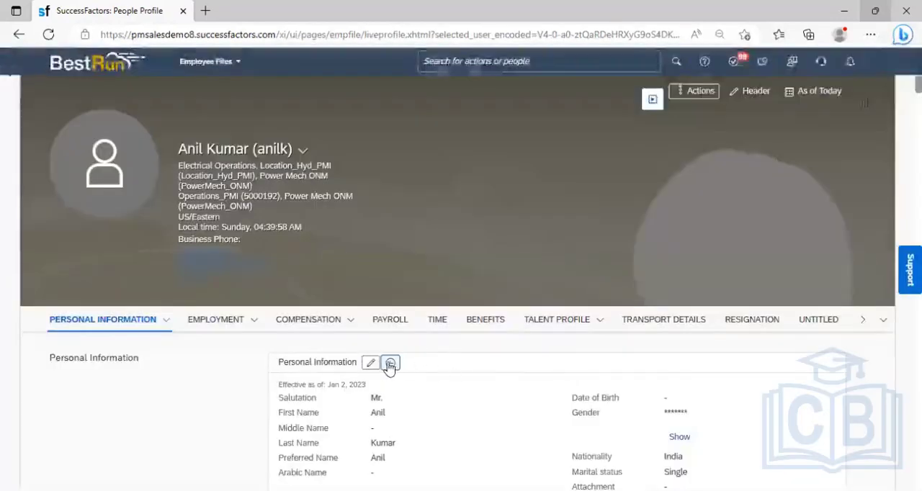
# - Open the Jan 02, 2023 record from the Personal Information history for editing, inspect the form, and cancel the edit
pyautogui.click(389, 364)
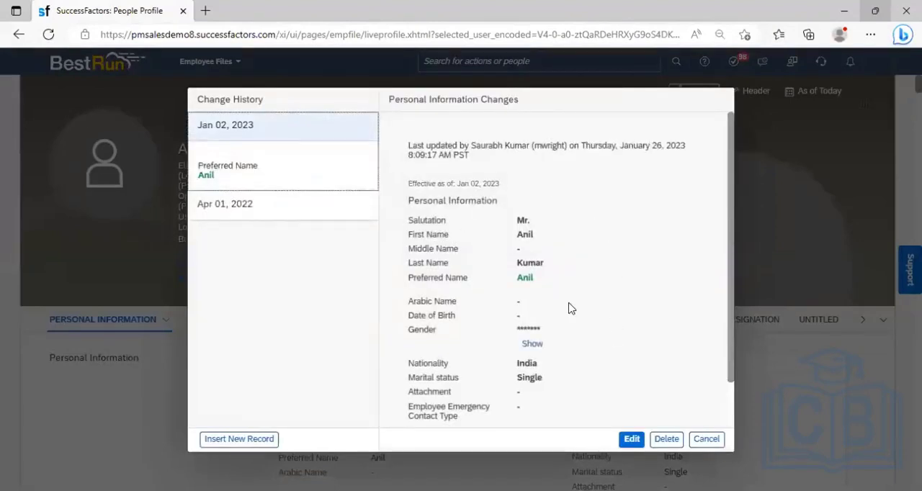
pyautogui.click(643, 439)
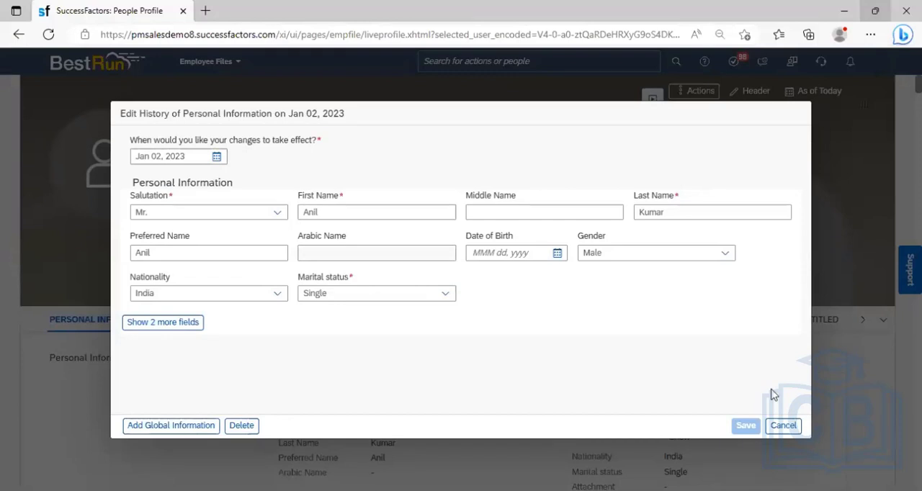
pyautogui.click(791, 430)
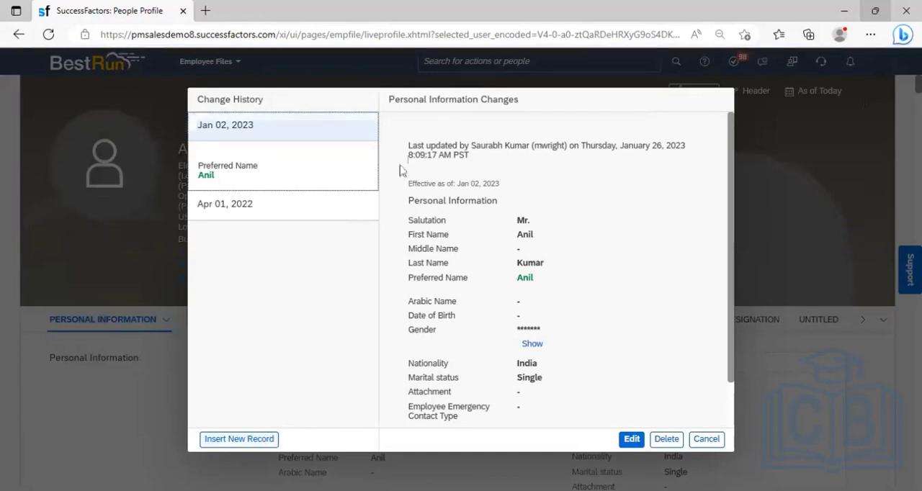
# - Inspect the Insert New Record form from the Personal Information history, cancel it, and close the history
pyautogui.click(238, 439)
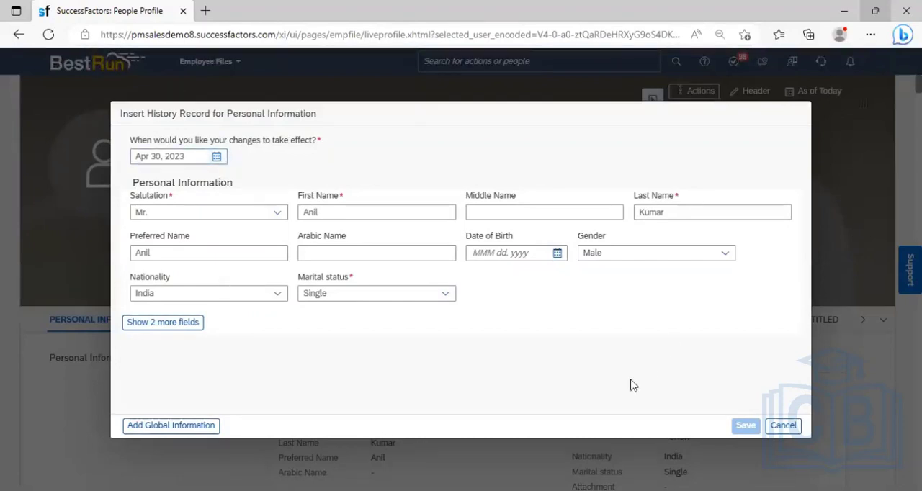
pyautogui.click(783, 426)
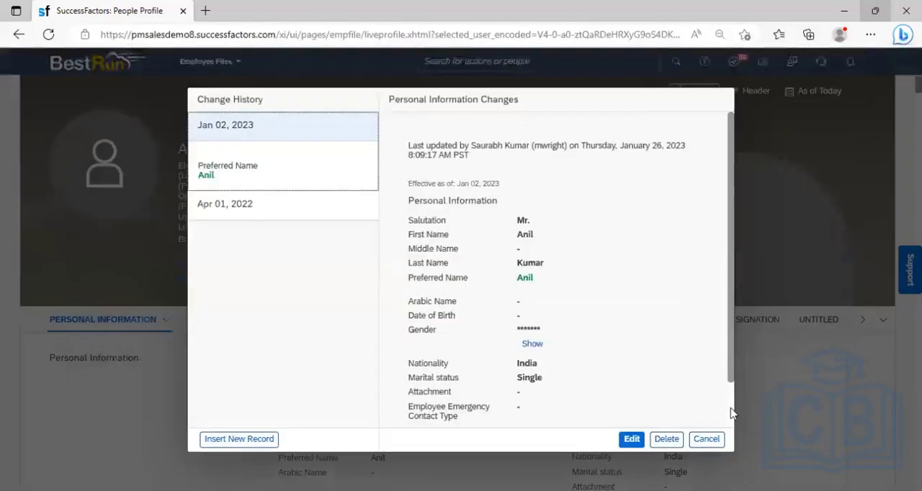
pyautogui.click(717, 438)
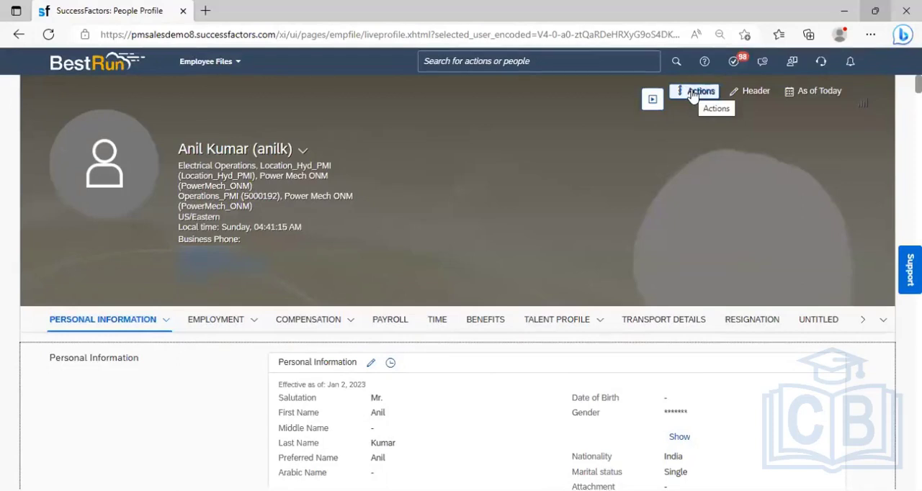
# - Look through the actions available for the employee, such as Change Job and Compensation Info and Termination
pyautogui.click(693, 93)
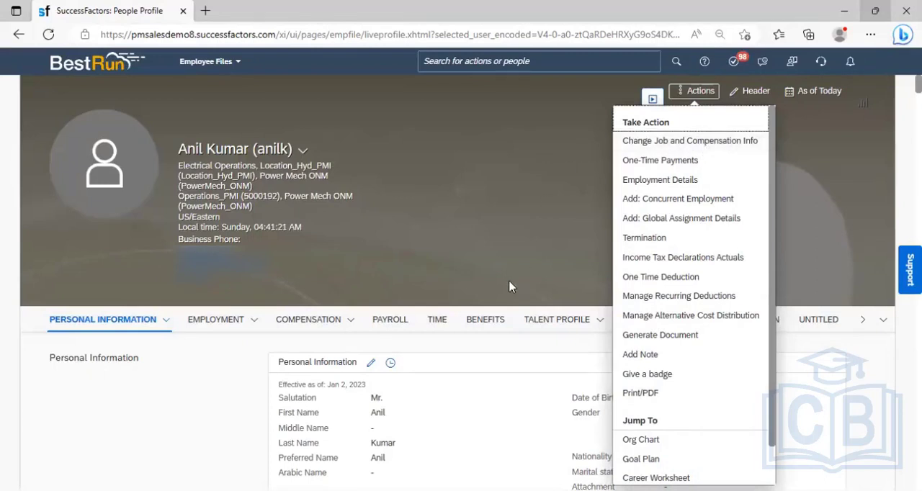
pyautogui.click(214, 369)
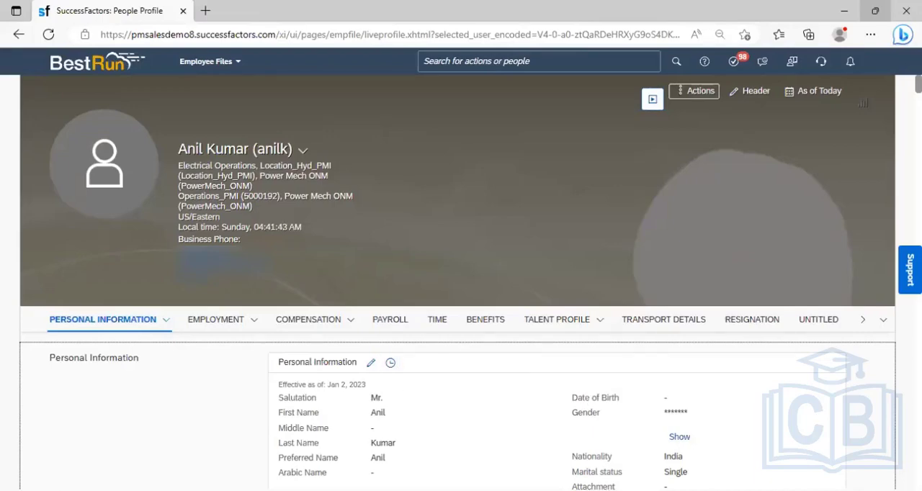
# - Return to the Excel notes and review the Edit (Edit from History) points on correcting records, event reason and workflow
pyautogui.click(844, 11)
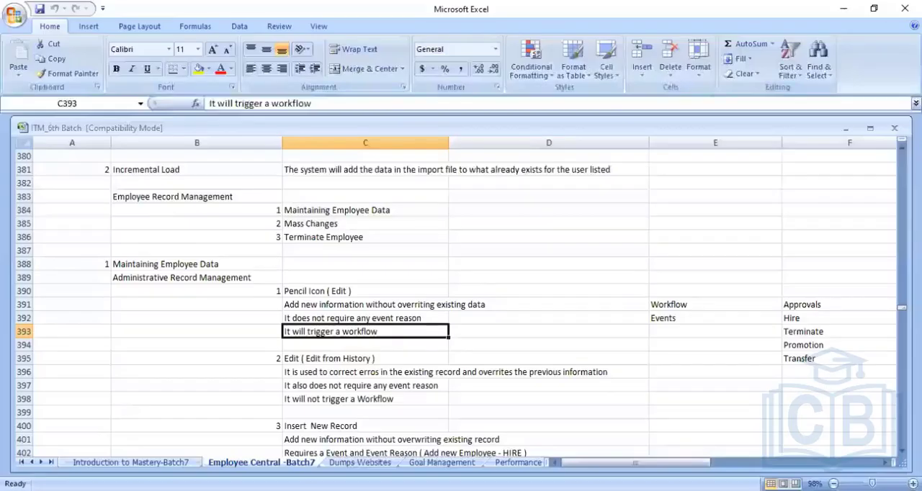
pyautogui.press('Down')
pyautogui.press('Down')
pyautogui.press('Down')
pyautogui.press('Down')
pyautogui.press('Down')
pyautogui.press('Down')
pyautogui.press('Down')
pyautogui.press('Down')
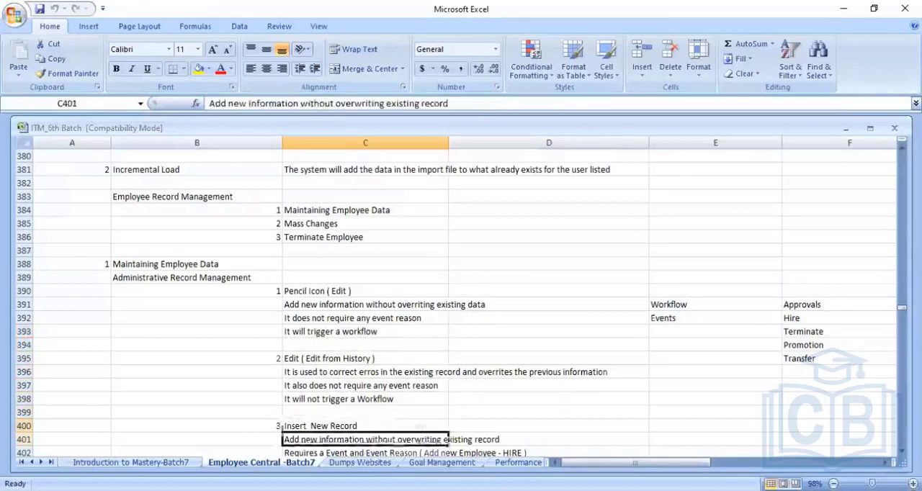
pyautogui.press('Down')
pyautogui.press('Down')
pyautogui.press('Down')
pyautogui.press('Down')
pyautogui.press('Up')
pyautogui.press('Up')
pyautogui.press('Up')
pyautogui.press('Up')
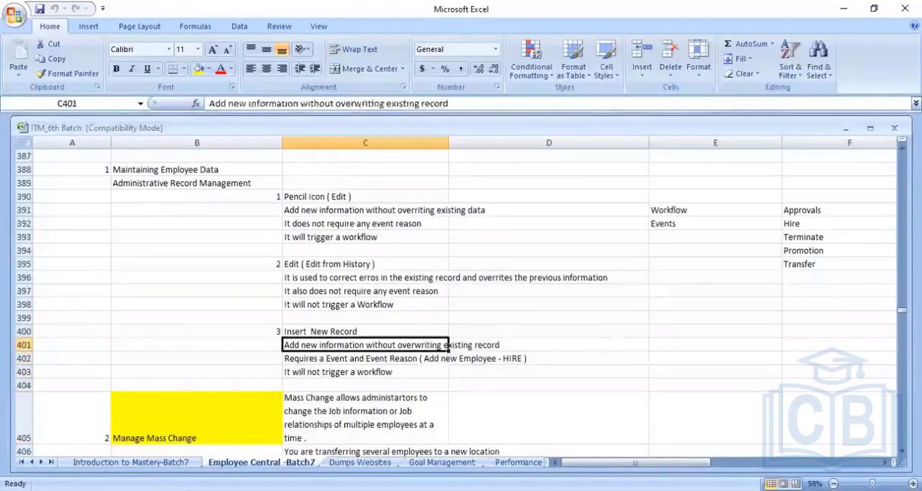
pyautogui.press('Up')
pyautogui.press('Up')
pyautogui.press('Up')
pyautogui.press('Up')
pyautogui.press('Up')
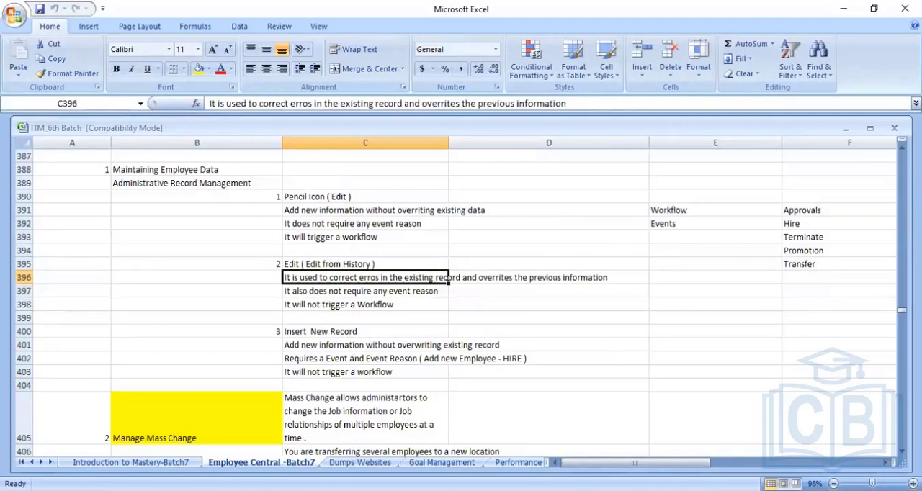
pyautogui.press('Down')
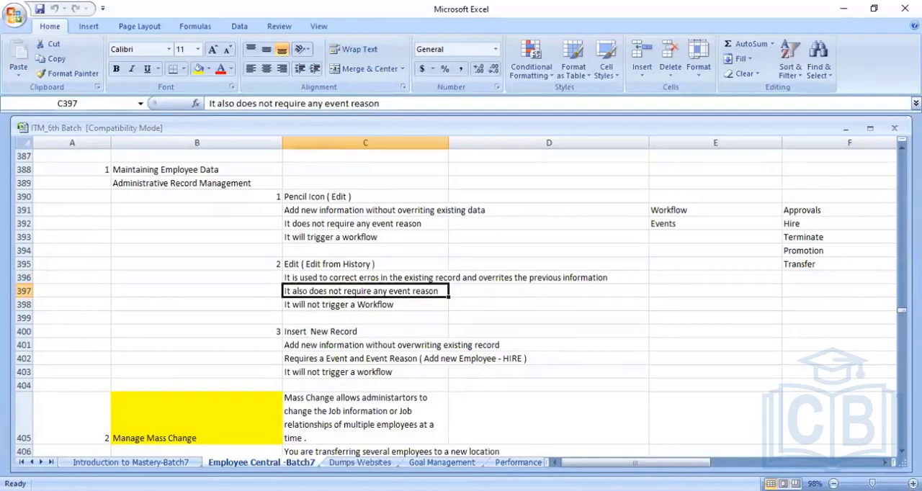
pyautogui.press('Up')
pyautogui.press('Up')
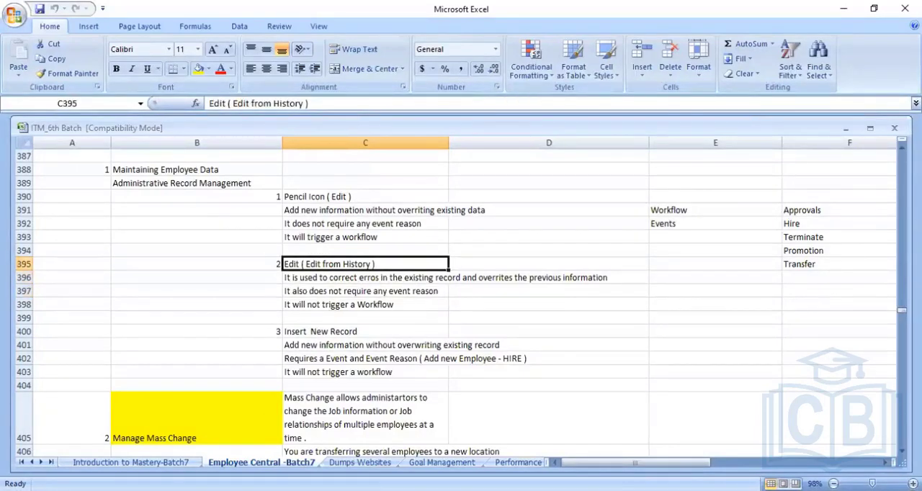
pyautogui.press('Down')
pyautogui.press('Down')
pyautogui.press('Down')
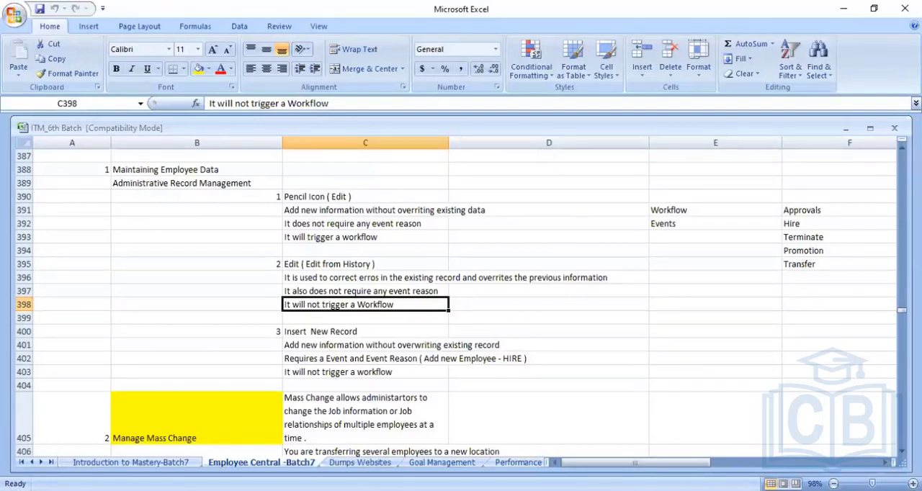
# - Review the Insert New Record notes on adding information without overwriting and on the required Event and Event Reason
pyautogui.click(366, 318)
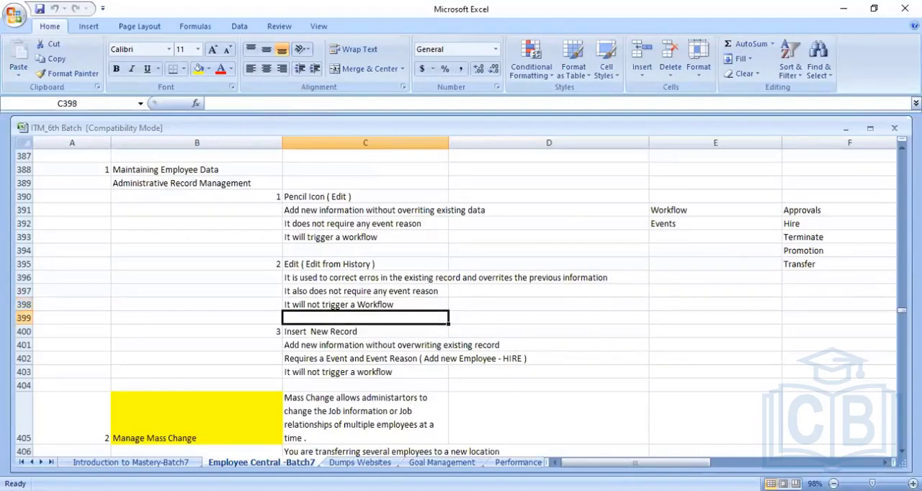
pyautogui.click(365, 331)
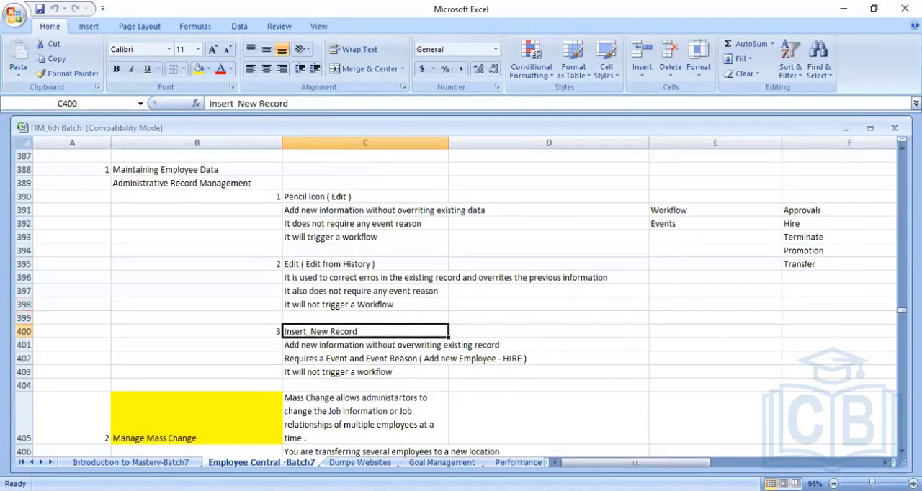
pyautogui.click(365, 345)
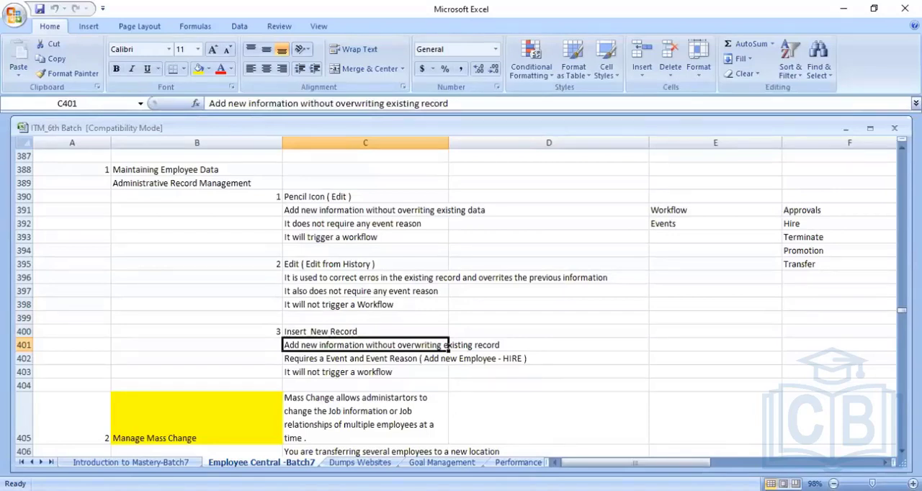
pyautogui.click(443, 359)
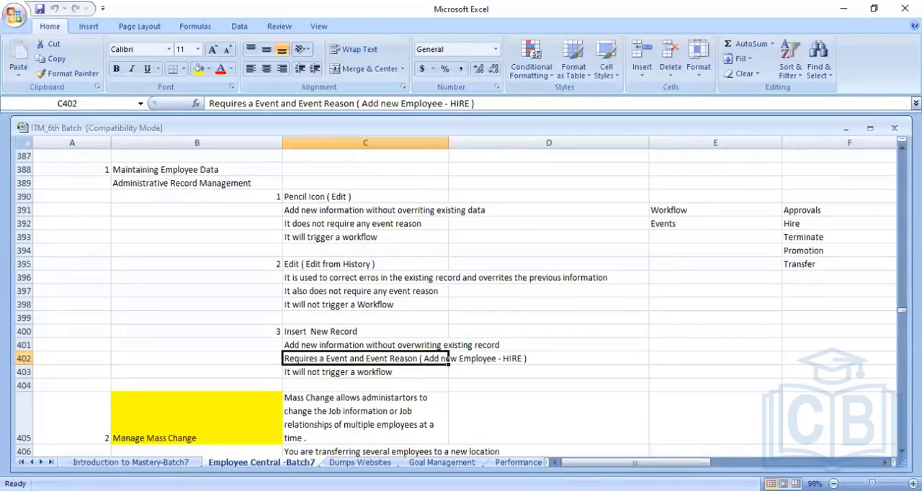
# - In SuccessFactors, open the Insert New Record form from the Personal Information history and examine all its fields, including the two hidden ones
pyautogui.hotkey('alt', 'Tab')
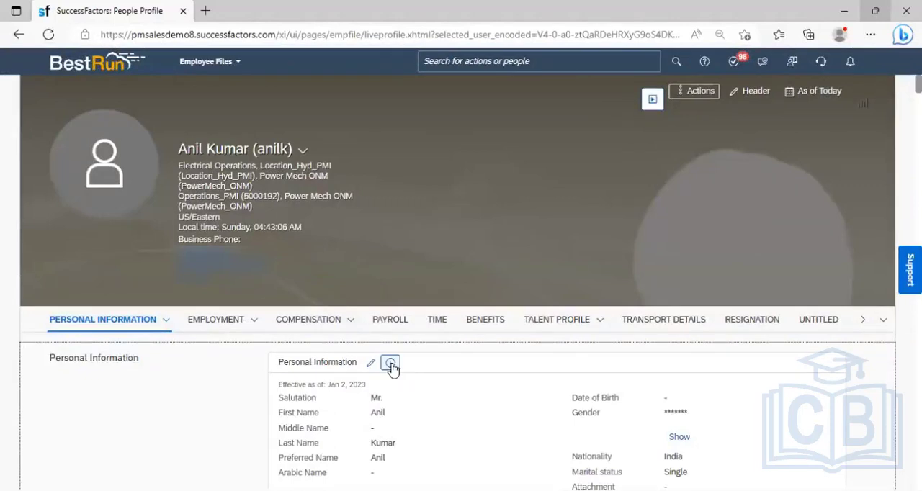
pyautogui.click(391, 366)
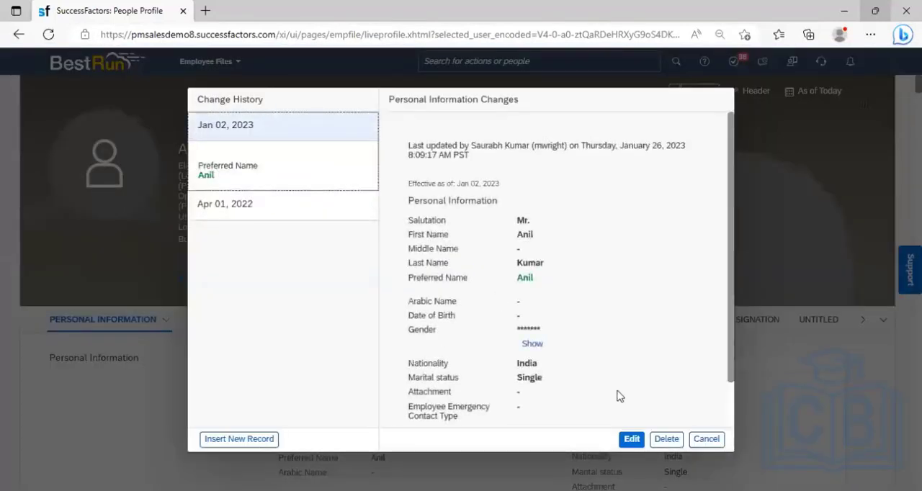
pyautogui.click(232, 439)
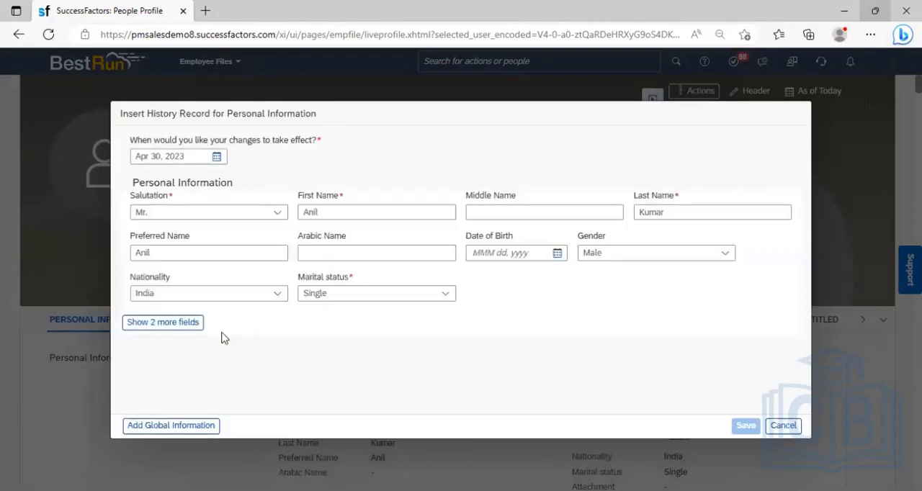
pyautogui.click(165, 323)
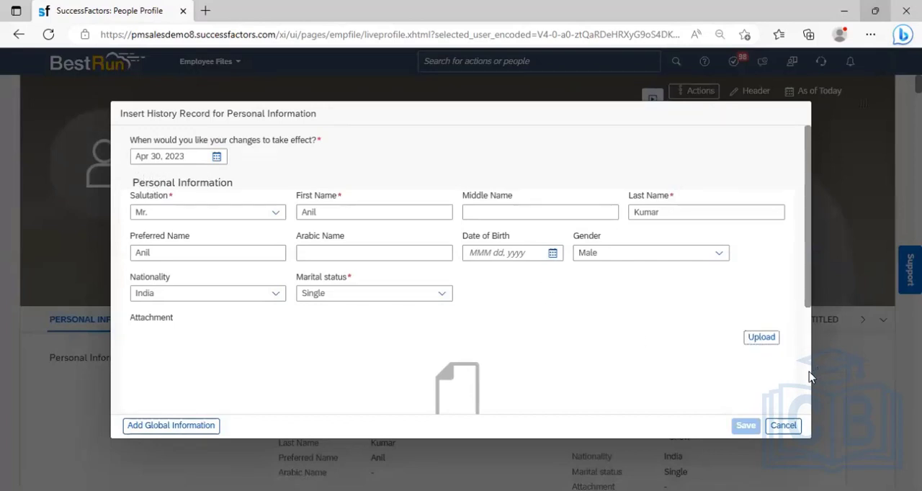
pyautogui.scroll(-5, 809, 371)
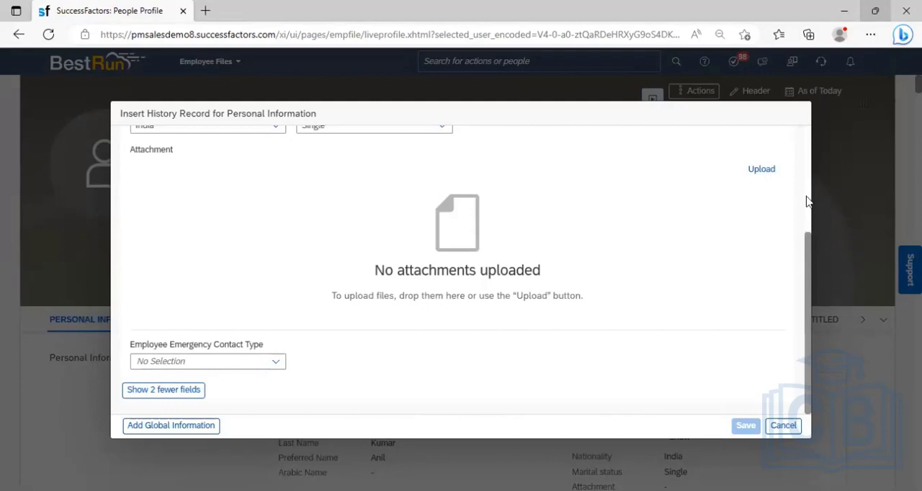
pyautogui.scroll(3, 808, 196)
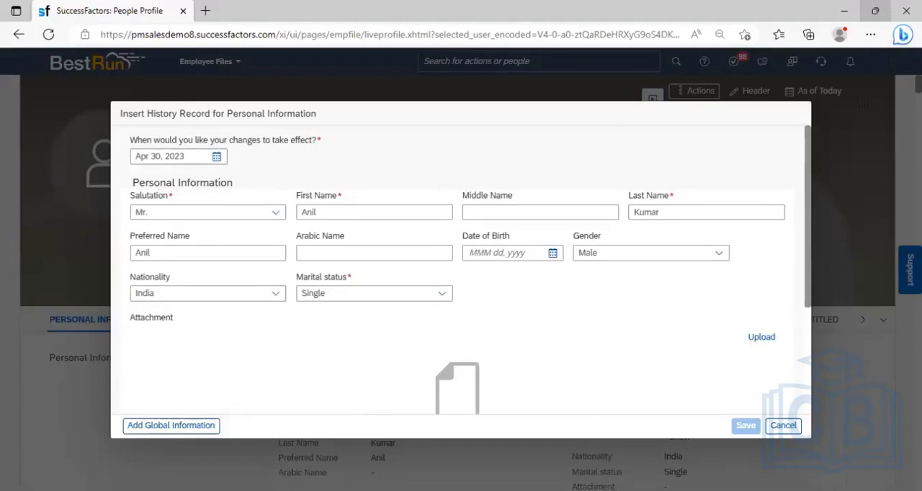
# - Return to the Excel notes and review the Insert New Record workflow point against the Edit (Edit from History) notes
pyautogui.hotkey('alt', 'Tab')
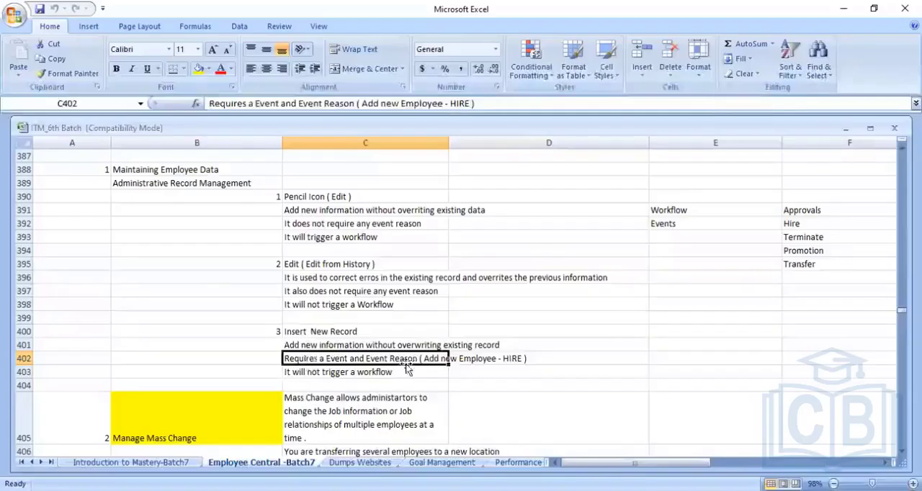
pyautogui.click(317, 372)
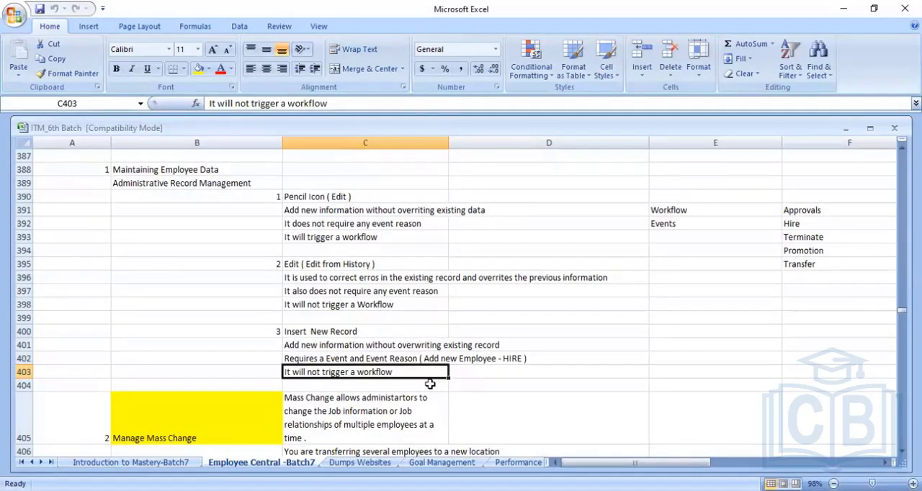
pyautogui.press('Up')
pyautogui.press('Up')
pyautogui.press('Up')
pyautogui.press('Up')
pyautogui.press('Up')
pyautogui.press('Up')
pyautogui.press('Up')
pyautogui.press('Up')
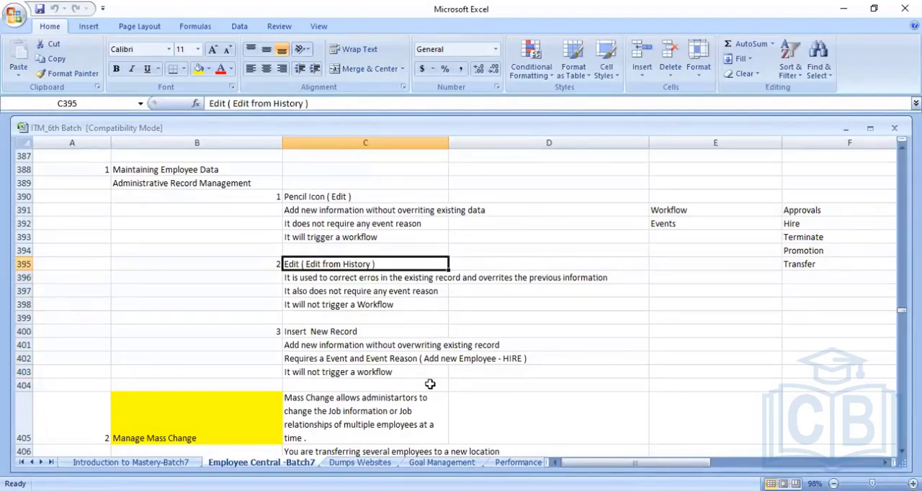
pyautogui.press('Down')
pyautogui.press('Down')
pyautogui.press('Down')
pyautogui.press('Down')
pyautogui.press('Down')
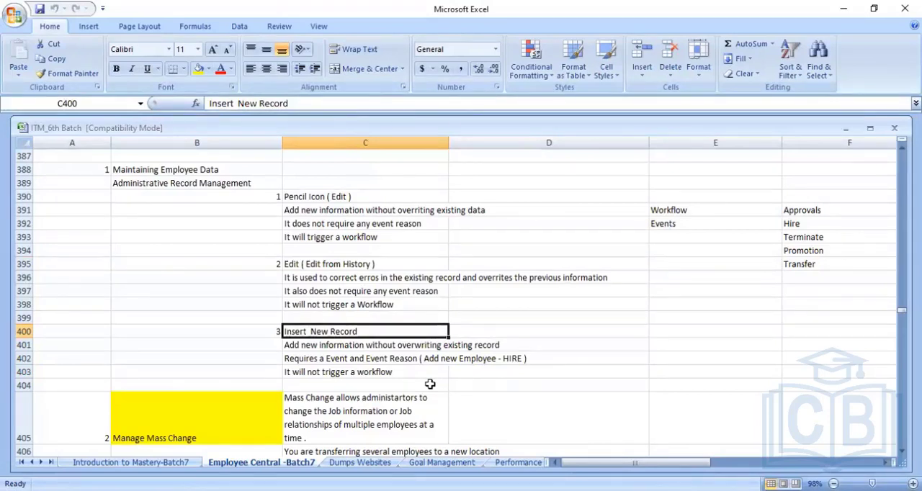
# - Recap the three record maintenance options in the notes: Pencil Icon (Edit), Edit from History and Insert New Record
pyautogui.press('Up')
pyautogui.press('Up')
pyautogui.press('Up')
pyautogui.press('Up')
pyautogui.press('Up')
pyautogui.press('Up')
pyautogui.press('Up')
pyautogui.press('Up')
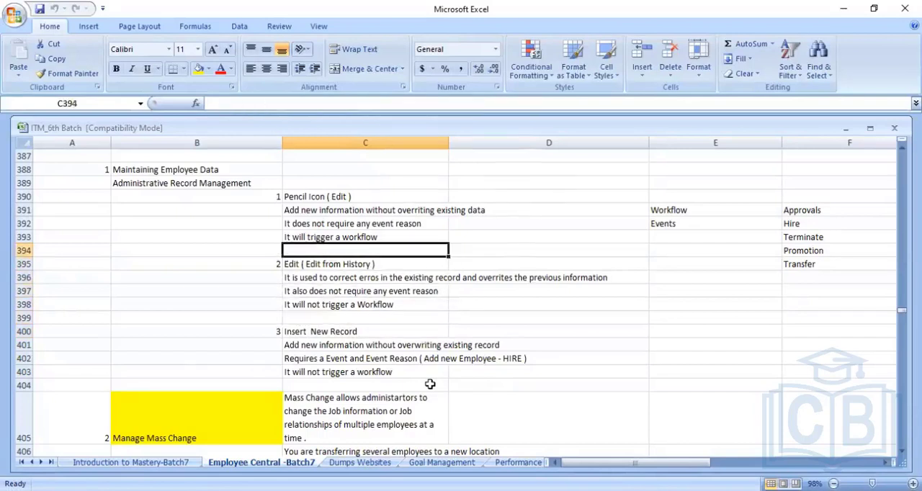
pyautogui.press('Up')
pyautogui.press('Up')
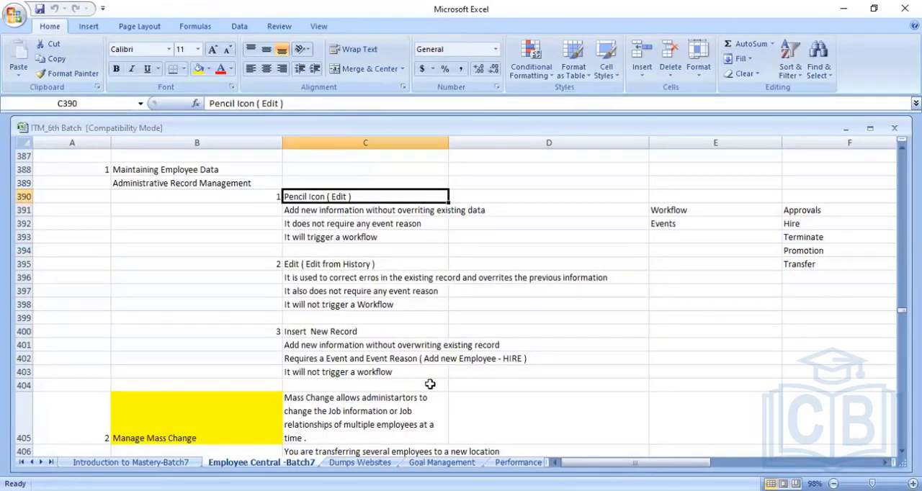
pyautogui.press('Down')
pyautogui.press('Down')
pyautogui.press('Down')
pyautogui.press('Down')
pyautogui.press('Down')
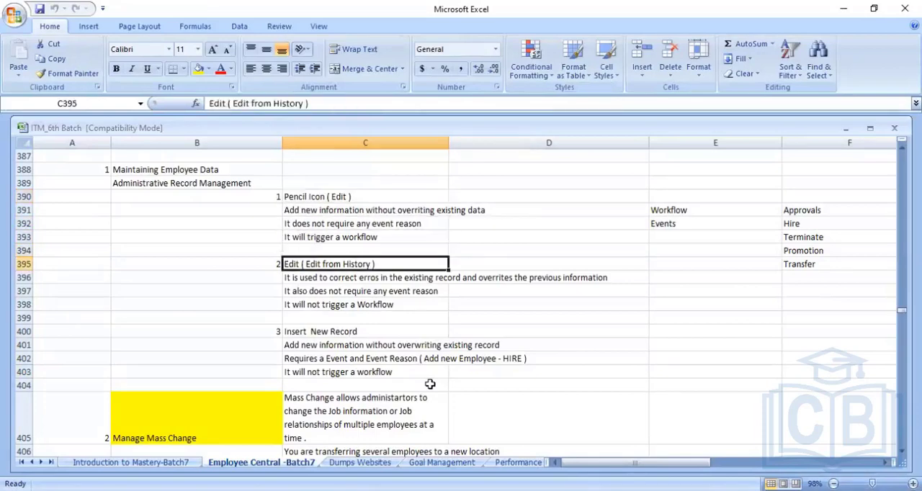
pyautogui.press('Down')
pyautogui.press('Down')
pyautogui.press('Down')
pyautogui.press('Down')
pyautogui.press('Down')
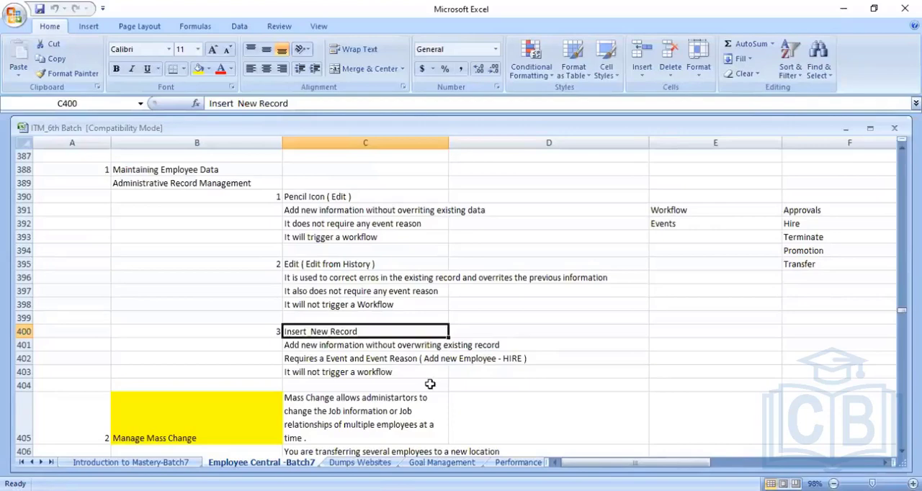
# - Review the Manage Mass Change notes on changing job information or job relationships for multiple employees, including the location transfer and job title examples
pyautogui.press('Down')
pyautogui.press('Down')
pyautogui.press('Down')
pyautogui.press('Down')
pyautogui.press('Down')
pyautogui.press('Down')
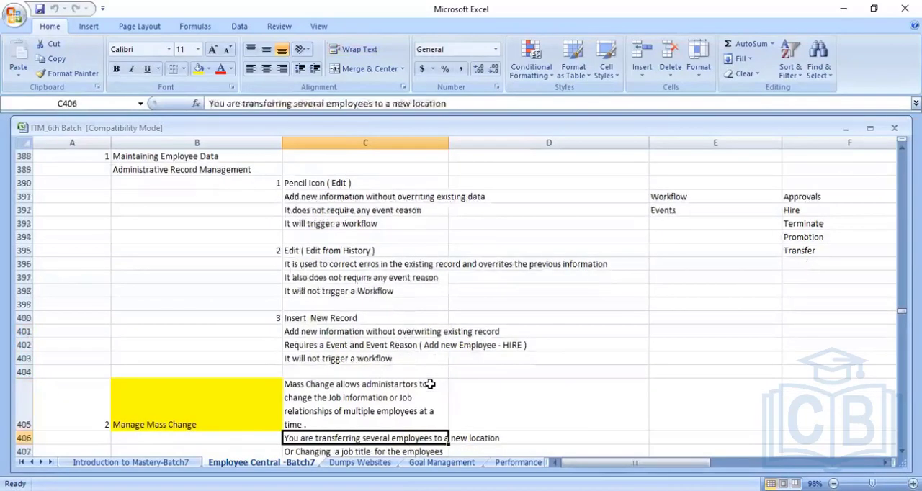
pyautogui.press('Down')
pyautogui.press('Up')
pyautogui.press('Up')
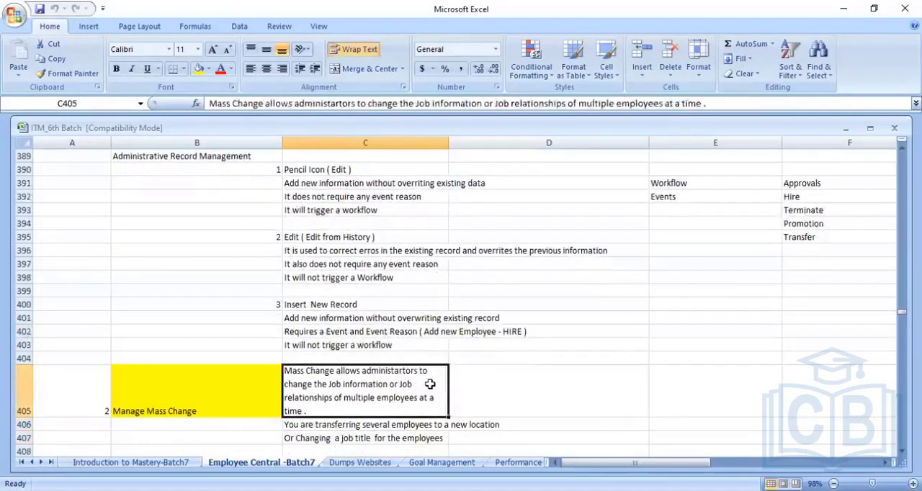
pyautogui.press('Left')
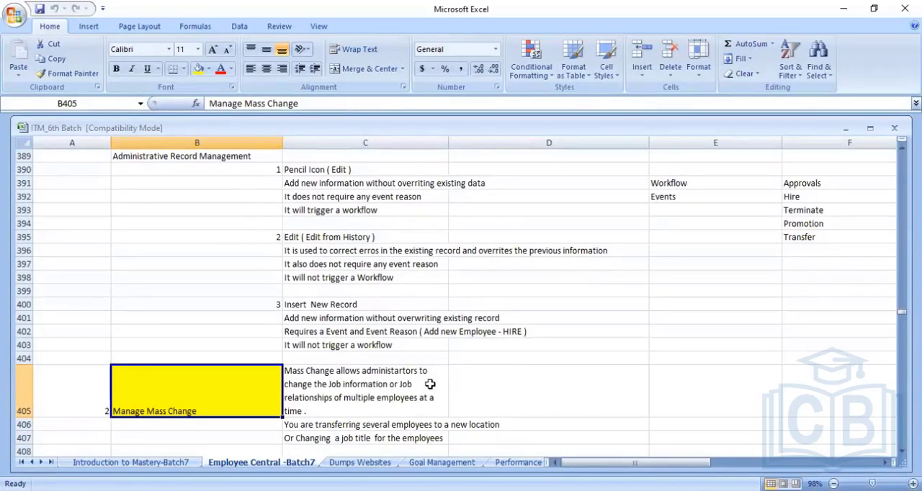
pyautogui.press('Right')
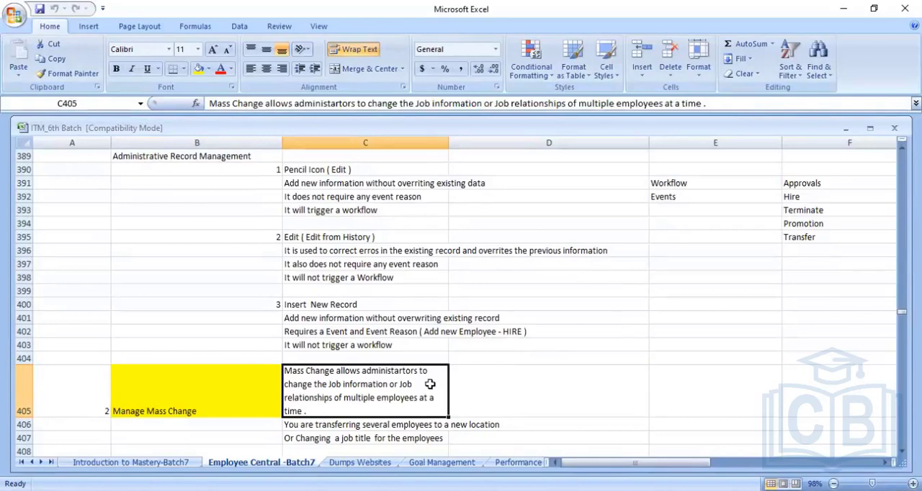
pyautogui.press('Left')
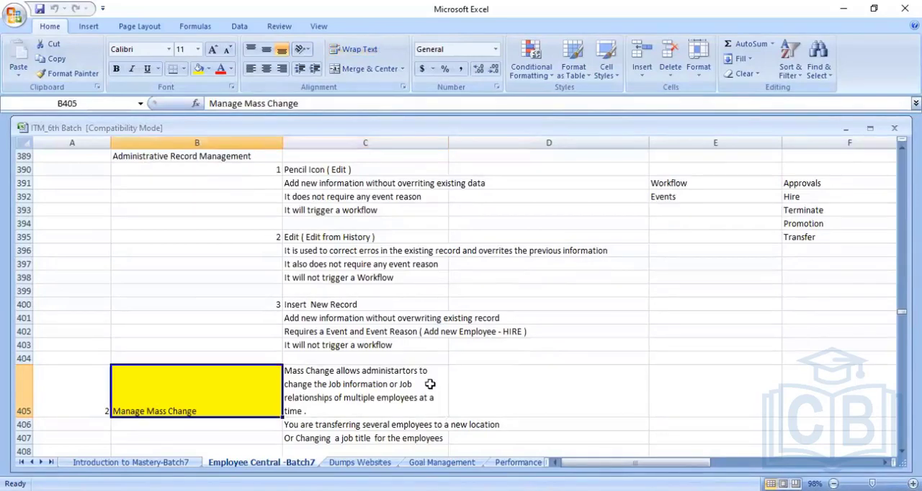
pyautogui.press('Right')
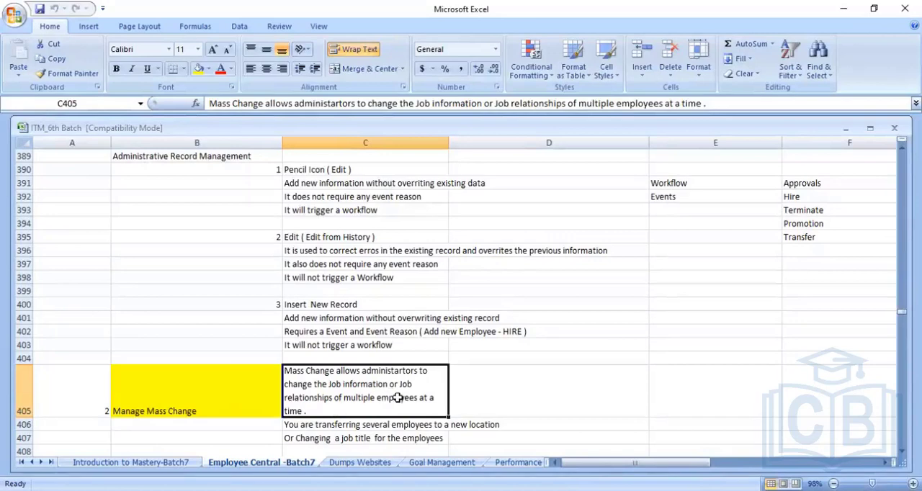
pyautogui.click(233, 390)
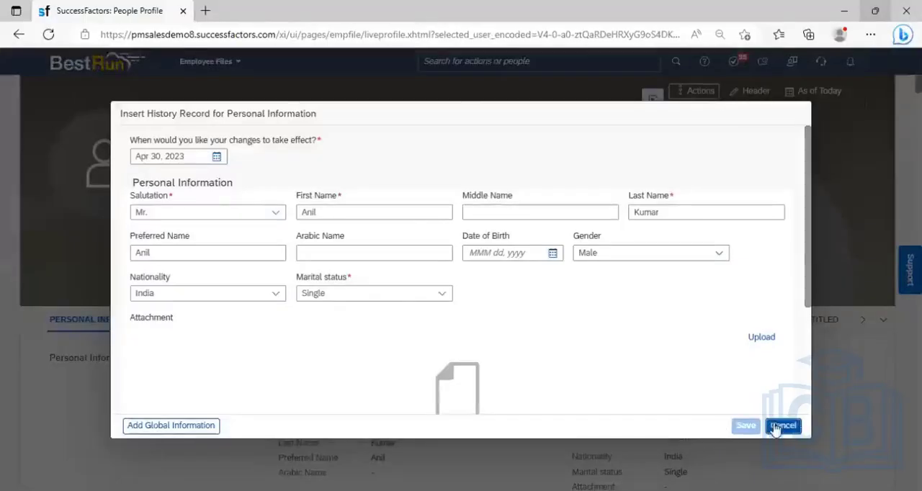
# - In SuccessFactors, cancel the Insert History Record form and view the employee's Job Information and the list of Employment subsections
pyautogui.click(784, 424)
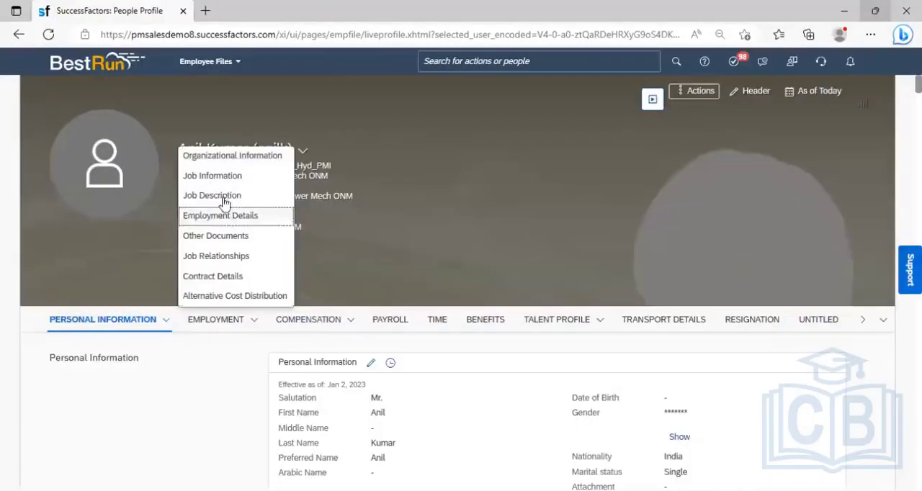
pyautogui.click(229, 176)
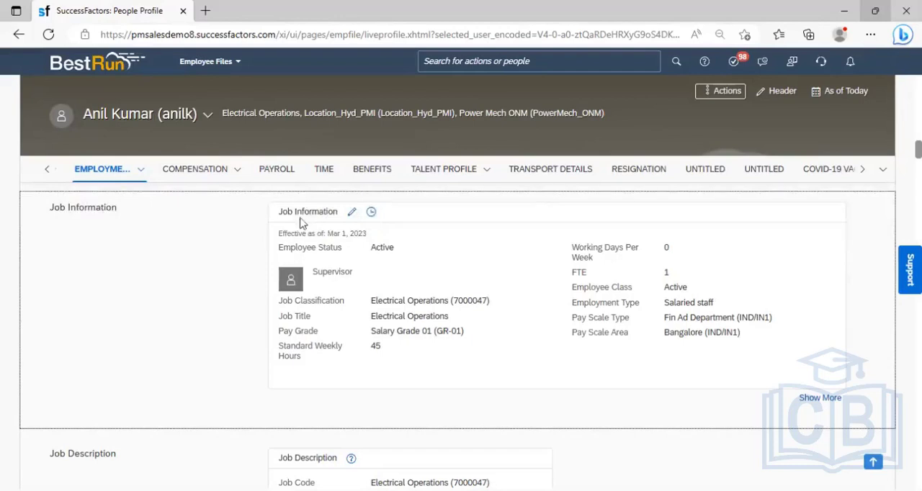
pyautogui.click(139, 177)
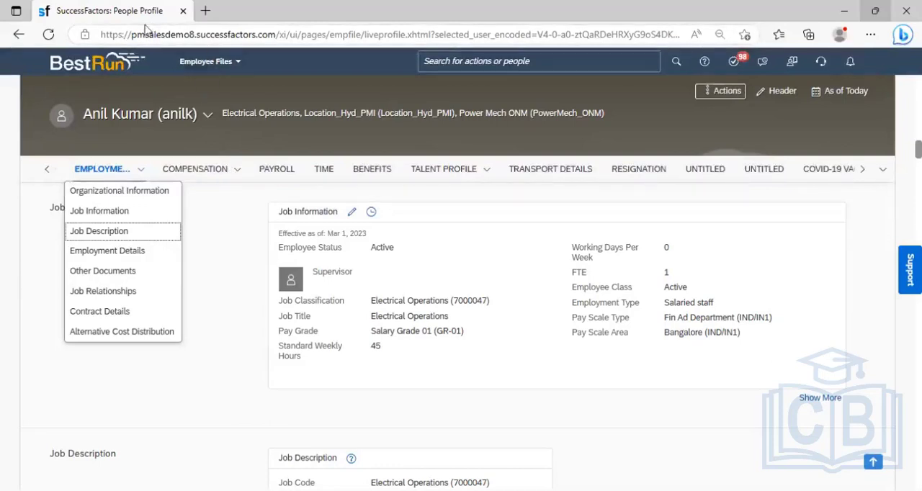
# - Duplicate the People Profile browser tab and open Manage Mass Changes in the copy by searching for "Manage mass change"
pyautogui.rightClick(124, 15)
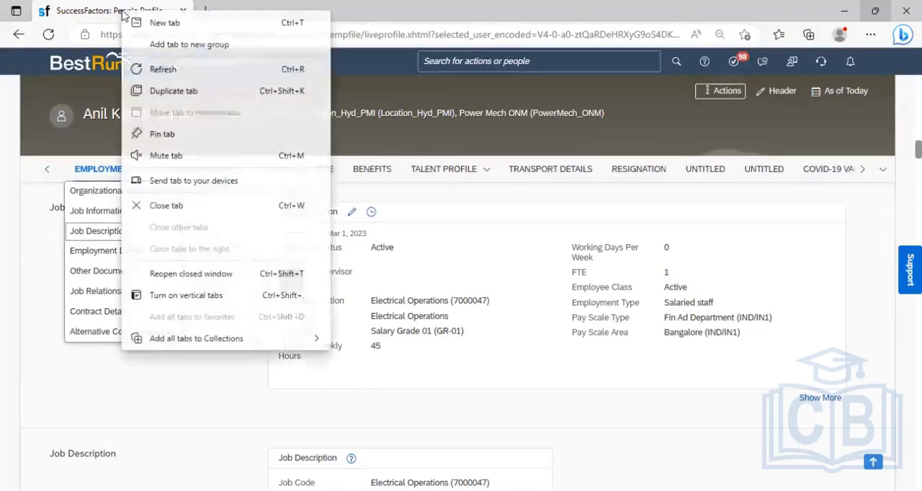
pyautogui.click(186, 92)
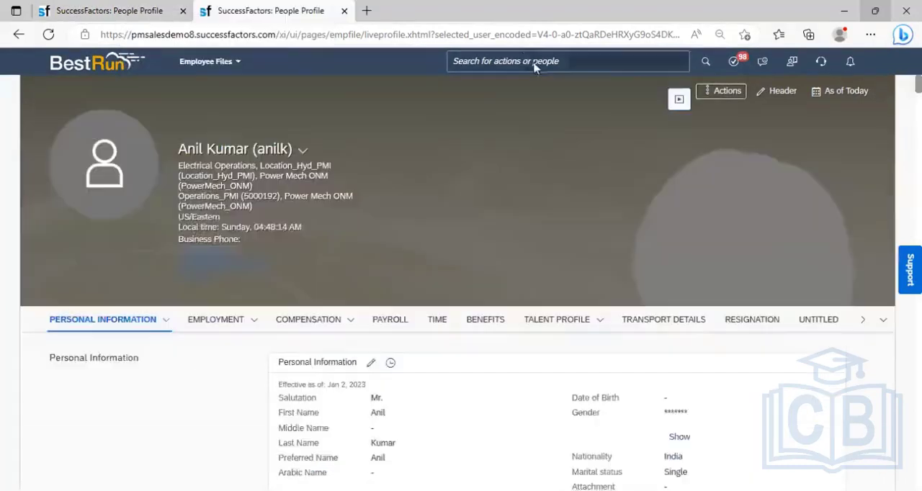
pyautogui.click(515, 60)
pyautogui.write('M')
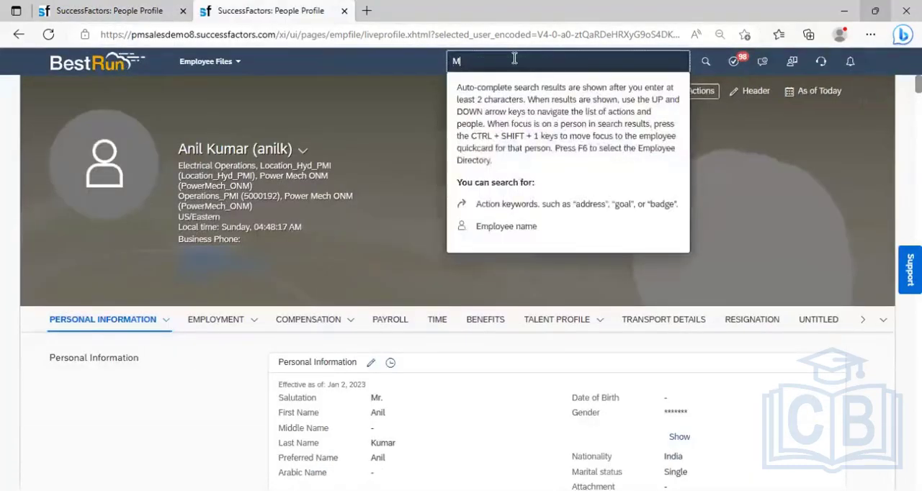
pyautogui.write('ana')
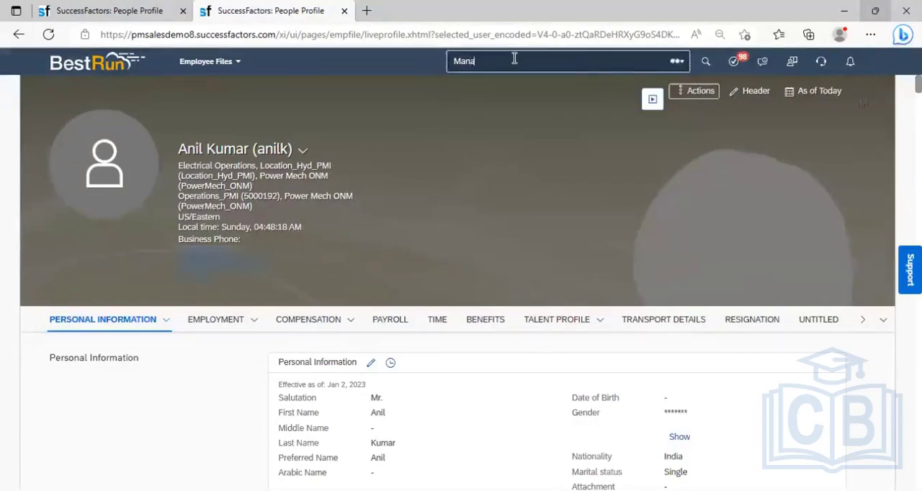
pyautogui.write('ge mass')
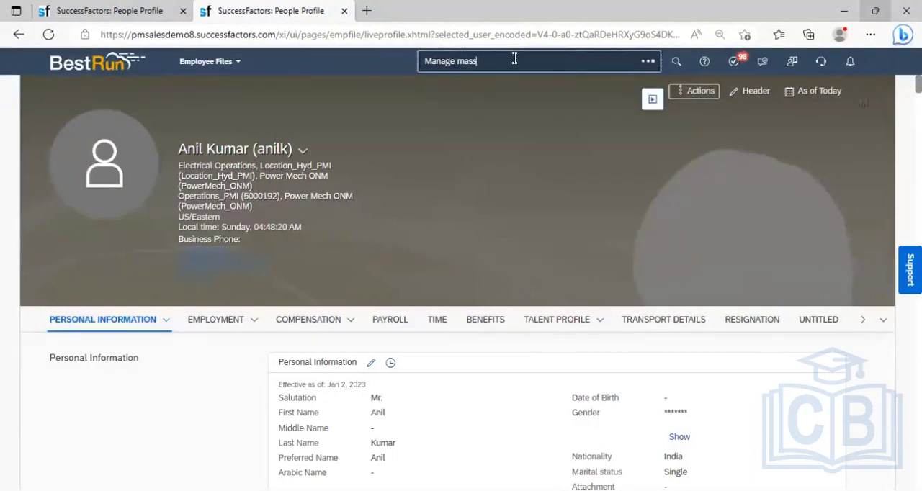
pyautogui.write(' change')
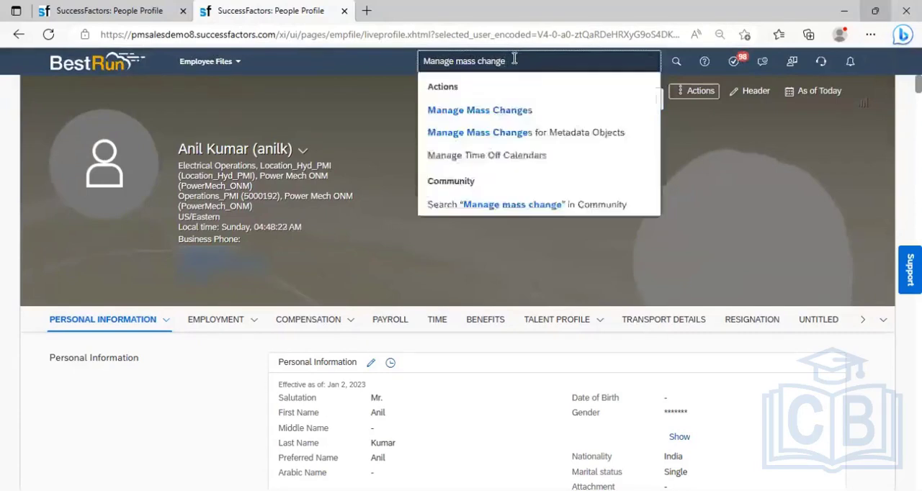
pyautogui.click(514, 111)
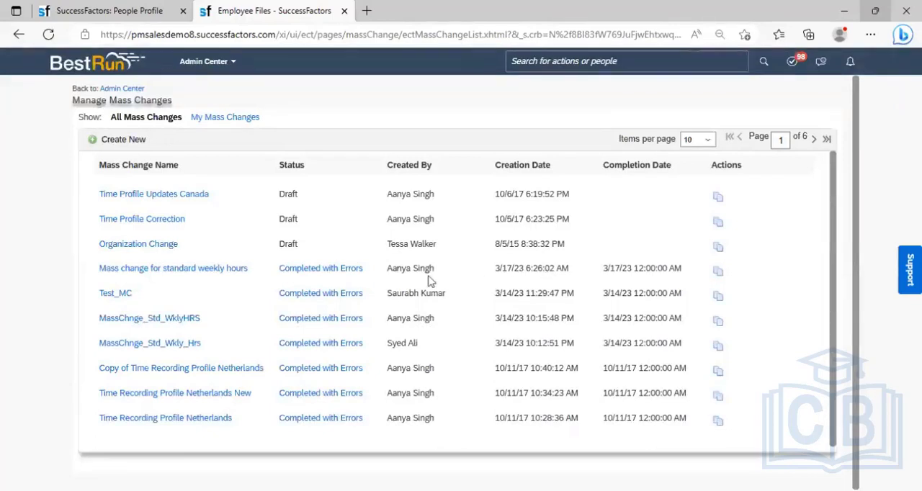
# - Use Proxy Now to act on behalf of the sfadmin user
pyautogui.click(885, 75)
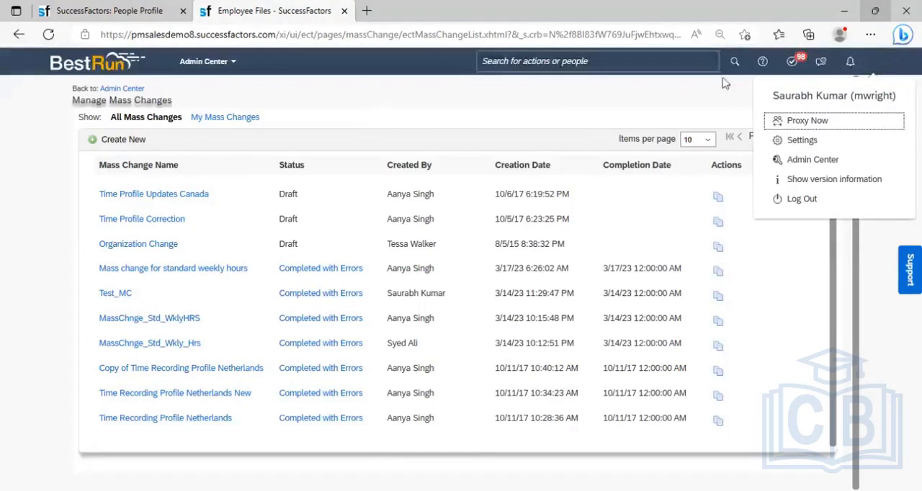
pyautogui.click(881, 68)
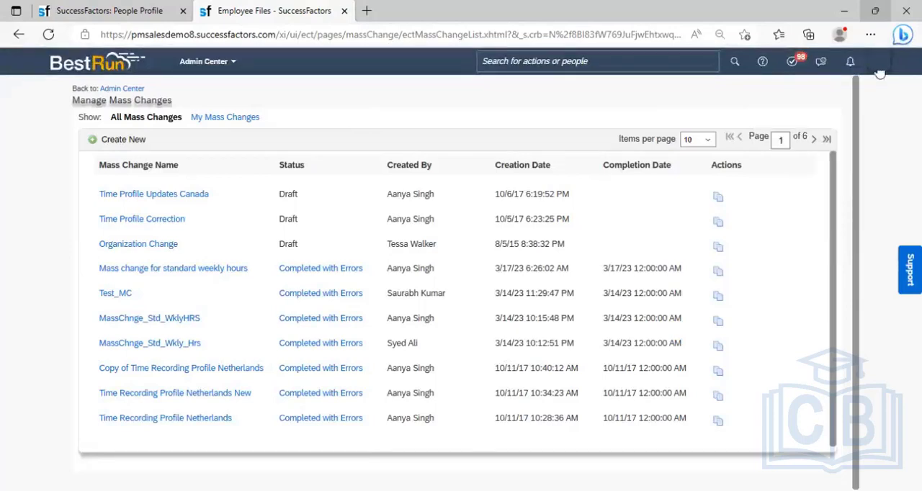
pyautogui.click(881, 71)
pyautogui.click(797, 123)
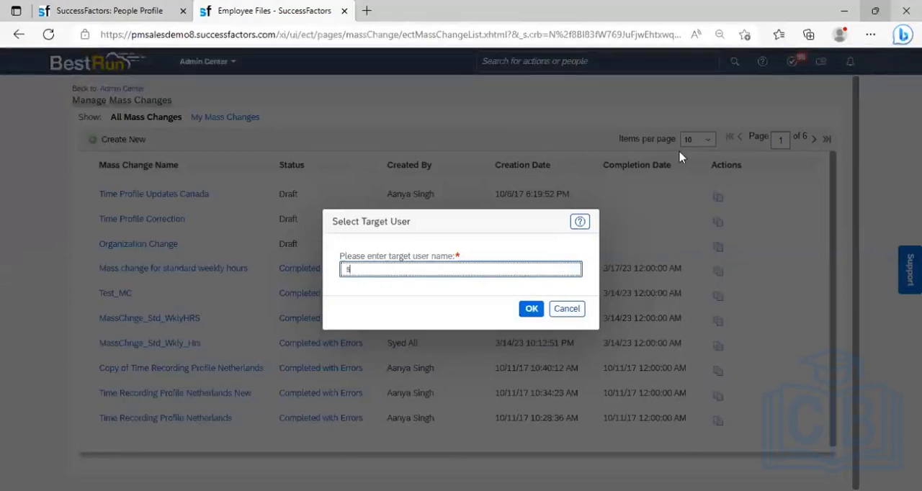
pyautogui.write('sfadmin')
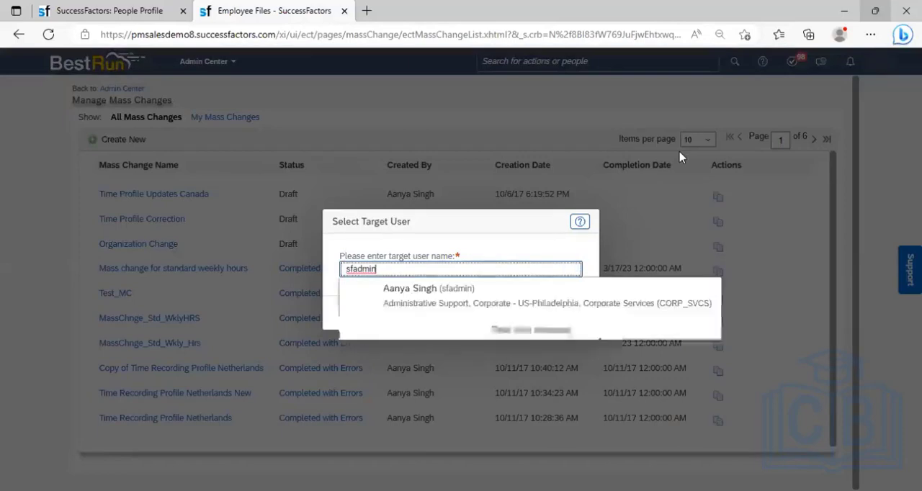
pyautogui.click(509, 302)
pyautogui.click(531, 309)
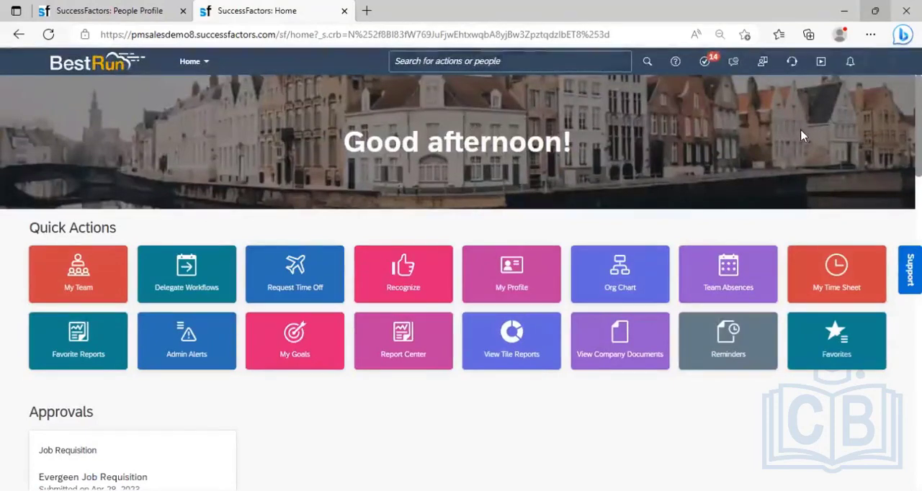
# - Check the active proxy in the account options, and search for "Manage mass change" to open Manage Mass Changes as the proxied user
pyautogui.click(888, 66)
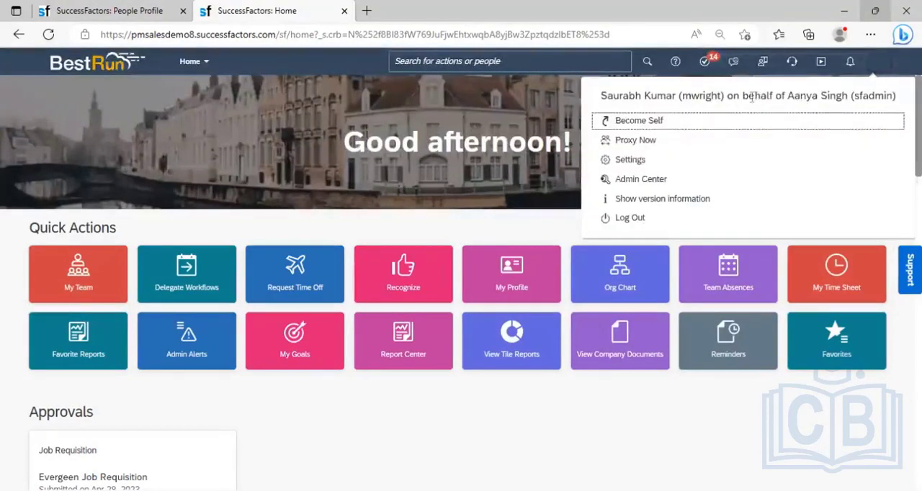
pyautogui.click(485, 63)
pyautogui.write('Manag')
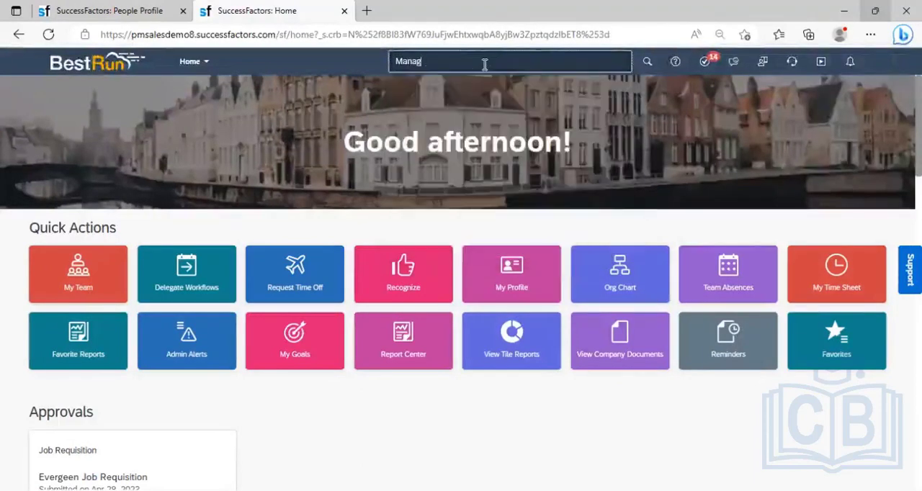
pyautogui.write('e mass ')
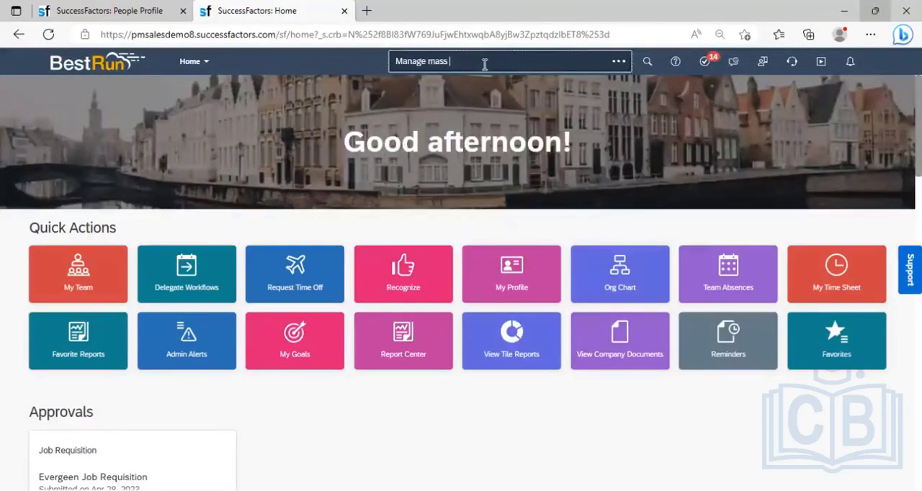
pyautogui.write('chang')
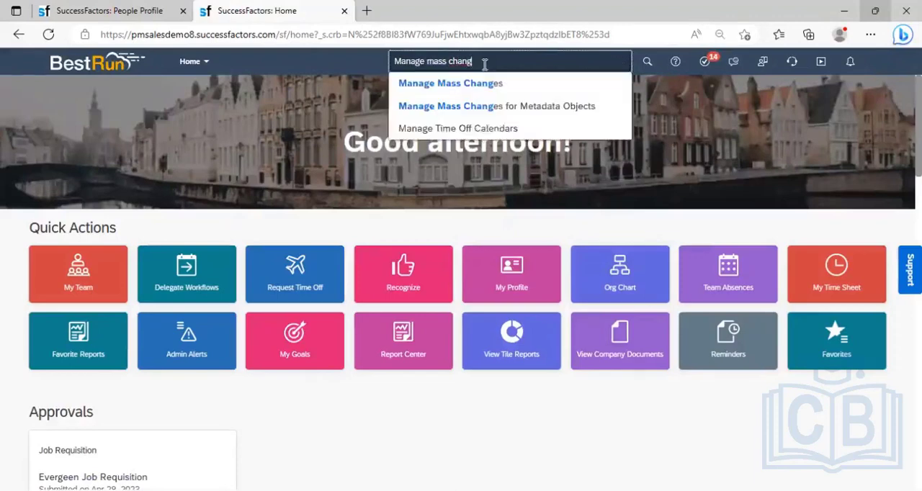
pyautogui.write('e')
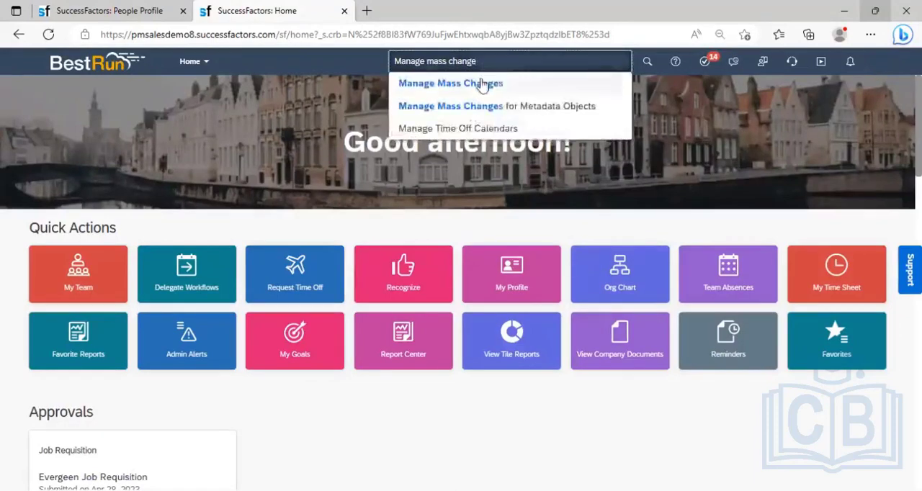
pyautogui.click(480, 83)
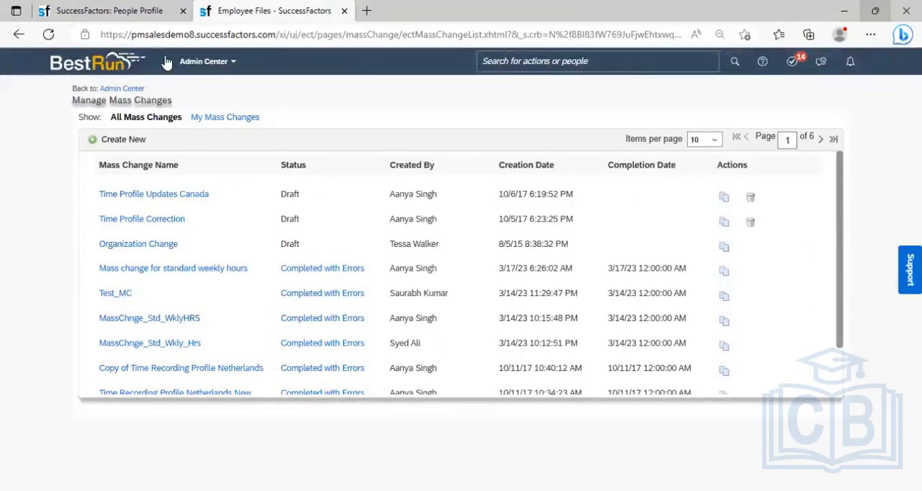
# - Return to the employee's People Profile and delete the Mar 01, 2023 Standard Hours Changed record from the Job Information history
pyautogui.click(134, 14)
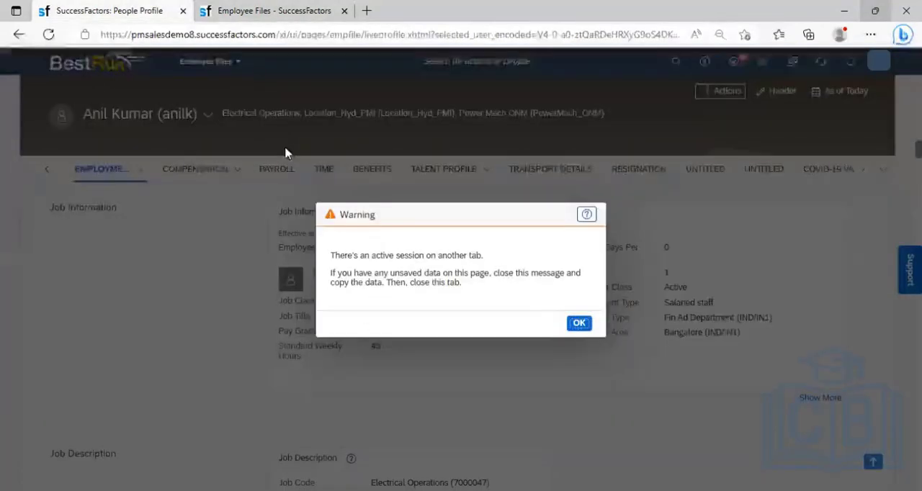
pyautogui.click(576, 325)
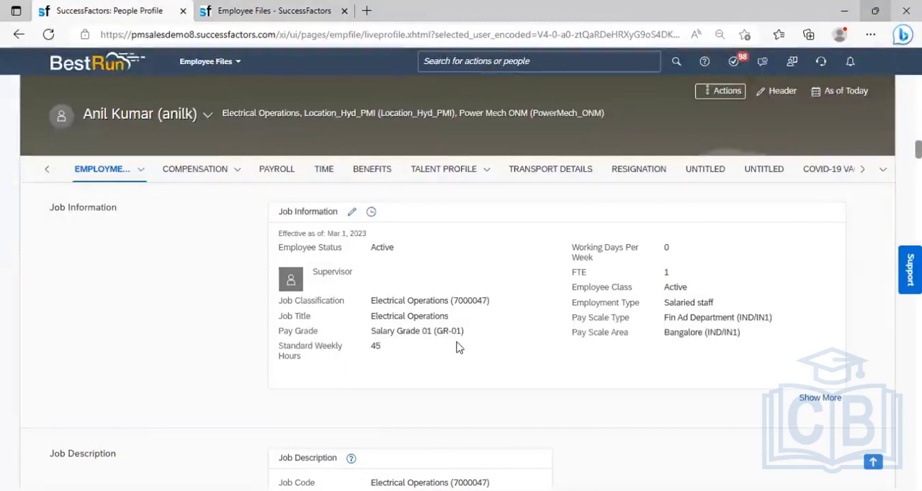
pyautogui.click(371, 211)
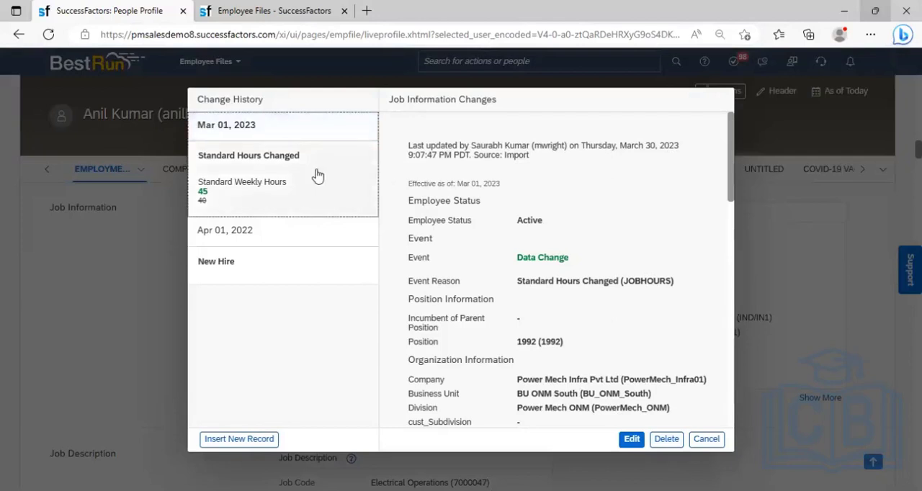
pyautogui.click(317, 175)
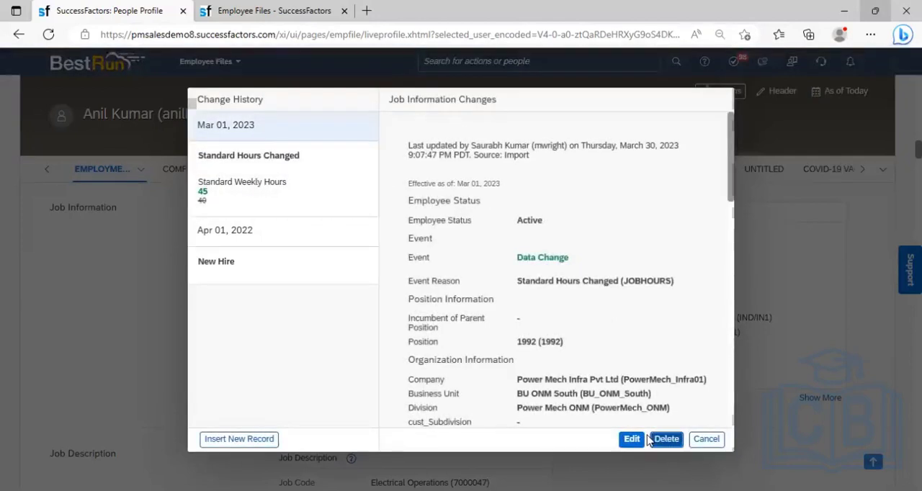
pyautogui.click(651, 439)
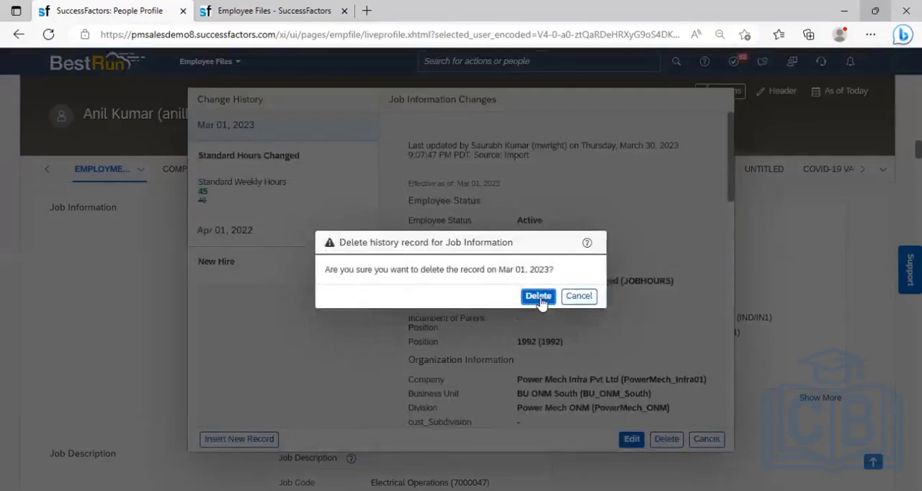
pyautogui.click(538, 296)
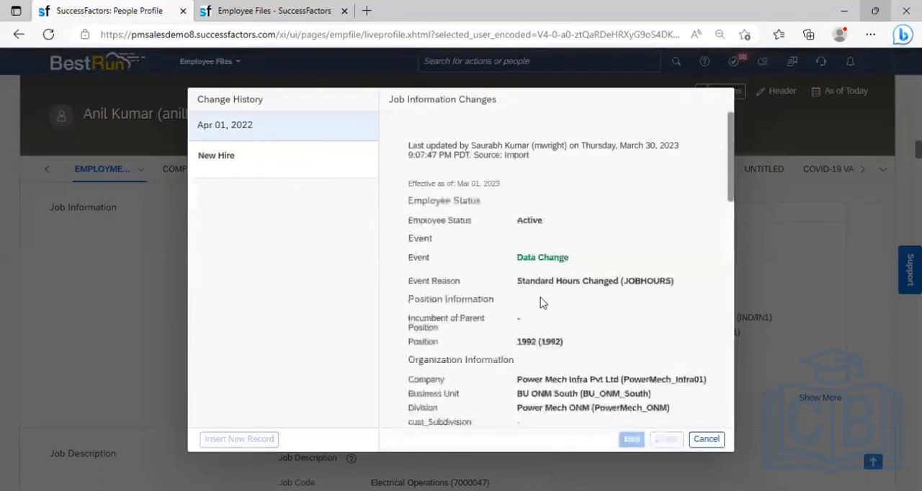
pyautogui.click(705, 438)
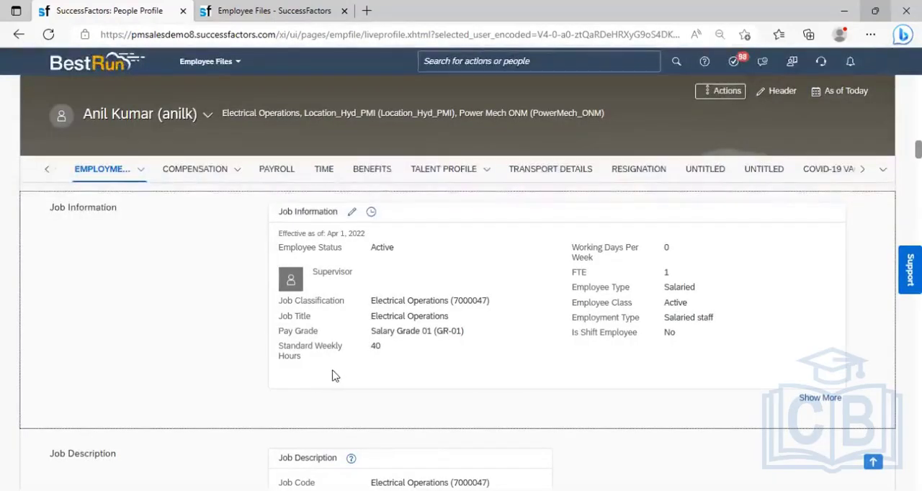
pyautogui.moveTo(320, 357); pyautogui.dragTo(278, 348)
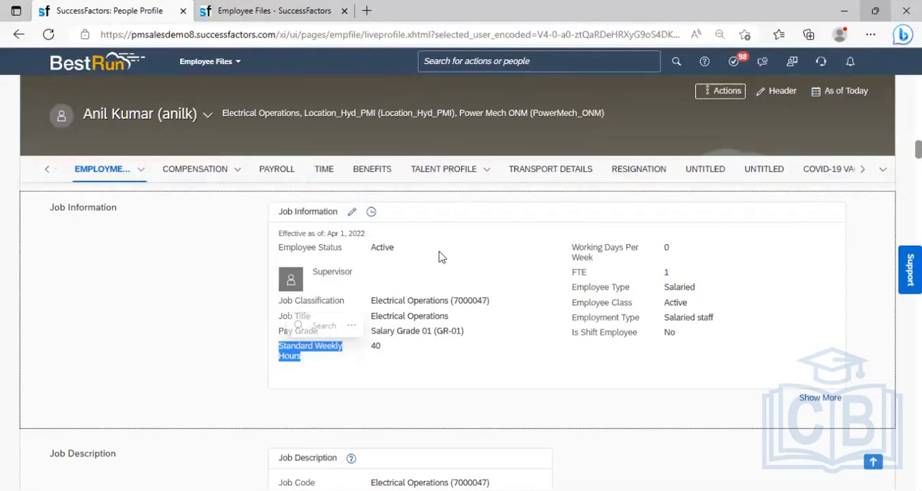
# - In Manage Mass Changes, start a new mass change and name it "MassChange for Std Weekly Hours_300423"
pyautogui.click(274, 9)
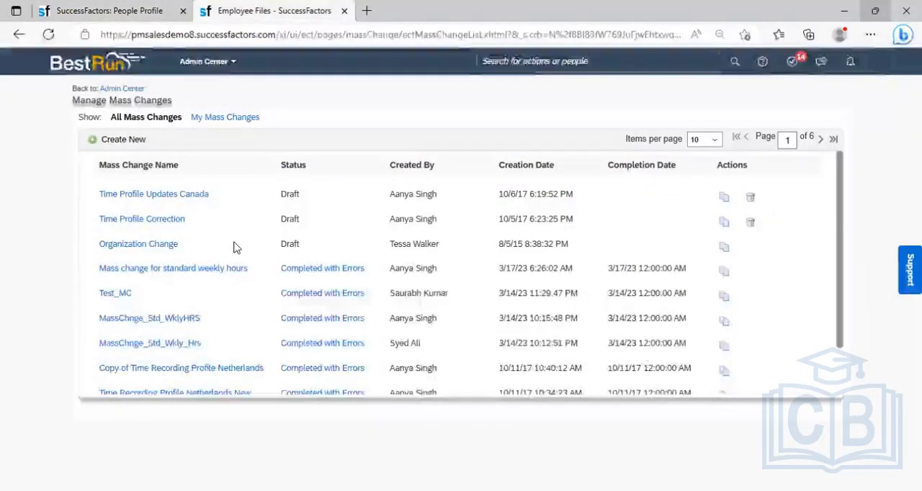
pyautogui.click(124, 141)
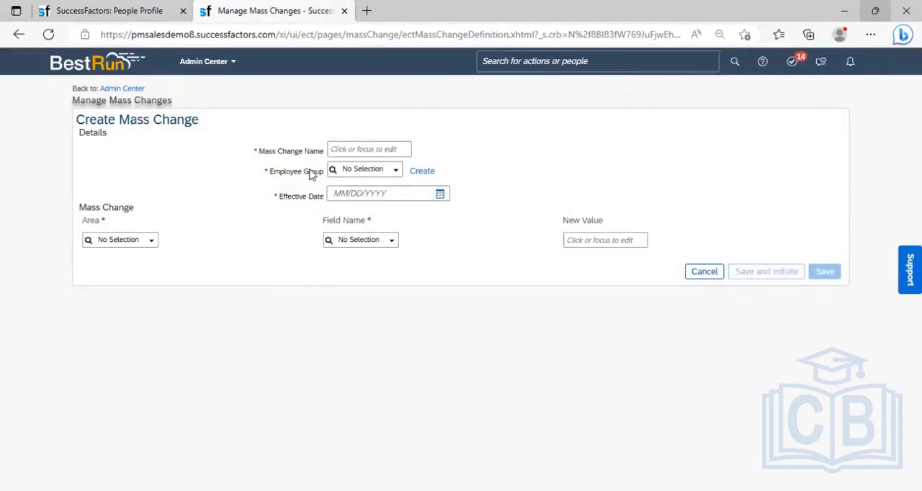
pyautogui.click(343, 150)
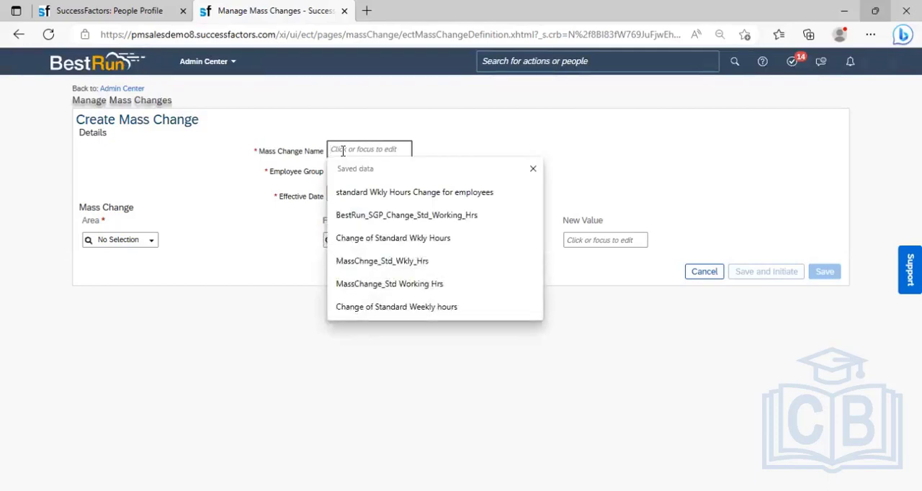
pyautogui.write('Mas')
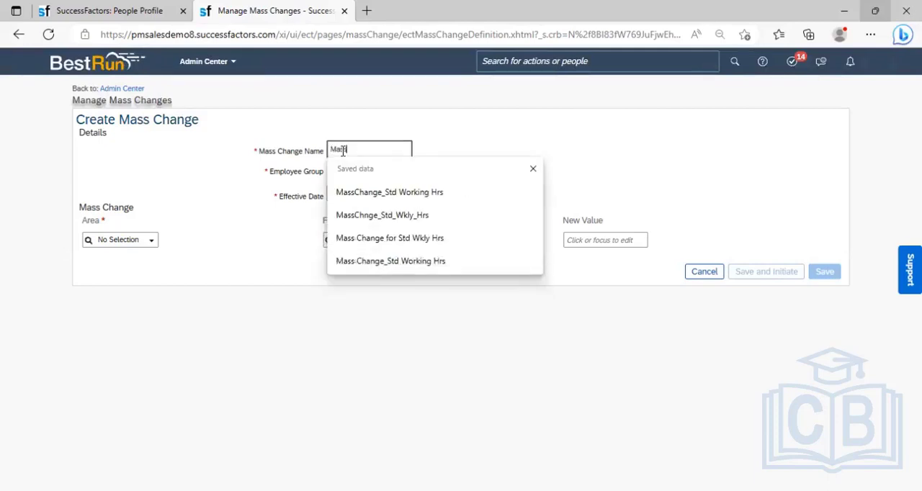
pyautogui.write('sChange for')
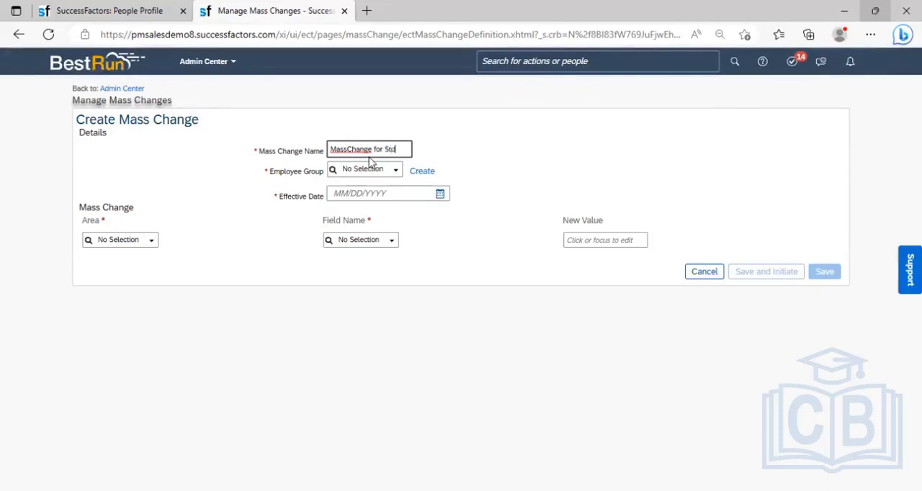
pyautogui.write('Std W')
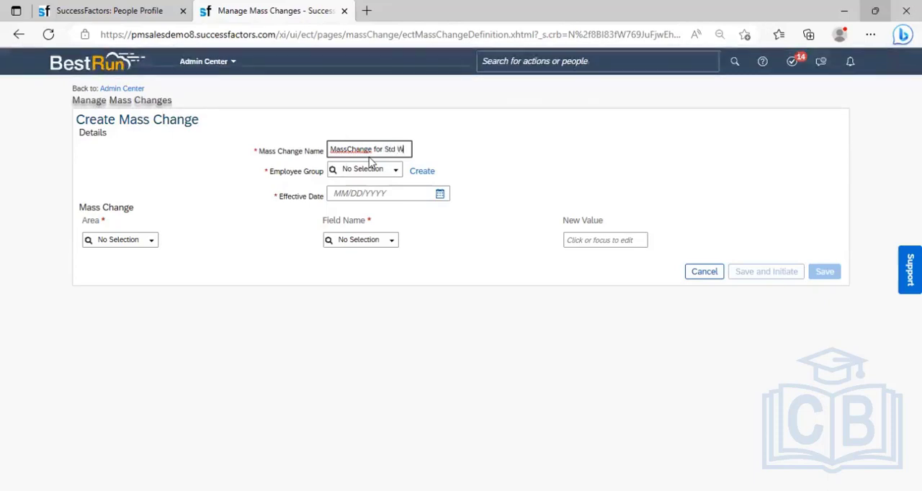
pyautogui.write('eekly H')
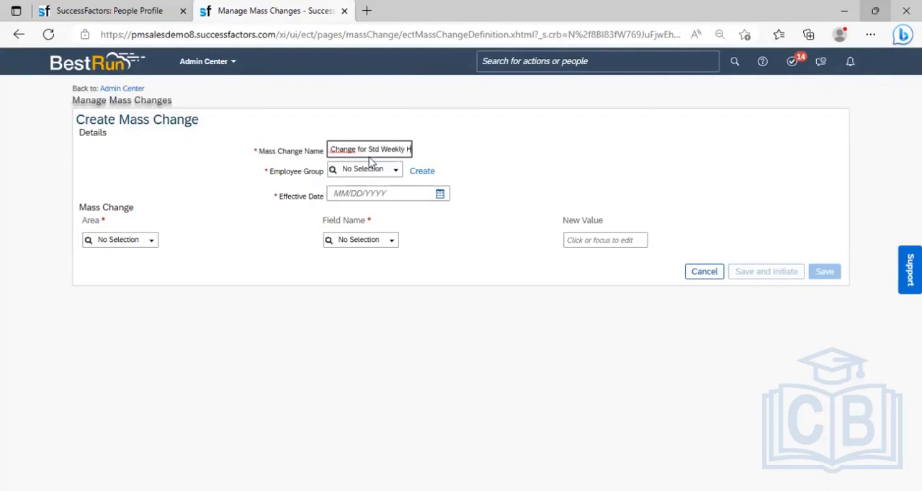
pyautogui.write('ours,')
pyautogui.write('30')
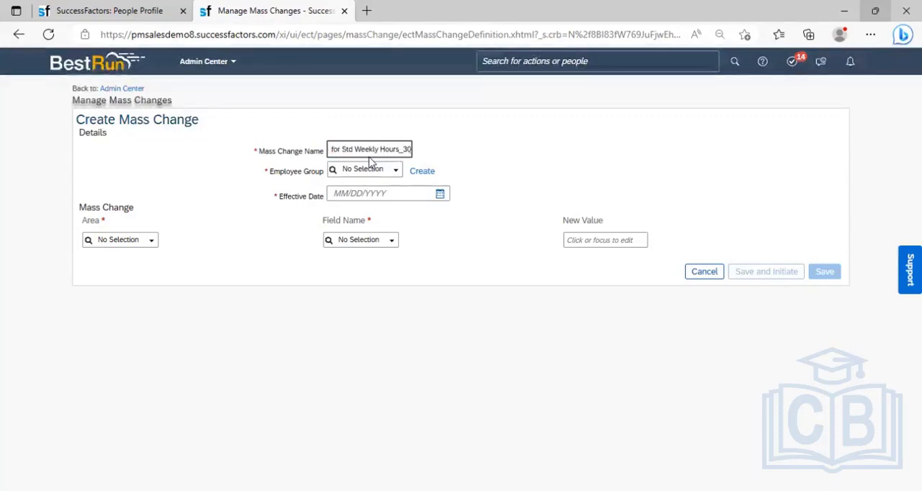
pyautogui.write('04')
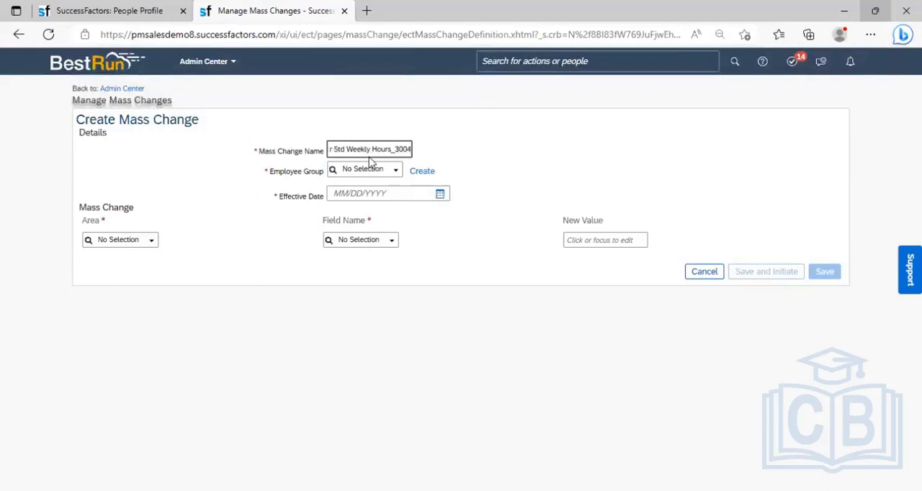
pyautogui.write('23')
pyautogui.click(431, 160)
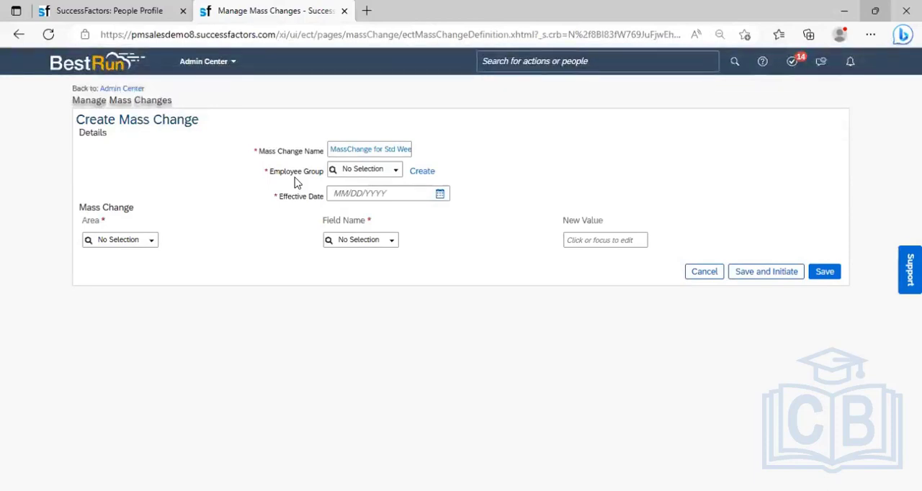
# - Choose MassChange_PMI_Test as the employee group for the mass change
pyautogui.click(399, 175)
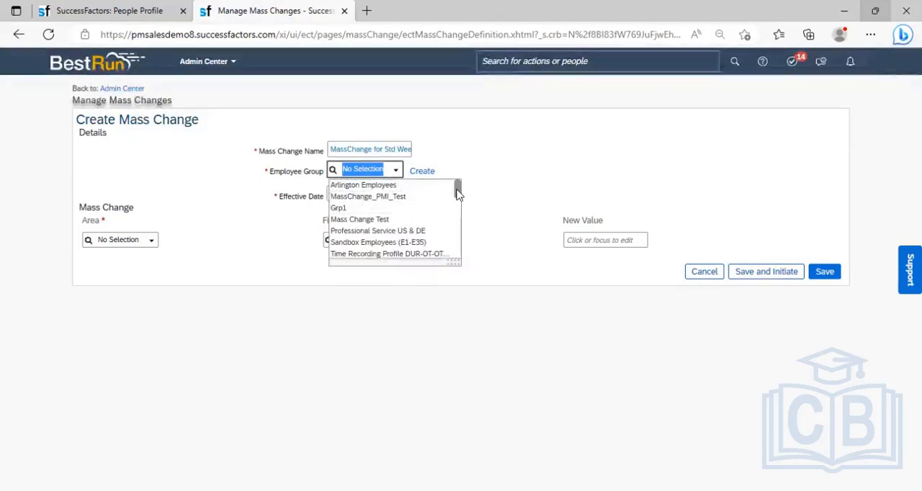
pyautogui.moveTo(458, 192)
pyautogui.mouseDown()
pyautogui.moveTo(461, 220)
pyautogui.moveTo(461, 193)
pyautogui.mouseUp()
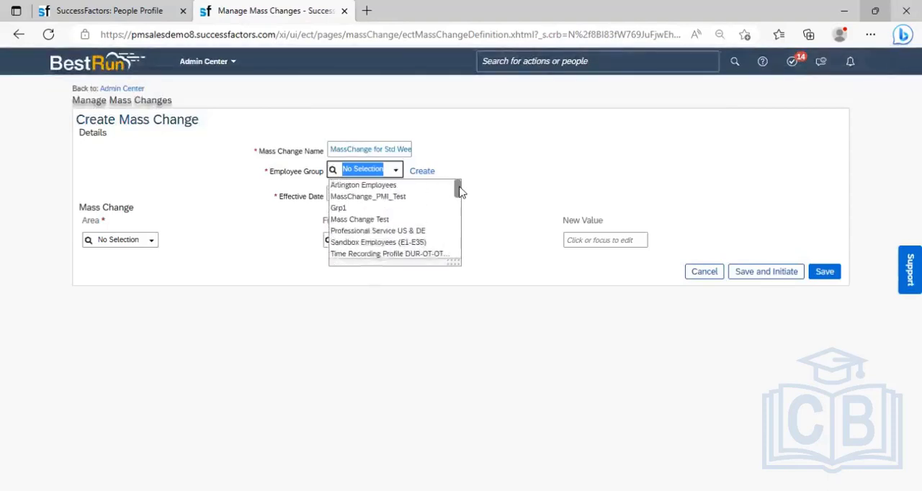
pyautogui.click(387, 201)
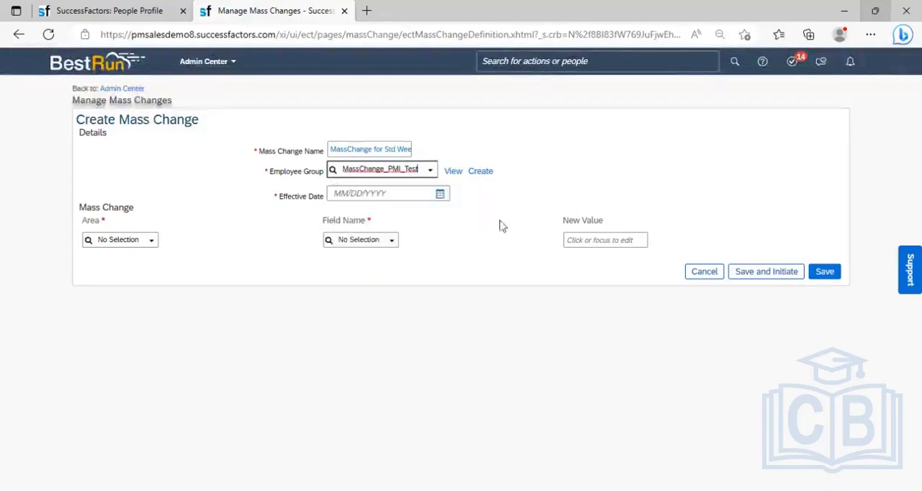
# - View the MassChange_PMI_Test group definition and the available member categories, leaving the group without saving
pyautogui.click(454, 171)
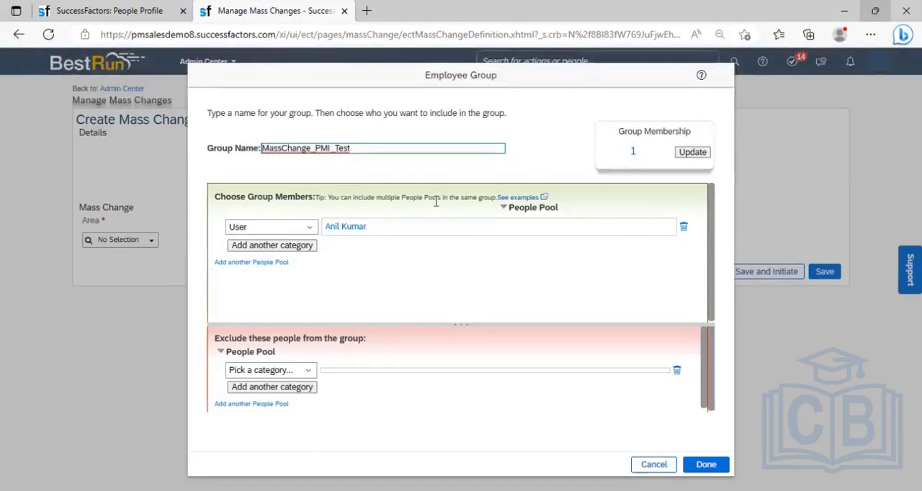
pyautogui.click(311, 229)
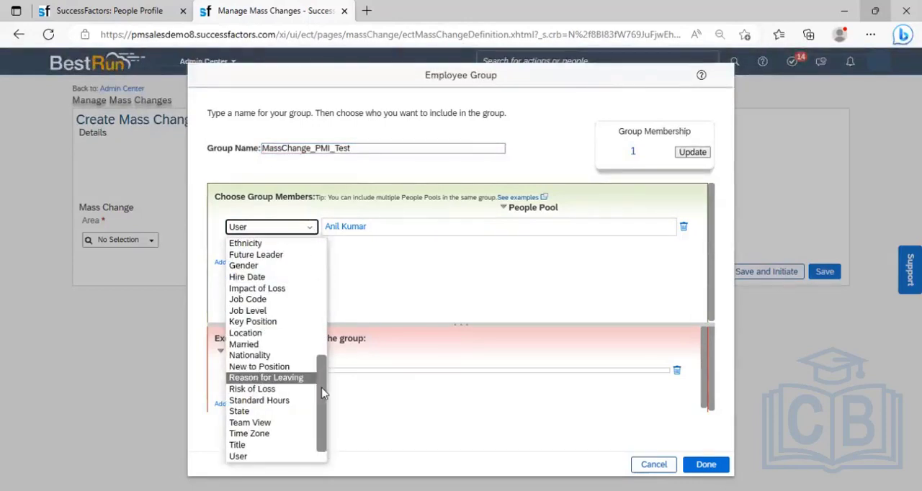
pyautogui.moveTo(322, 393); pyautogui.dragTo(334, 274)
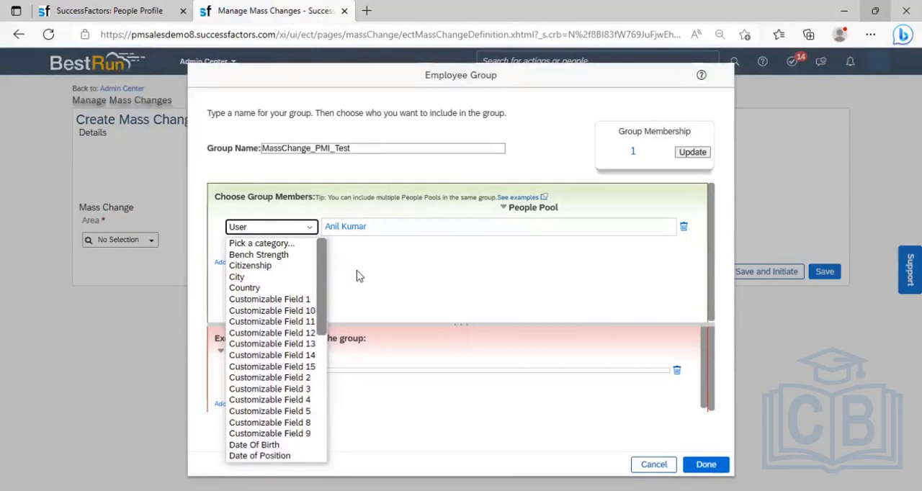
pyautogui.click(359, 276)
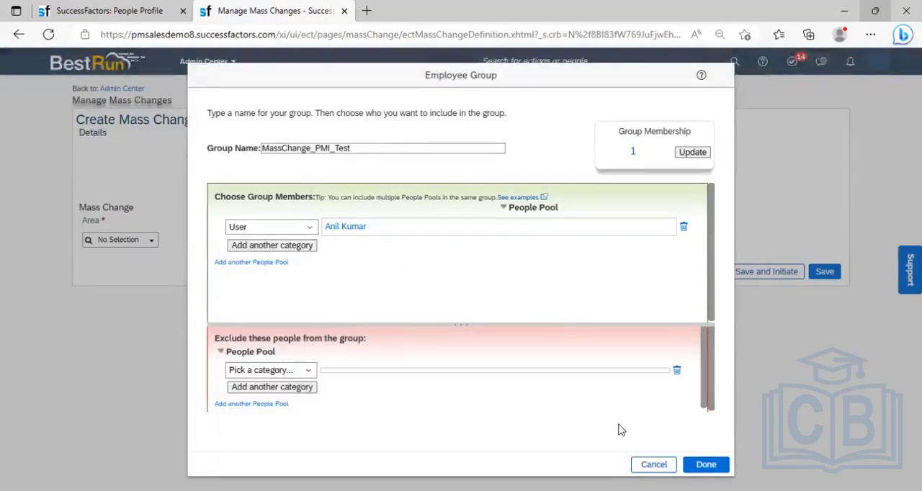
pyautogui.click(654, 465)
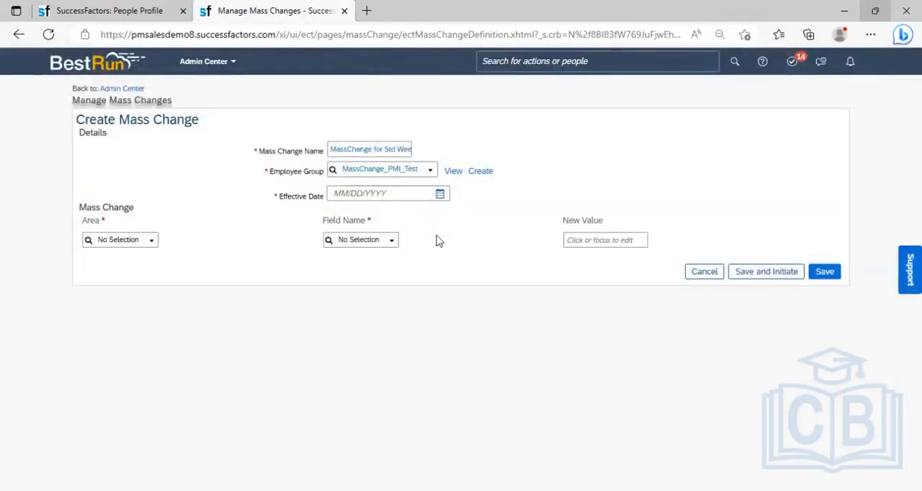
pyautogui.click(453, 172)
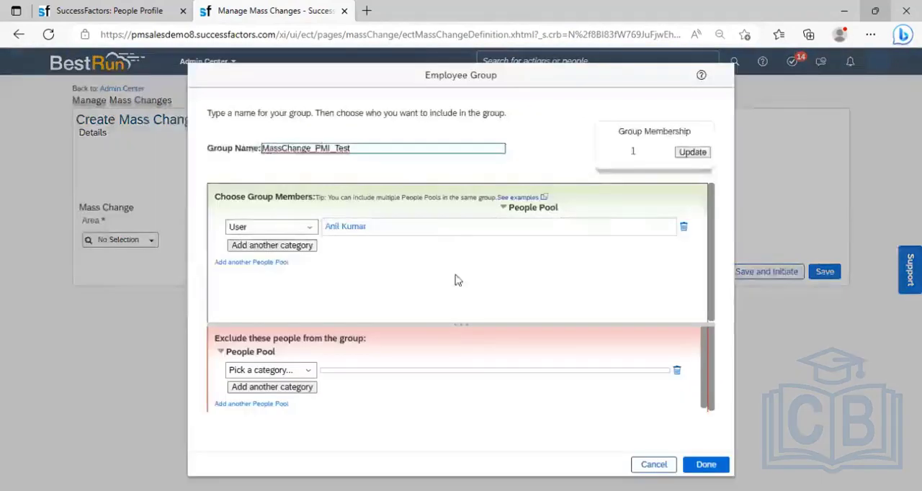
pyautogui.click(657, 466)
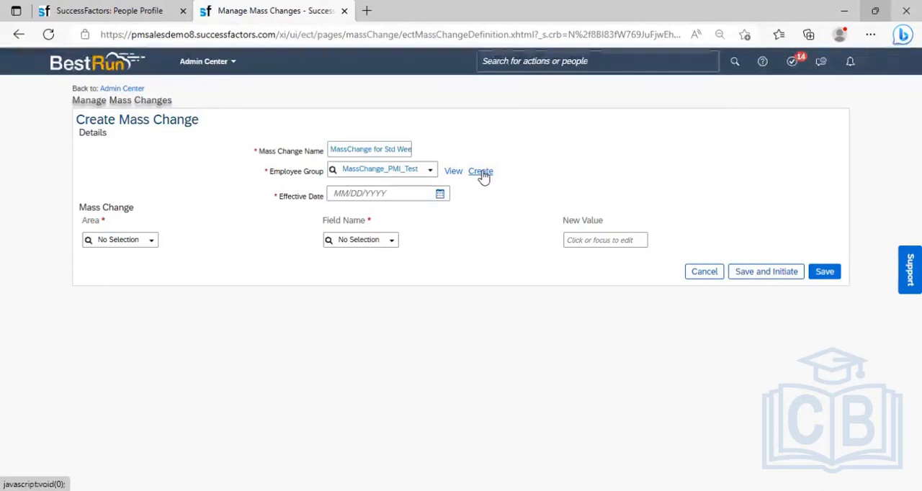
# - Clear the employee group selection, then open the form for creating a new employee group and cancel it
pyautogui.click(391, 147)
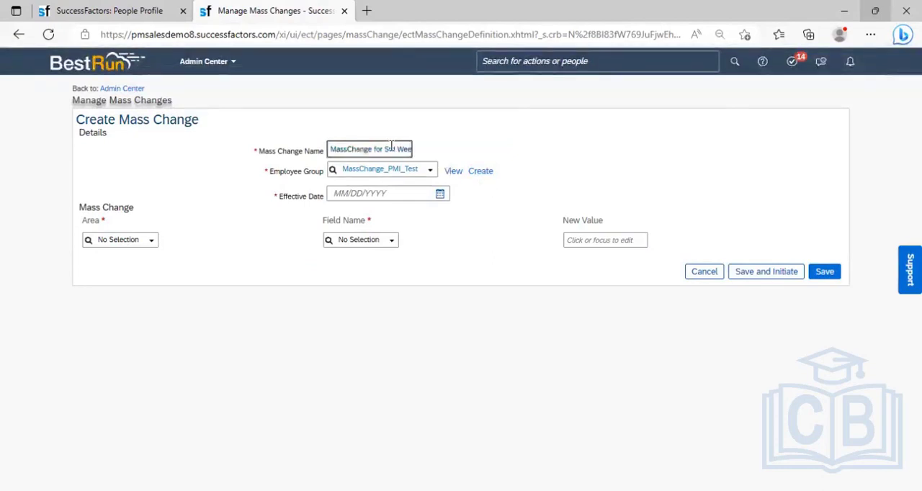
pyautogui.click(385, 168)
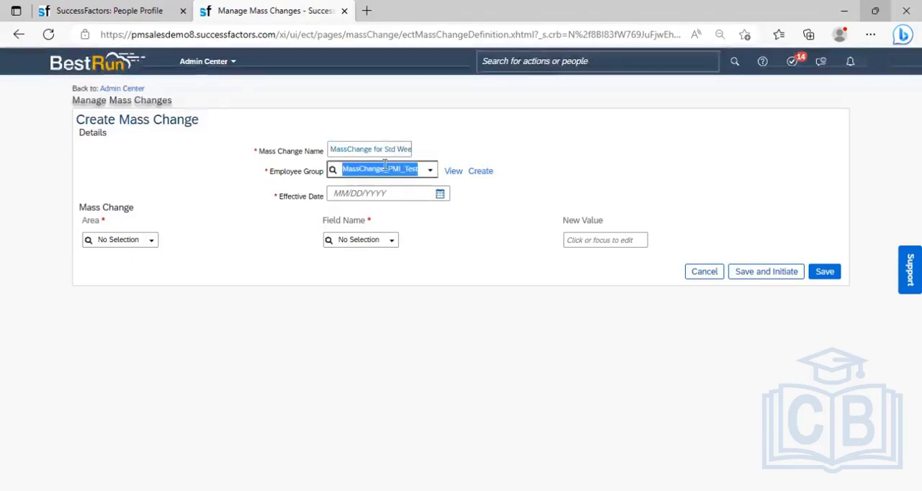
pyautogui.press('BackSpace')
pyautogui.click(490, 205)
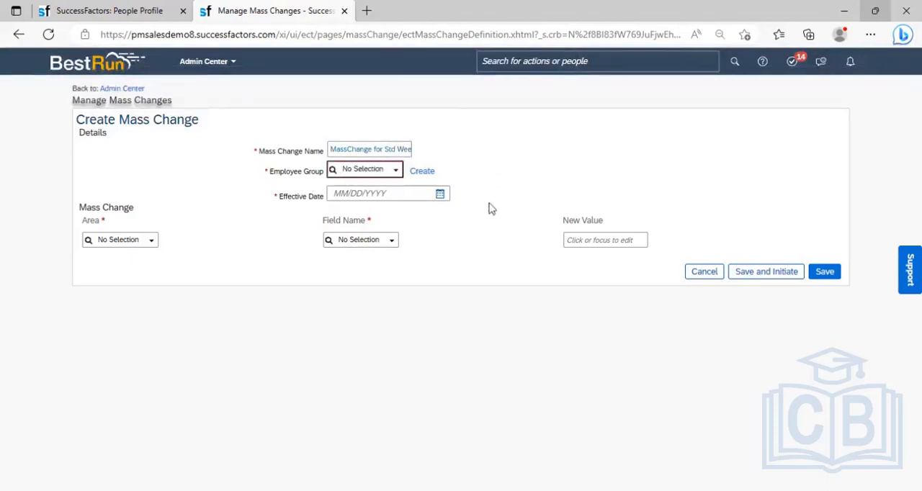
pyautogui.click(427, 177)
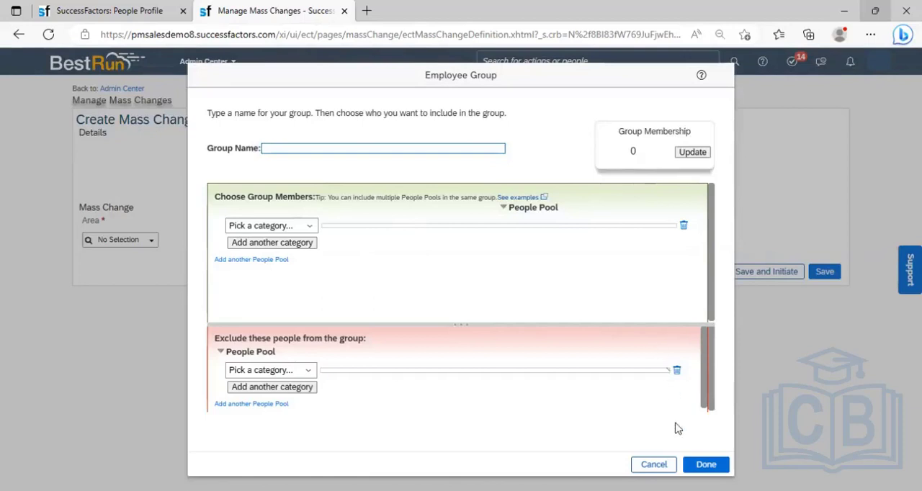
pyautogui.click(653, 465)
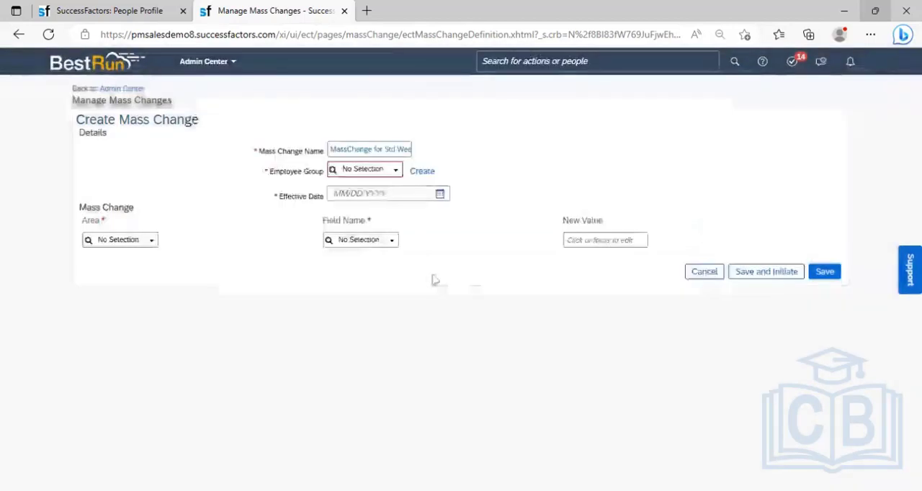
# - Choose MassChange_PMI_Test as the employee group for the mass change and set its effective date to 04/03/2023
pyautogui.click(396, 175)
pyautogui.click(395, 174)
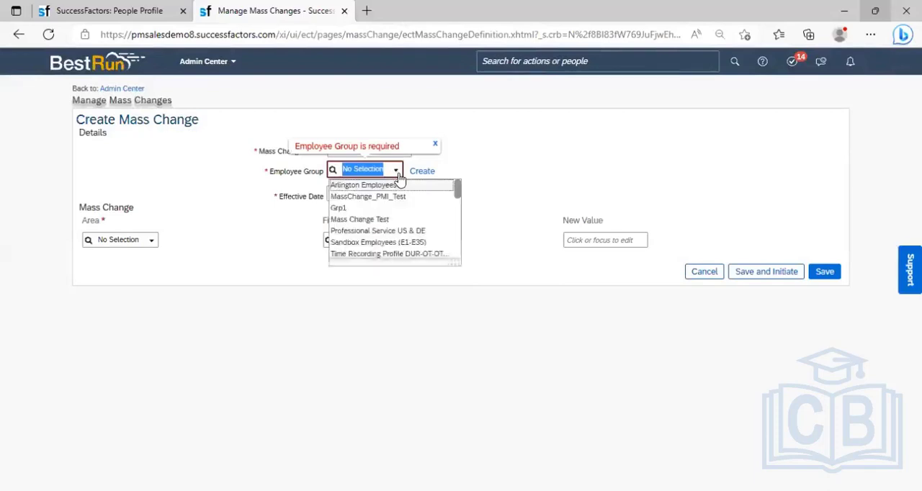
pyautogui.scroll(-5, 456, 221)
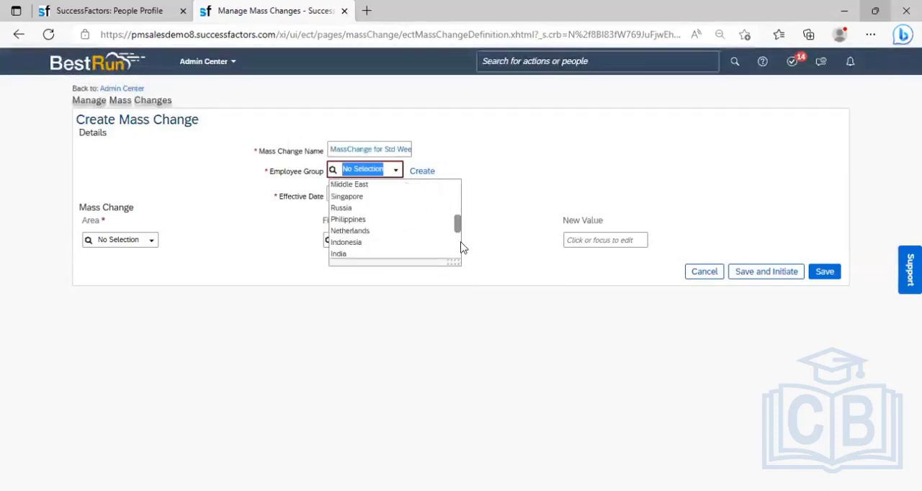
pyautogui.scroll(5, 461, 202)
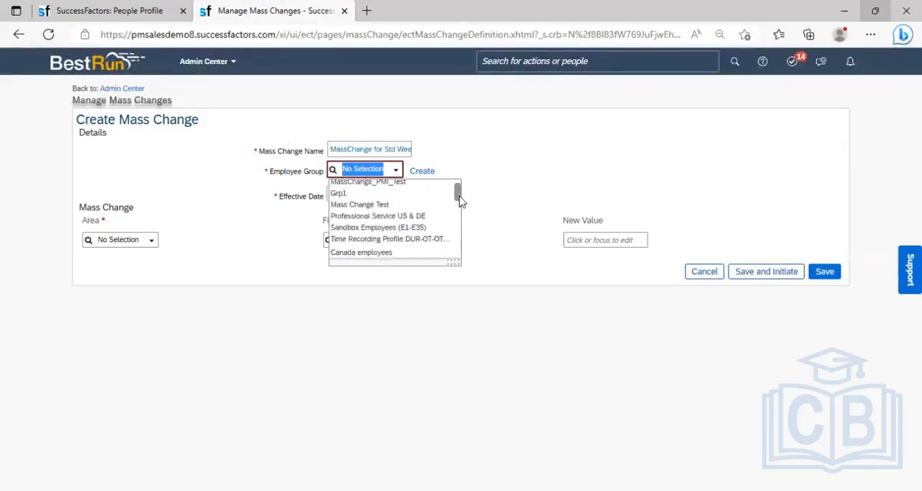
pyautogui.scroll(1, 456, 187)
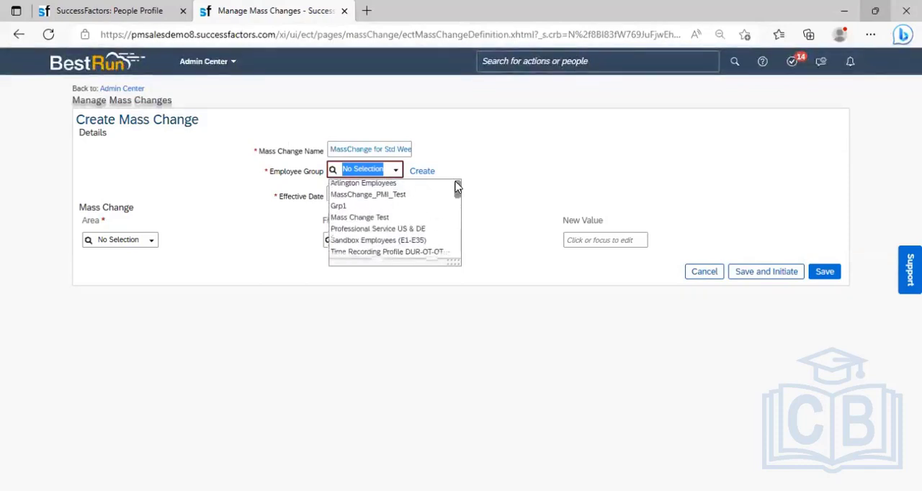
pyautogui.click(383, 198)
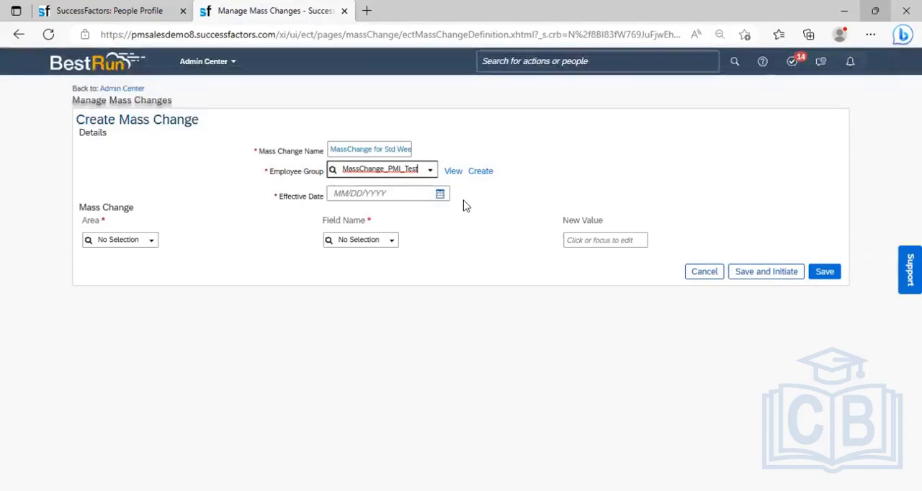
pyautogui.click(439, 194)
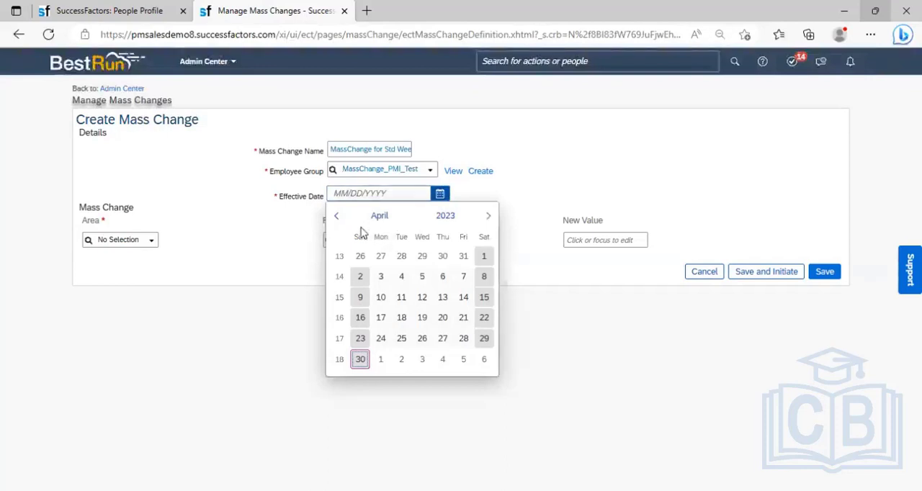
pyautogui.click(381, 279)
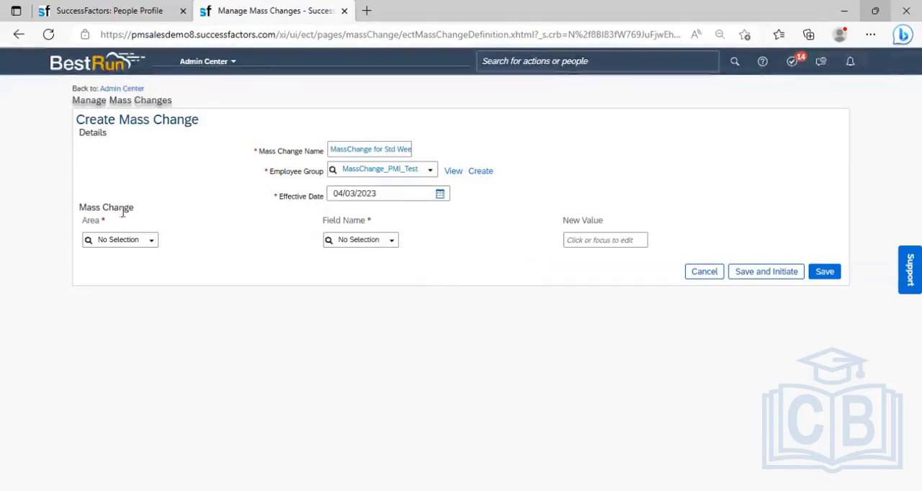
# - Define a Job Information change that sets the Standard Weekly Hours field to a new value of 45
pyautogui.click(153, 244)
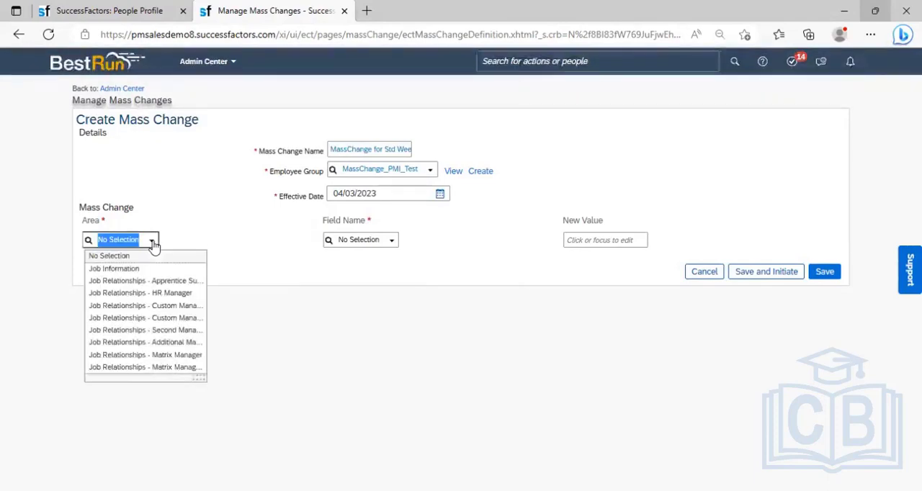
pyautogui.click(119, 270)
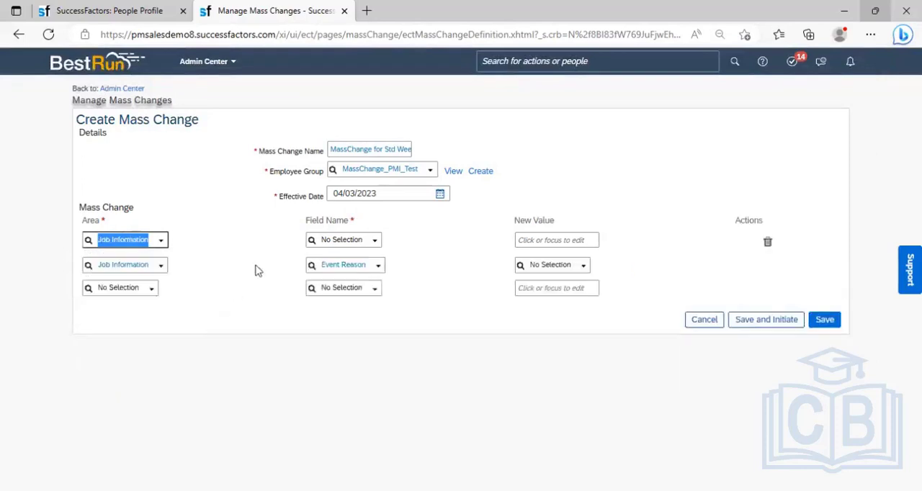
pyautogui.click(372, 243)
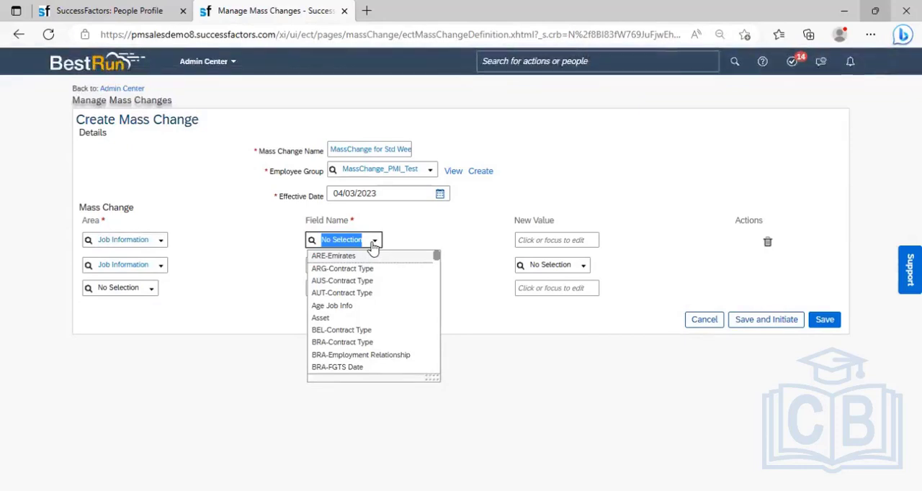
pyautogui.write('Standard')
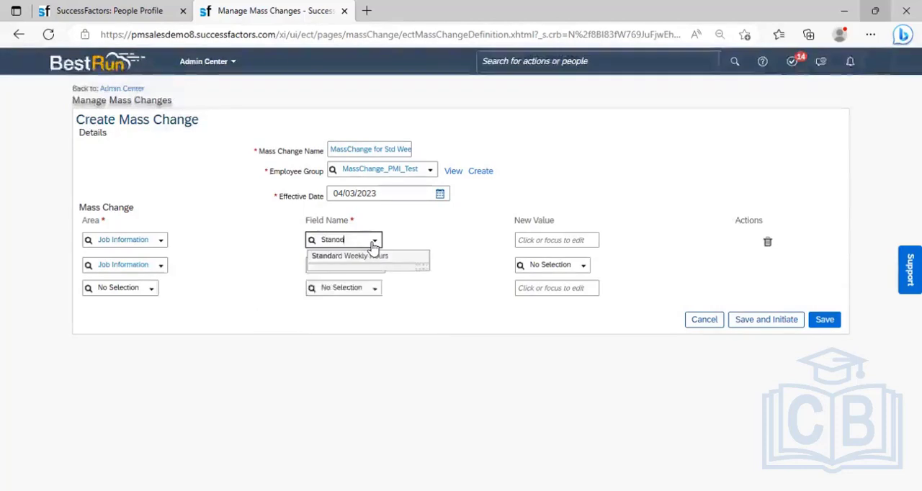
pyautogui.click(373, 258)
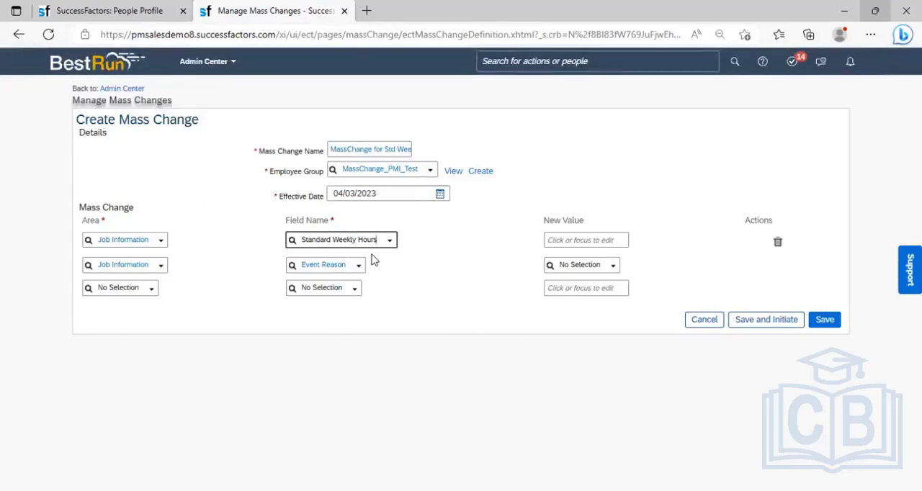
pyautogui.click(561, 237)
pyautogui.write('45')
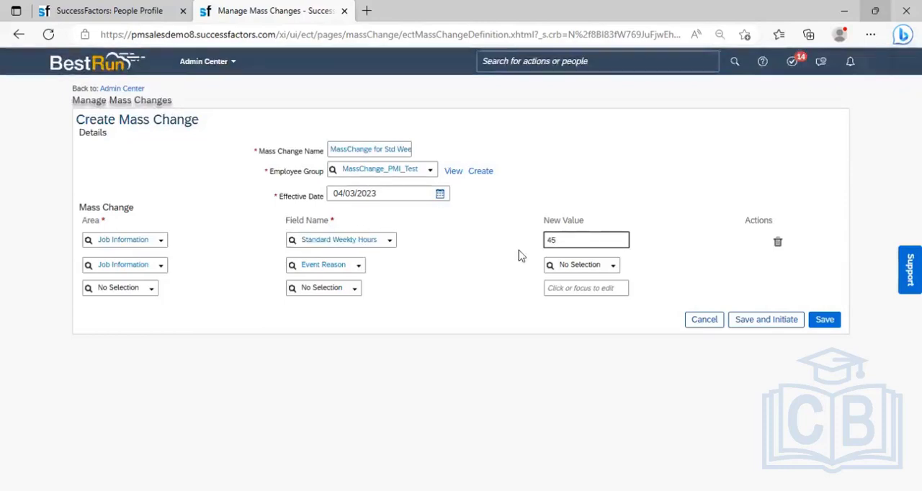
pyautogui.click(463, 259)
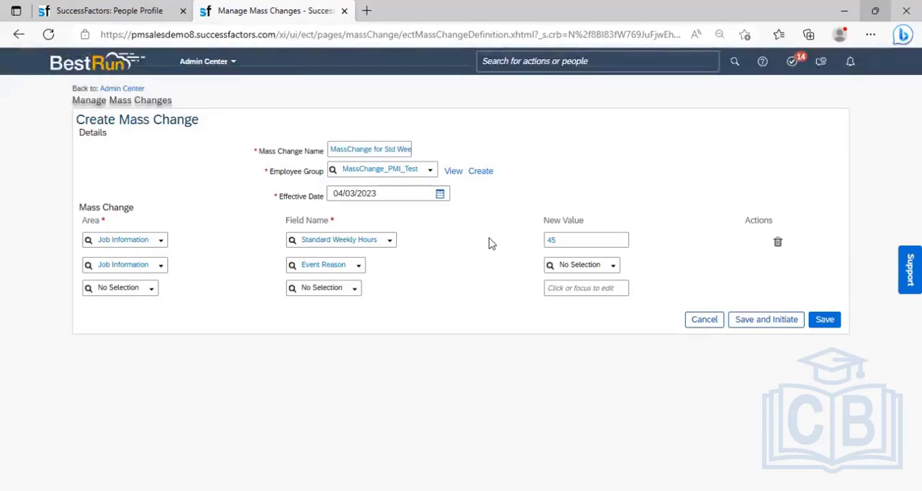
# - Set the new value of the Event Reason row to Standard Hours Changed (JOBHOURS)
pyautogui.click(586, 266)
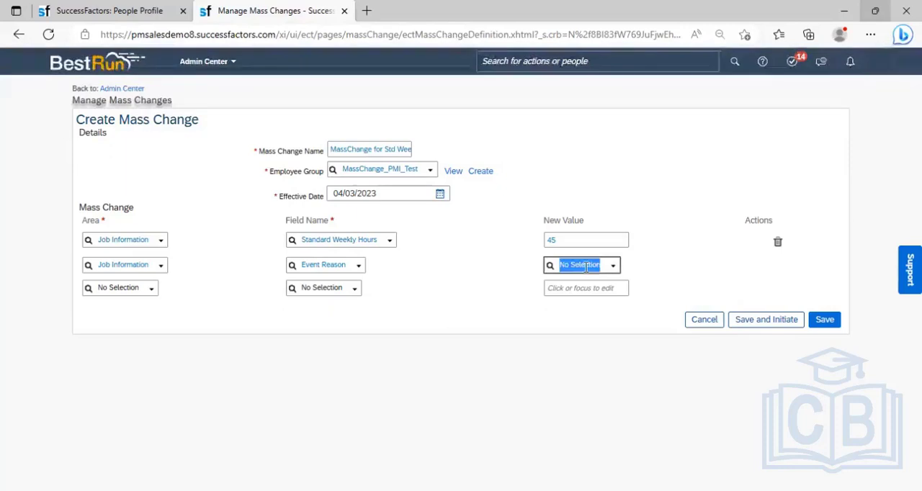
pyautogui.write('N')
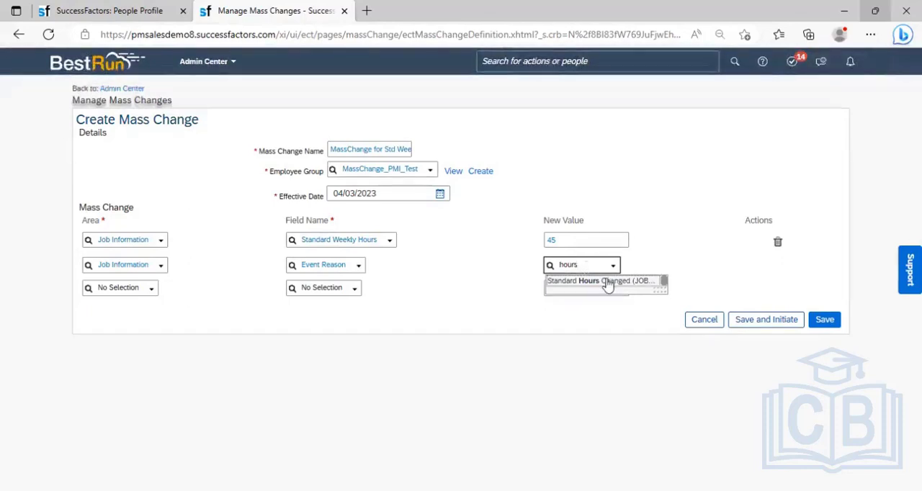
pyautogui.click(608, 282)
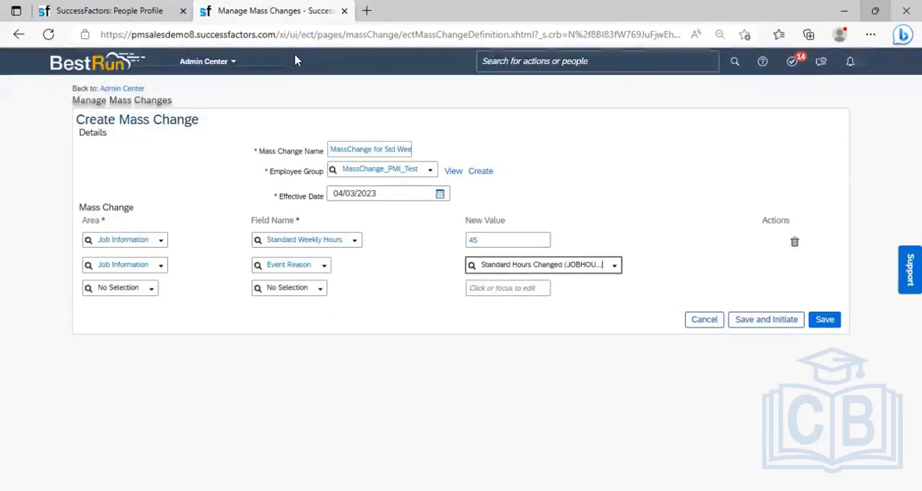
# - Duplicate the mass change page in a second browser tab and open Manage Organization, Pay and Job Structures there
pyautogui.click(265, 13)
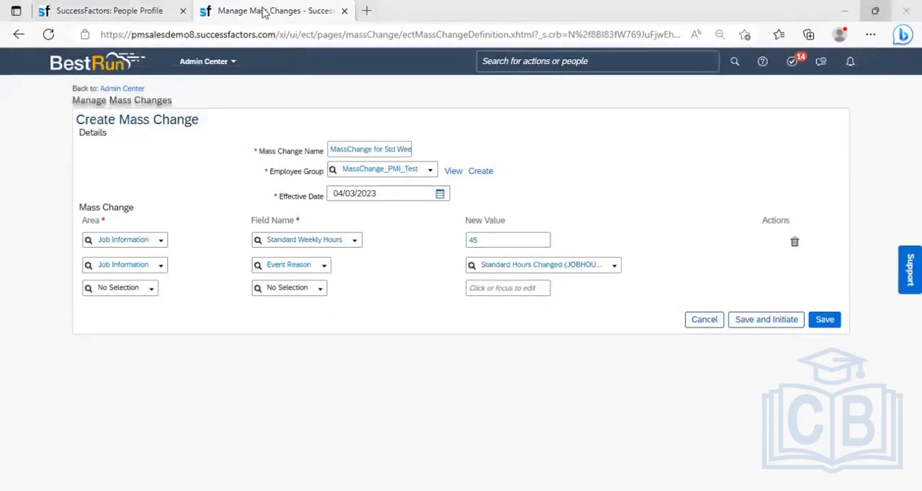
pyautogui.rightClick(266, 13)
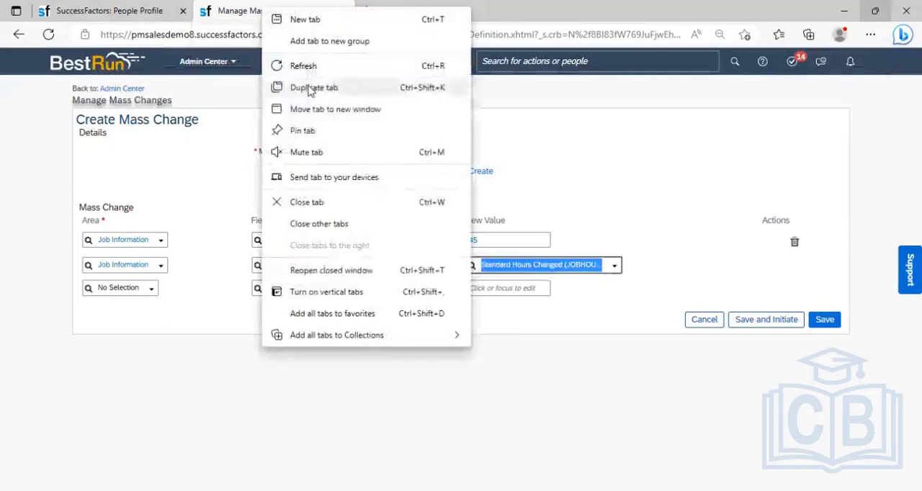
pyautogui.click(310, 88)
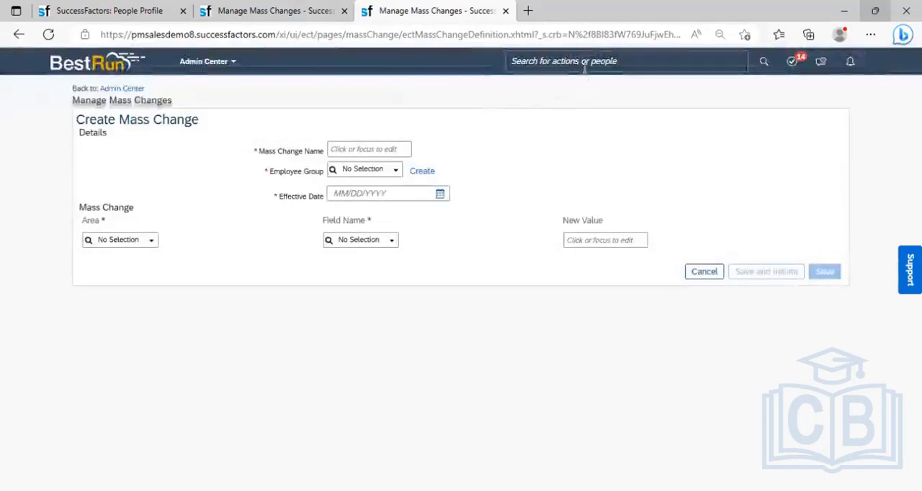
pyautogui.click(569, 62)
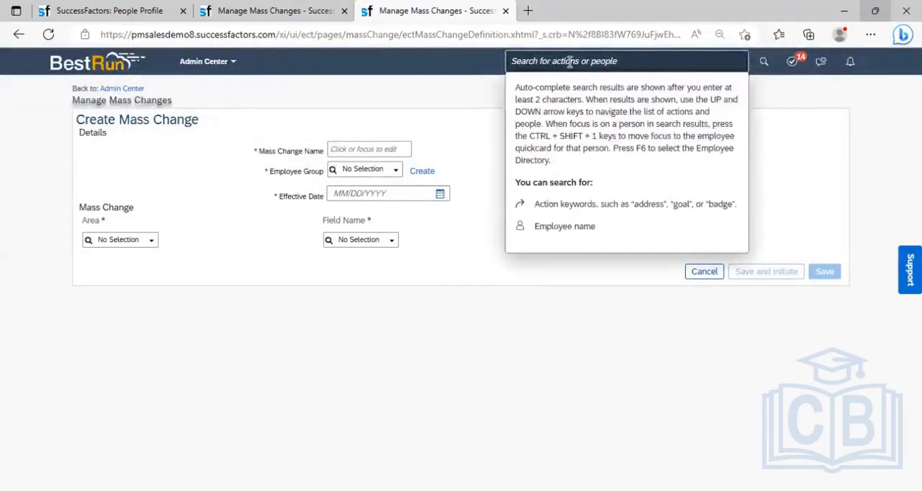
pyautogui.write('Manage o')
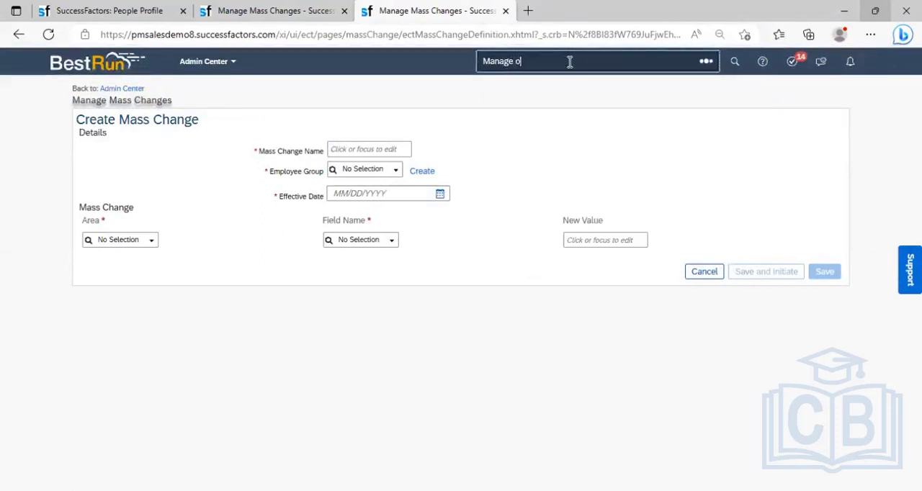
pyautogui.write('rg job')
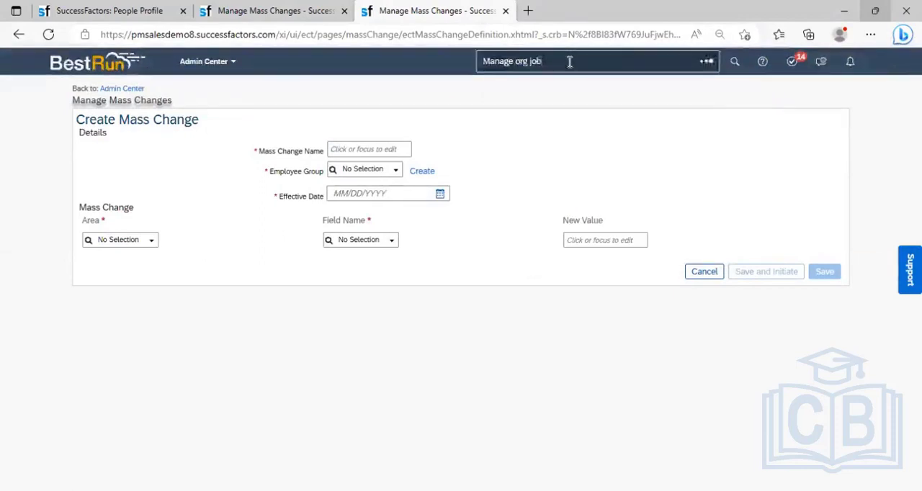
pyautogui.click(575, 84)
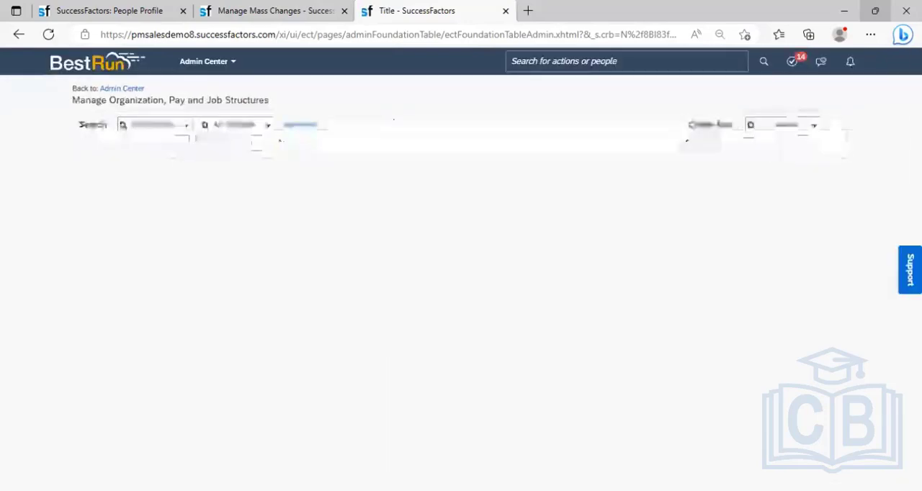
# - Look up the Event Reason record Standard Hours Changed (JOBHOURS) and view its details
pyautogui.click(165, 124)
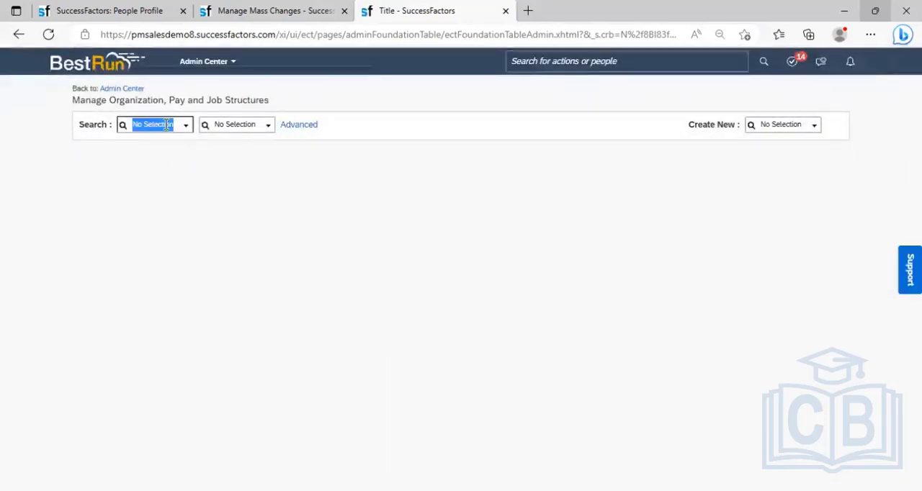
pyautogui.write('even')
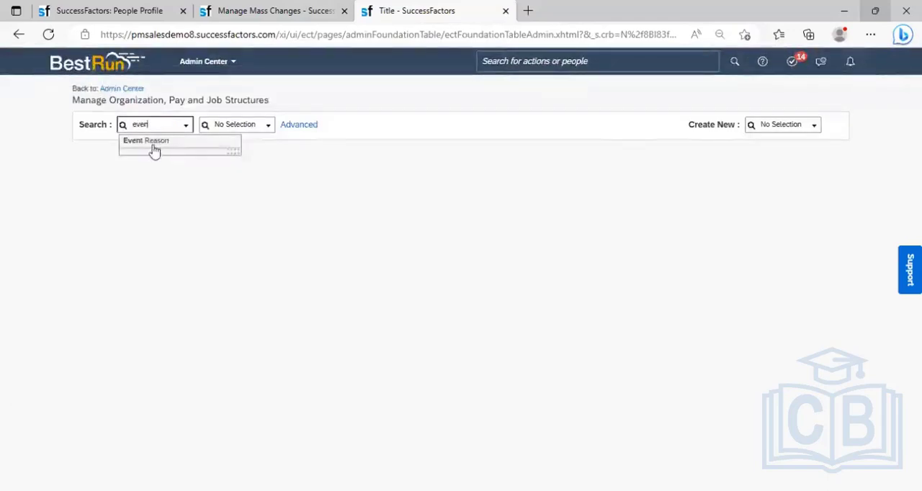
pyautogui.click(154, 142)
pyautogui.click(239, 123)
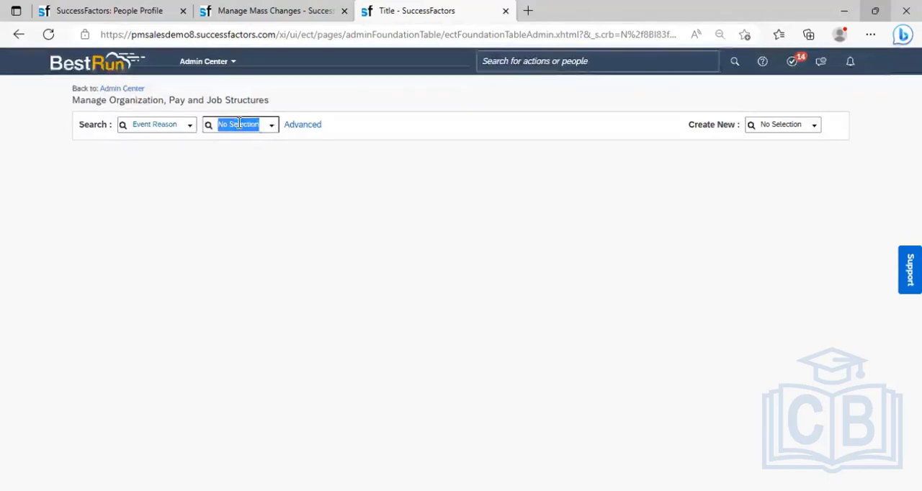
pyautogui.write('hours')
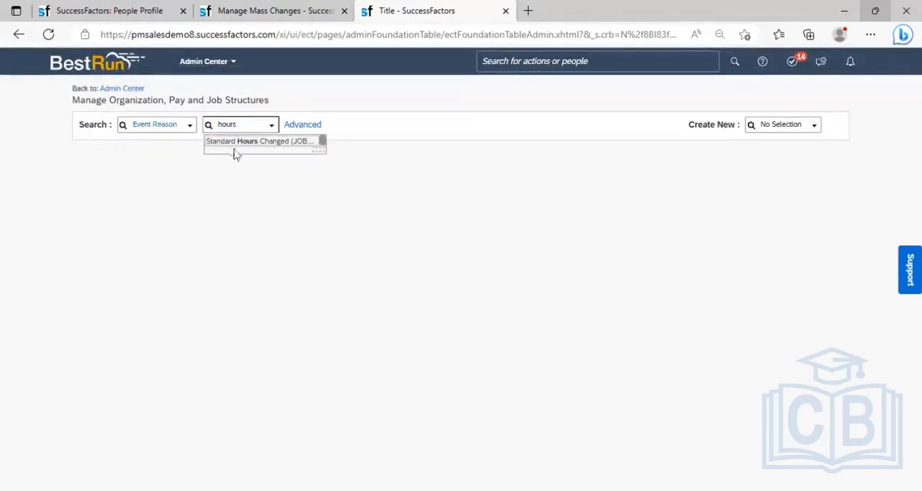
pyautogui.click(252, 142)
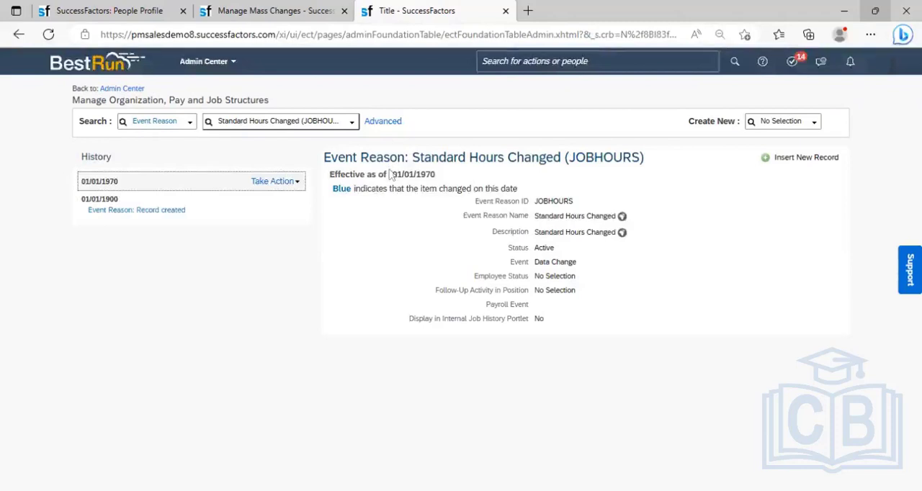
# - Return to the unsaved mass change form, then save and initiate the mass change
pyautogui.click(277, 11)
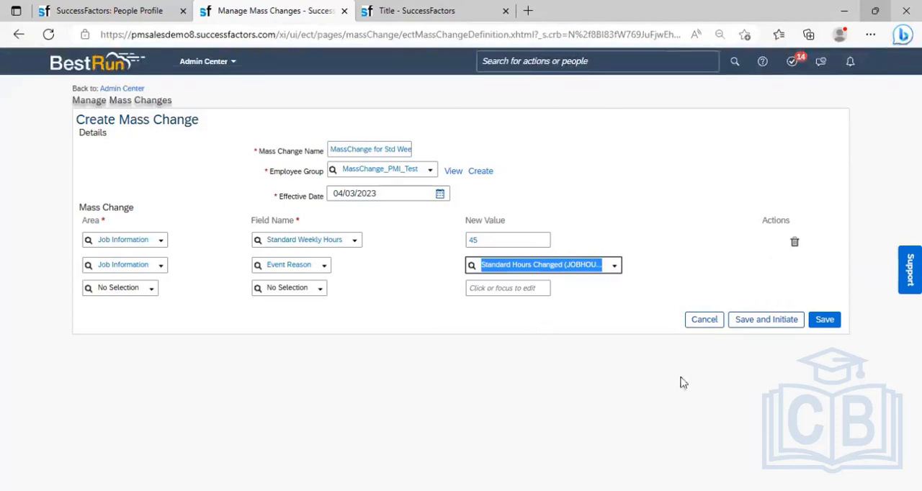
pyautogui.click(768, 321)
pyautogui.click(554, 335)
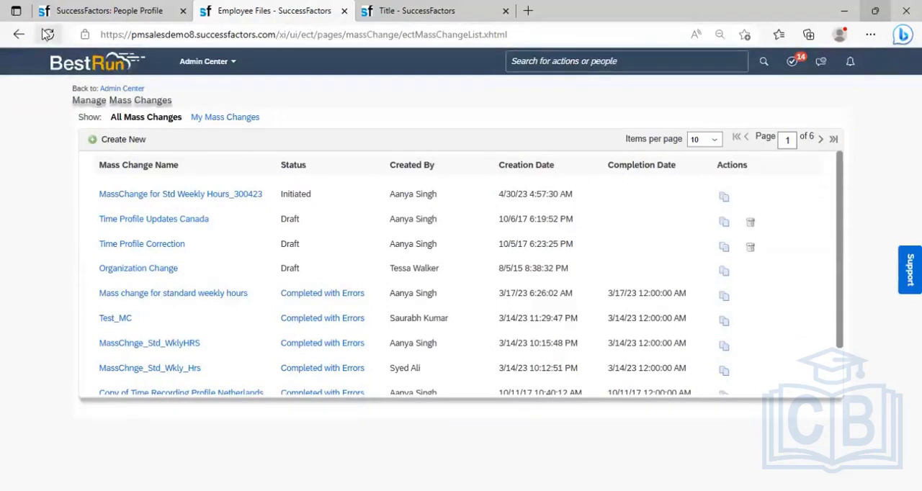
# - Refresh the mass change list until the run finishes, and open MassChange for Std Weekly Hours_300423 to examine its execution log
pyautogui.click(47, 35)
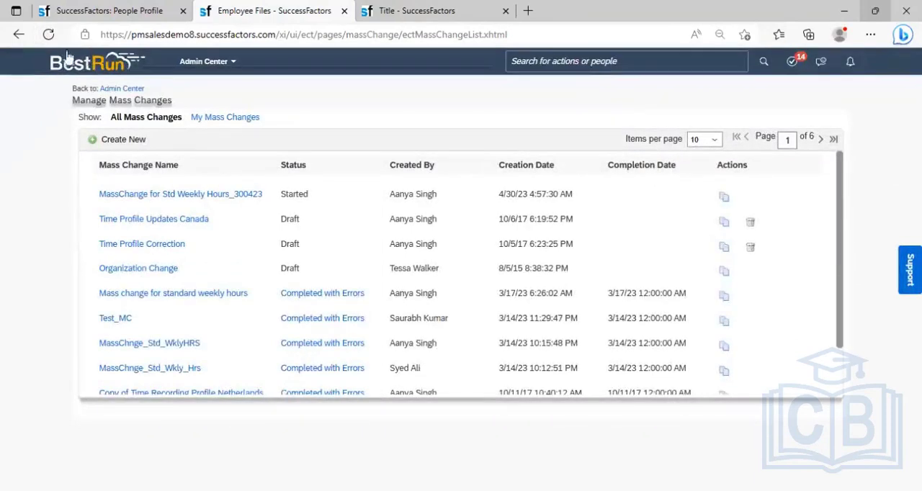
pyautogui.click(48, 35)
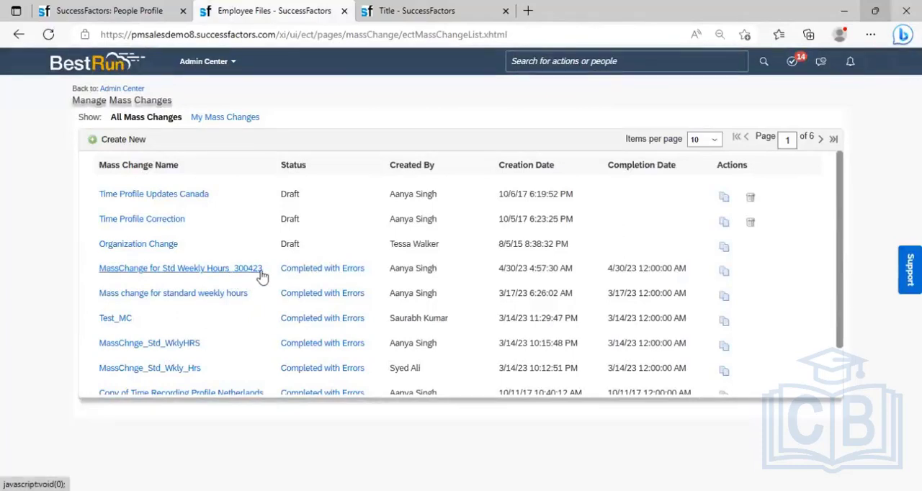
pyautogui.click(220, 274)
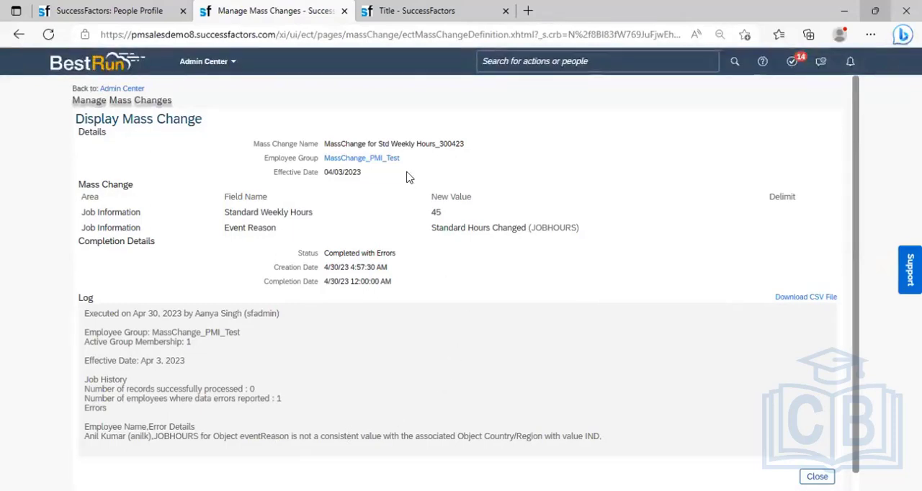
# - Open the Manage Data page in the browser tab that shows the Standard Hours Changed event reason
pyautogui.click(518, 63)
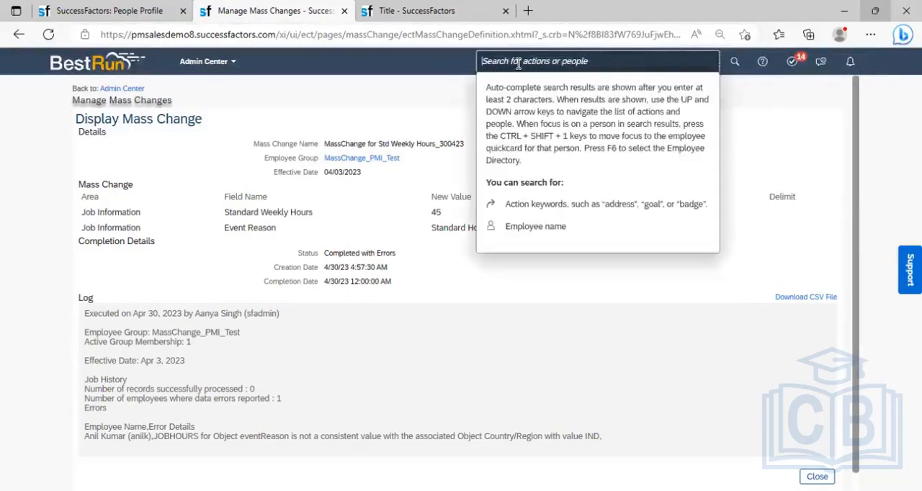
pyautogui.click(429, 7)
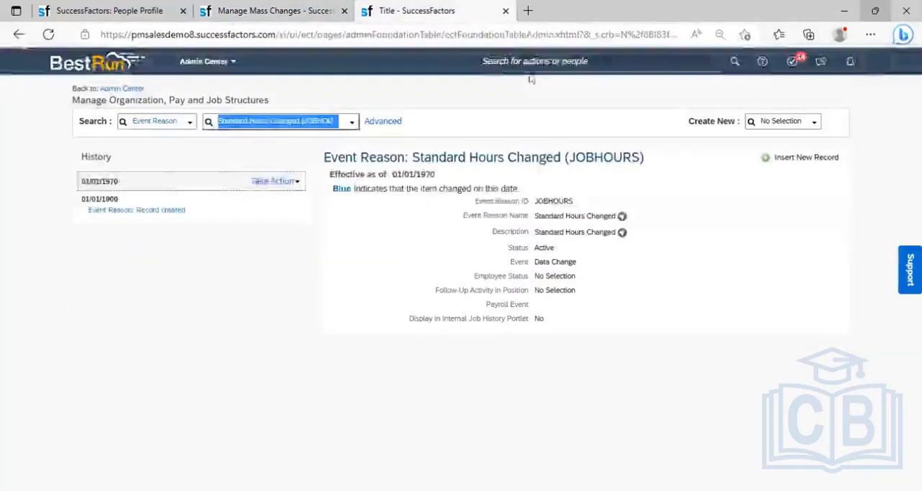
pyautogui.click(531, 62)
pyautogui.write('Mari')
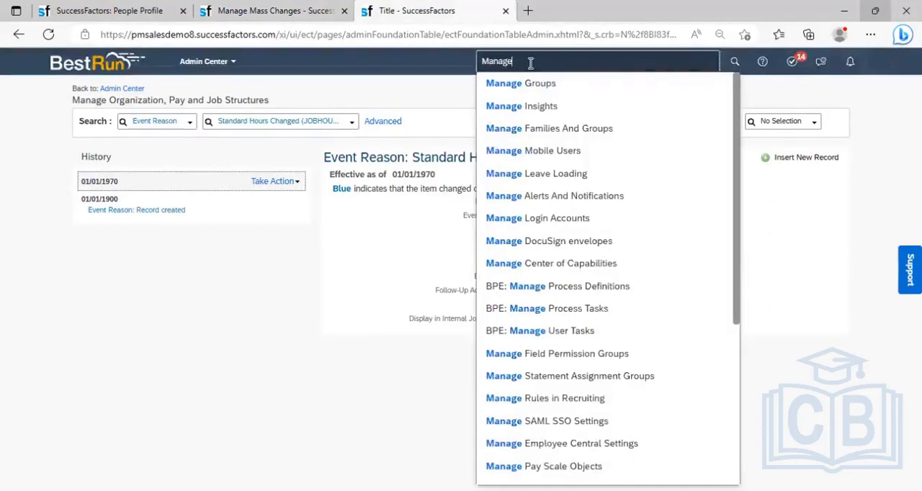
pyautogui.write('d')
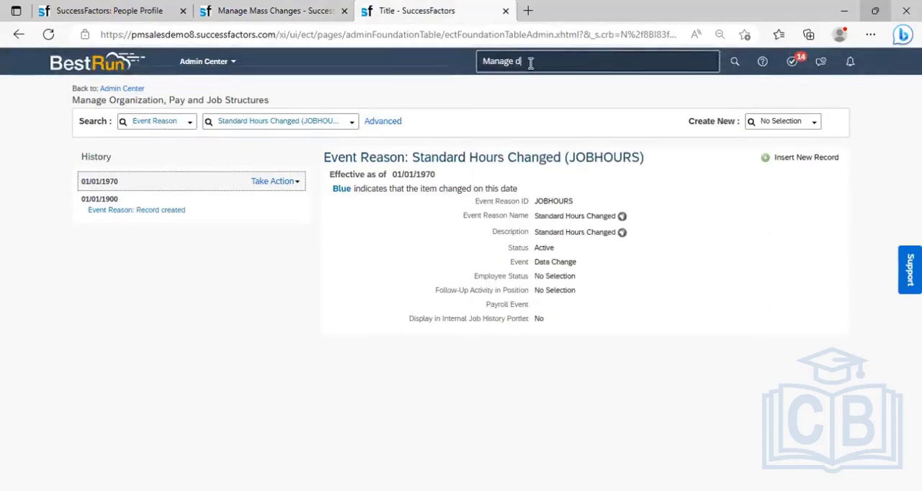
pyautogui.write('ata')
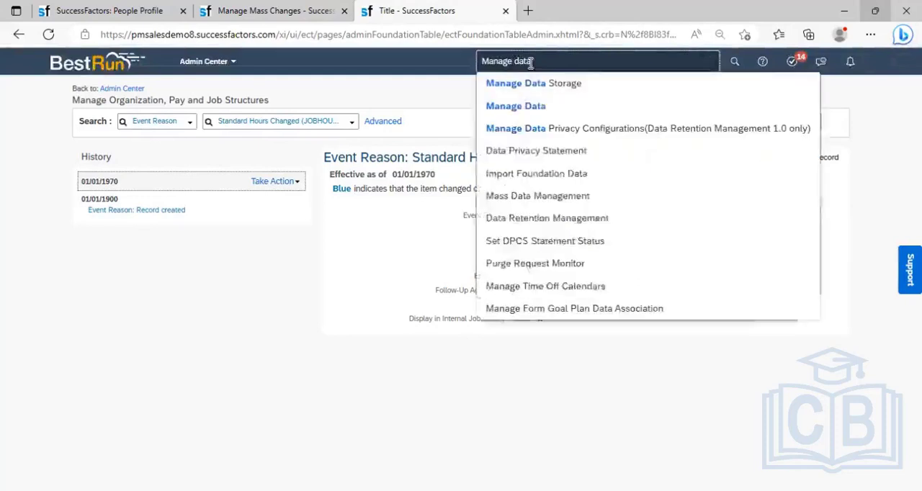
pyautogui.click(531, 106)
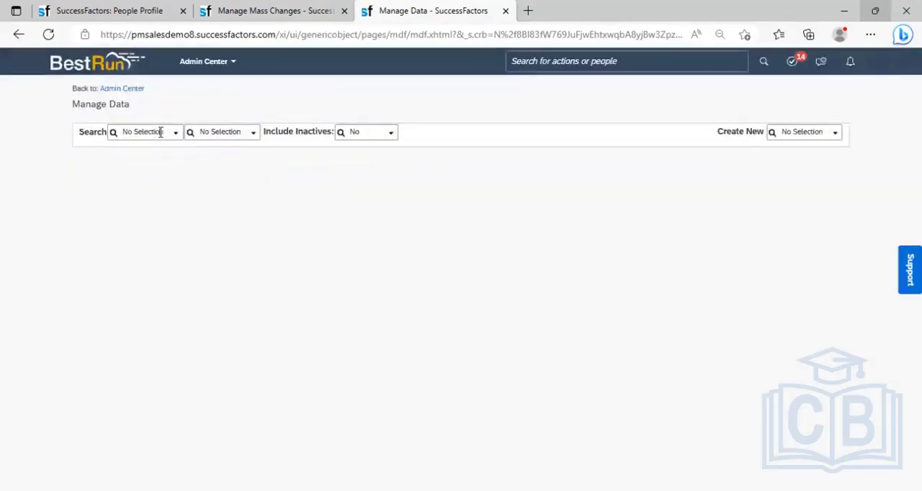
# - Look up the Country/Region record India (IND) in Manage Data
pyautogui.click(161, 132)
pyautogui.write('country')
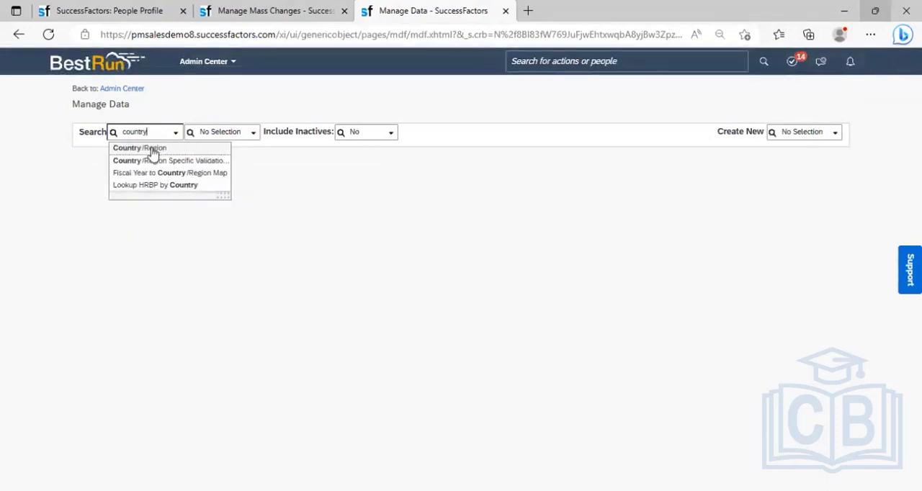
pyautogui.click(148, 148)
pyautogui.click(242, 131)
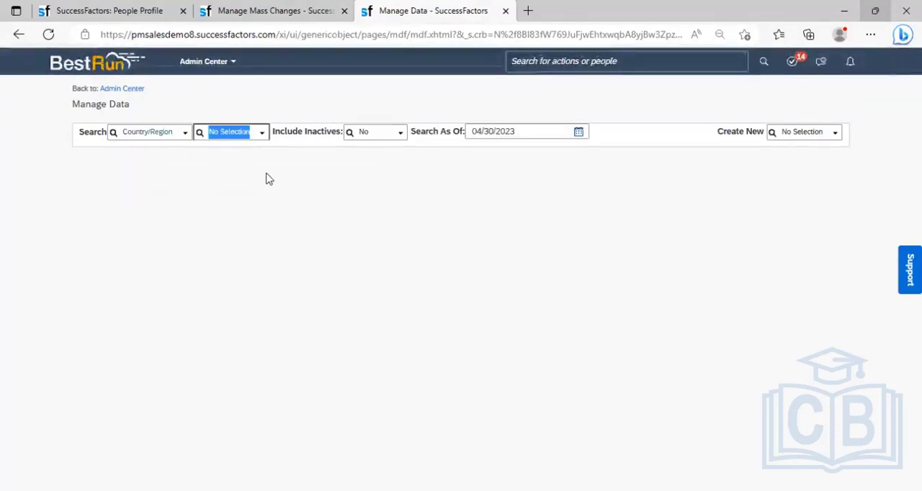
pyautogui.write('i')
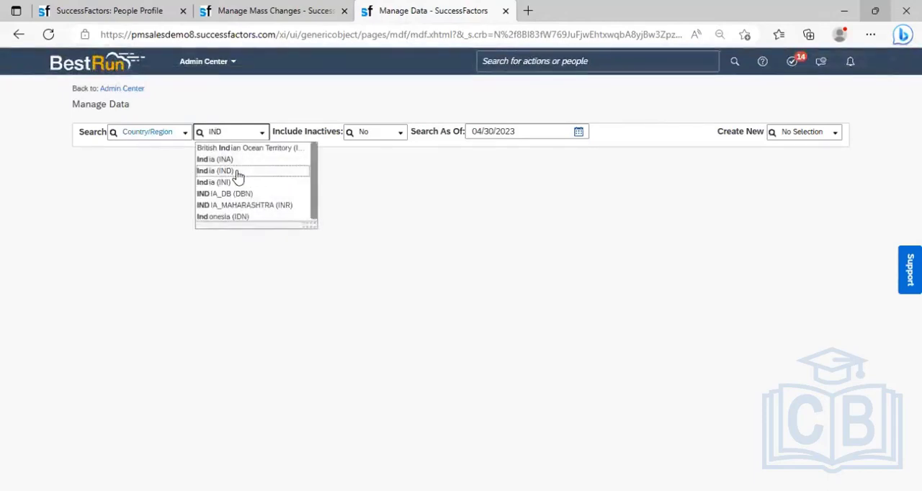
pyautogui.click(238, 173)
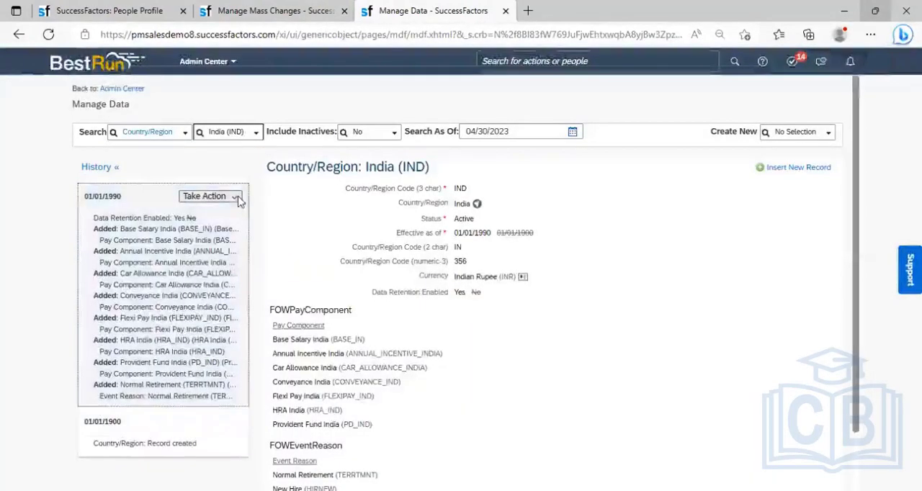
# - Correct India's 01/01/1990 record by adding Standard Hours Changed (JOBHOURS) to its event reasons, then save and check the saved record
pyautogui.click(238, 198)
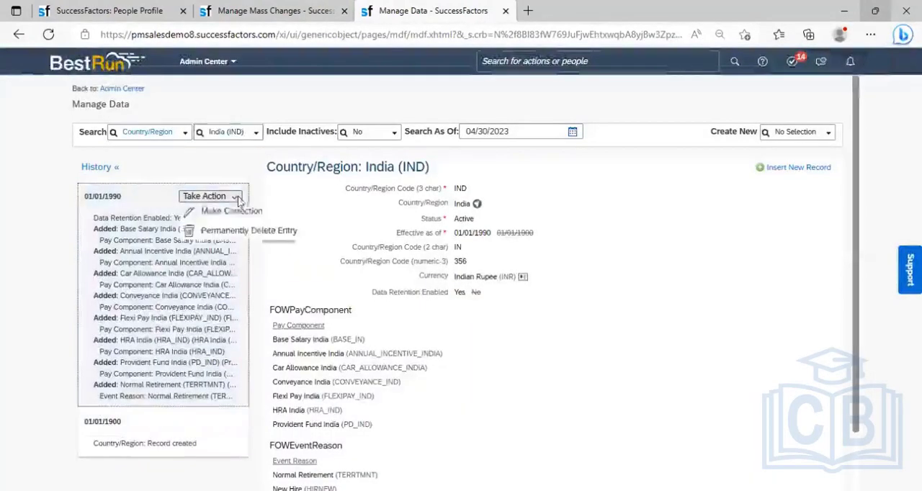
pyautogui.click(230, 211)
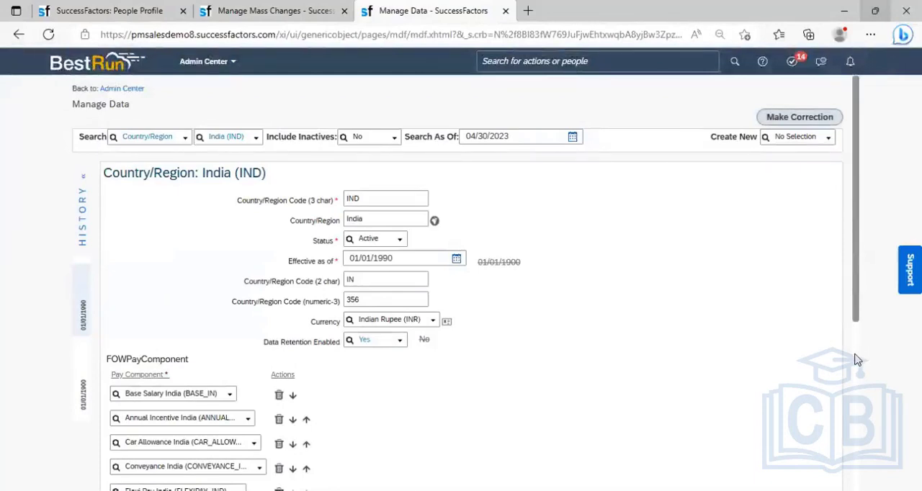
pyautogui.scroll(-4, 856, 360)
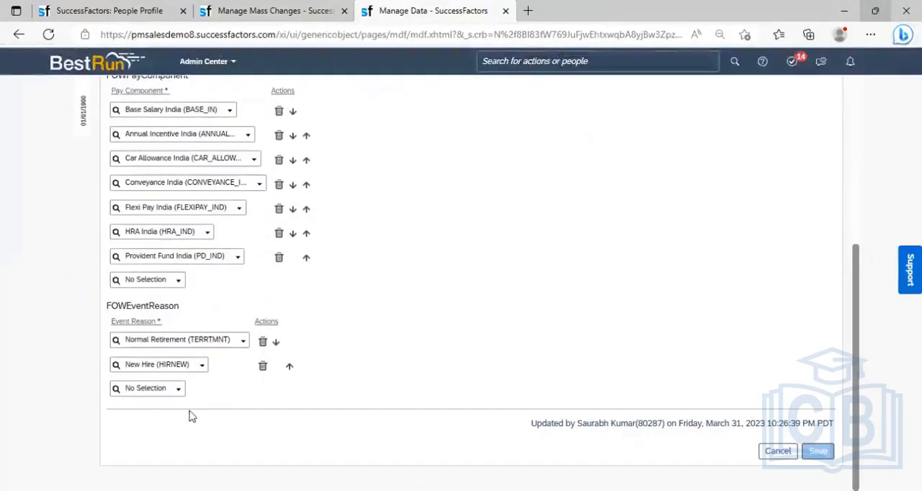
pyautogui.click(151, 389)
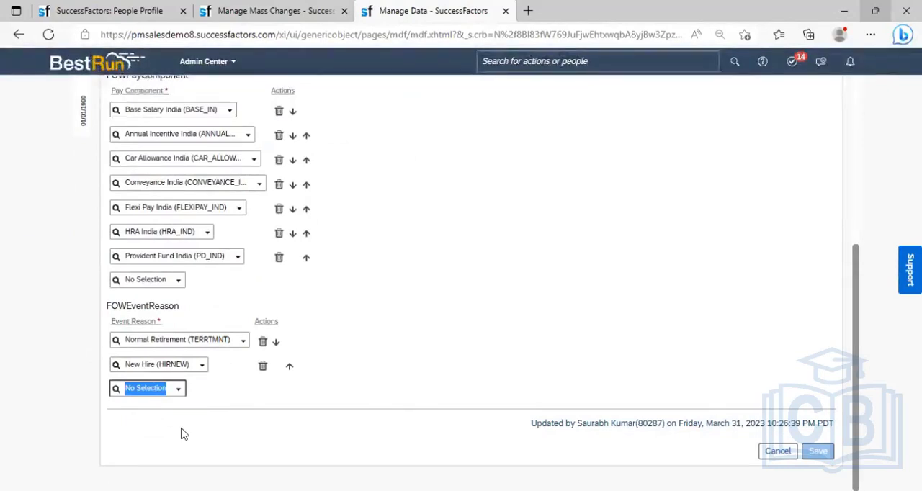
pyautogui.write('hi')
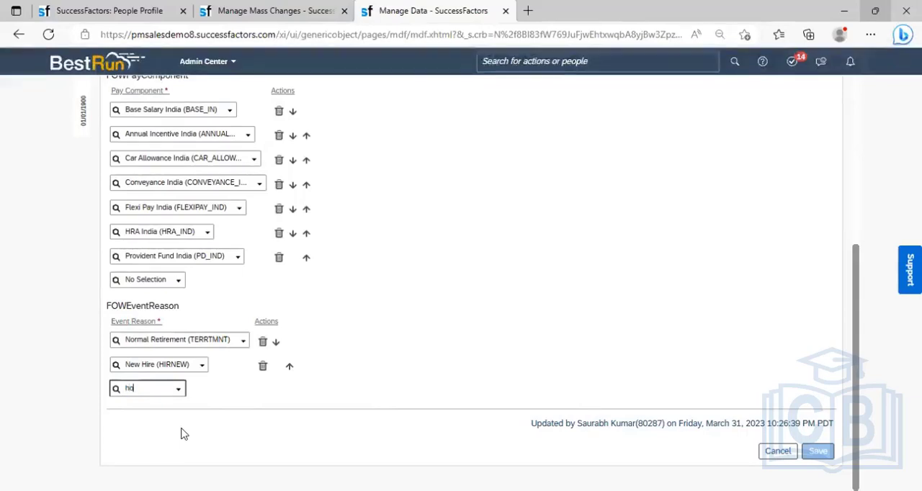
pyautogui.write('urs')
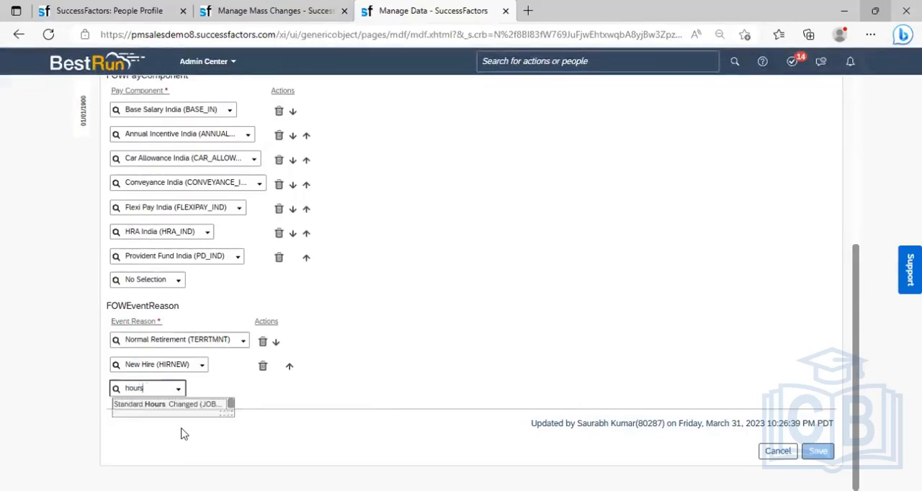
pyautogui.click(164, 407)
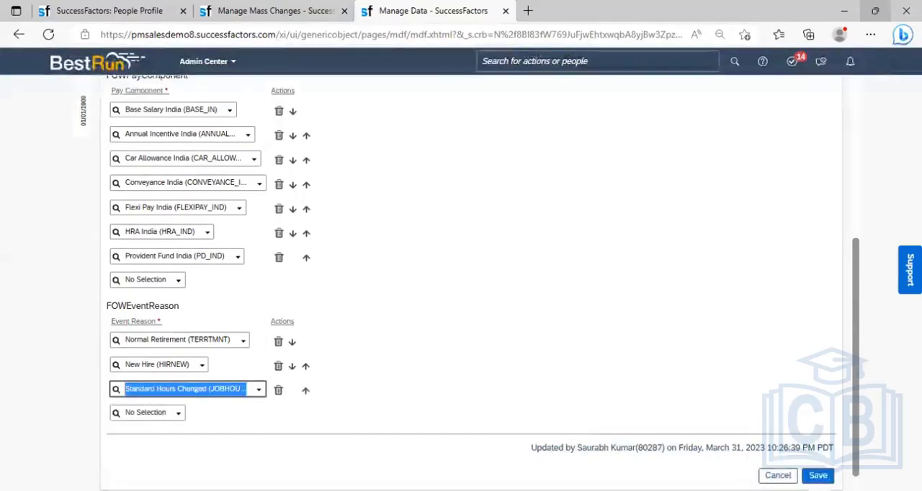
pyautogui.click(818, 477)
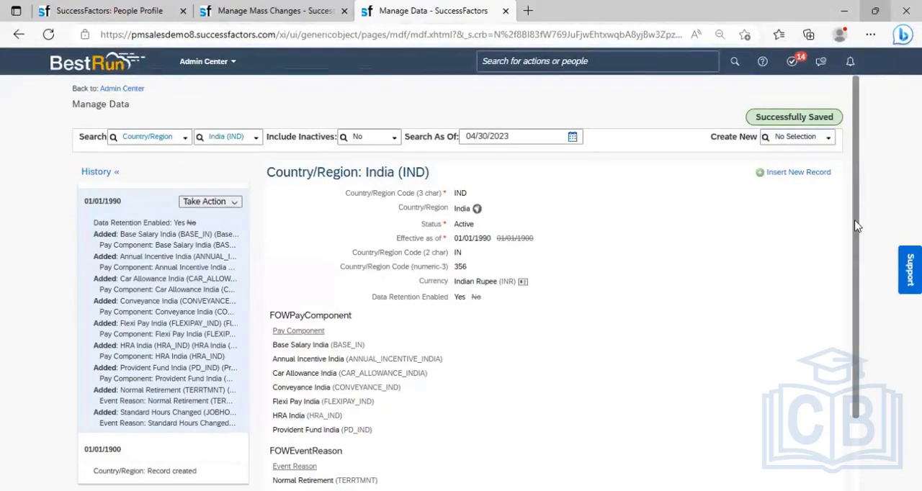
pyautogui.moveTo(857, 226); pyautogui.dragTo(865, 366)
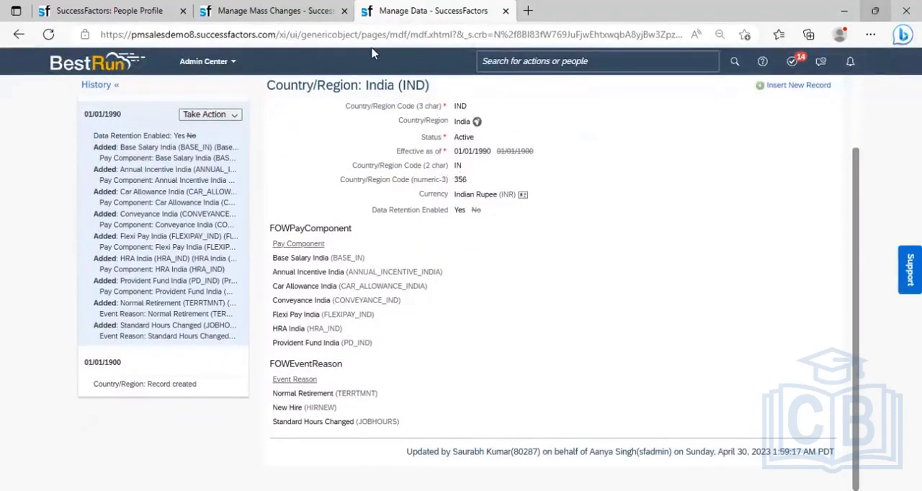
# - Return to the mass change tab, refresh it and close the displayed mass change to get back to the list
pyautogui.click(267, 11)
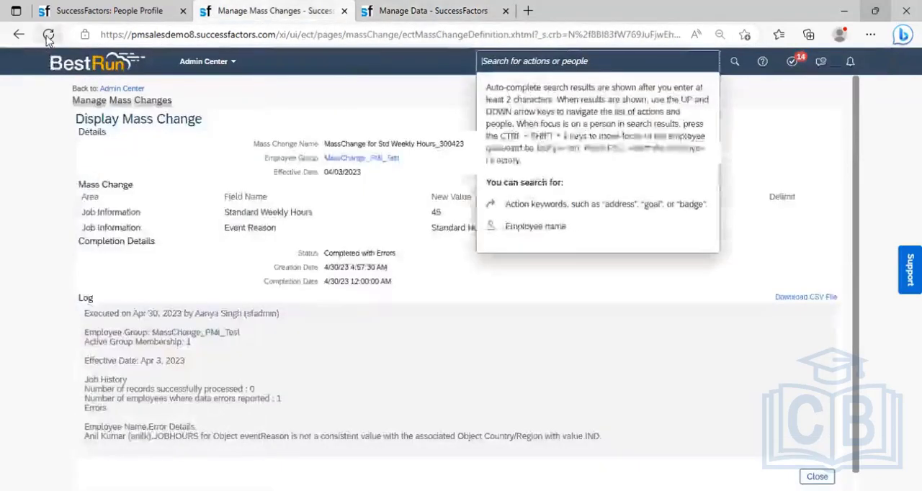
pyautogui.click(48, 35)
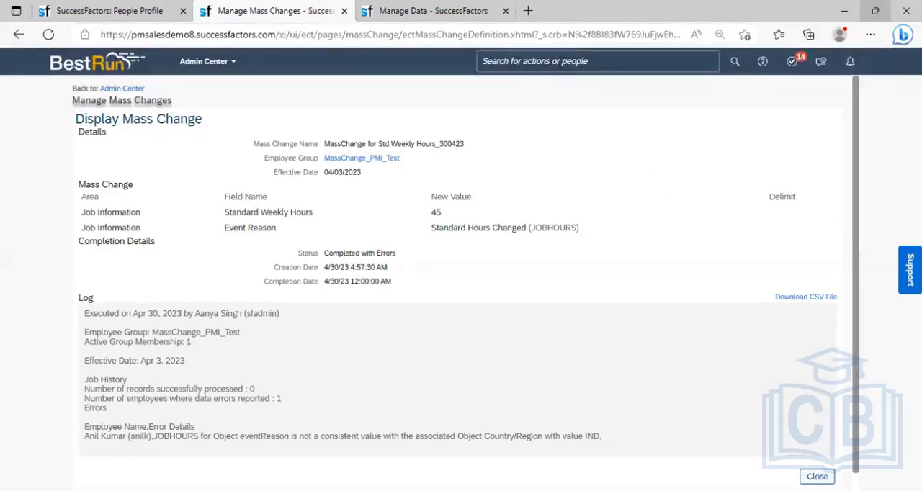
pyautogui.click(817, 476)
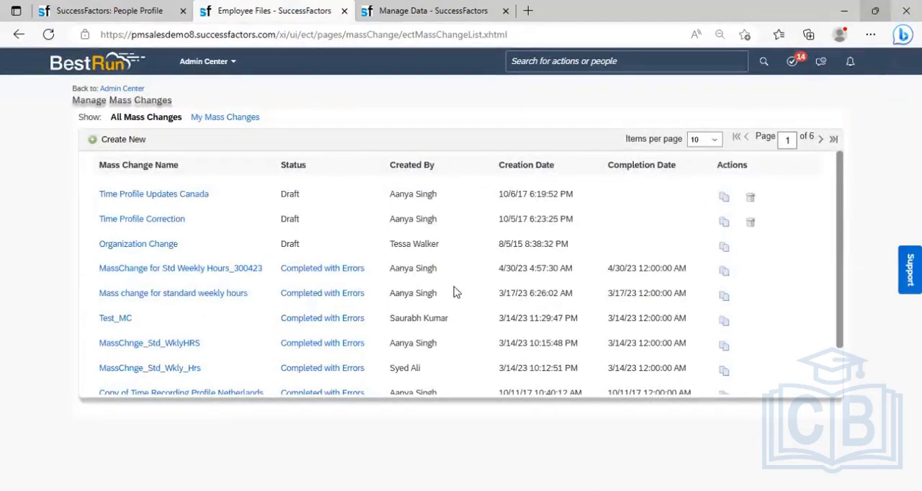
pyautogui.click(728, 274)
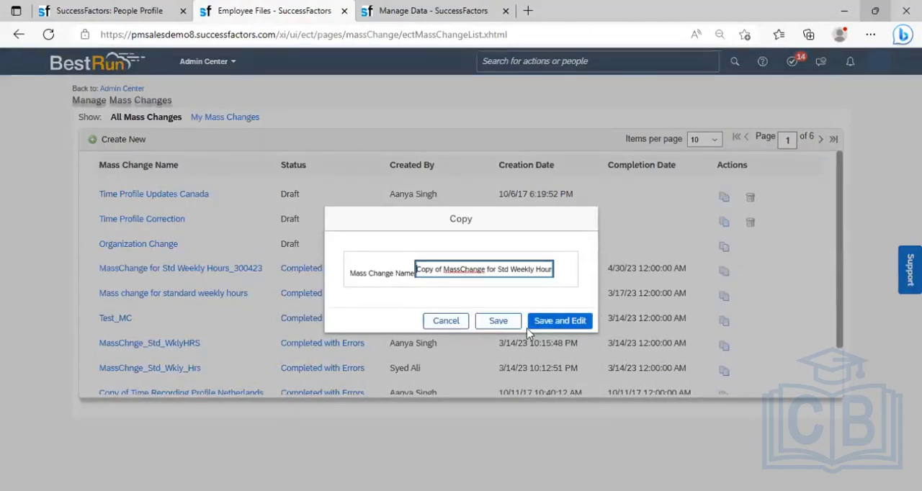
pyautogui.click(447, 325)
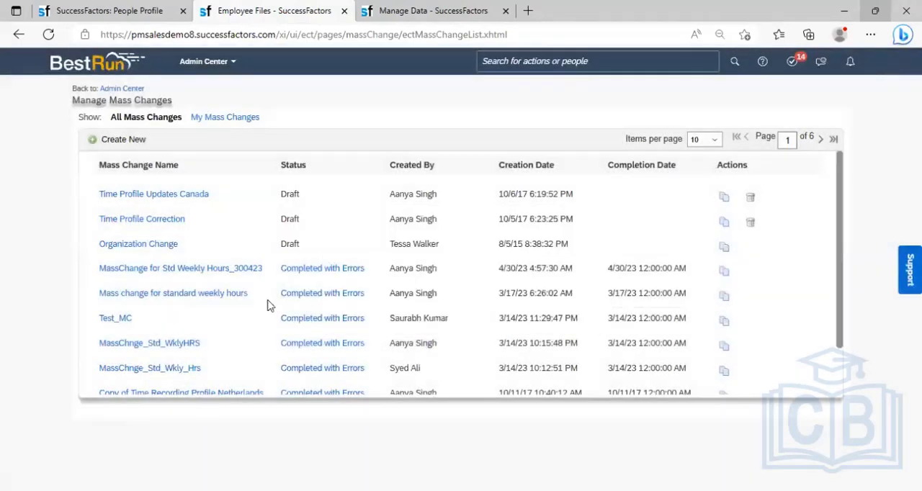
pyautogui.click(726, 271)
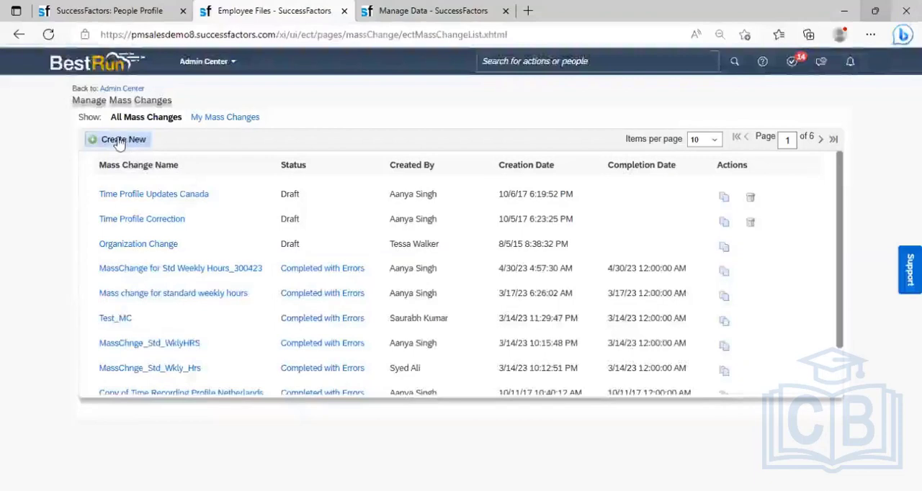
# - Start a new mass change and name it Mass Change_300423_Std_Weekly_Hrs
pyautogui.click(121, 142)
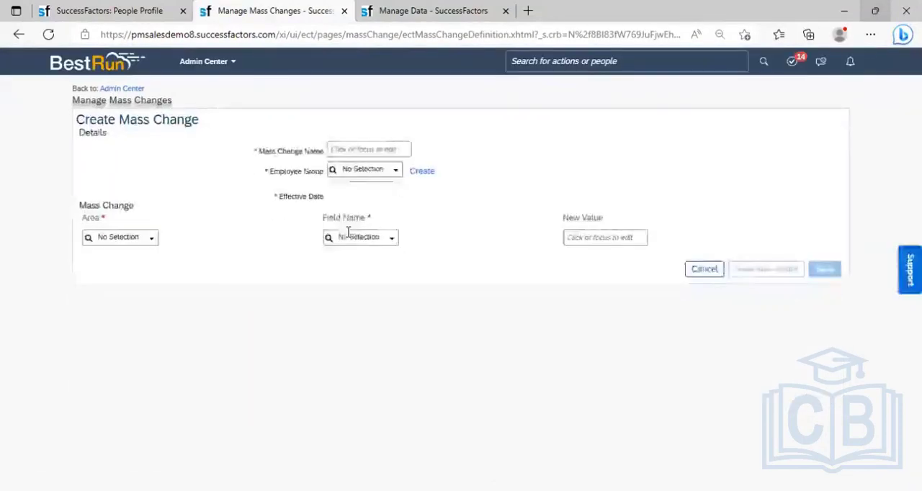
pyautogui.click(345, 149)
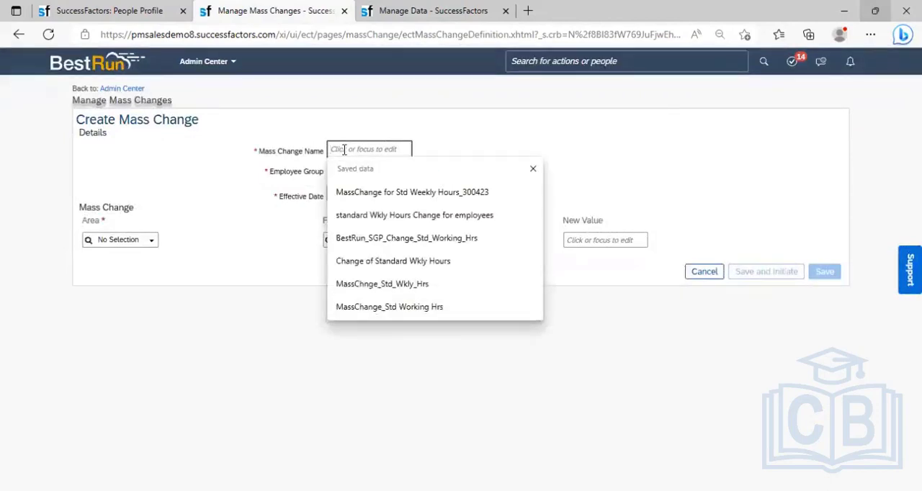
pyautogui.write('Mass Chan')
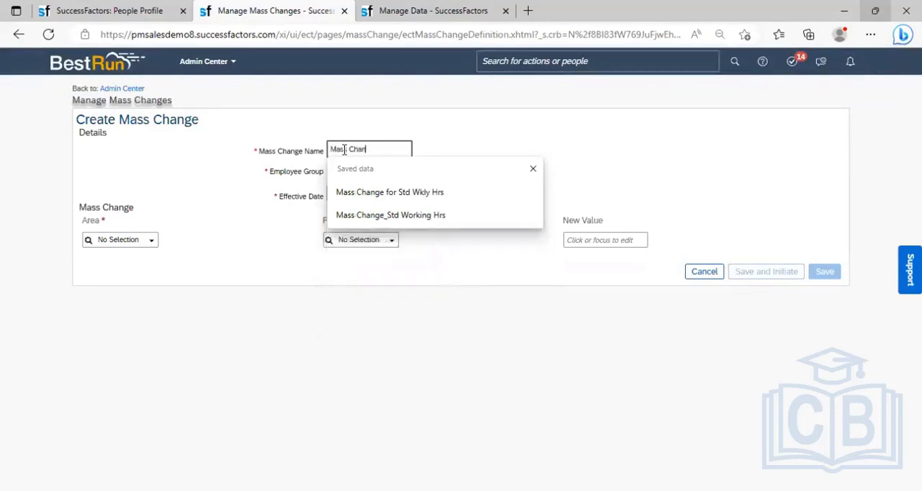
pyautogui.write('ge')
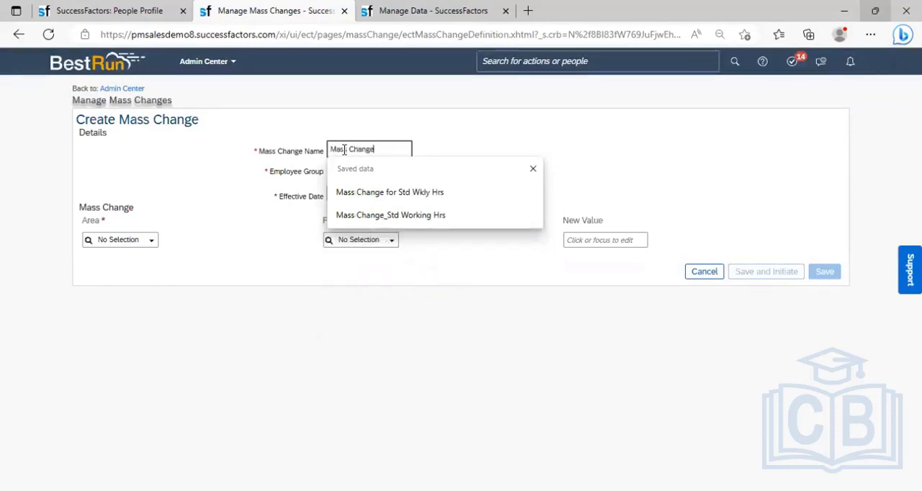
pyautogui.write('_300423_')
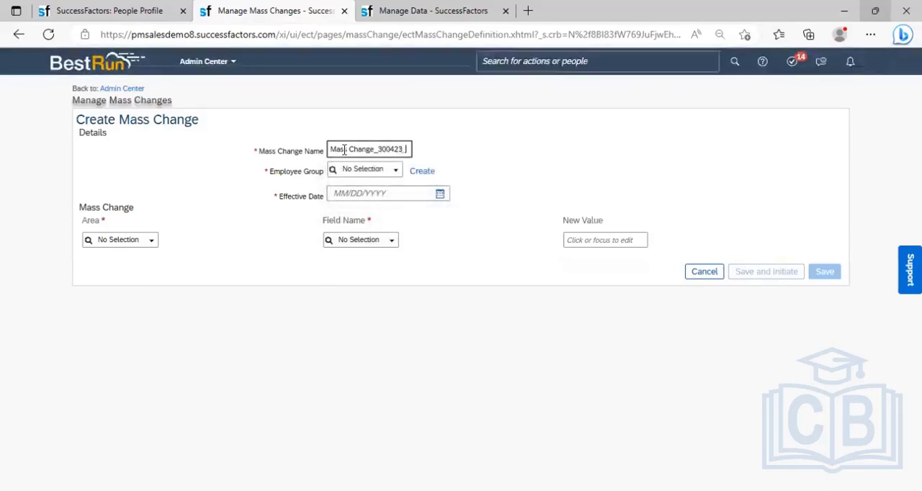
pyautogui.write('Std')
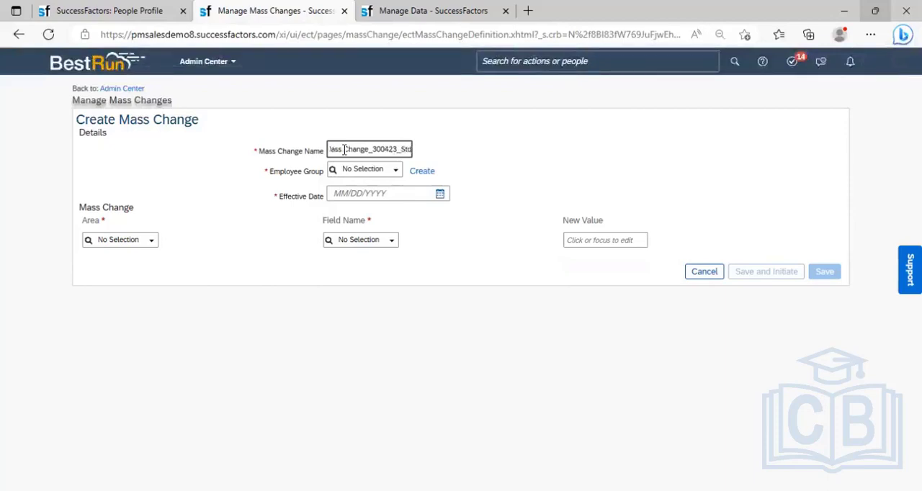
pyautogui.write('_')
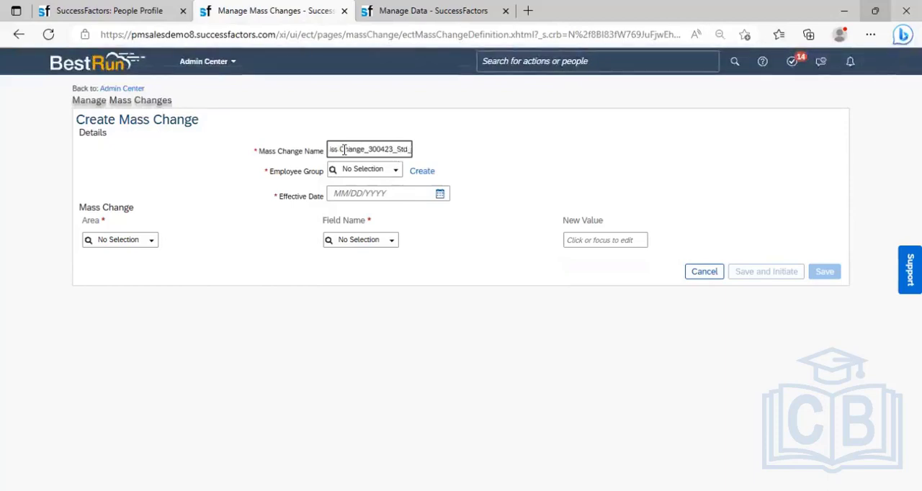
pyautogui.write('Week')
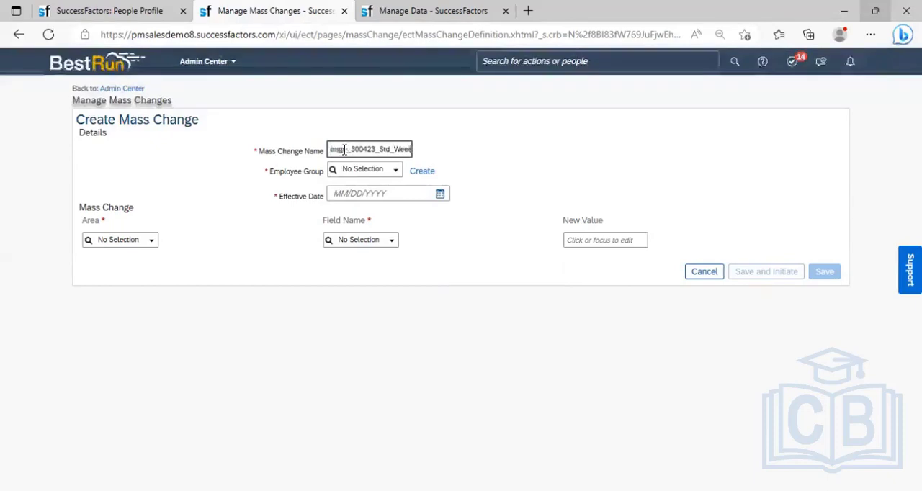
pyautogui.write('ly_')
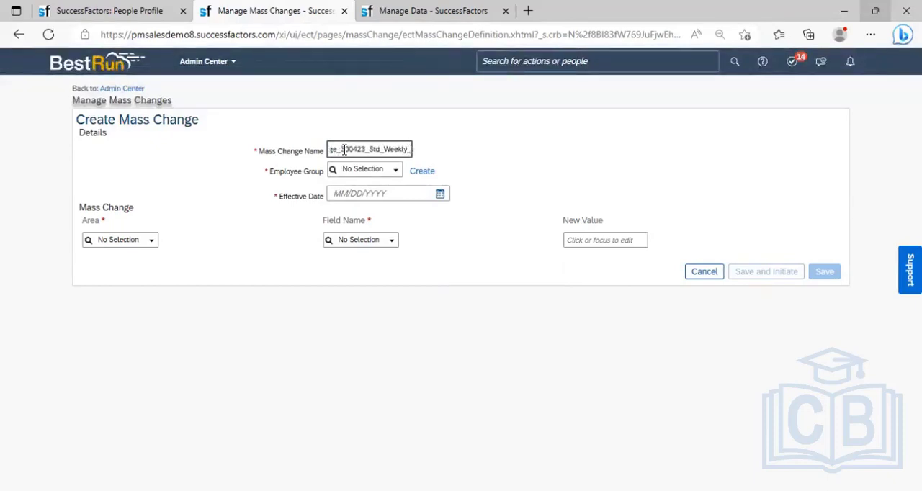
pyautogui.write('Hrs')
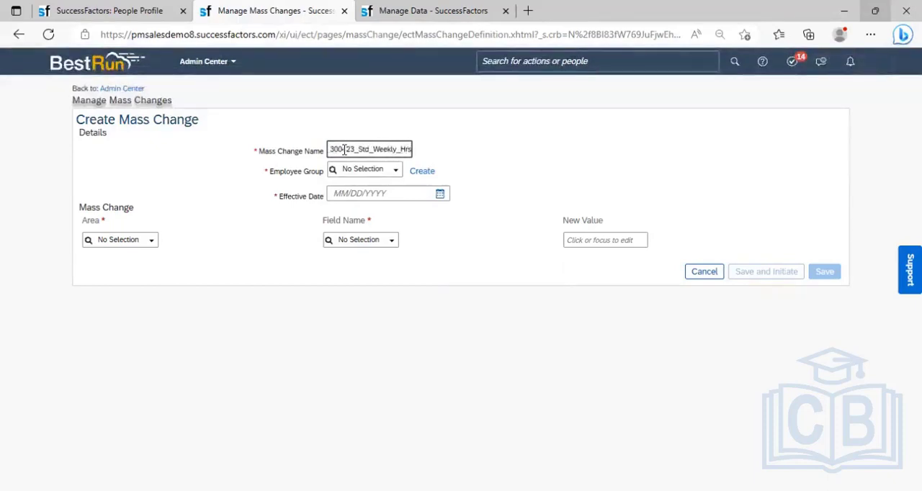
# - Assign the employee group MassChange_PMI_Test to the mass change and set its effective date to 04/03/2023
pyautogui.click(393, 177)
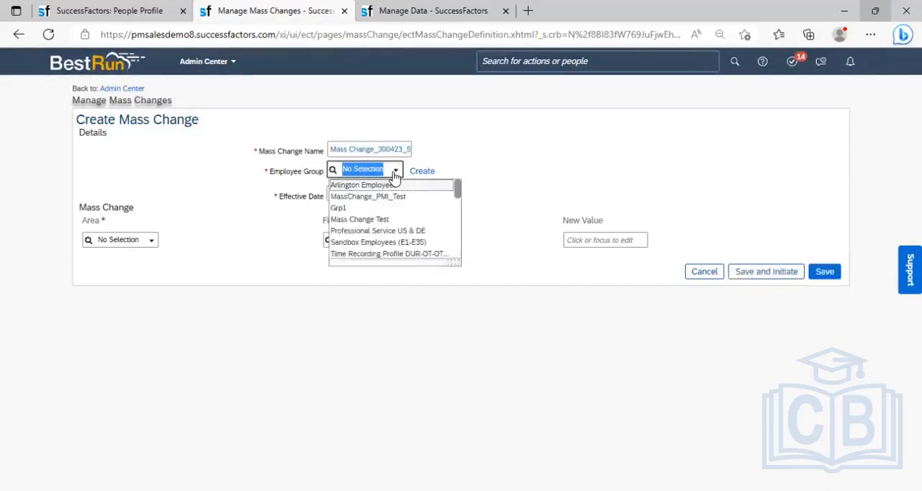
pyautogui.click(381, 197)
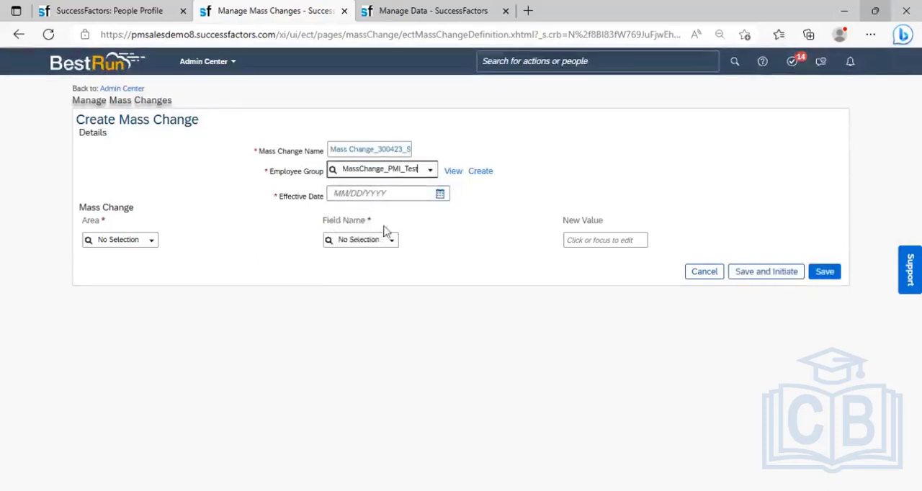
pyautogui.click(439, 193)
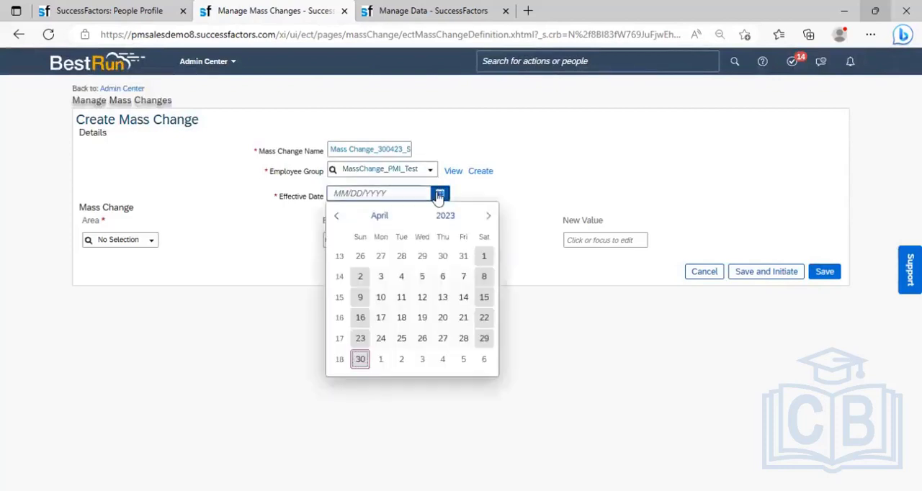
pyautogui.click(384, 278)
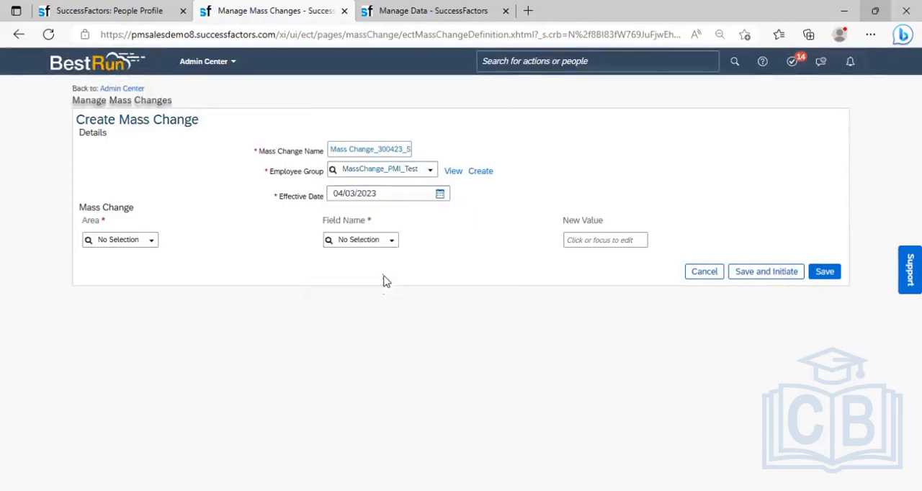
# - Define the change in the Job Information area: set the Standard Weekly Hours field to the new value 45
pyautogui.click(151, 242)
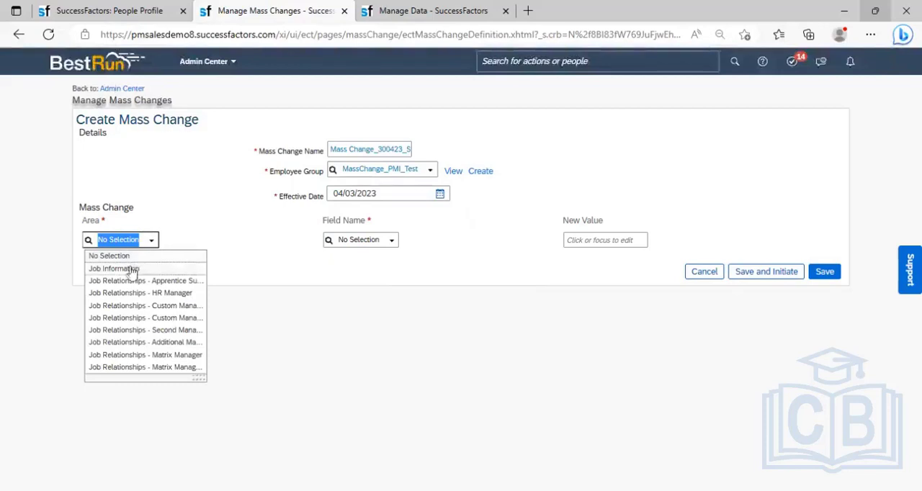
pyautogui.click(130, 269)
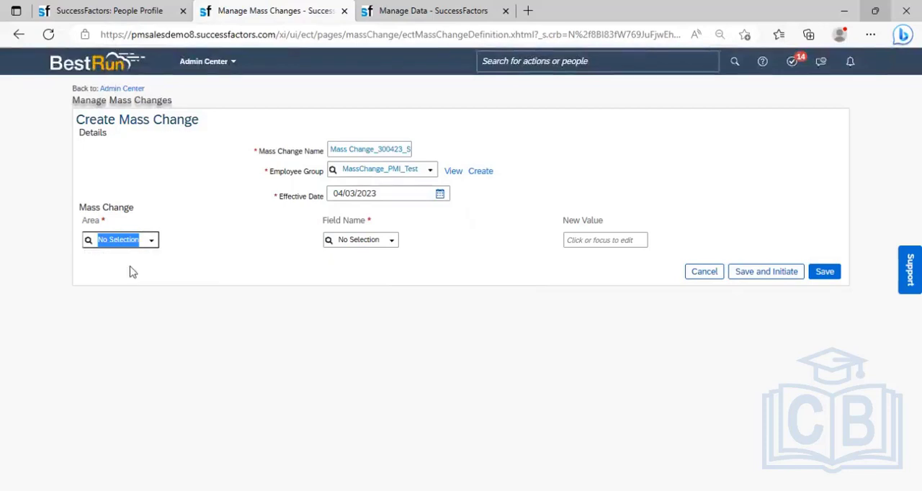
pyautogui.click(374, 241)
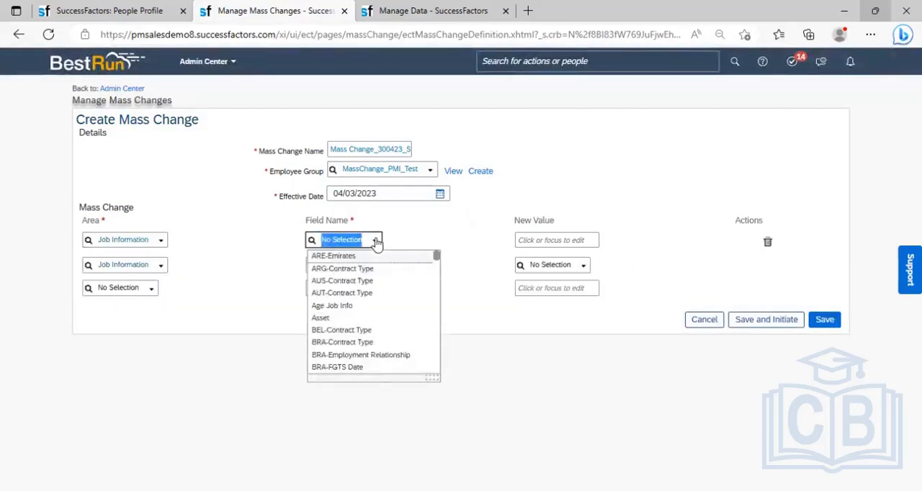
pyautogui.write('stand')
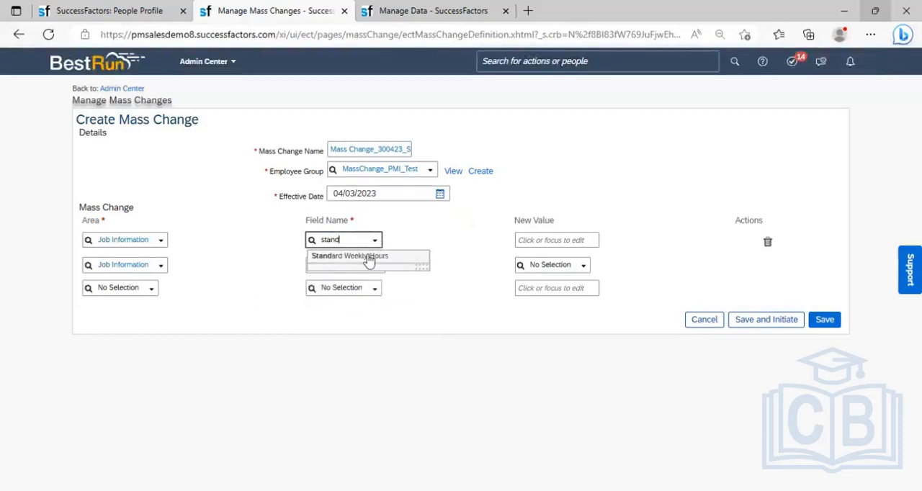
pyautogui.click(369, 257)
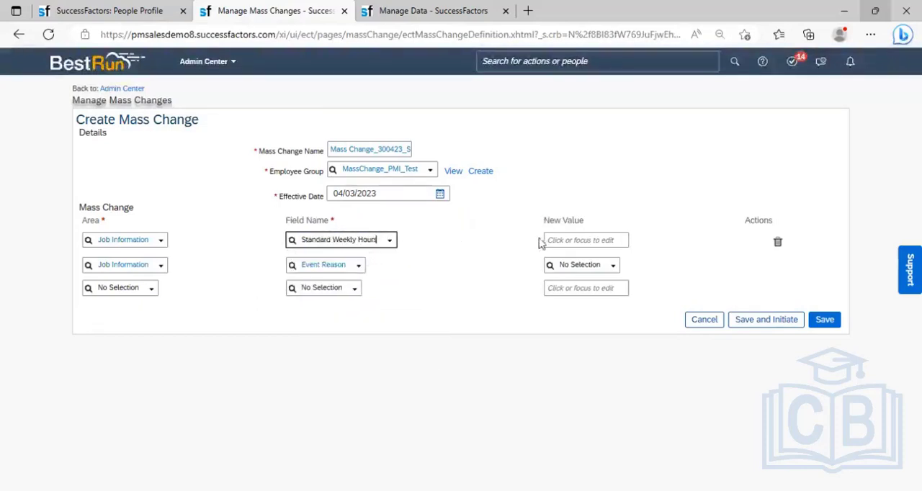
pyautogui.click(563, 240)
pyautogui.write('5')
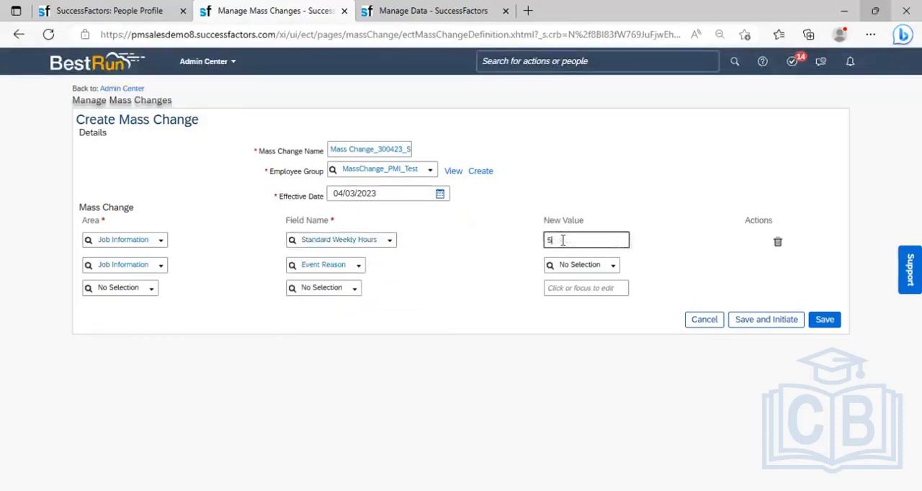
pyautogui.press('BackSpace')
pyautogui.write('45')
# - Set the event reason to Standard Hours Changed (JOBHOURS), then save and initiate the mass change and confirm it
pyautogui.click(597, 266)
pyautogui.write('N')
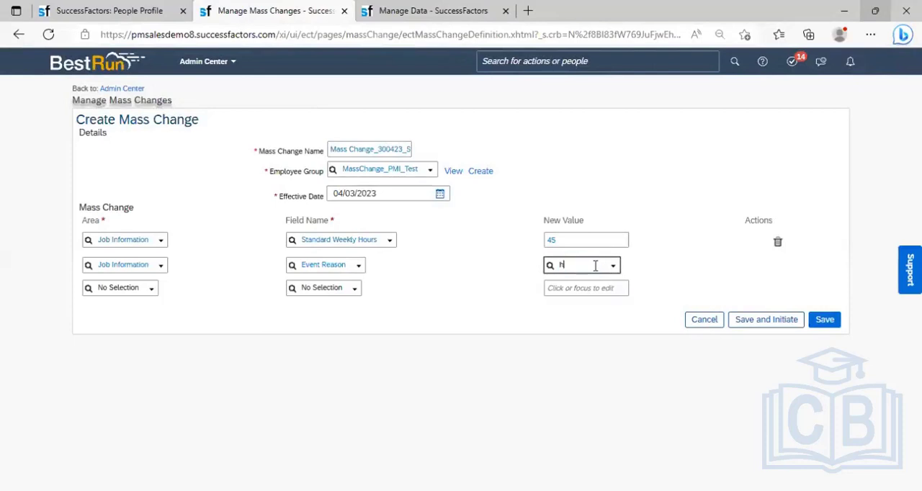
pyautogui.write('ours')
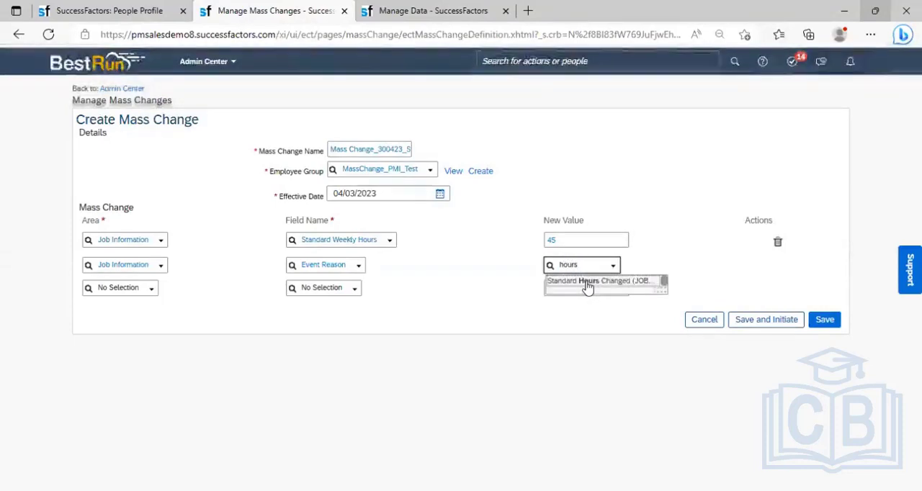
pyautogui.click(587, 283)
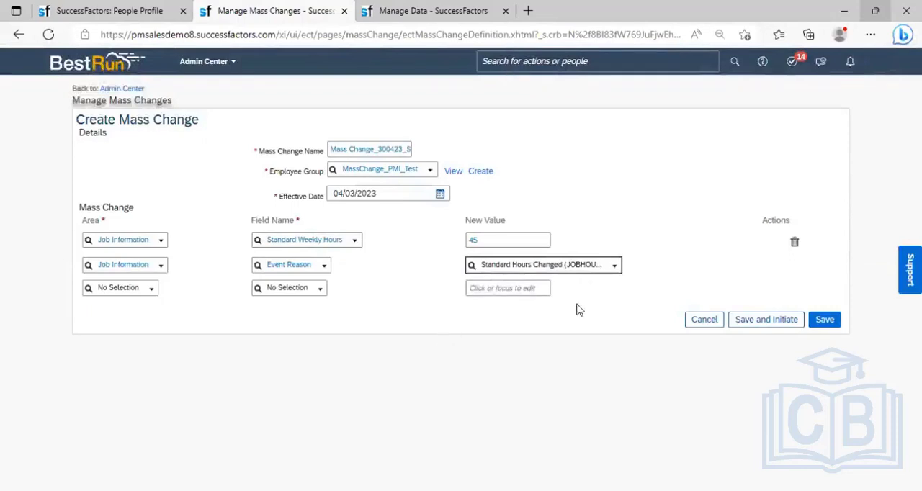
pyautogui.click(786, 326)
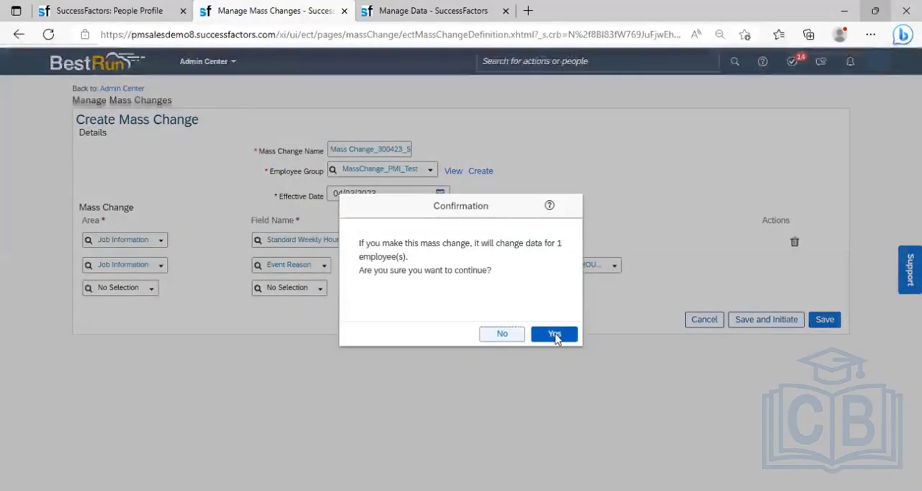
pyautogui.click(555, 334)
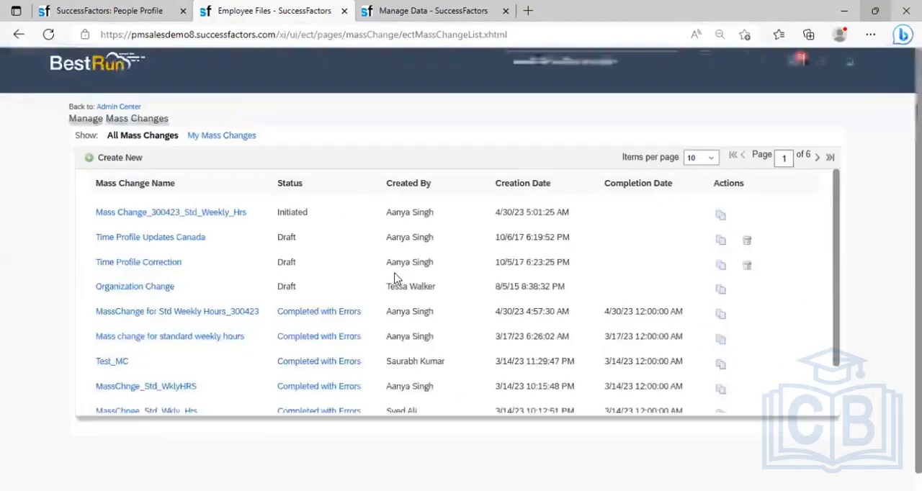
# - Refresh the mass change list to check the job's status, show 100 items per page and find Mass Change_300423_Std_Weekly_Hrs
pyautogui.click(51, 35)
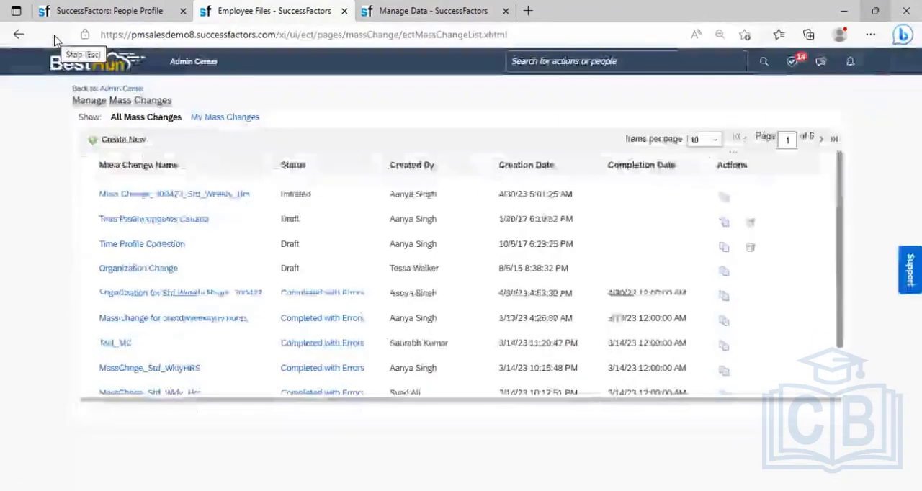
pyautogui.click(50, 35)
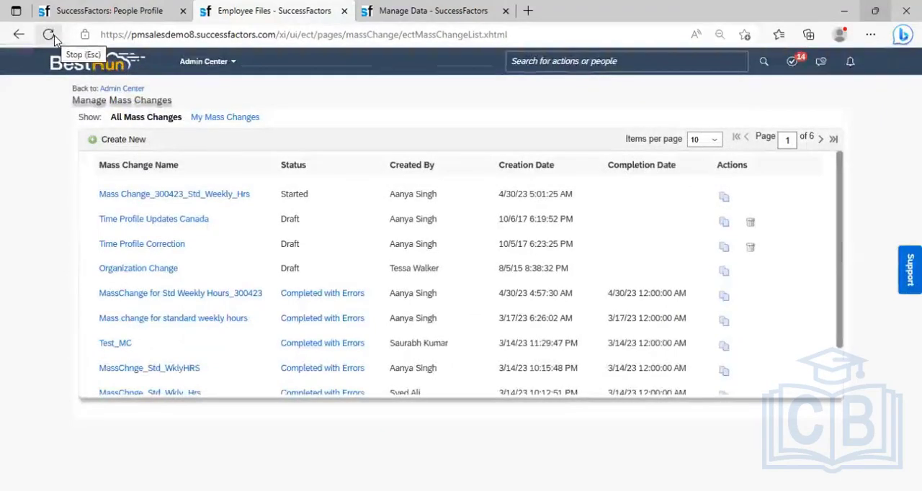
pyautogui.click(52, 36)
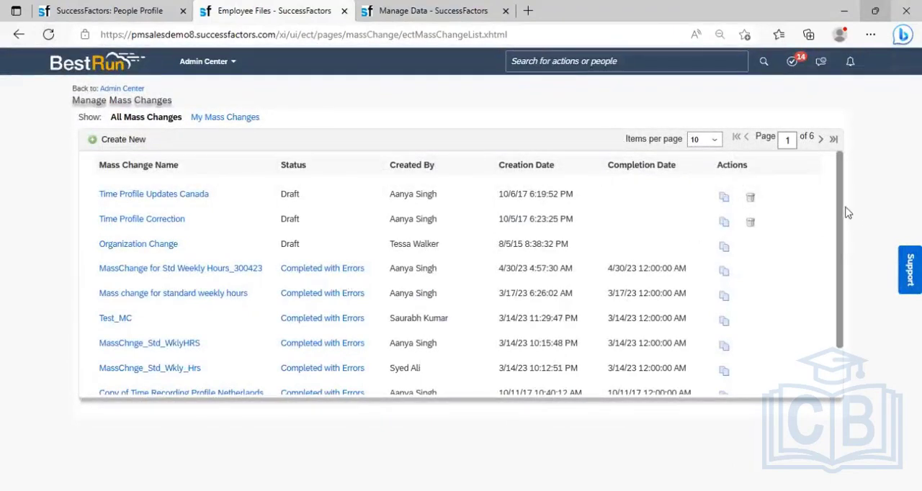
pyautogui.click(716, 140)
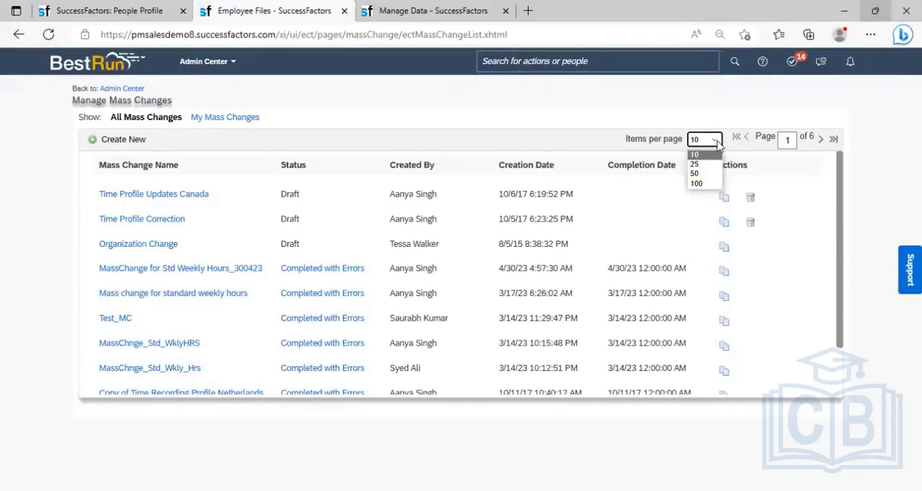
pyautogui.click(704, 185)
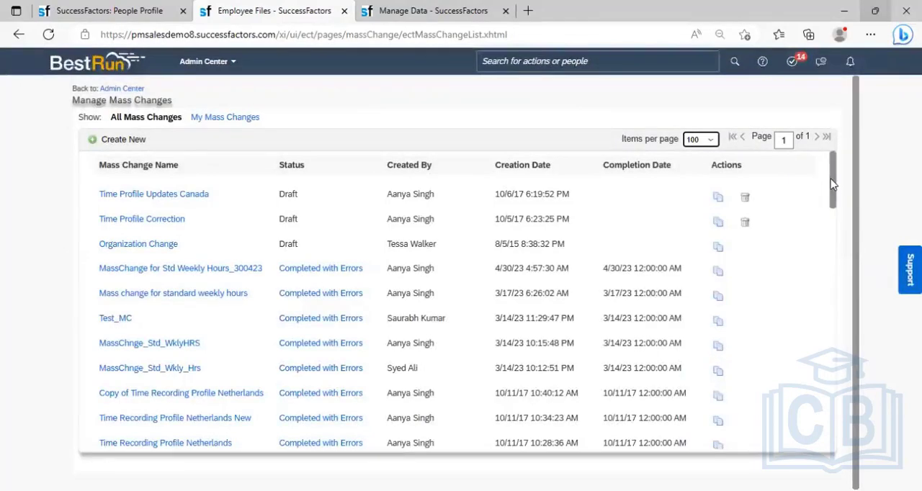
pyautogui.moveTo(832, 184); pyautogui.dragTo(837, 329)
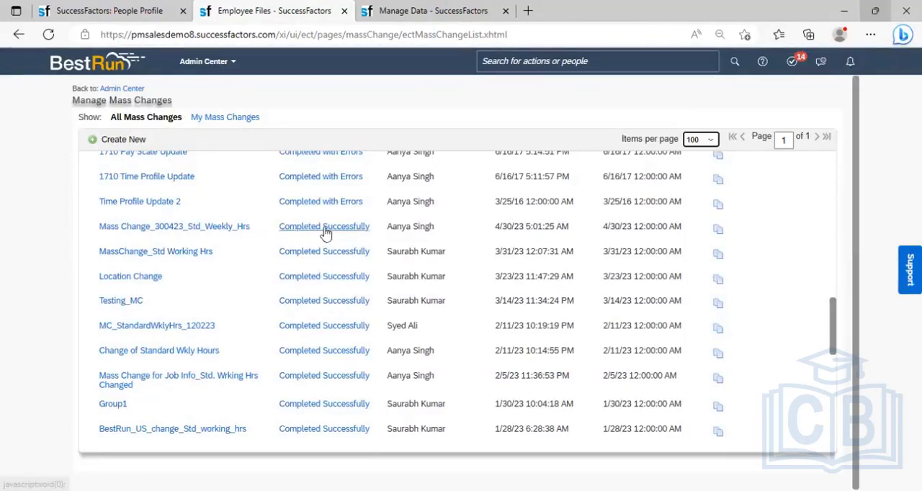
# - Open Mass Change_300423_Std_Weekly_Hrs, review its completion status and log, and close it
pyautogui.click(200, 227)
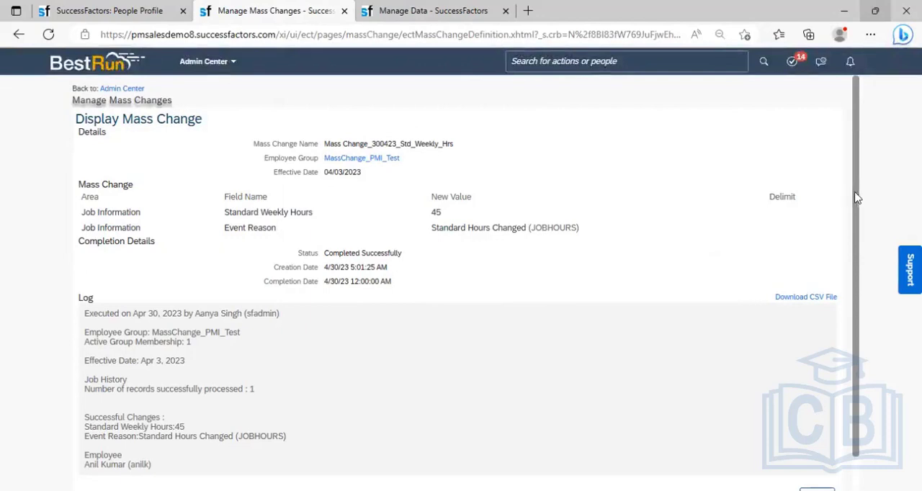
pyautogui.moveTo(856, 198); pyautogui.dragTo(861, 240)
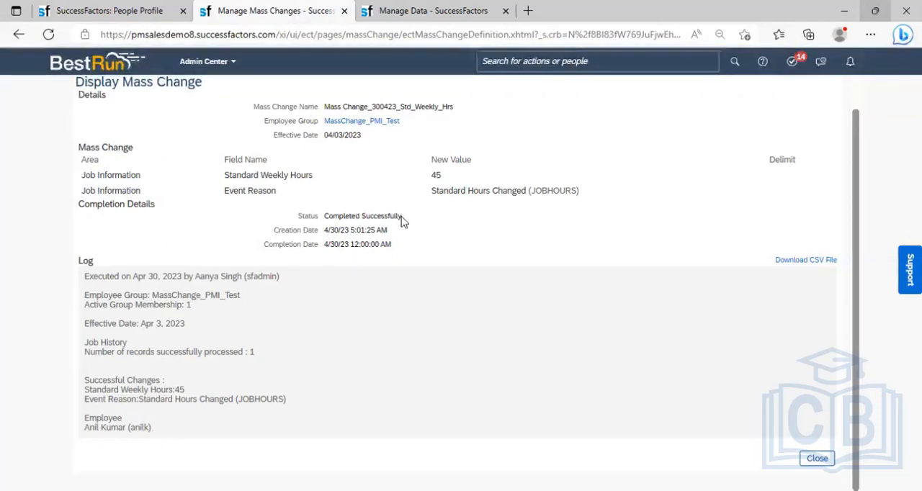
pyautogui.moveTo(401, 222); pyautogui.dragTo(324, 216)
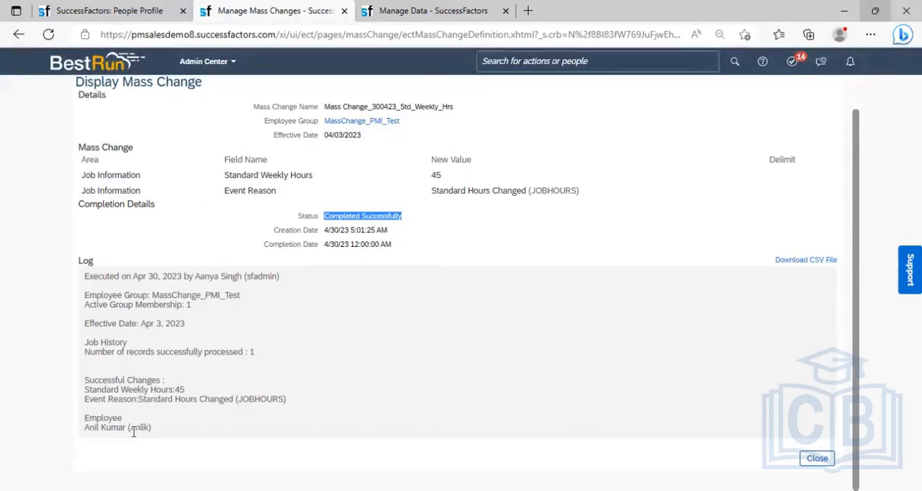
pyautogui.click(818, 459)
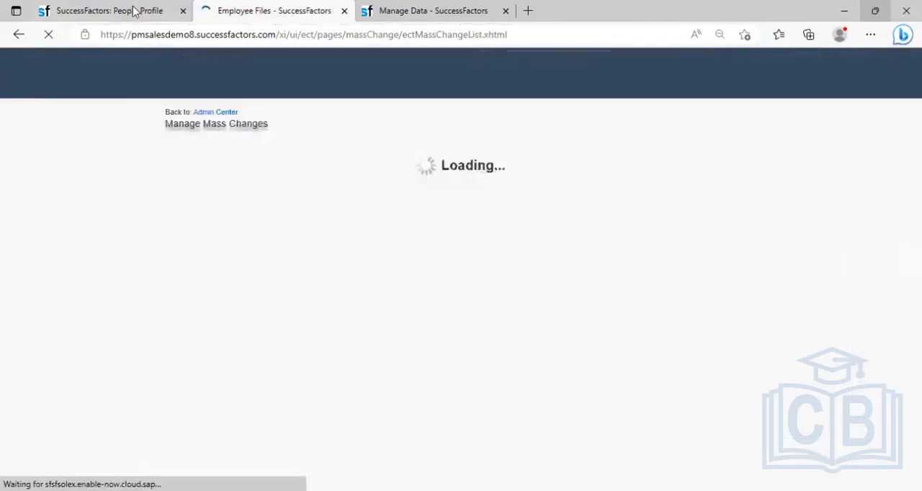
# - Reload the employee's profile, go to the employment Job Information and examine the Apr 03, 2023 record in its change history
pyautogui.click(132, 11)
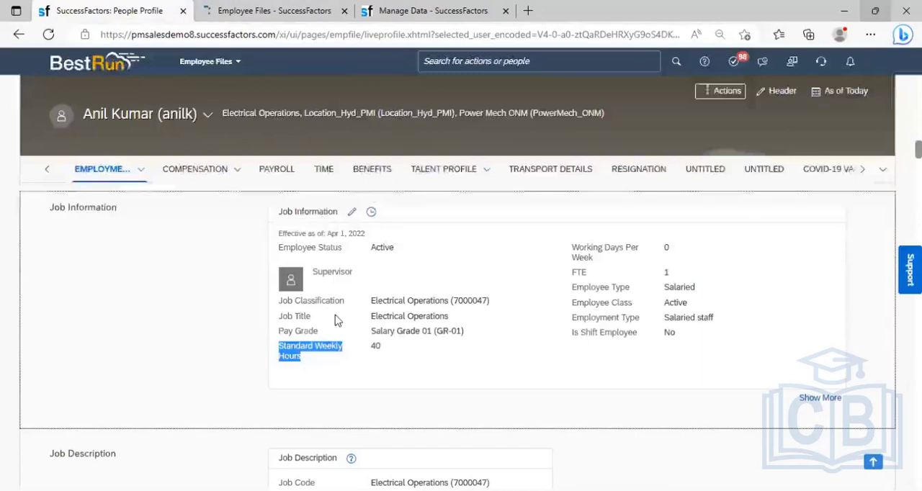
pyautogui.click(47, 34)
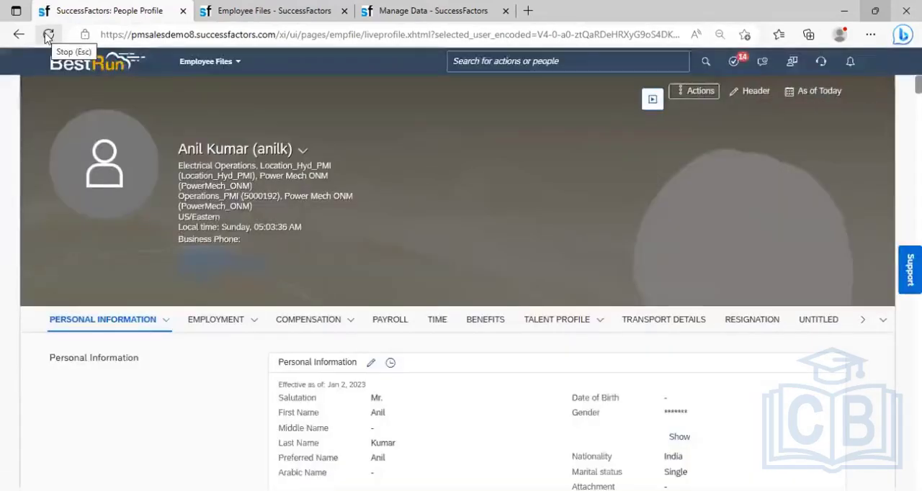
pyautogui.click(255, 322)
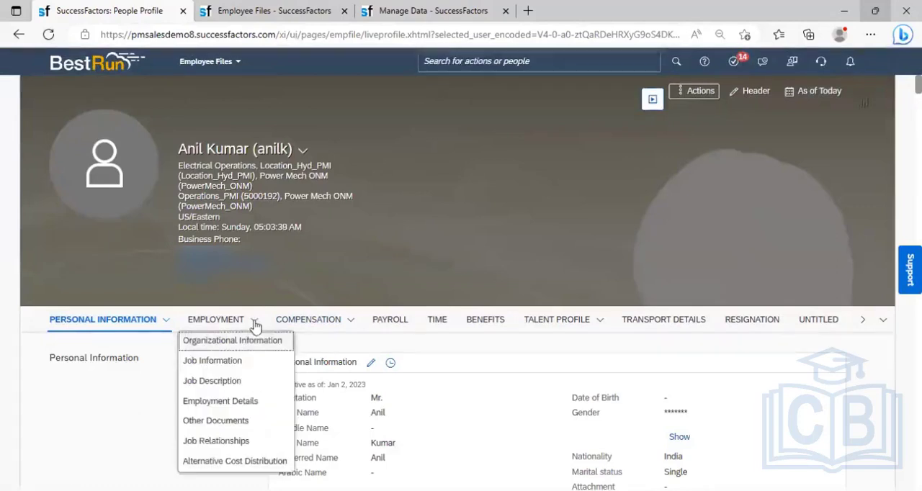
pyautogui.click(232, 362)
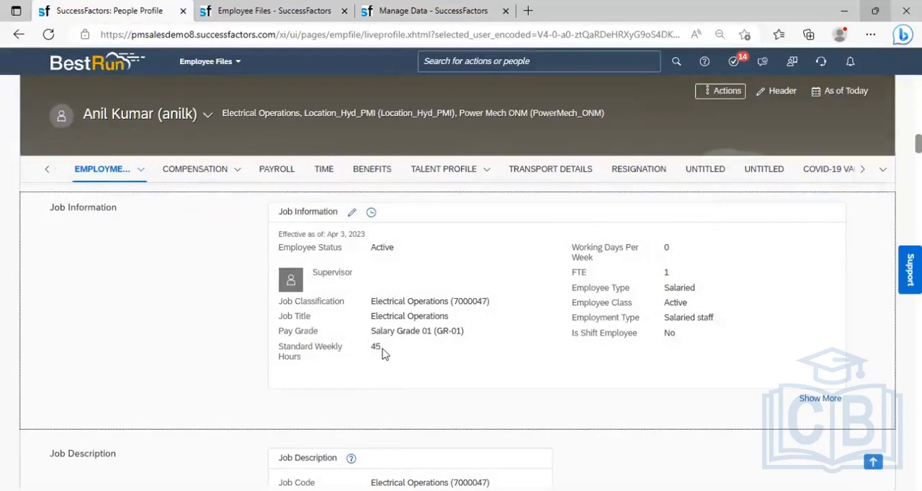
pyautogui.click(371, 212)
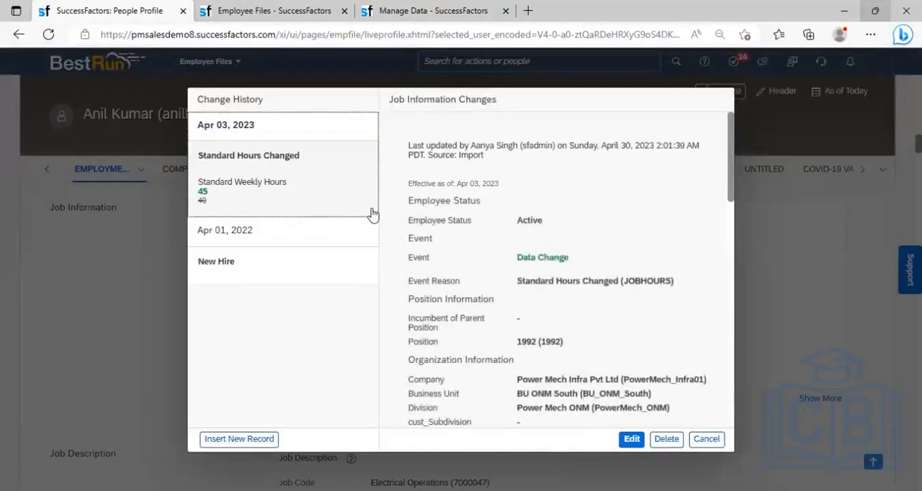
pyautogui.click(219, 130)
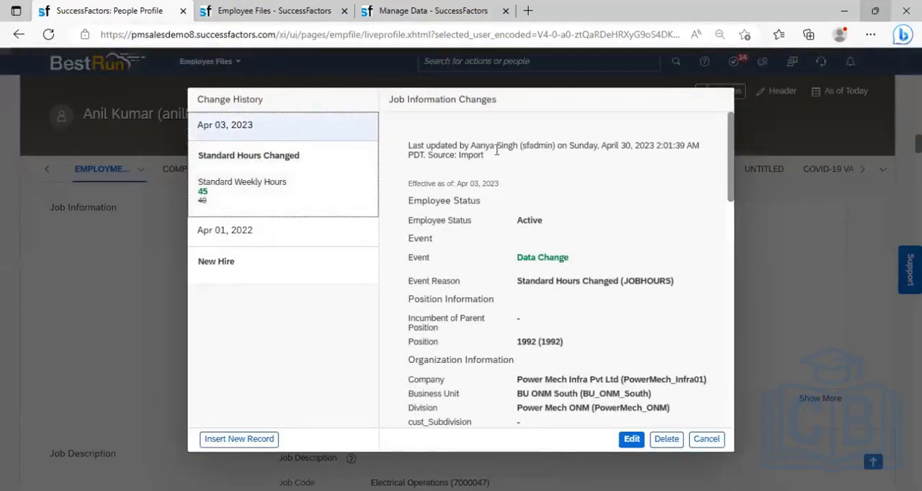
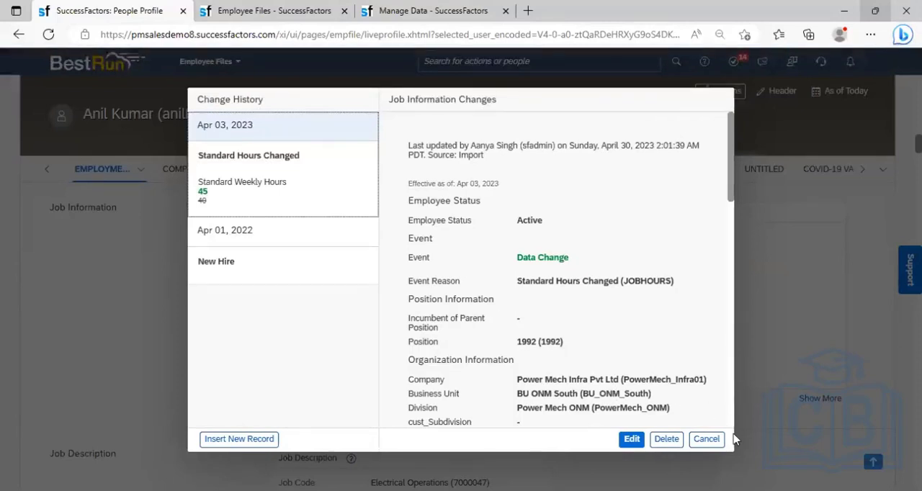
# - Close the job change history and show all fields of the employee's Job Information
pyautogui.click(706, 439)
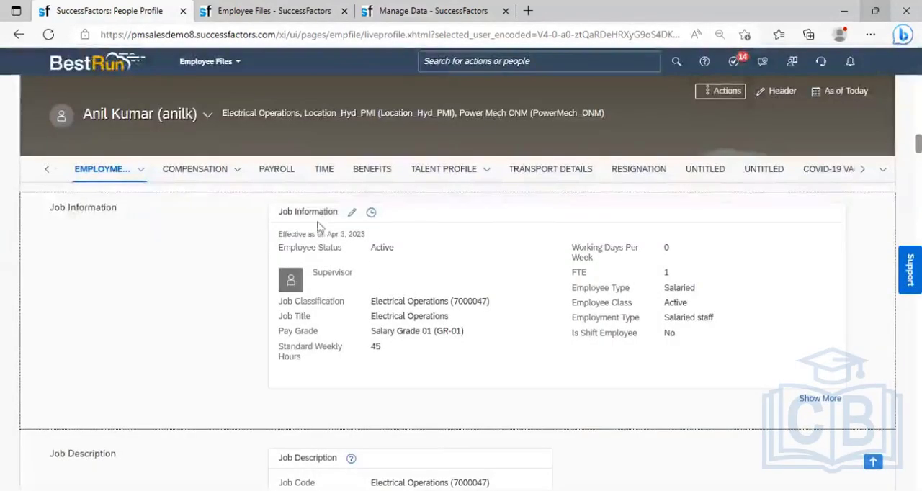
pyautogui.click(139, 176)
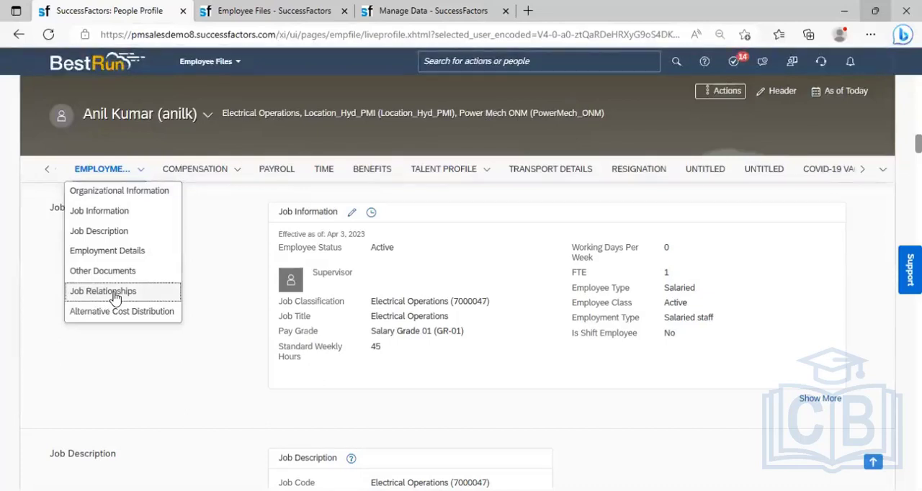
pyautogui.click(809, 402)
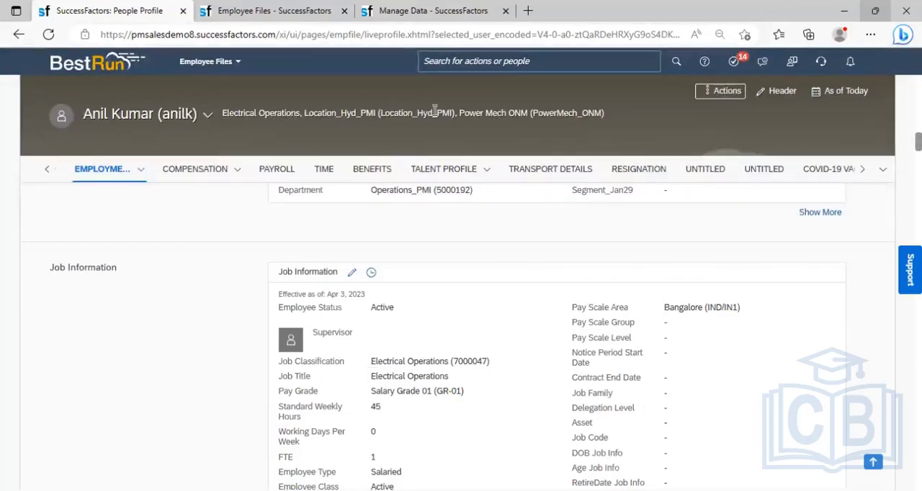
# - Search for employees by two different first names, and clear the search
pyautogui.click(440, 63)
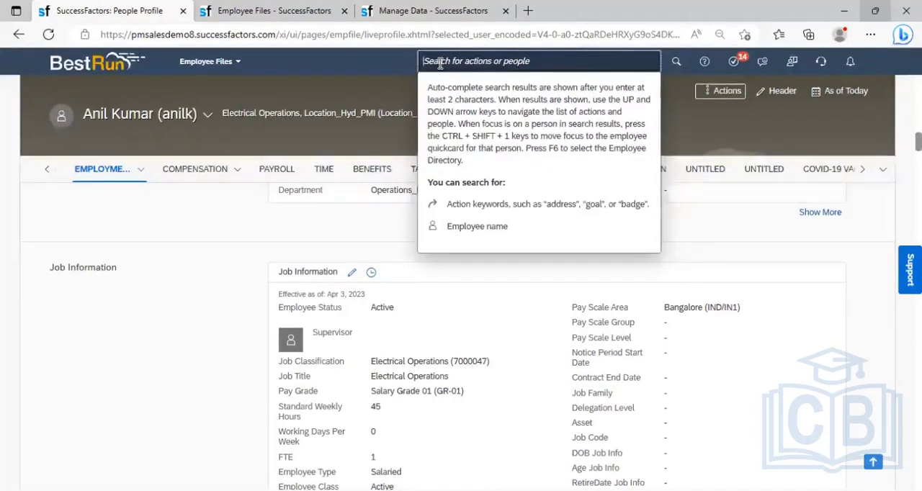
pyautogui.write('ami')
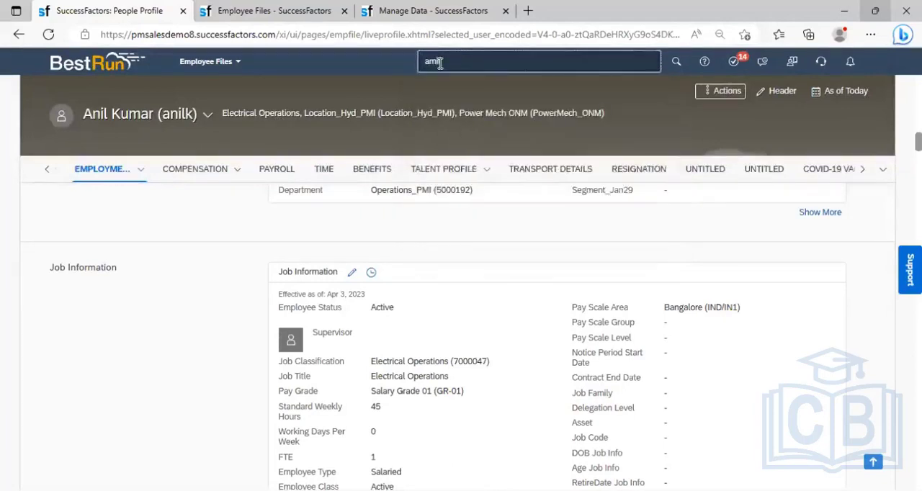
pyautogui.write('t')
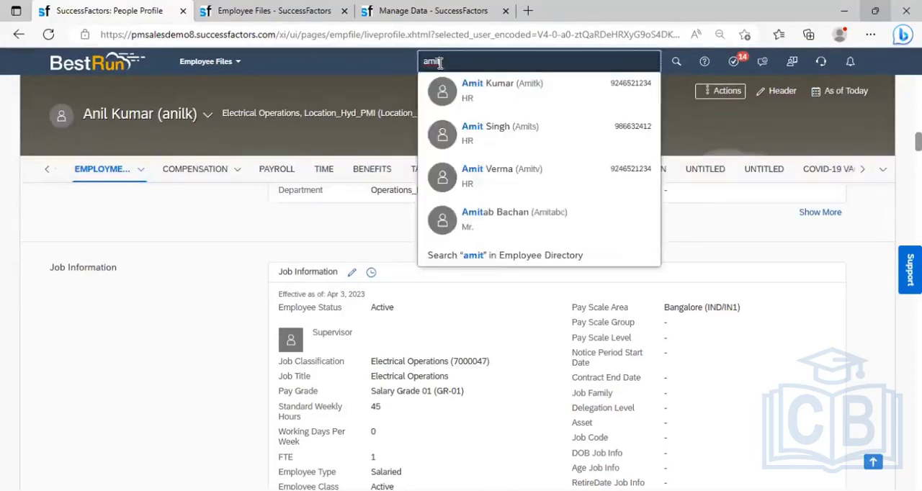
pyautogui.hotkey('ctrl', 'a')
pyautogui.write('sanjeev')
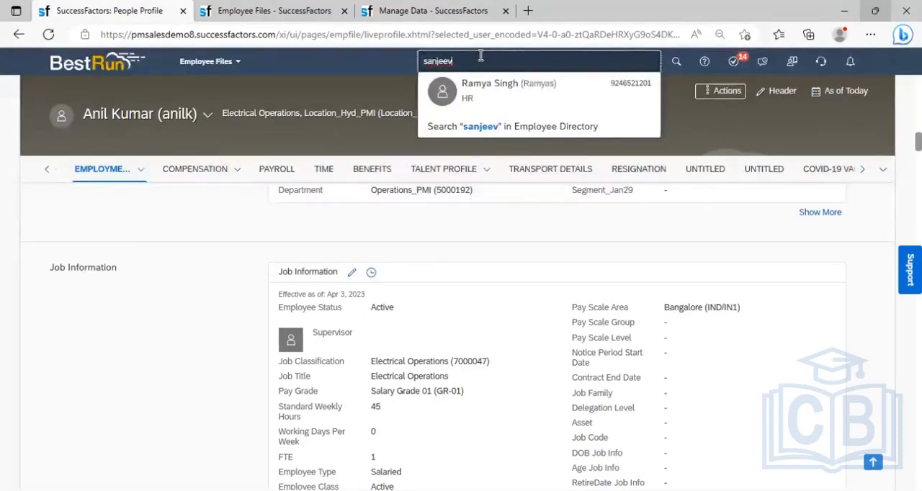
pyautogui.press('BackSpace')
pyautogui.press('BackSpace')
pyautogui.press('BackSpace')
pyautogui.press('BackSpace')
pyautogui.press('BackSpace')
pyautogui.press('BackSpace')
pyautogui.press('BackSpace')
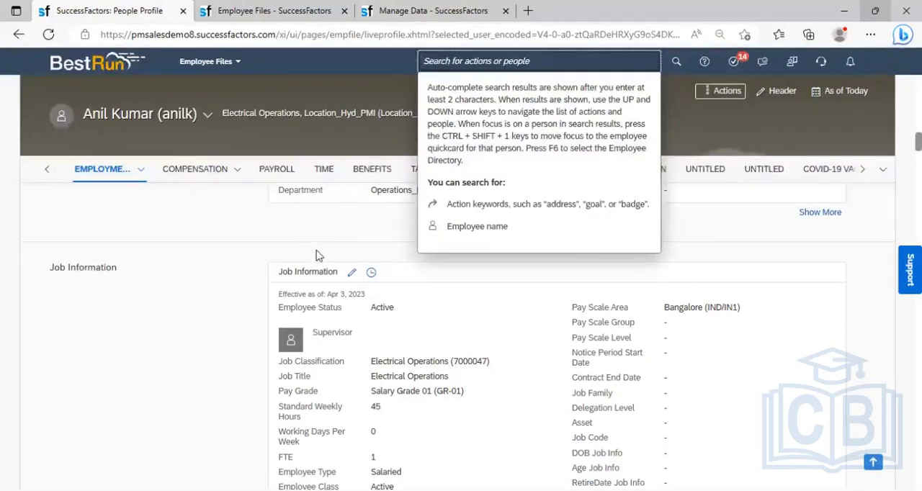
# - Search for another employee by first name and open the profile of the matching HR employee
pyautogui.write('sa')
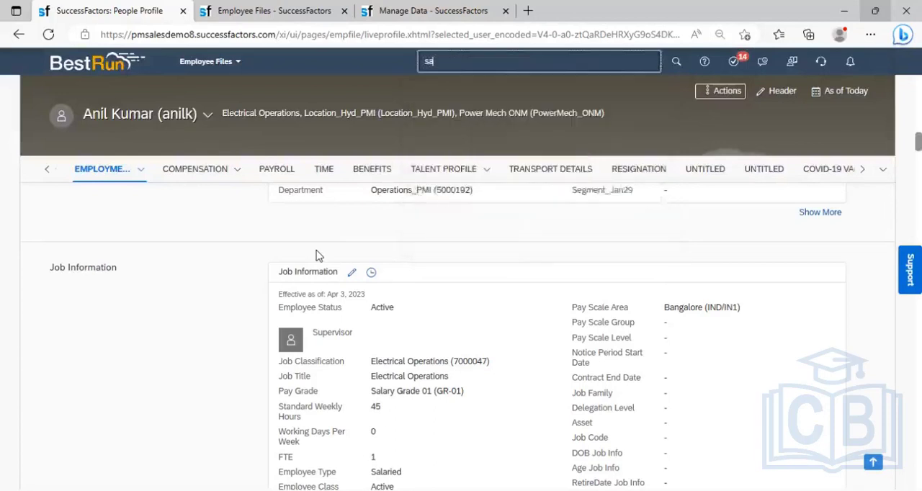
pyautogui.write('chin')
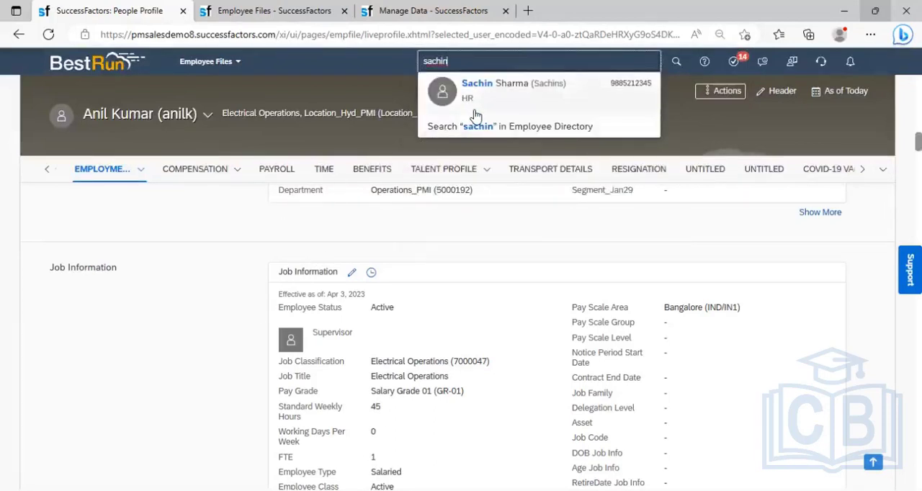
pyautogui.moveTo(480, 109)
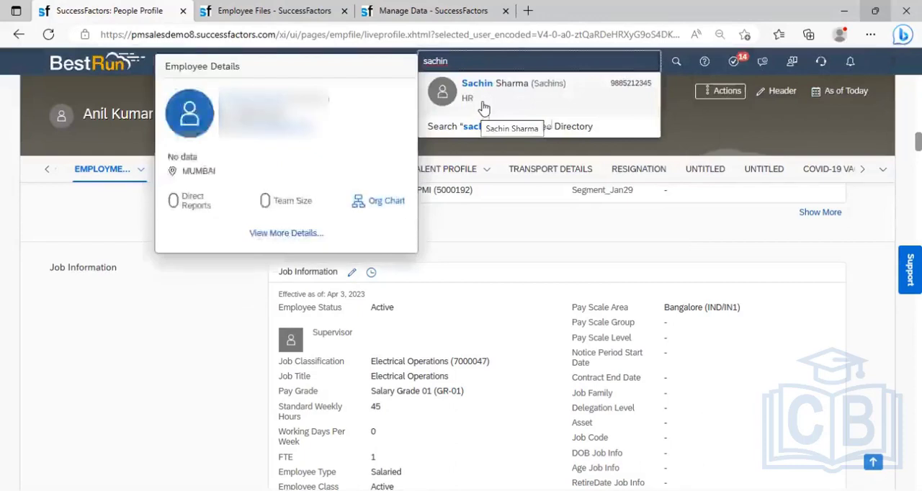
pyautogui.click(480, 109)
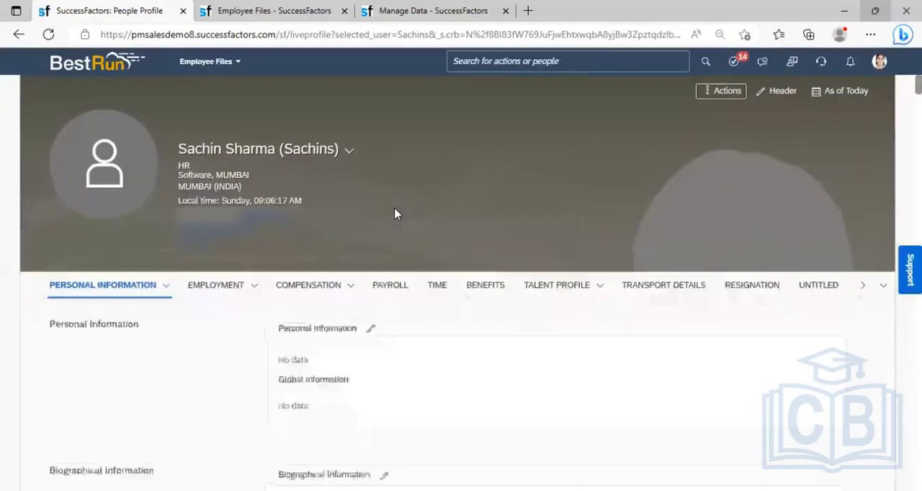
# - Search the actions for "Add new employee" and open Add New Employee
pyautogui.click(540, 62)
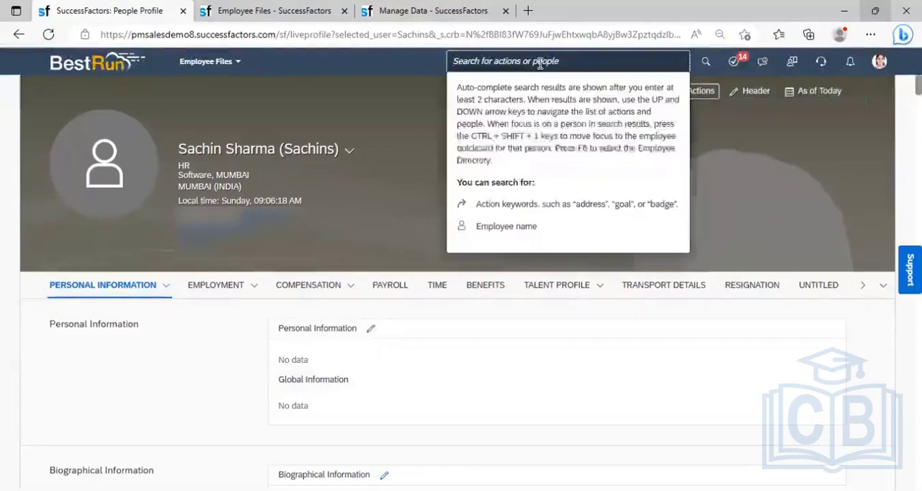
pyautogui.write('Add n')
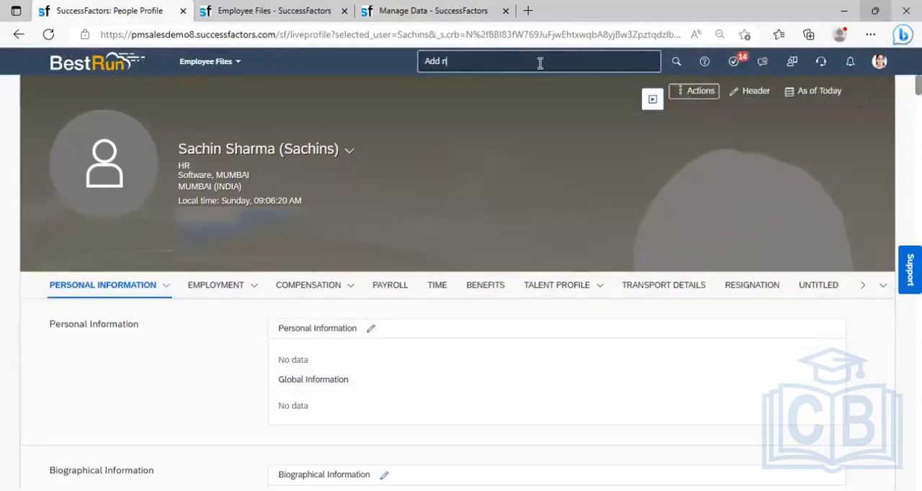
pyautogui.write('ew employee')
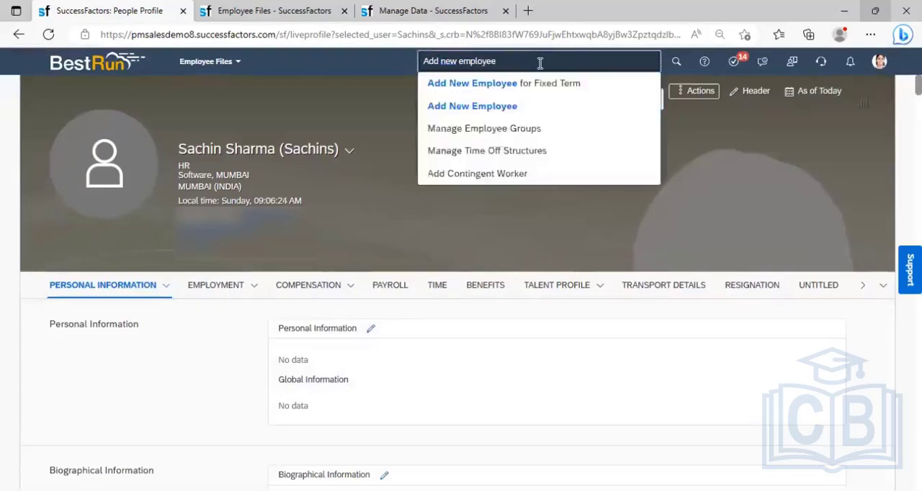
pyautogui.click(502, 108)
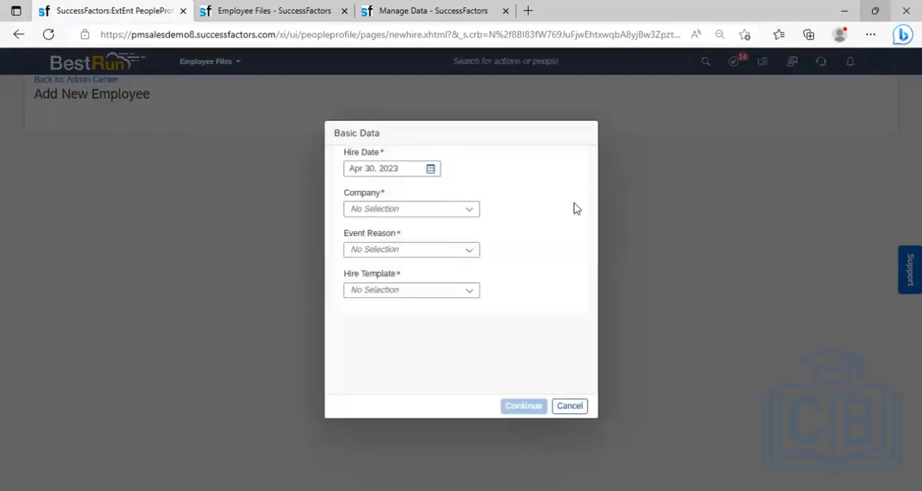
# - Set the new employee's hire date to Feb 01, 2021
pyautogui.click(431, 168)
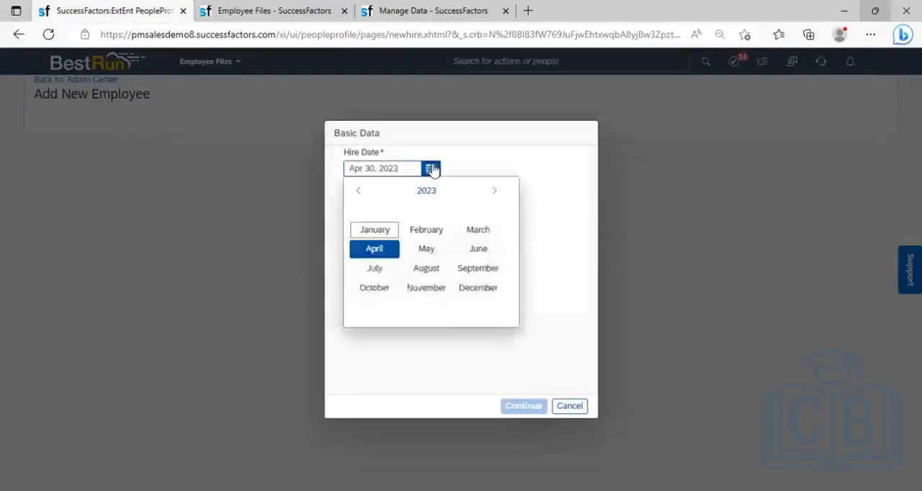
pyautogui.click(458, 191)
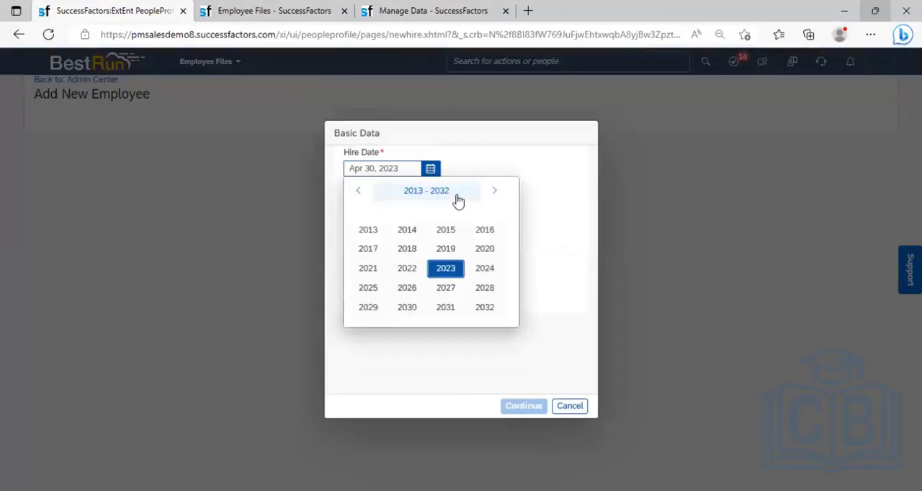
pyautogui.click(370, 269)
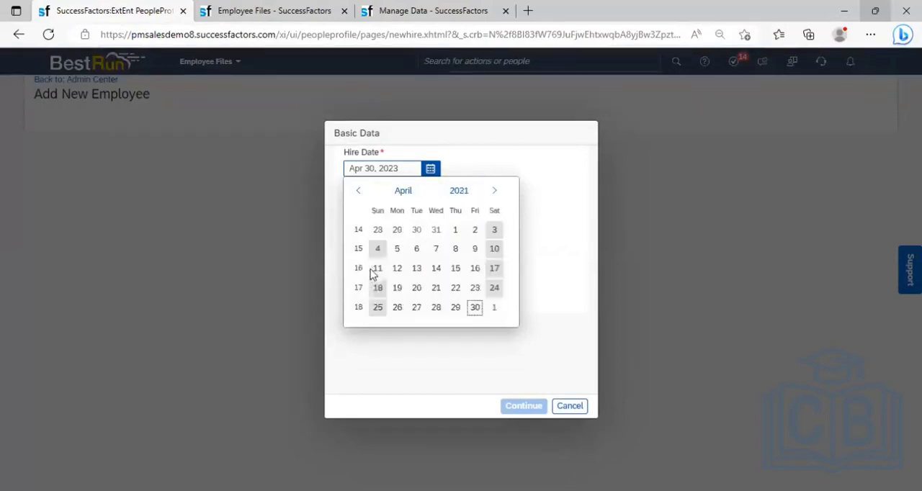
pyautogui.click(403, 193)
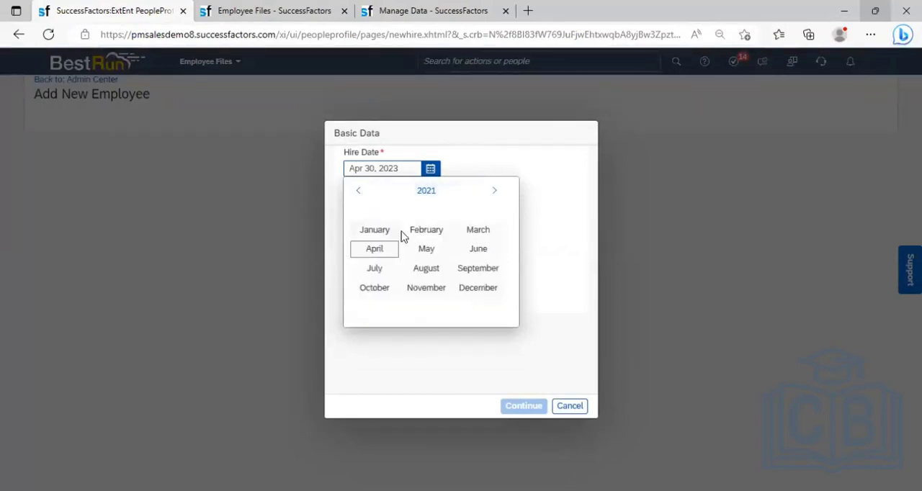
pyautogui.click(424, 236)
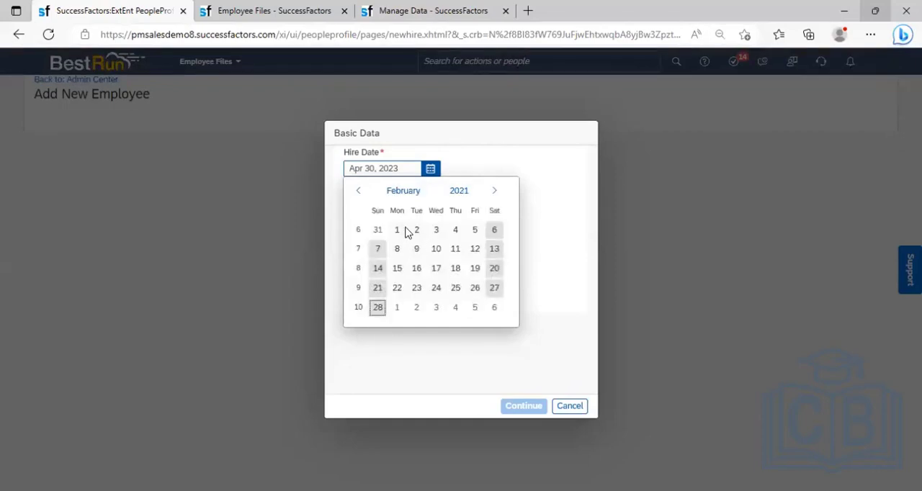
pyautogui.click(398, 230)
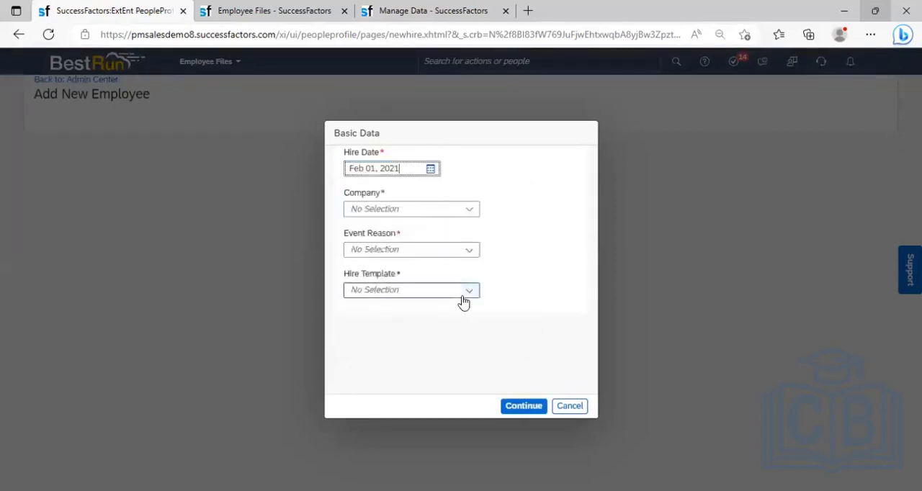
# - Set the company to Power Mech Infra Pvt Ltd, event reason to New Hire (HIRNEW) and hire template to Standard Template, and continue to the form
pyautogui.click(441, 209)
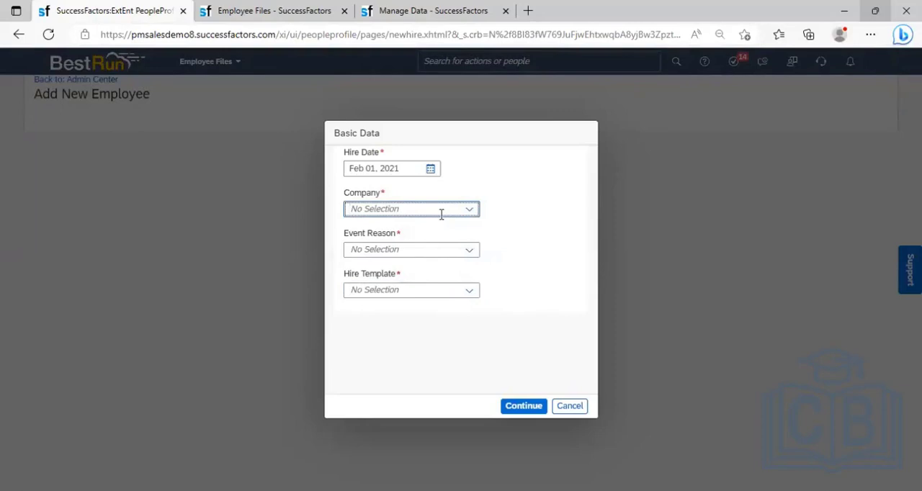
pyautogui.write('power')
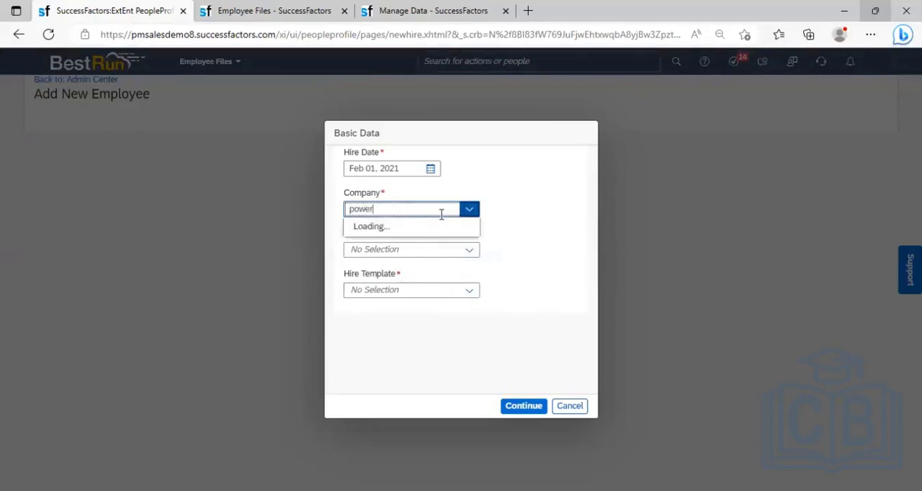
pyautogui.click(424, 227)
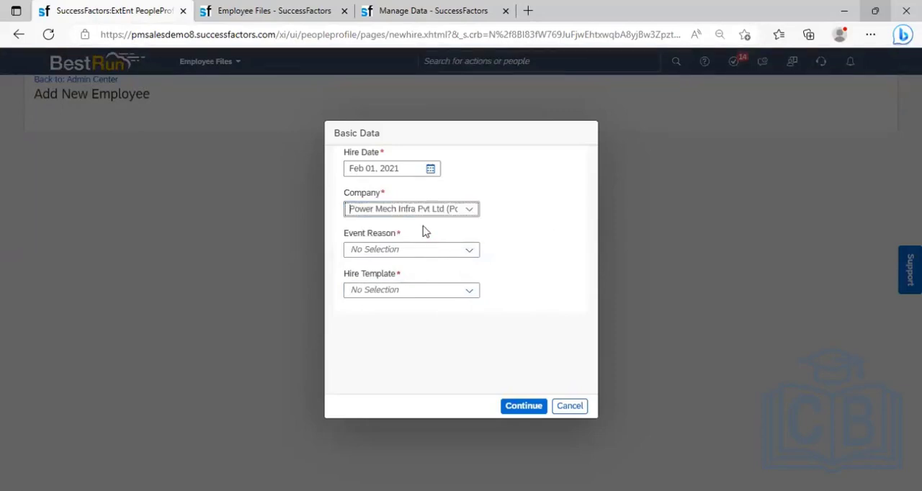
pyautogui.click(468, 251)
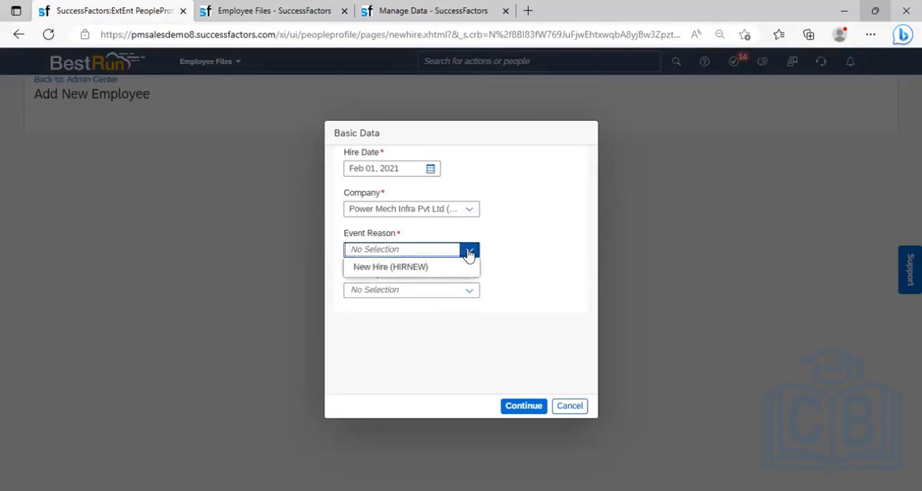
pyautogui.click(426, 266)
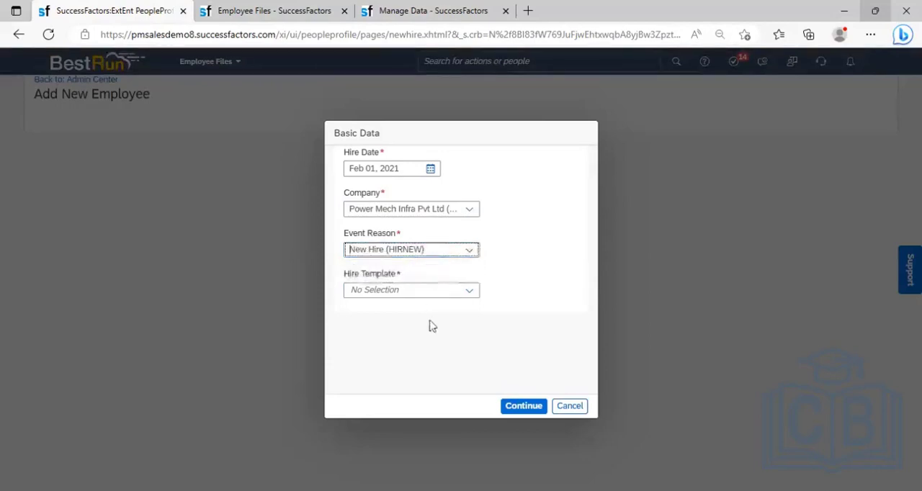
pyautogui.click(469, 291)
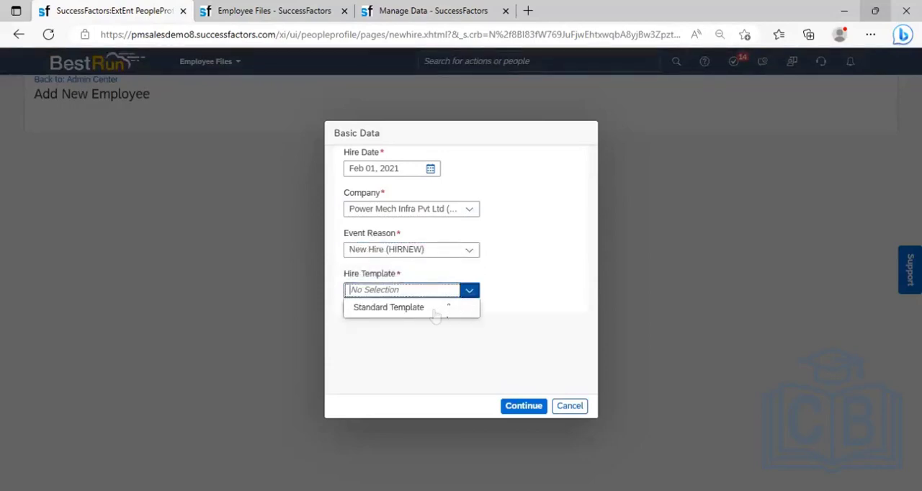
pyautogui.click(436, 310)
pyautogui.click(524, 407)
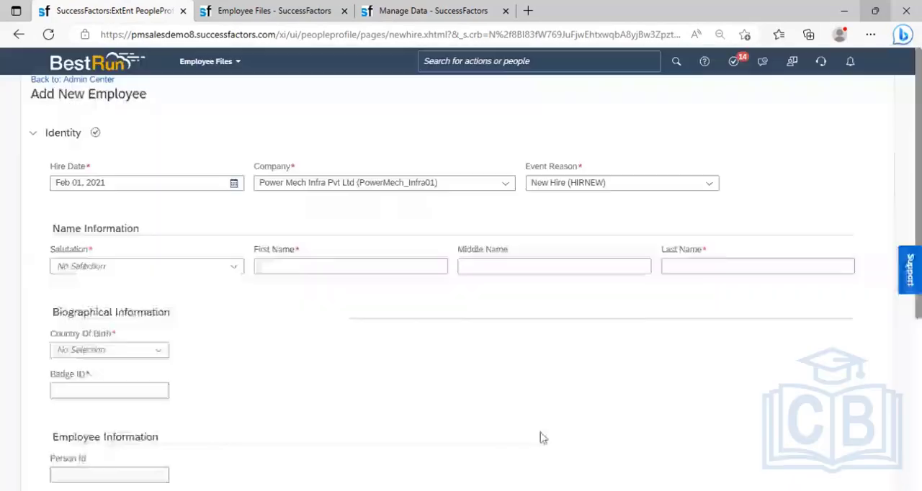
# - Choose the salutation Mr. and enter the new employee's first name
pyautogui.click(231, 272)
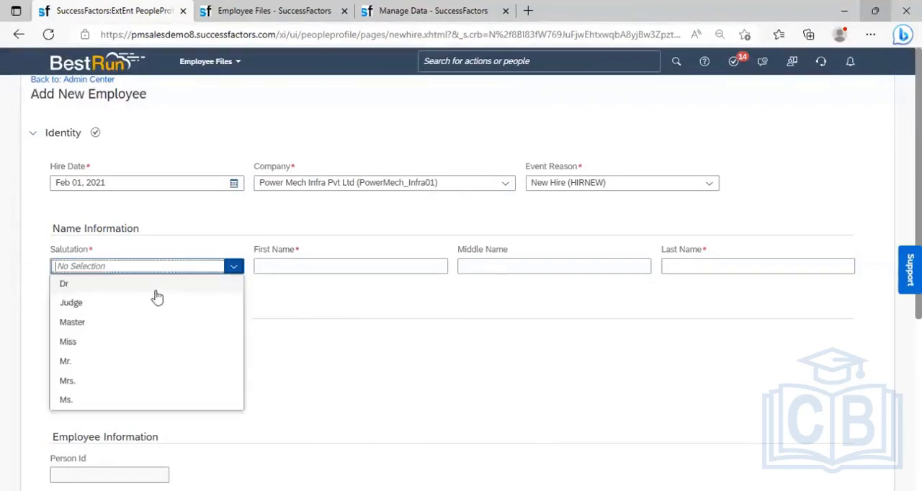
pyautogui.click(92, 363)
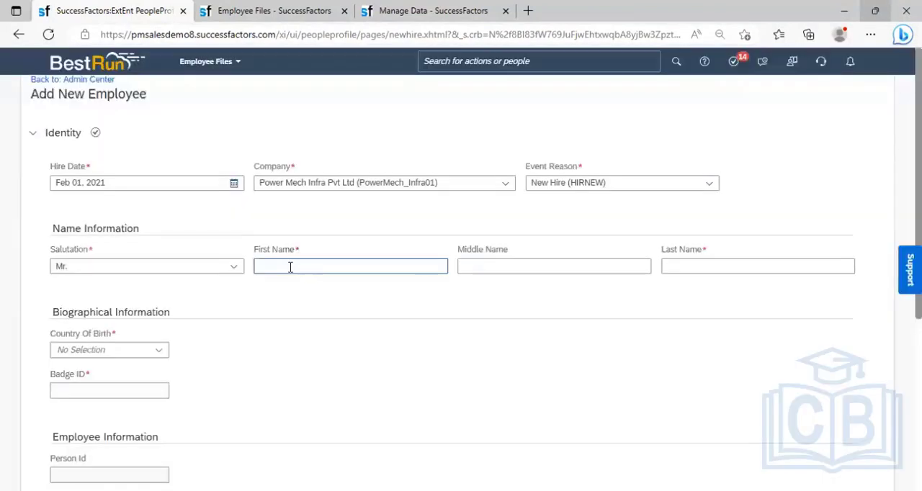
pyautogui.click(288, 266)
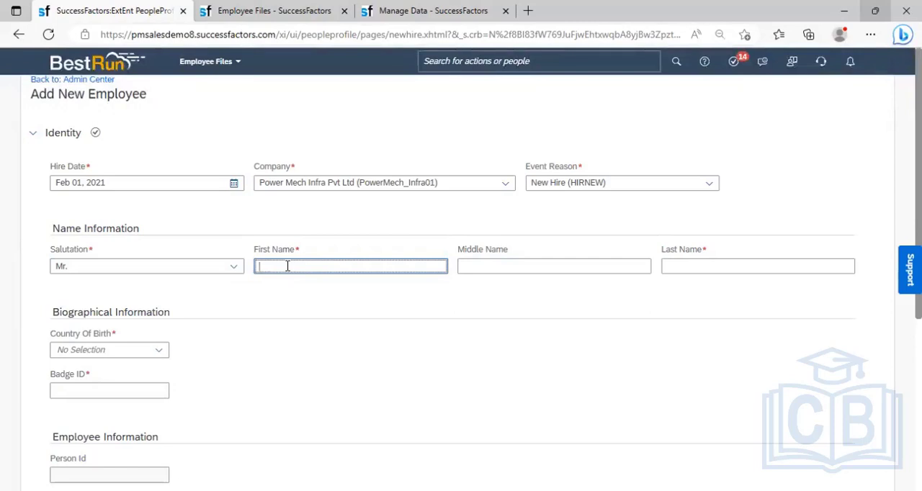
pyautogui.write('Rakesh')
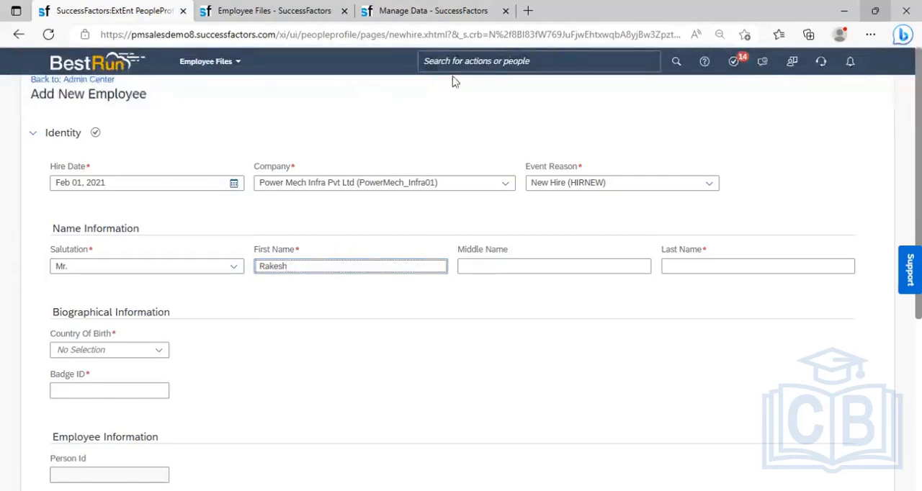
# - Duplicate the Add New Employee browser tab and cancel the Basic Data dialog in the copy
pyautogui.rightClick(135, 13)
pyautogui.click(181, 87)
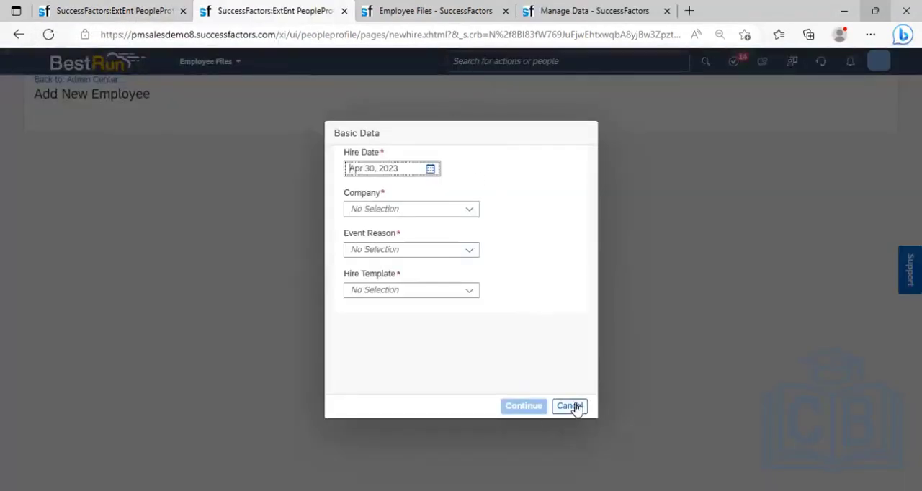
pyautogui.click(569, 406)
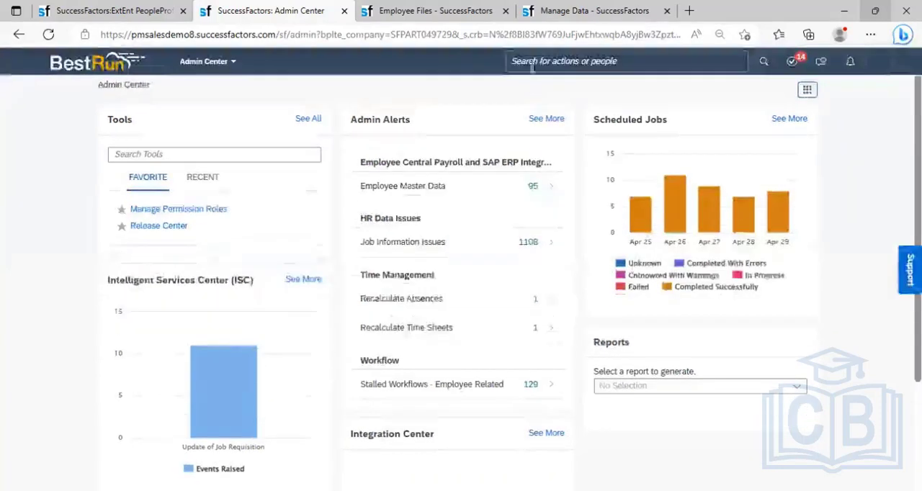
# - Search for the Senior Engineer C & I_PMI employee by first name and open the employee's profile
pyautogui.click(532, 64)
pyautogui.write('san')
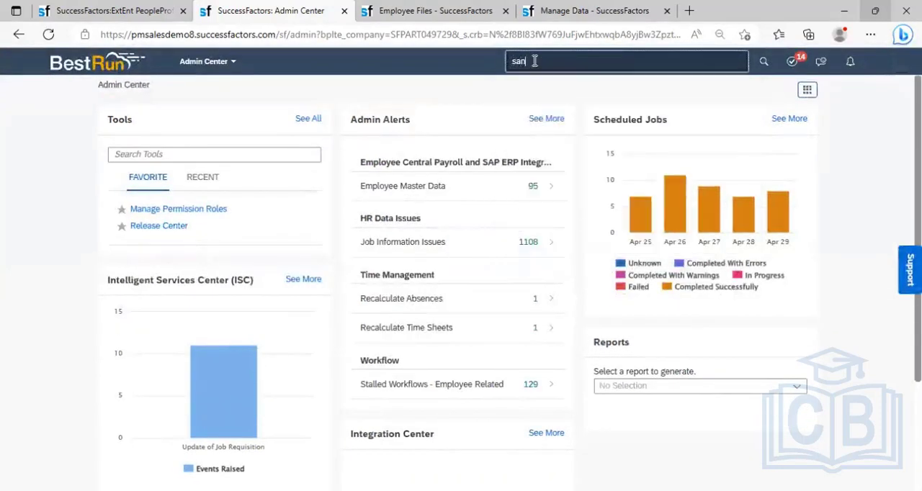
pyautogui.write('tosh')
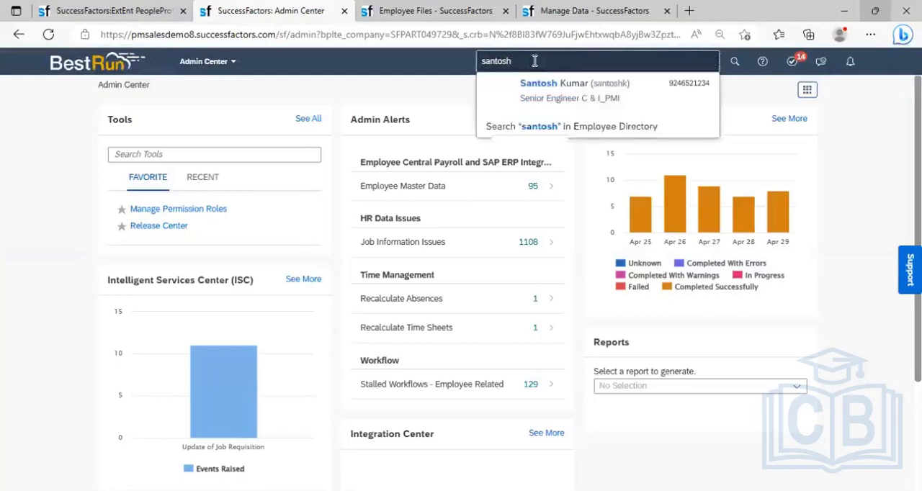
pyautogui.click(548, 99)
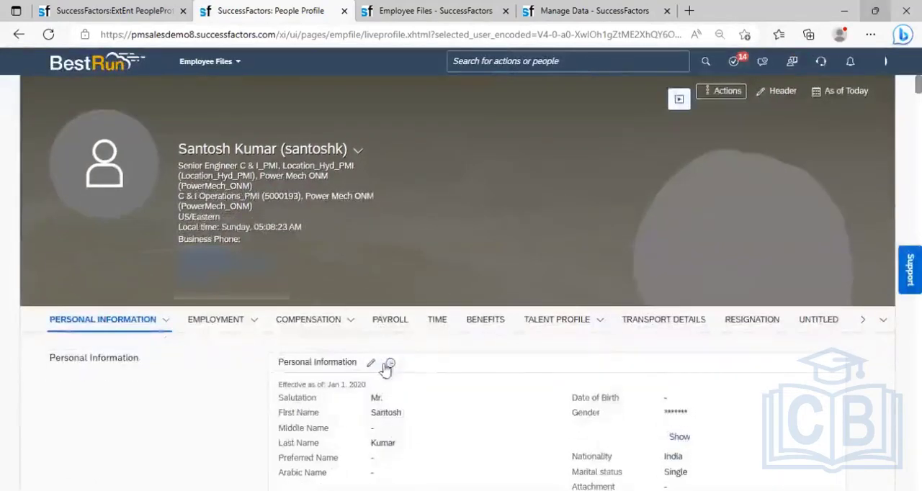
# - Review the change history of the employee's Job Information and close it without changes
pyautogui.click(255, 321)
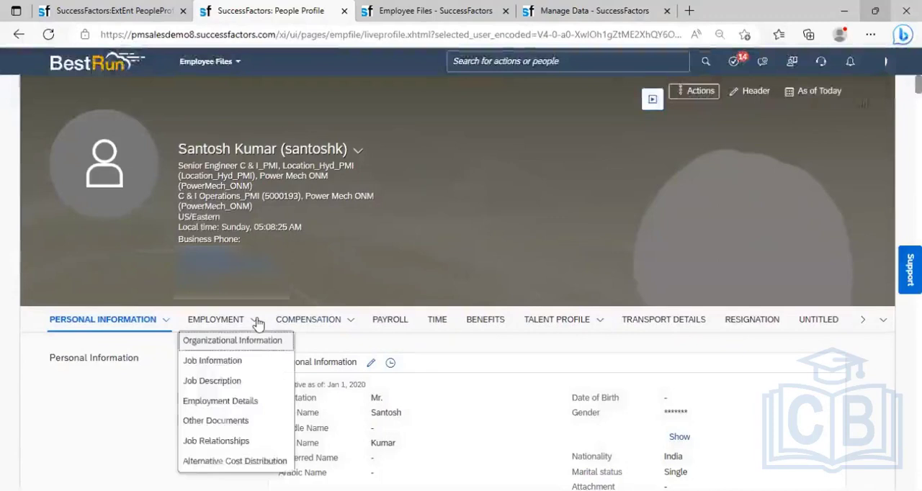
pyautogui.click(240, 362)
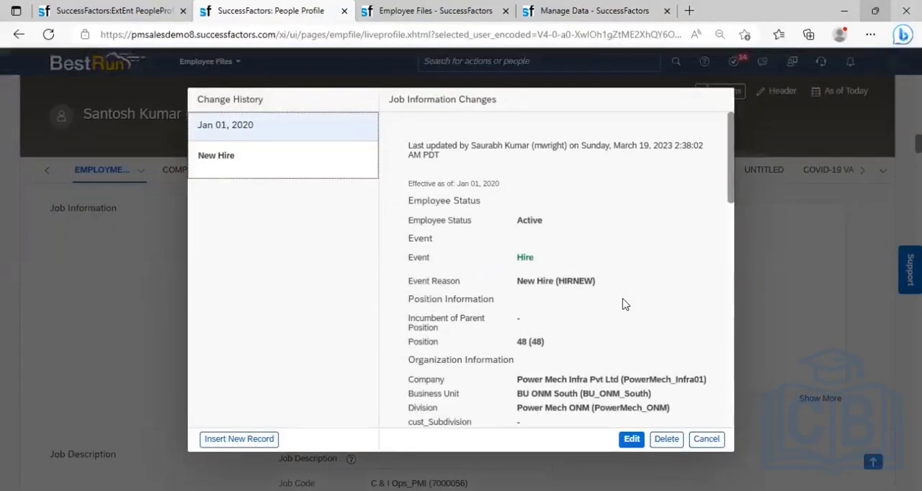
pyautogui.click(706, 439)
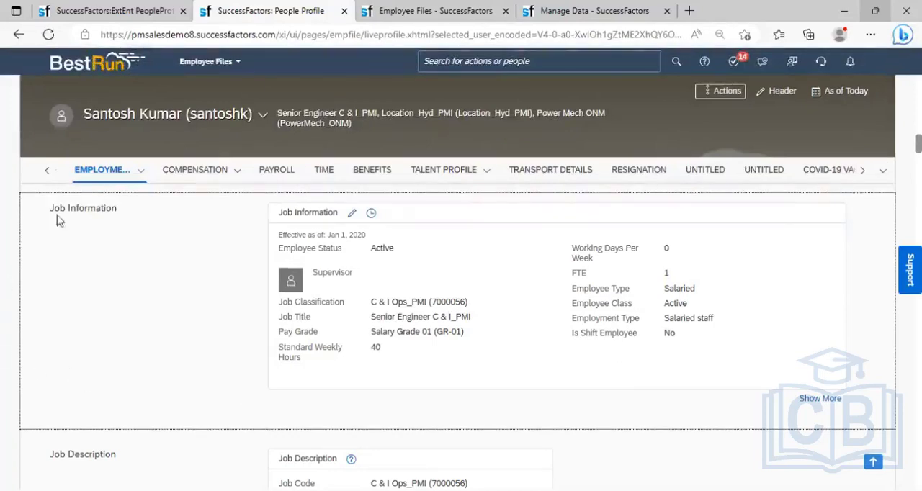
# - Start a termination for the employee dated Apr 10, 2023 with the reason Normal Retirement (TERRTMNT)
pyautogui.click(728, 101)
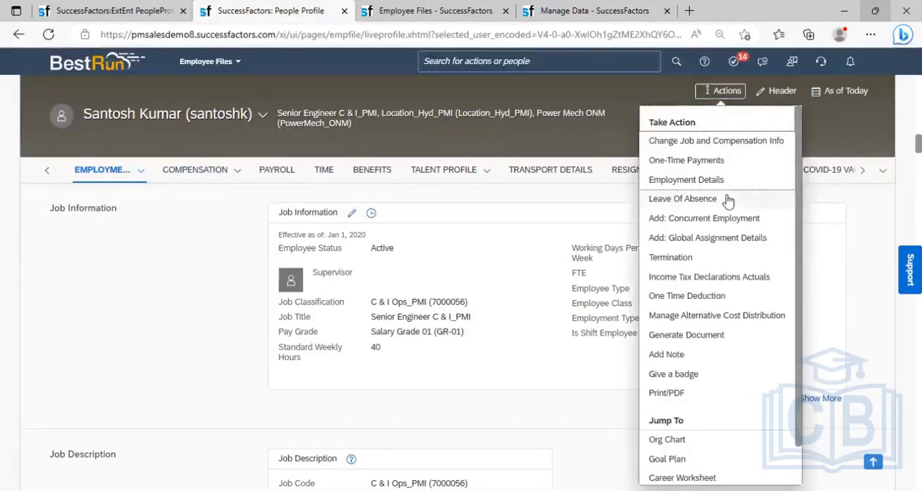
pyautogui.click(678, 264)
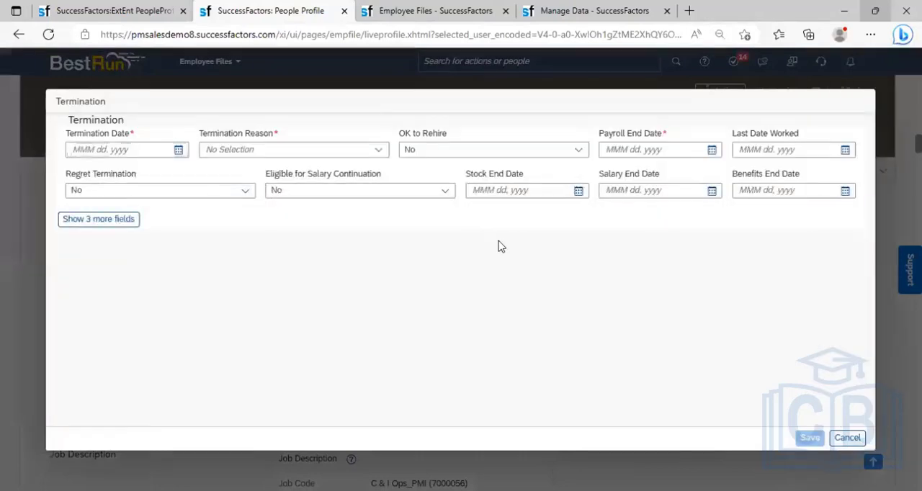
pyautogui.click(179, 151)
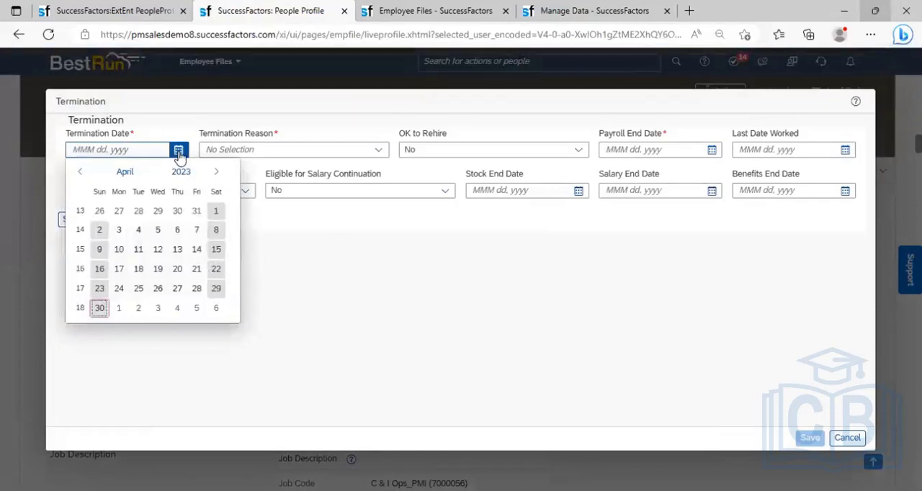
pyautogui.click(118, 250)
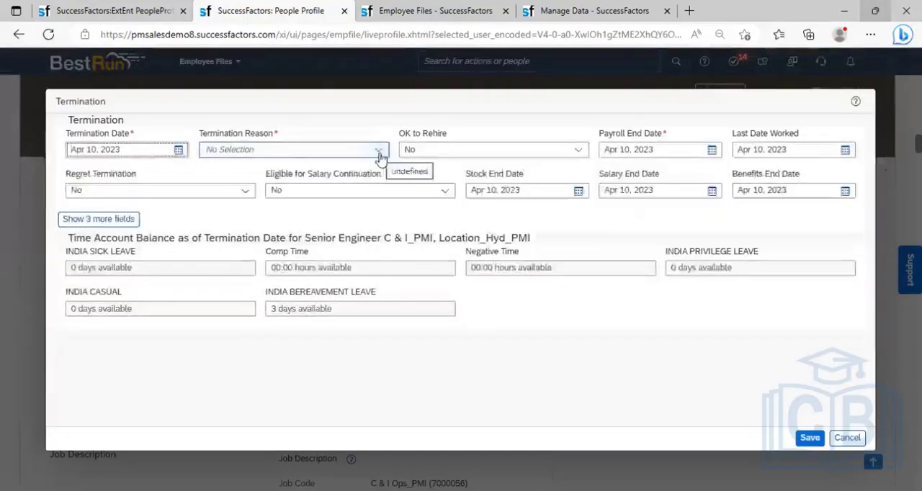
pyautogui.click(378, 152)
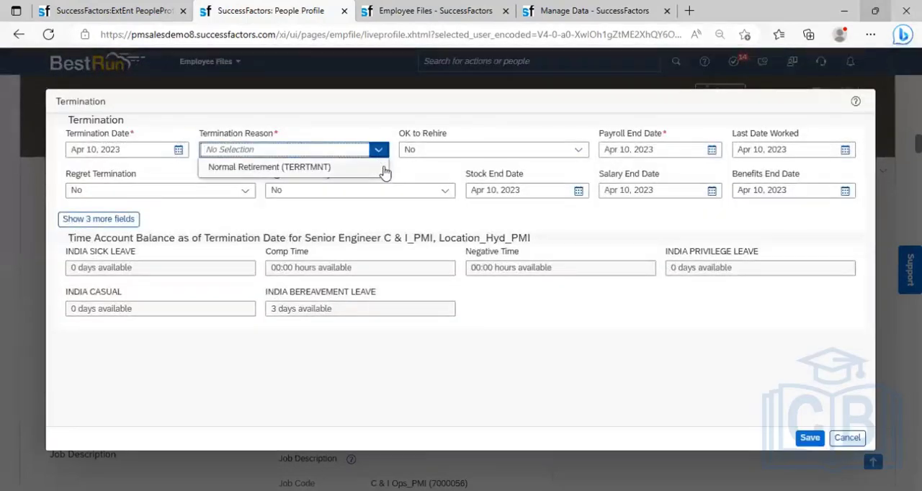
pyautogui.click(320, 168)
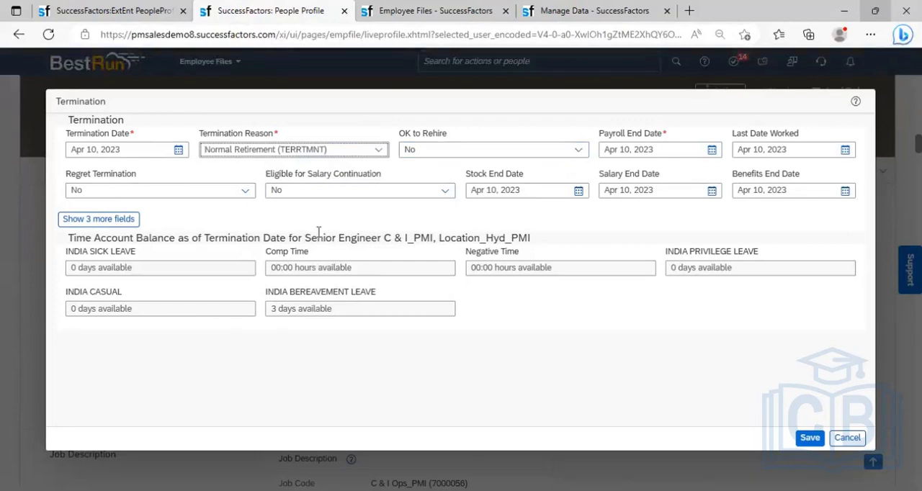
# - Expand the three additional termination fields and save the termination
pyautogui.click(98, 219)
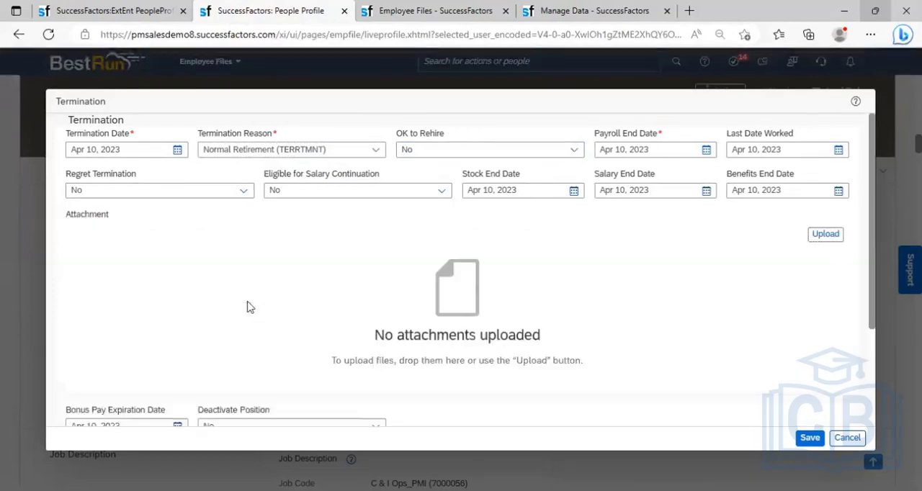
pyautogui.click(808, 446)
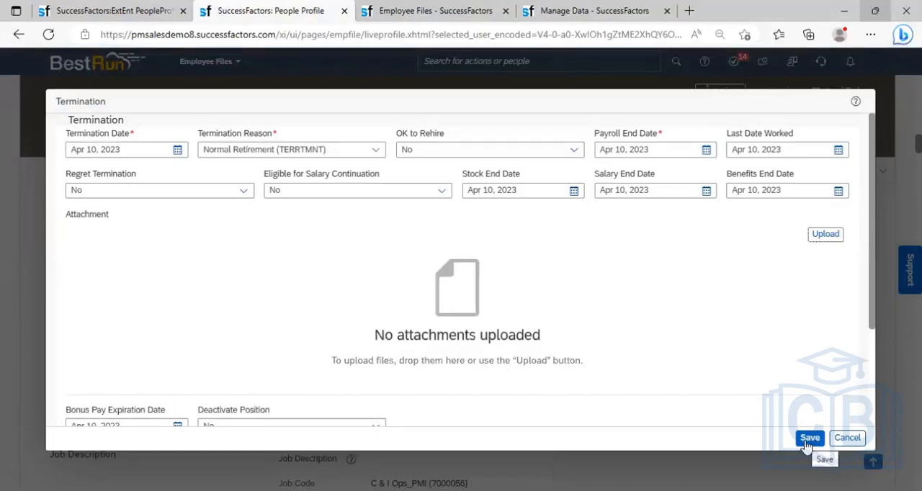
pyautogui.click(808, 445)
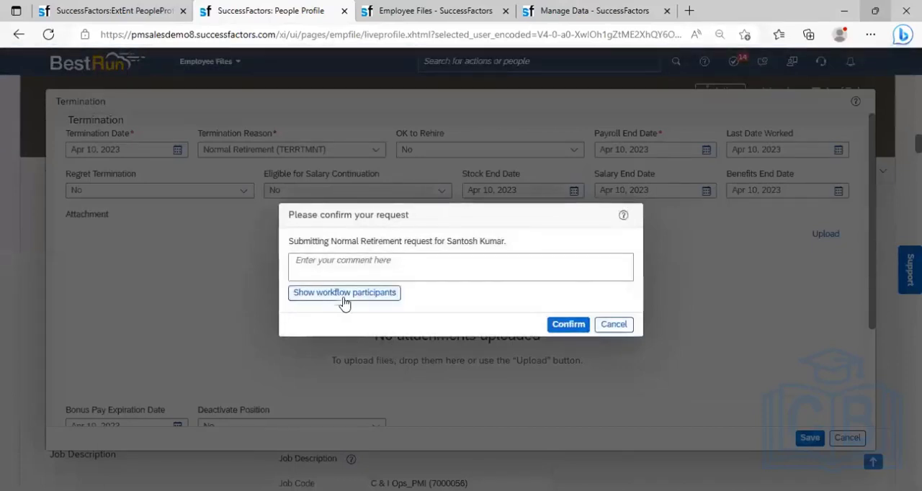
# - Show the workflow participants, select the first approver's name, and confirm the retirement request with the comment "ok"
pyautogui.click(347, 296)
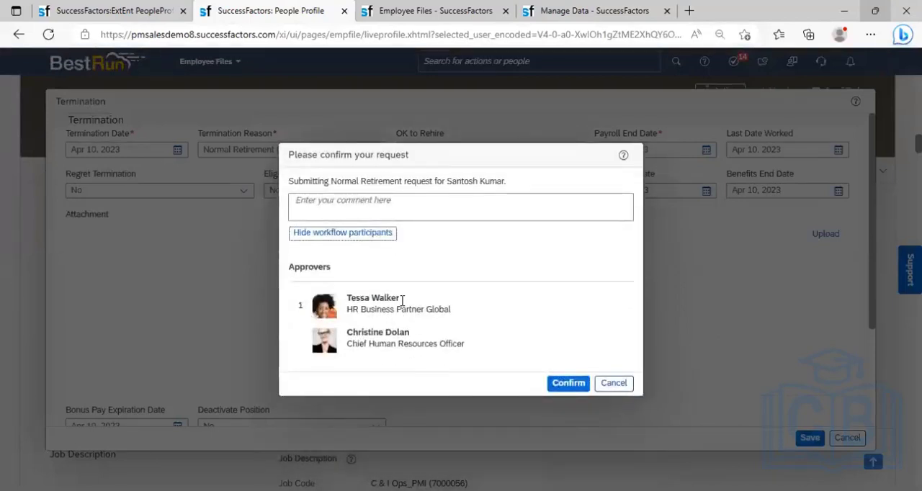
pyautogui.moveTo(403, 299); pyautogui.dragTo(350, 303)
pyautogui.hotkey('ctrl', 'c')
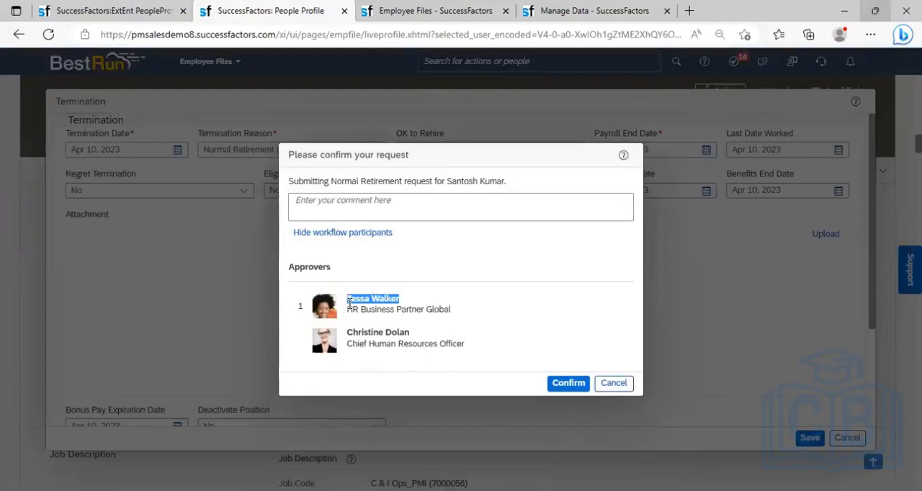
pyautogui.click(368, 207)
pyautogui.write('ok')
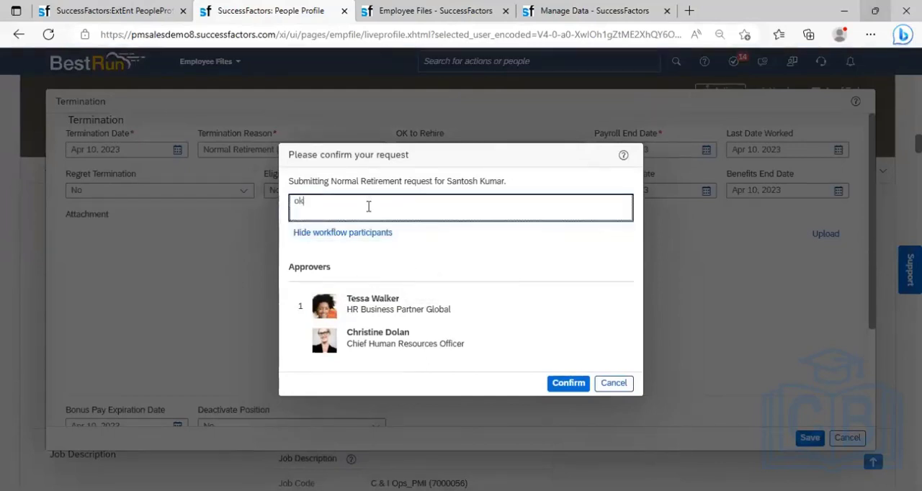
pyautogui.click(562, 397)
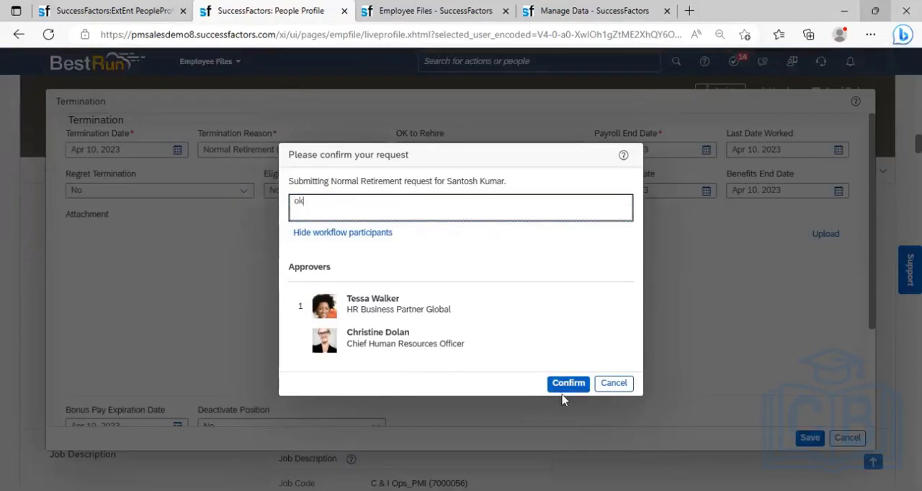
pyautogui.click(565, 384)
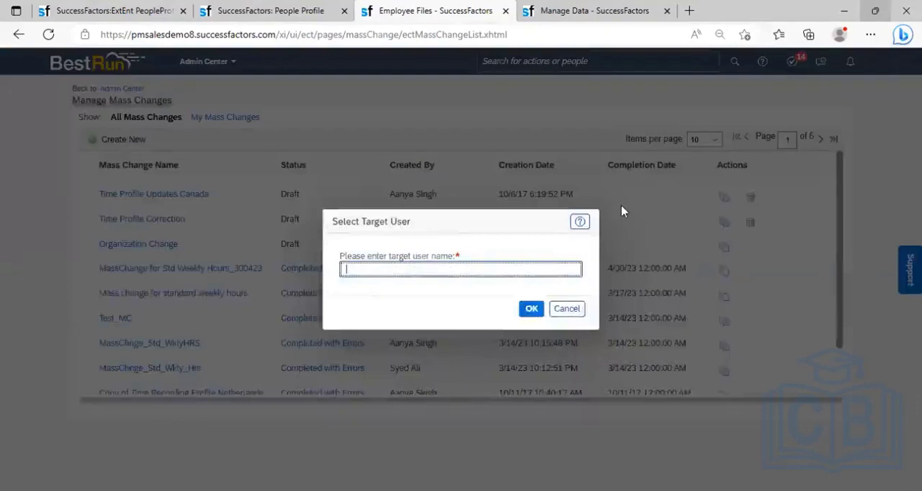
# - Proxy as the HR Business Partner Global approver by entering that approver's name as the target user
pyautogui.hotkey('ctrl', 'v')
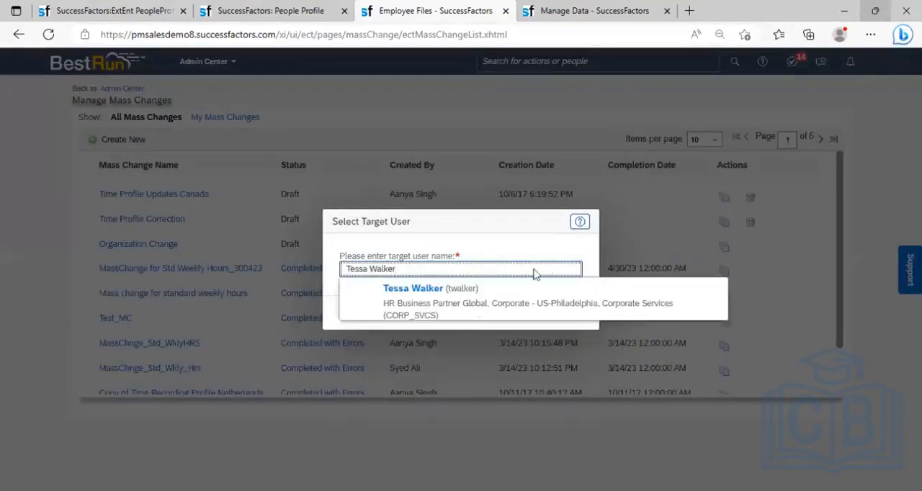
pyautogui.click(527, 317)
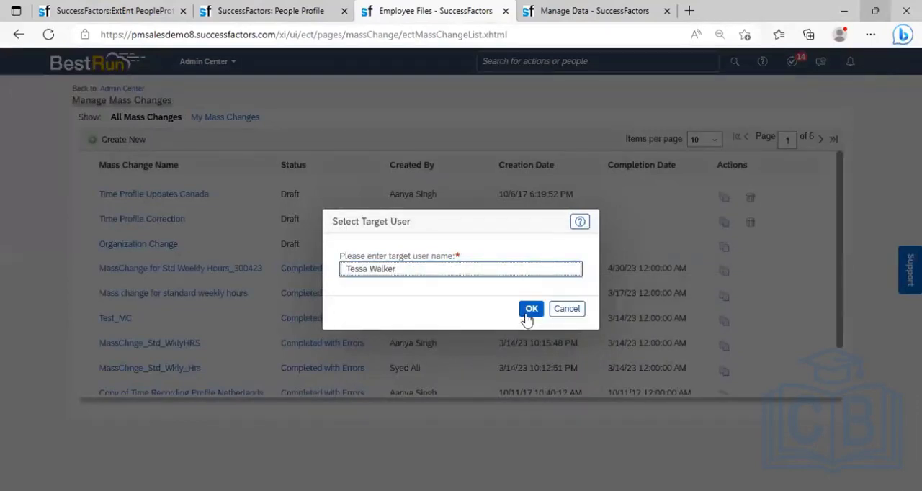
pyautogui.click(529, 314)
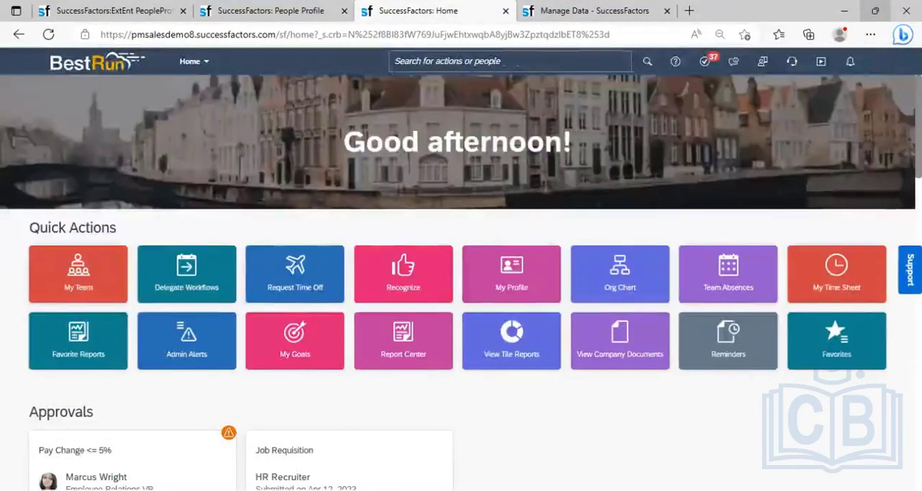
# - Approve the Normal Retirement request for the Senior Engineer C & I_PMI and close the employee change requests
pyautogui.scroll(-4, 461, 281)
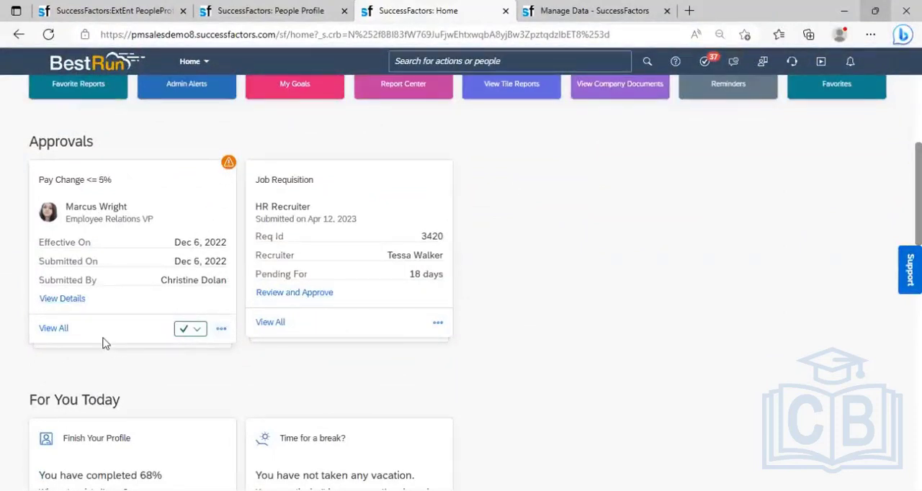
pyautogui.click(52, 330)
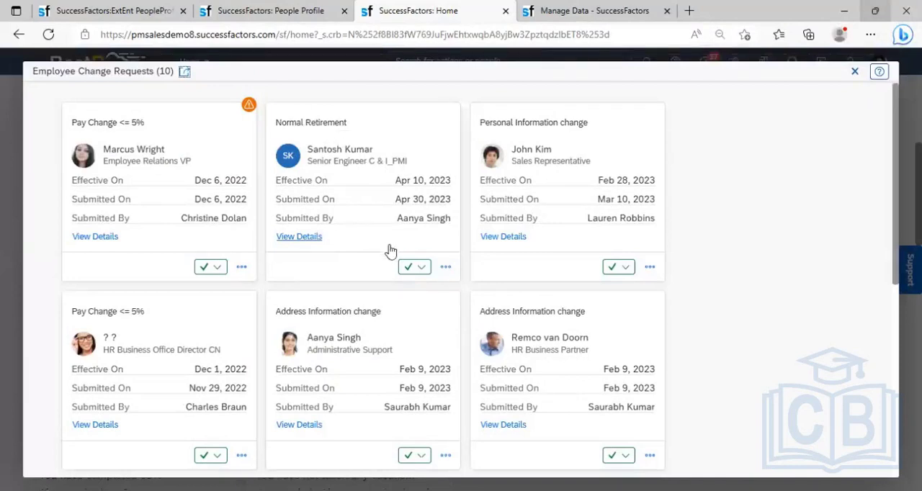
pyautogui.click(422, 268)
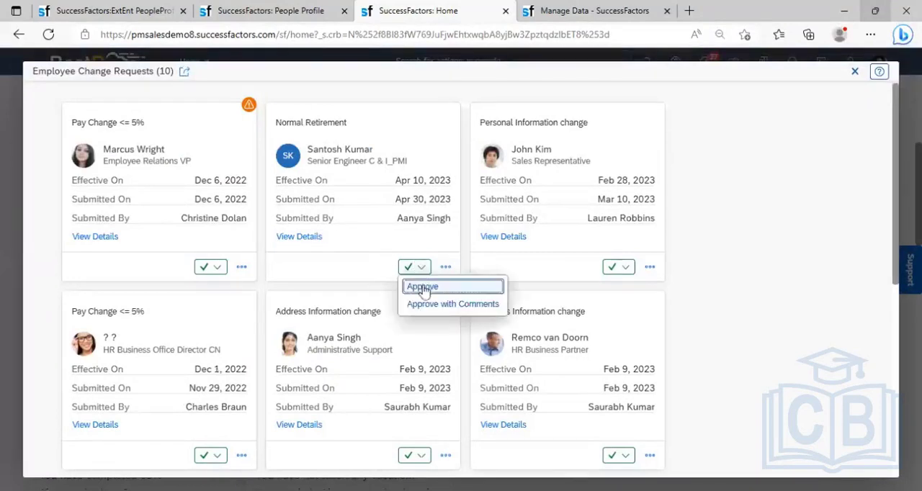
pyautogui.click(423, 288)
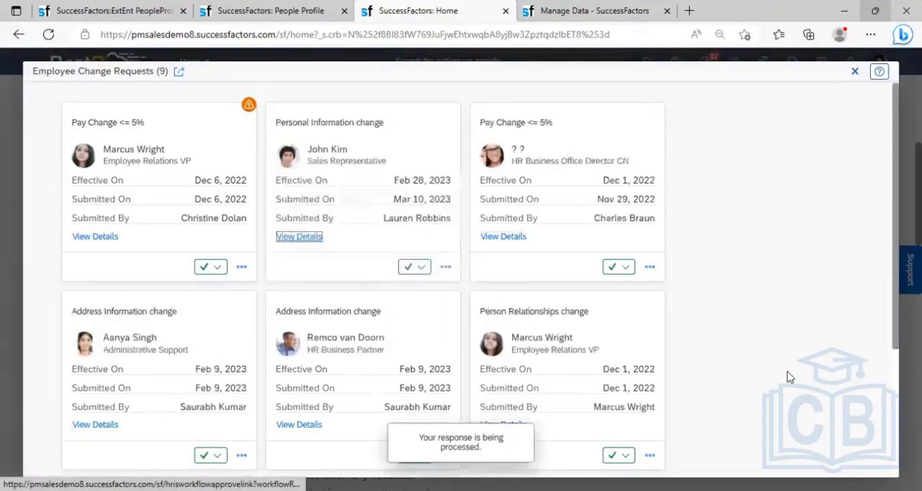
pyautogui.click(856, 77)
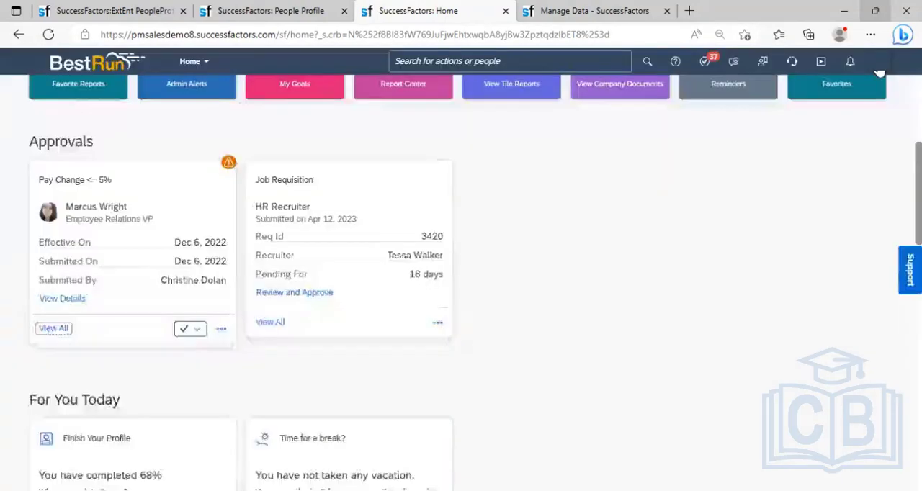
# - End the proxy session and return to the retired employee's profile in the other browser tab, dismissing the session warning
pyautogui.click(880, 72)
pyautogui.click(633, 121)
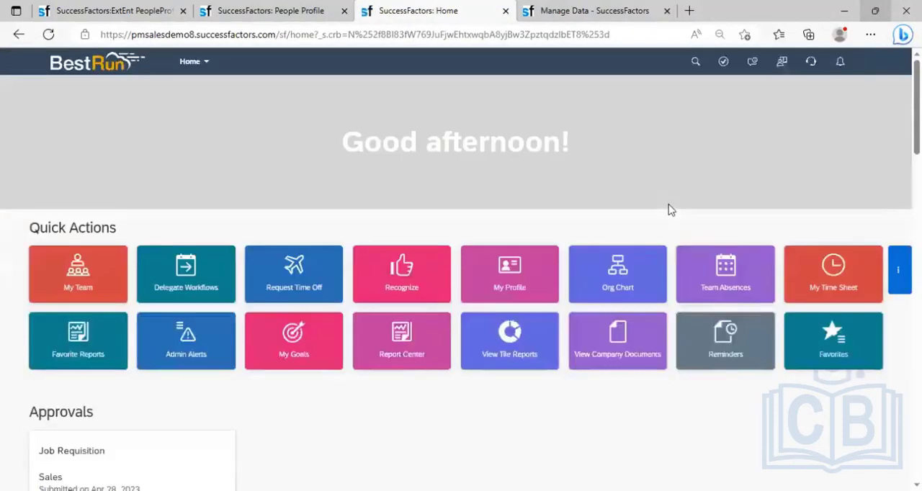
pyautogui.click(281, 11)
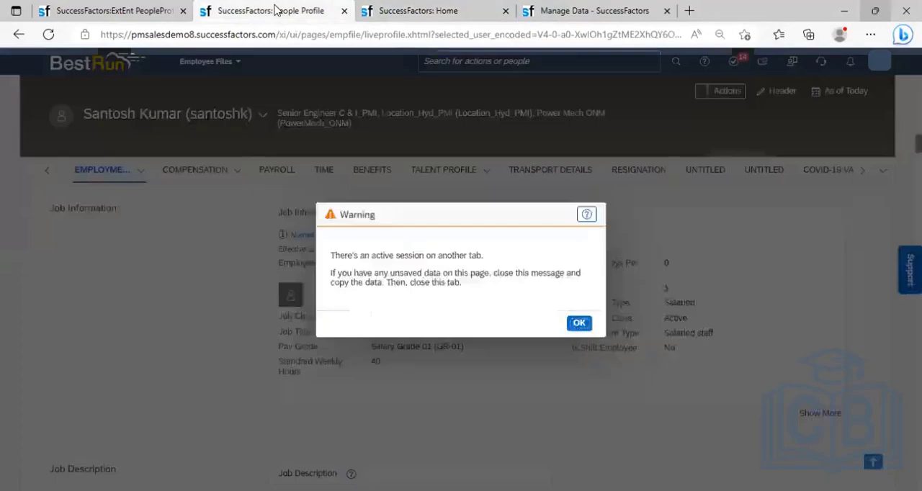
pyautogui.click(577, 326)
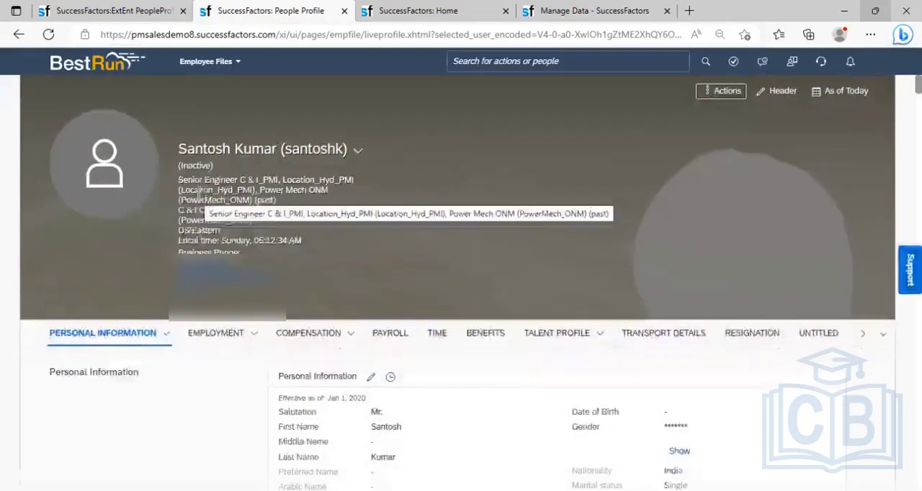
# - Try to find the retired employee by first name from the home page in the other browser tab, and clear the search
pyautogui.click(425, 12)
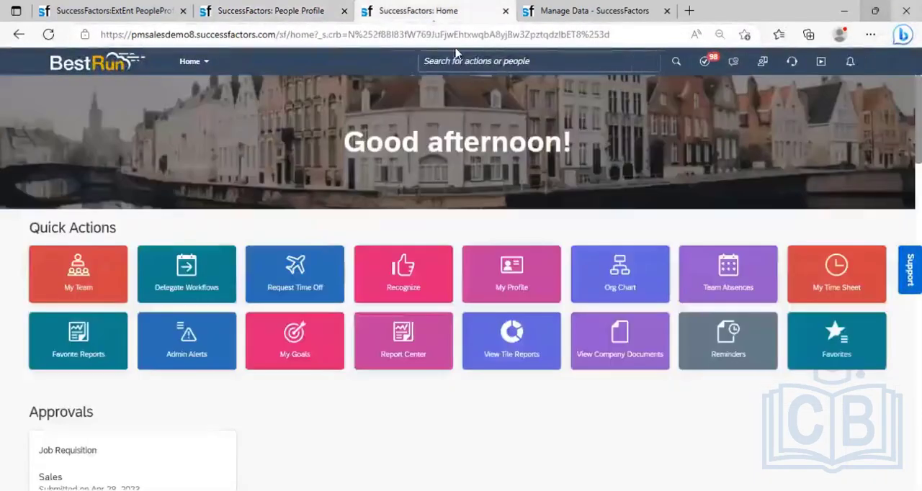
pyautogui.click(465, 61)
pyautogui.write('santosh')
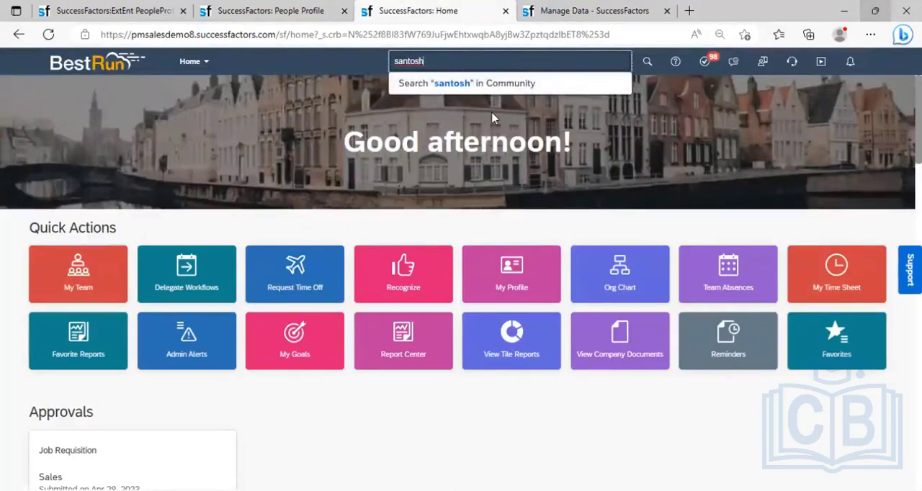
pyautogui.press('BackSpace')
pyautogui.press('BackSpace')
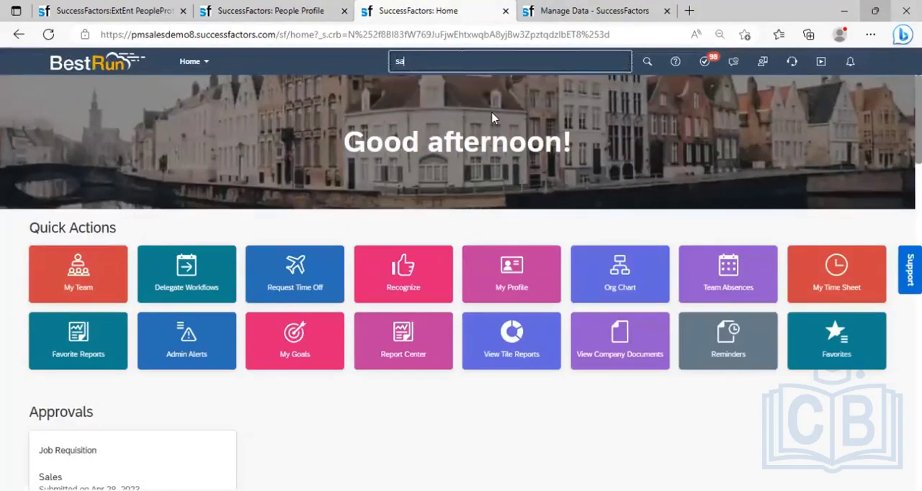
pyautogui.press('BackSpace')
pyautogui.press('BackSpace')
# - Find the View employee directory action through the global search and open it
pyautogui.write('view employ')
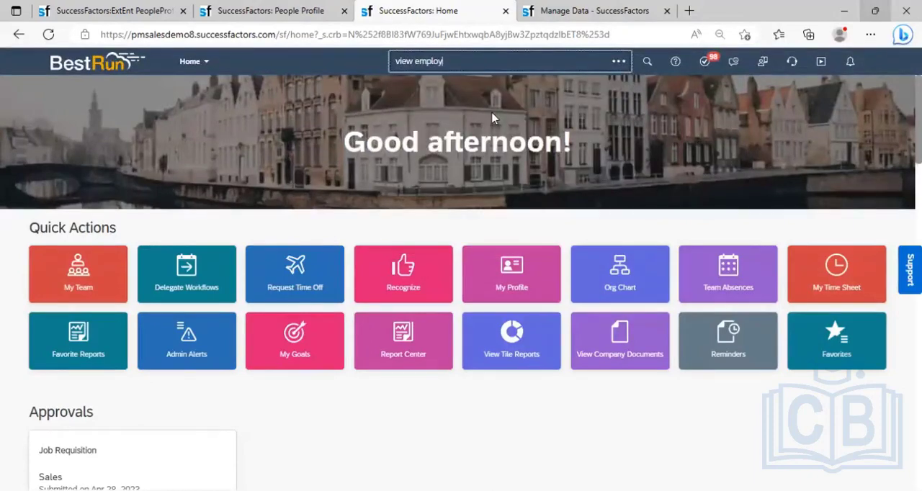
pyautogui.write('ee direc')
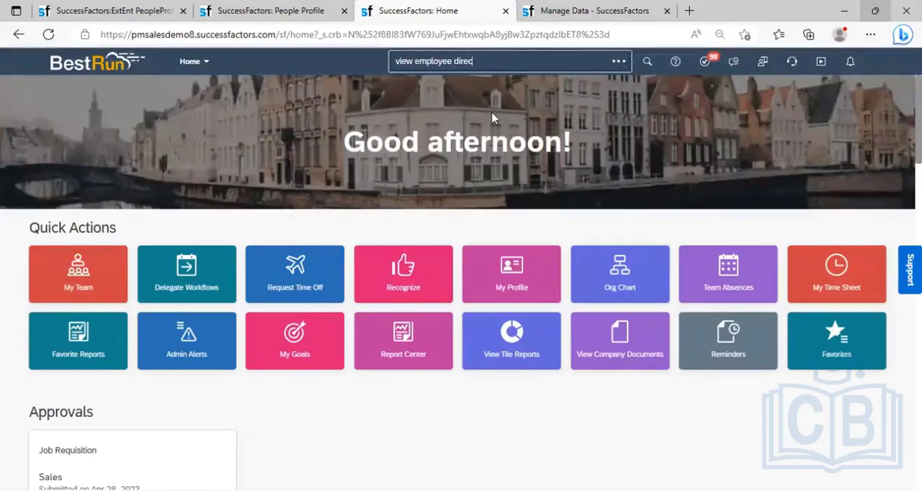
pyautogui.write('tory')
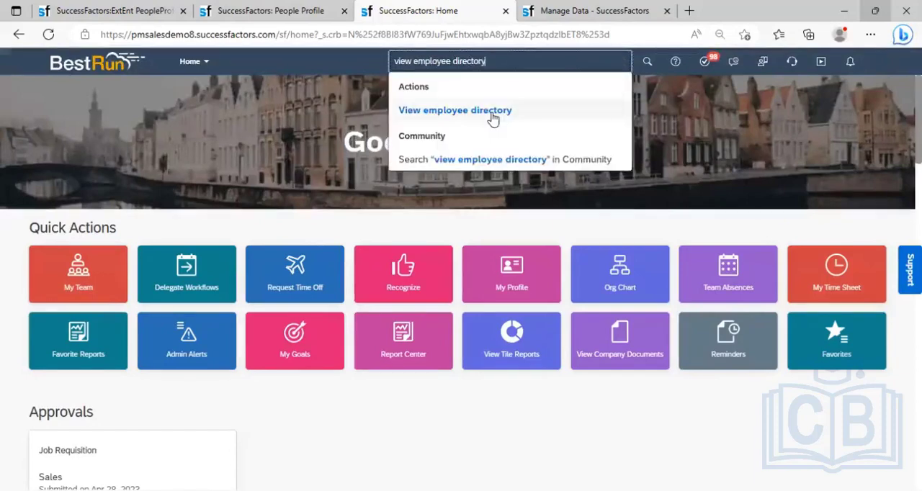
pyautogui.click(491, 113)
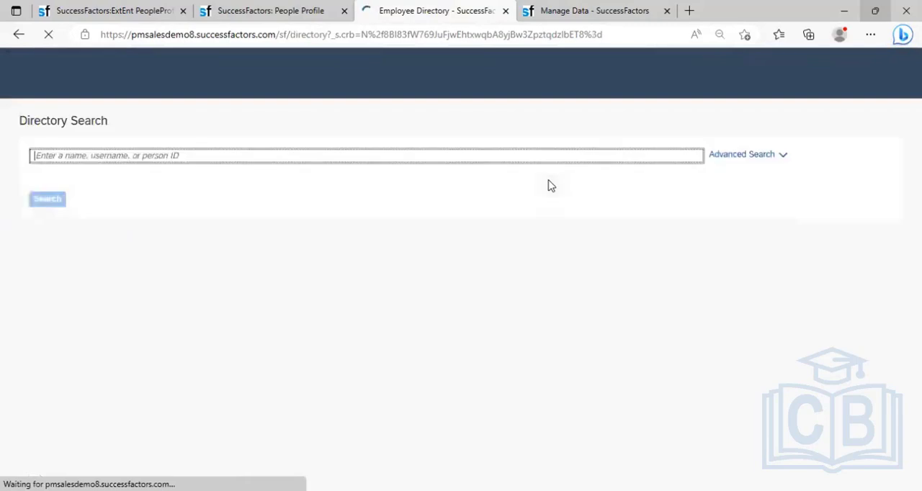
# - Run an advanced directory search for the retired employee by first and last name, including inactive users
pyautogui.click(754, 151)
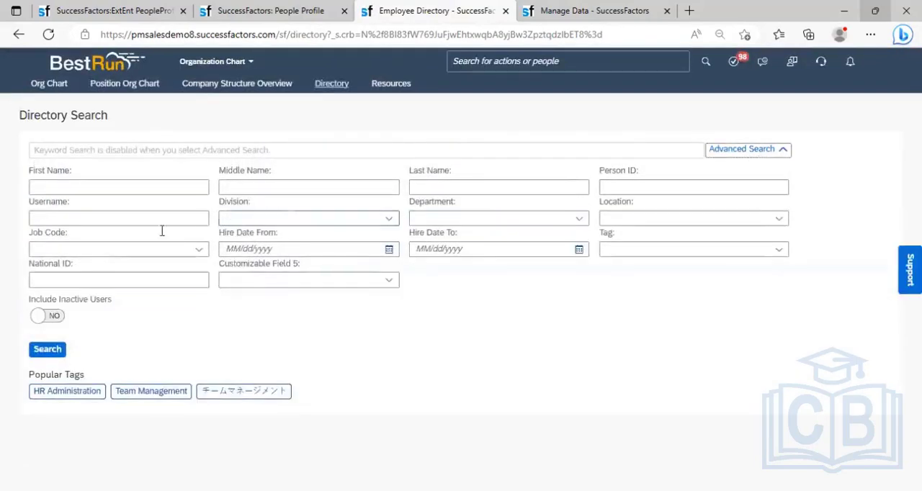
pyautogui.click(96, 186)
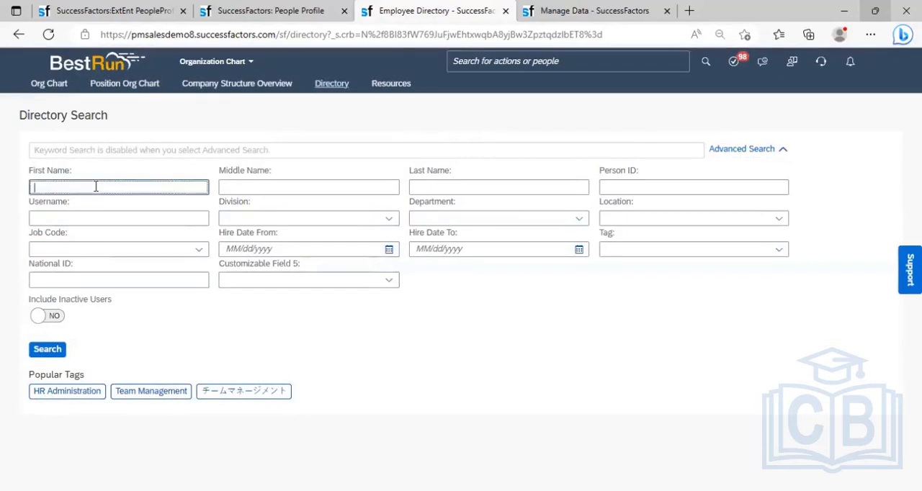
pyautogui.write('S')
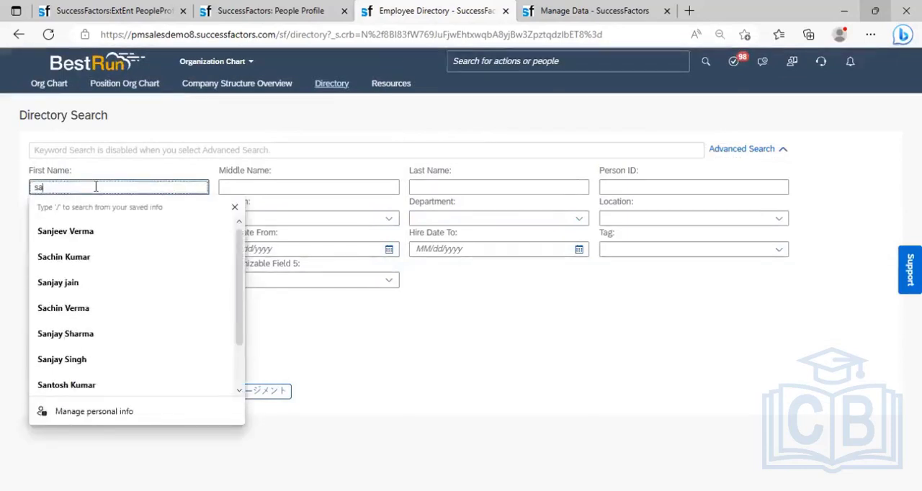
pyautogui.write('ntosh')
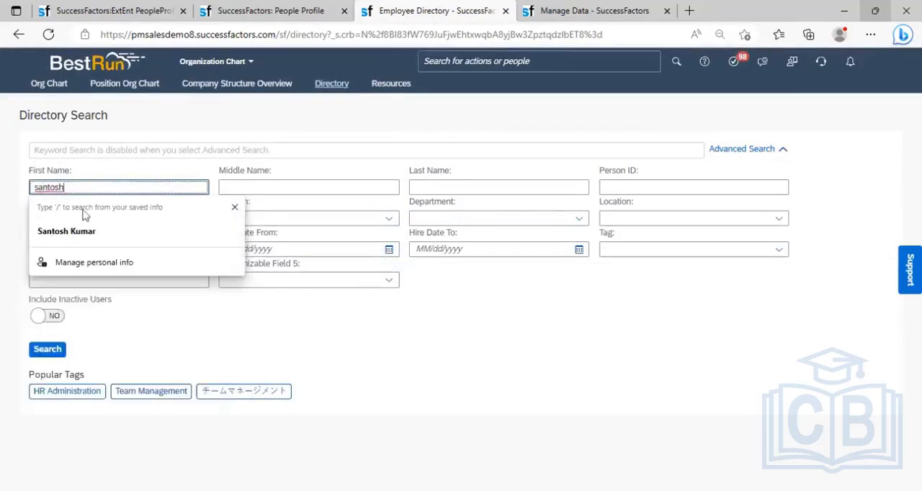
pyautogui.click(78, 232)
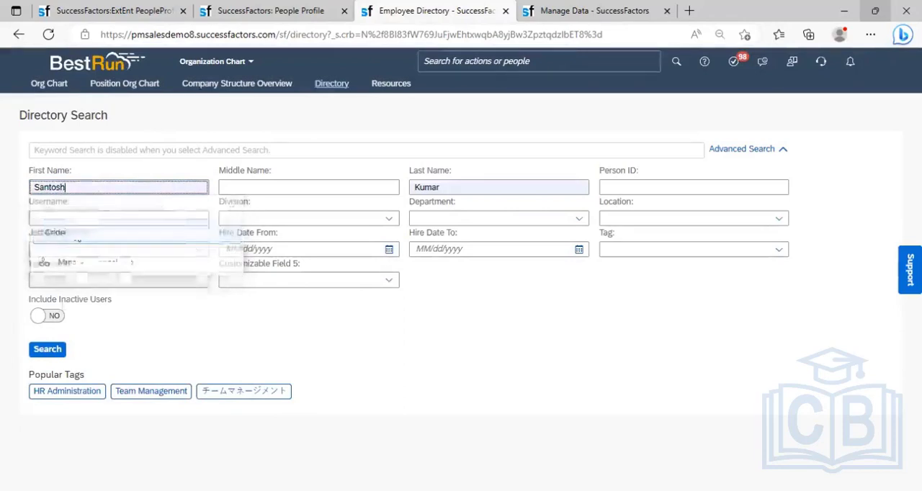
pyautogui.click(54, 317)
pyautogui.click(48, 350)
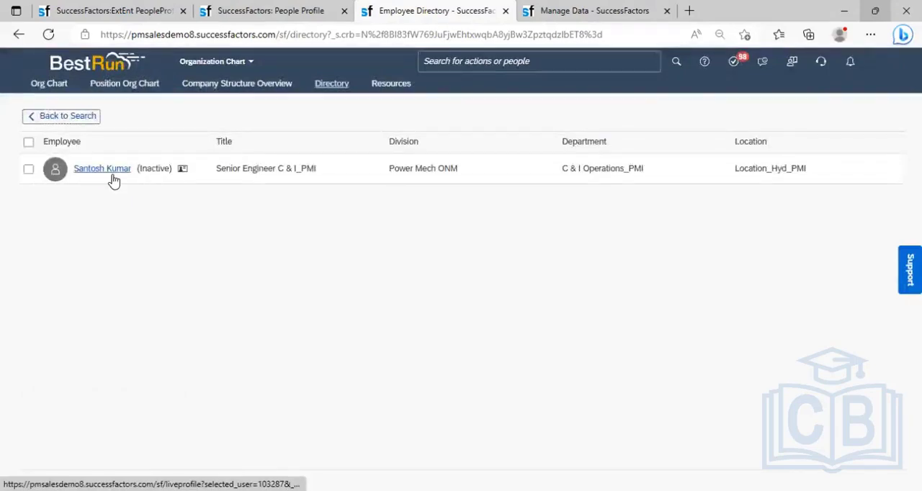
# - Compare the retired employee's profile with the directory search result in the other browser tab
pyautogui.click(283, 12)
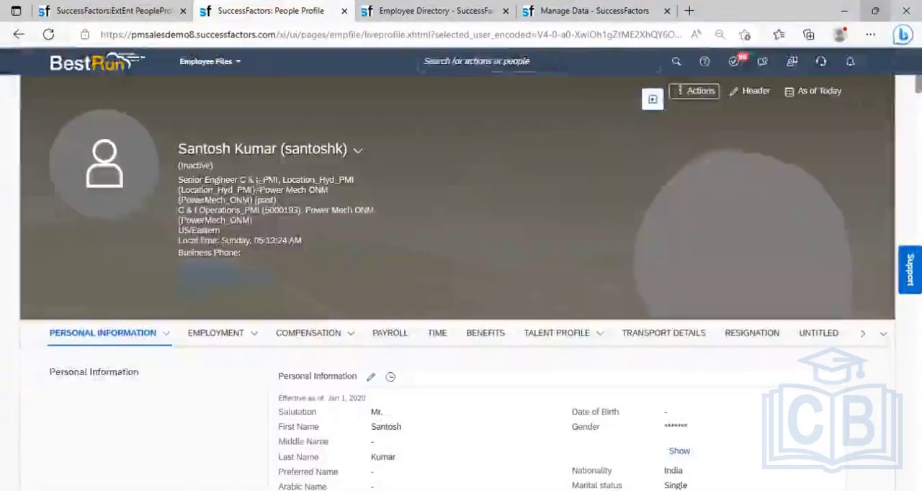
pyautogui.click(405, 10)
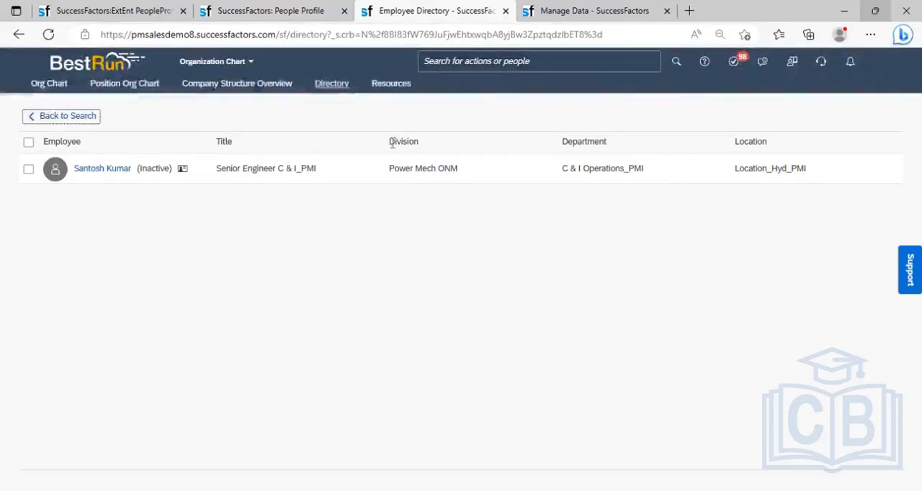
pyautogui.click(278, 19)
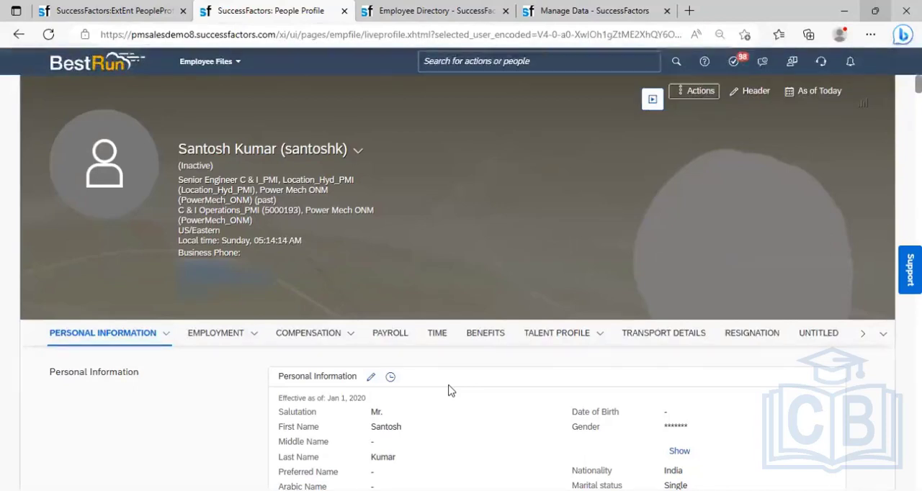
pyautogui.click(421, 13)
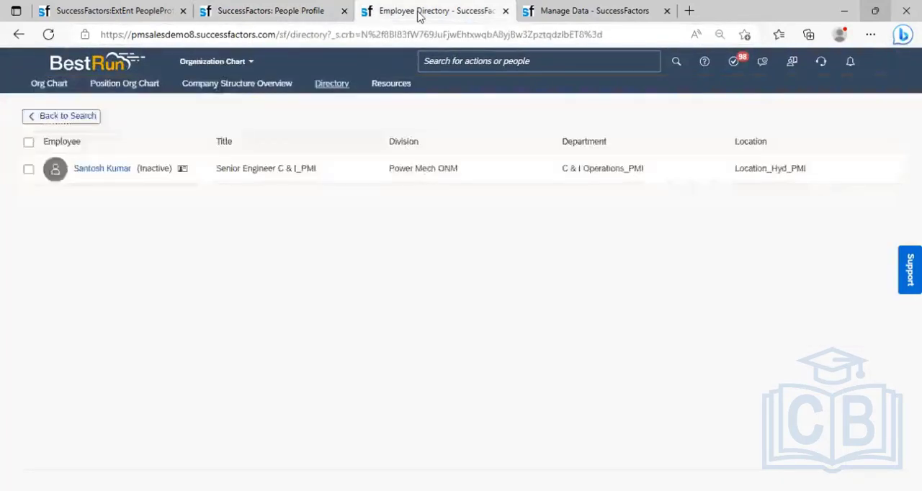
# - Search the actions for "data retention" and open Data Retention Management
pyautogui.click(457, 62)
pyautogui.write('d')
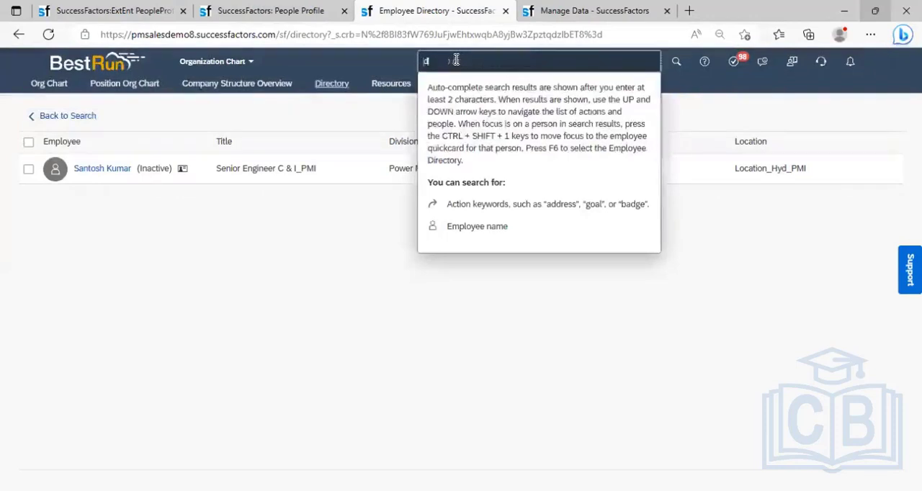
pyautogui.write('ata r')
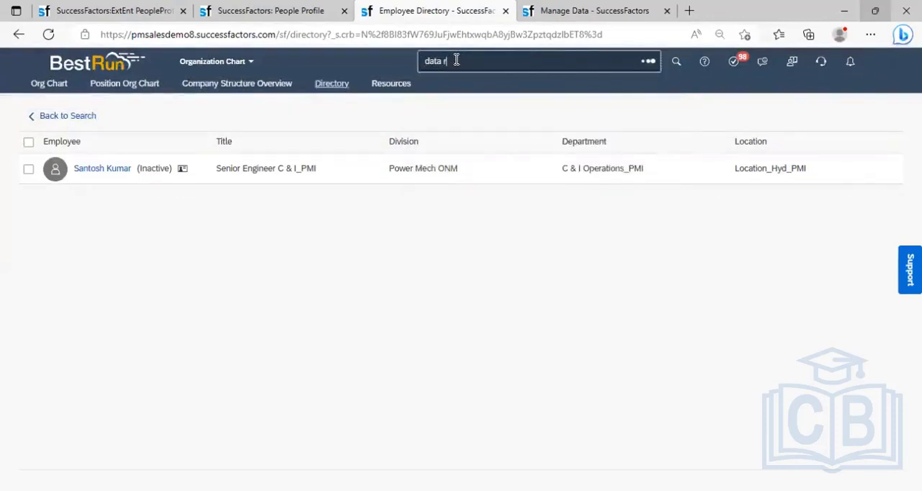
pyautogui.write('etention')
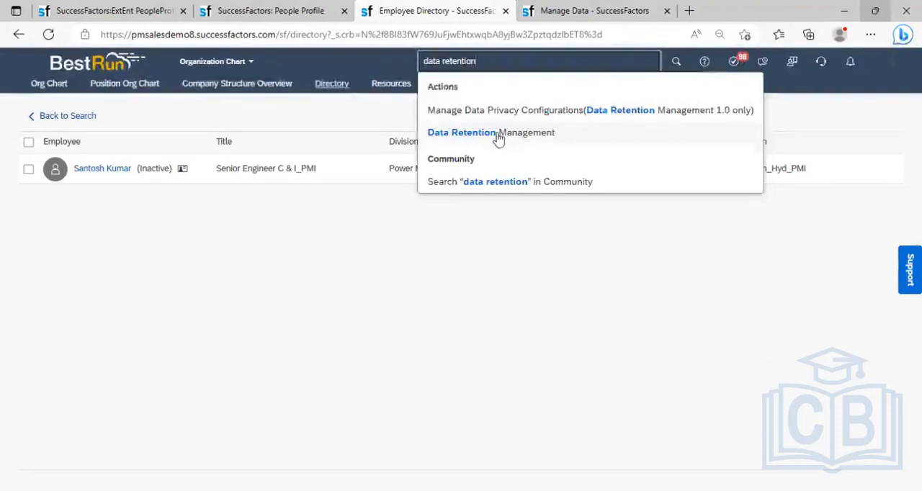
pyautogui.click(499, 134)
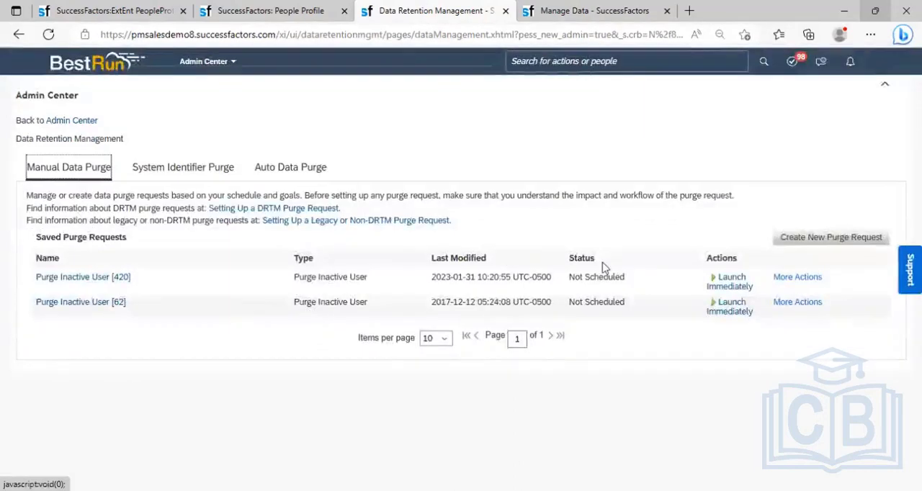
# - Create a new purge request of the type Purge Inactive User
pyautogui.click(832, 244)
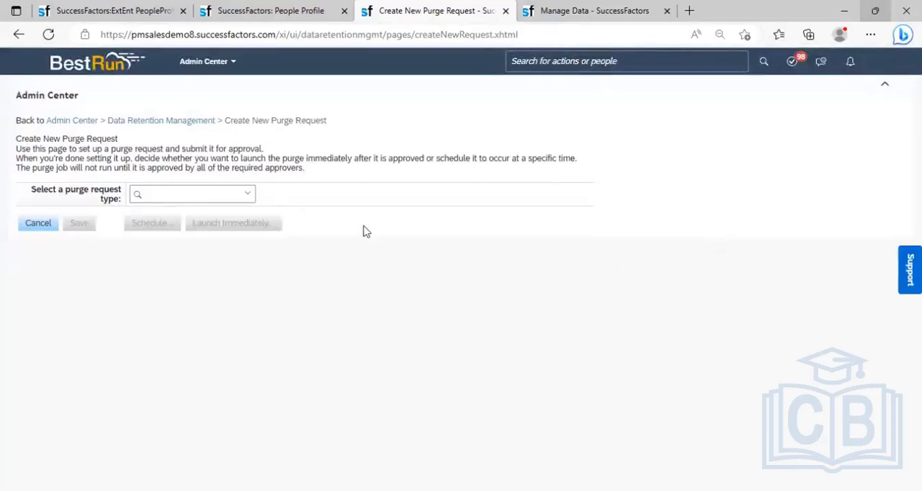
pyautogui.click(245, 195)
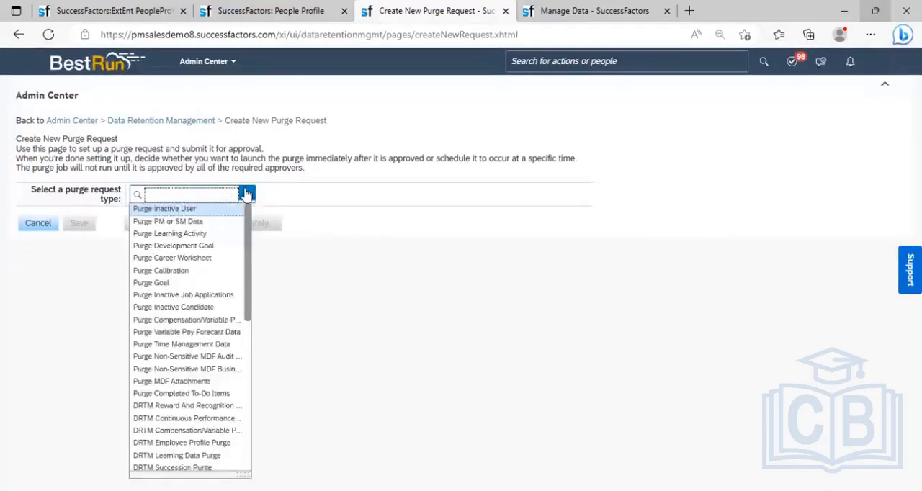
pyautogui.click(166, 210)
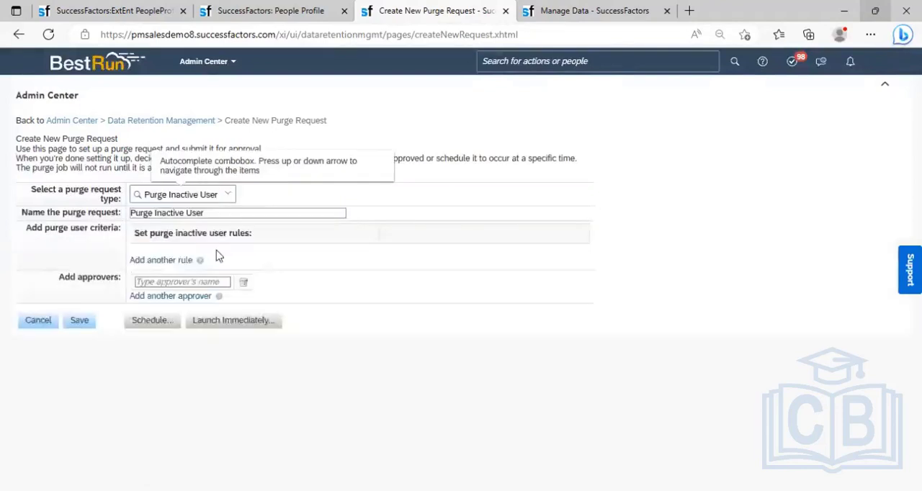
# - Add a purge rule for a single user and choose the retired employee as that user
pyautogui.click(181, 260)
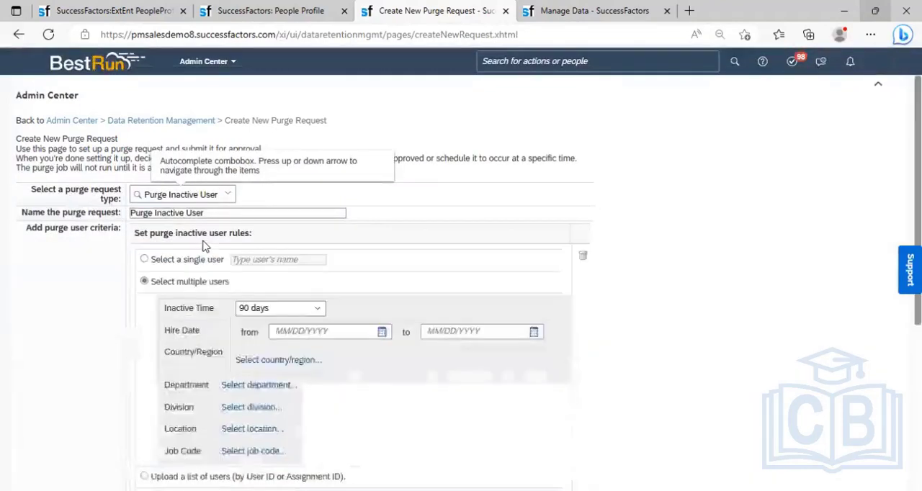
pyautogui.click(144, 260)
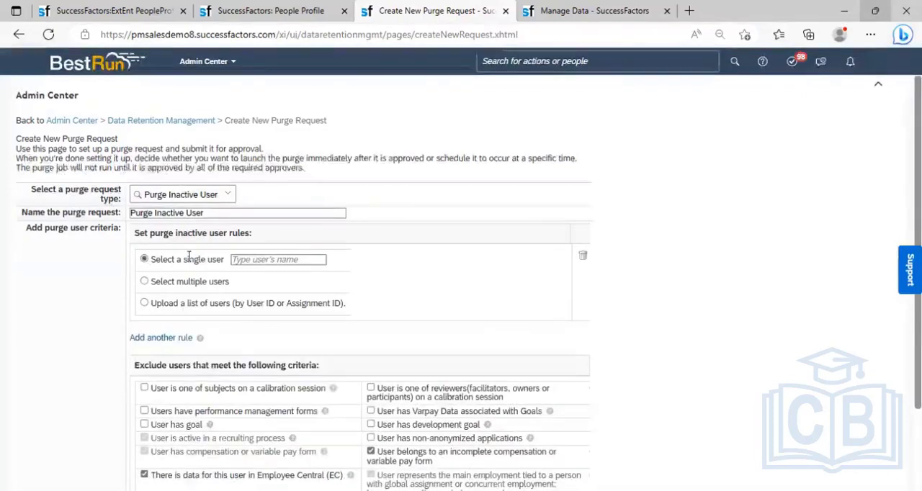
pyautogui.click(255, 264)
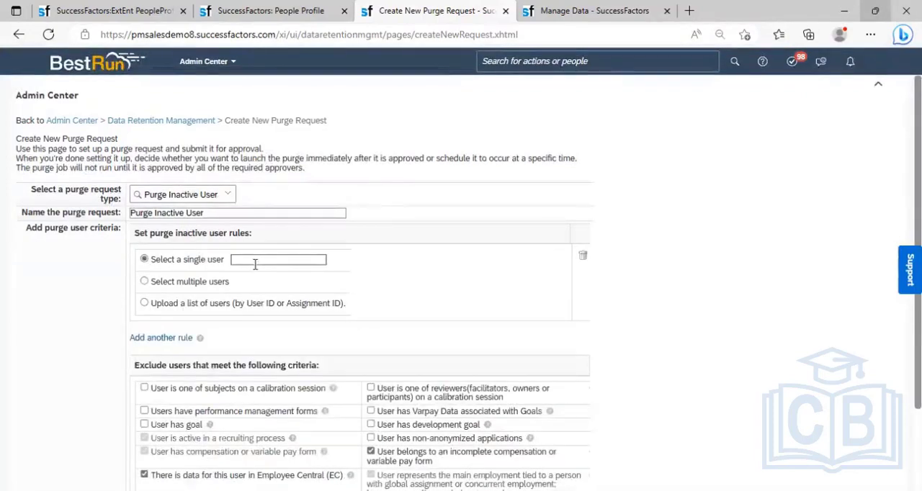
pyautogui.write('santosh')
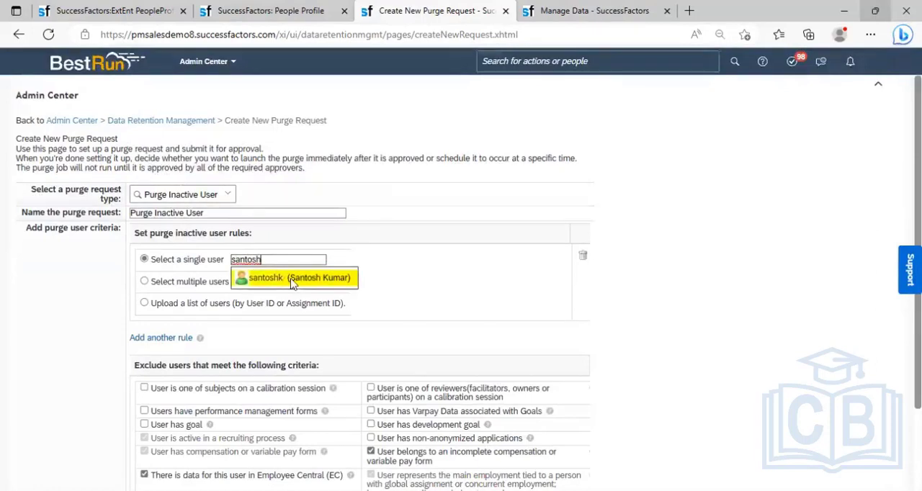
pyautogui.click(301, 279)
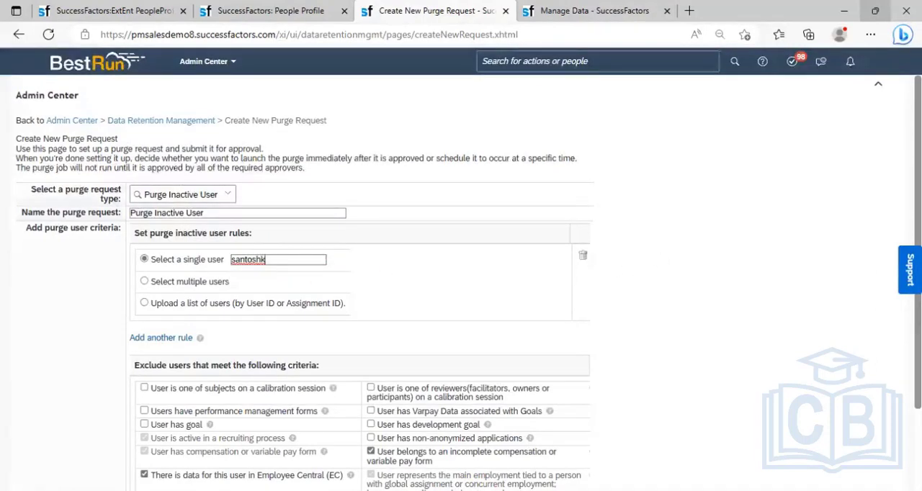
# - Clear the exclusion criteria for an incomplete compensation or variable pay form and for existing Employee Central (EC) data
pyautogui.scroll(-3, 688, 415)
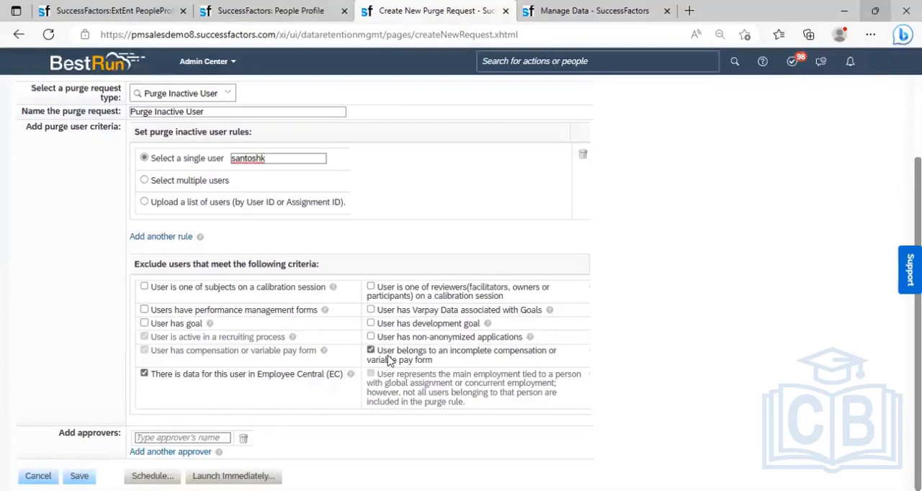
pyautogui.click(436, 354)
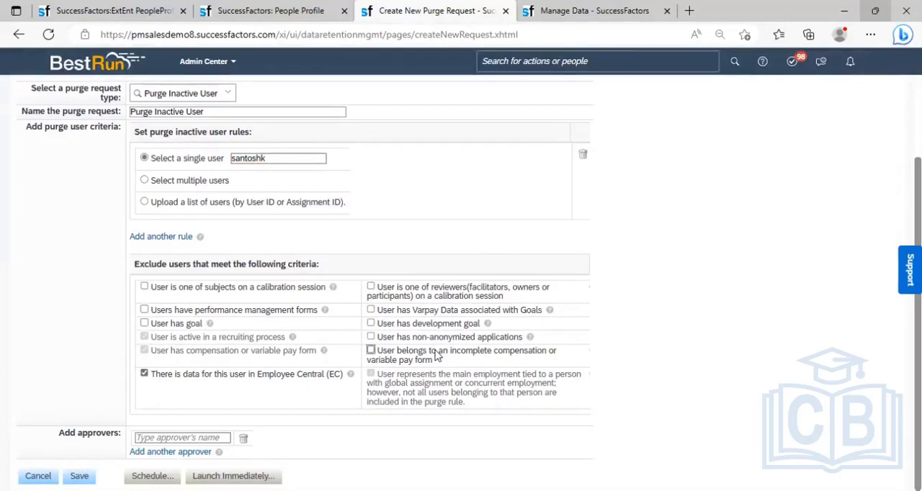
pyautogui.click(261, 382)
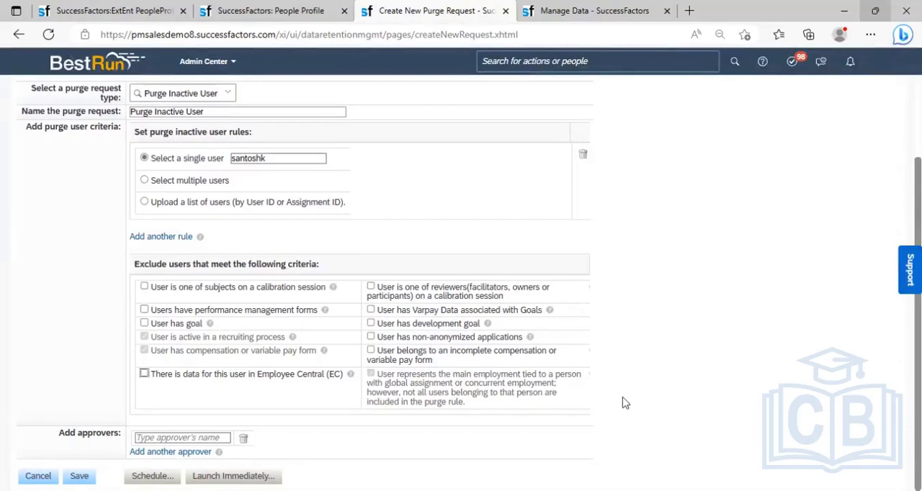
# - Assign the sfadmin account as the first approver of the purge request
pyautogui.click(172, 436)
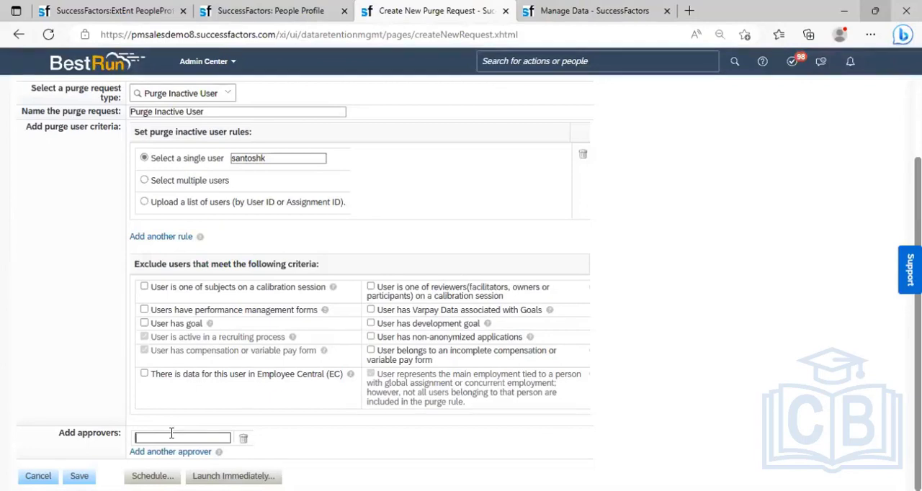
pyautogui.write('sfadmin')
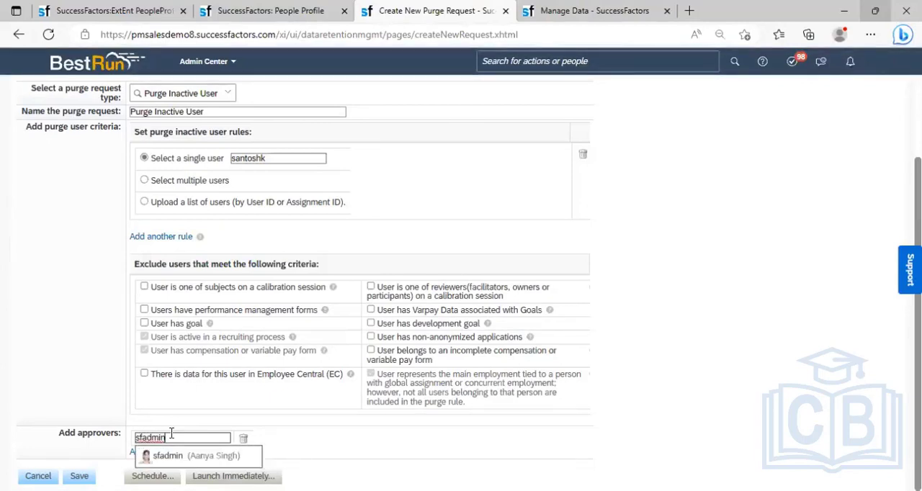
pyautogui.press('Down')
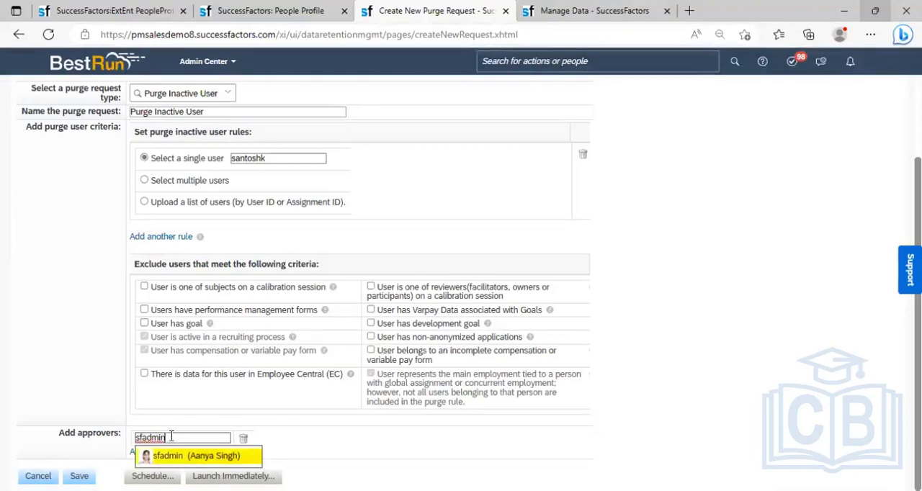
pyautogui.press('Return')
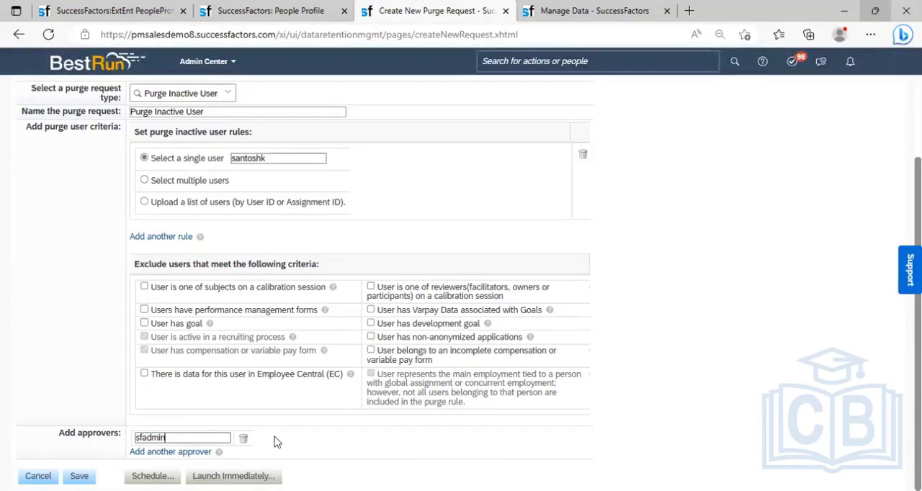
# - Add a second approver to the purge request and enter the approving employee's user name
pyautogui.click(177, 452)
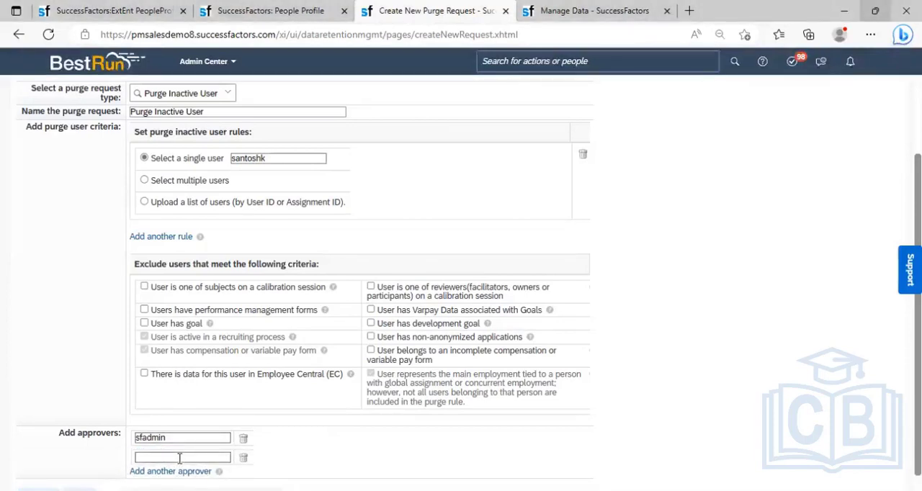
pyautogui.write('syed')
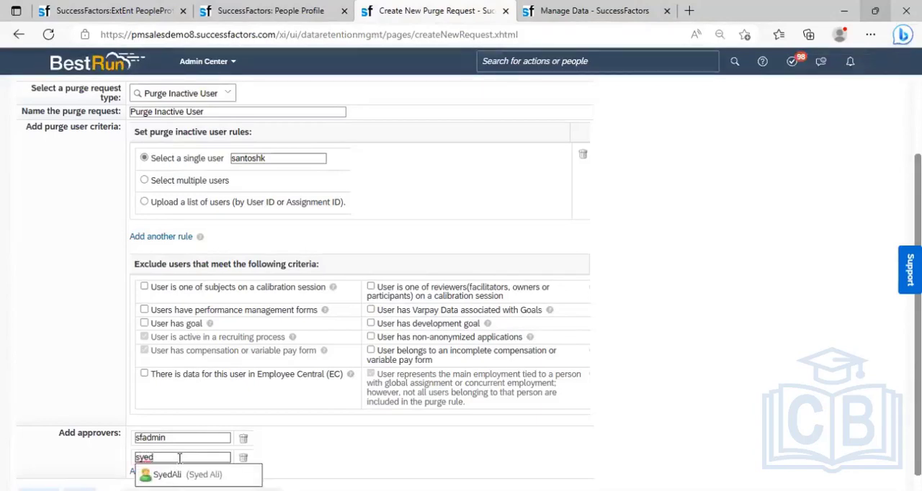
pyautogui.press('Return')
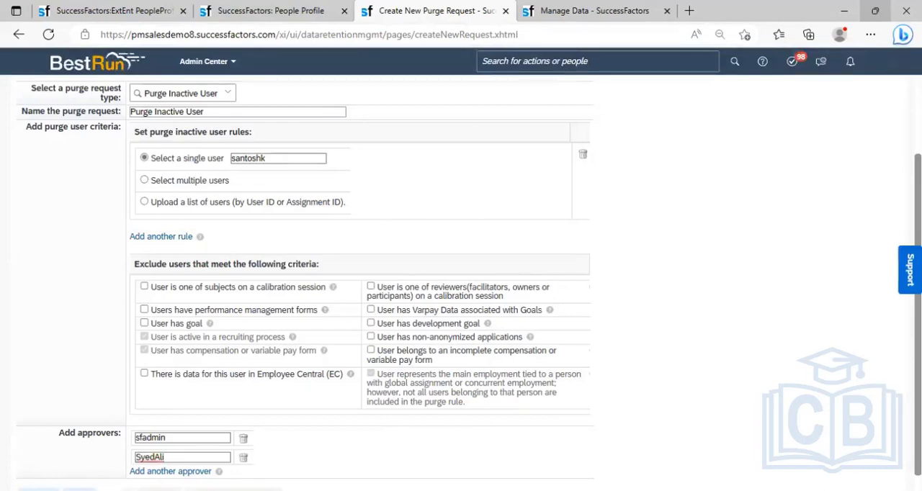
# - Launch the Purge Inactive User request immediately
pyautogui.scroll(-1, 605, 452)
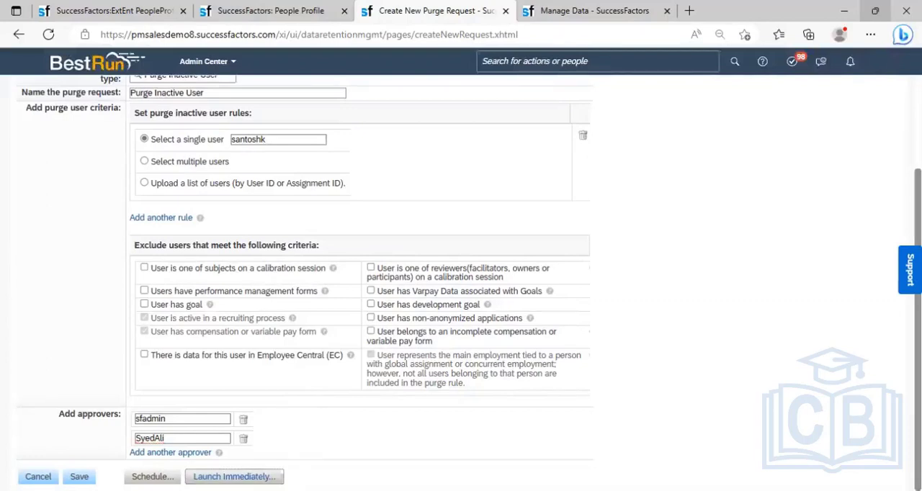
pyautogui.click(233, 477)
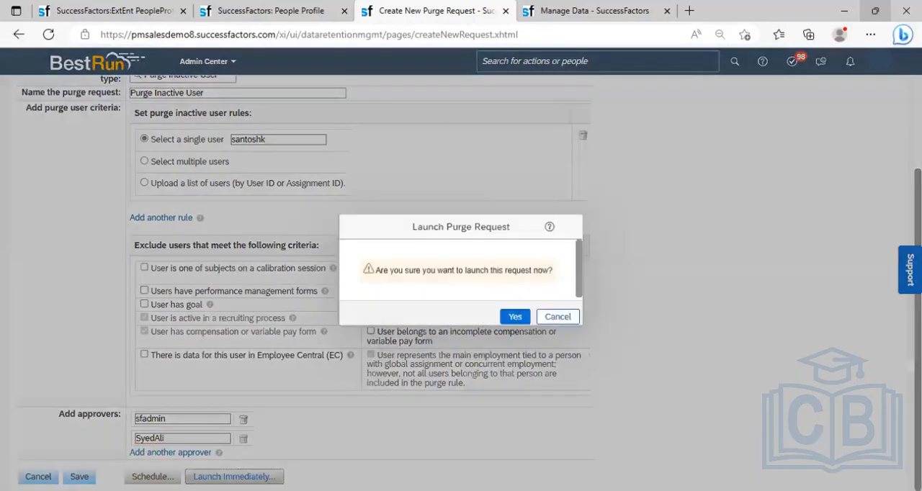
pyautogui.click(516, 317)
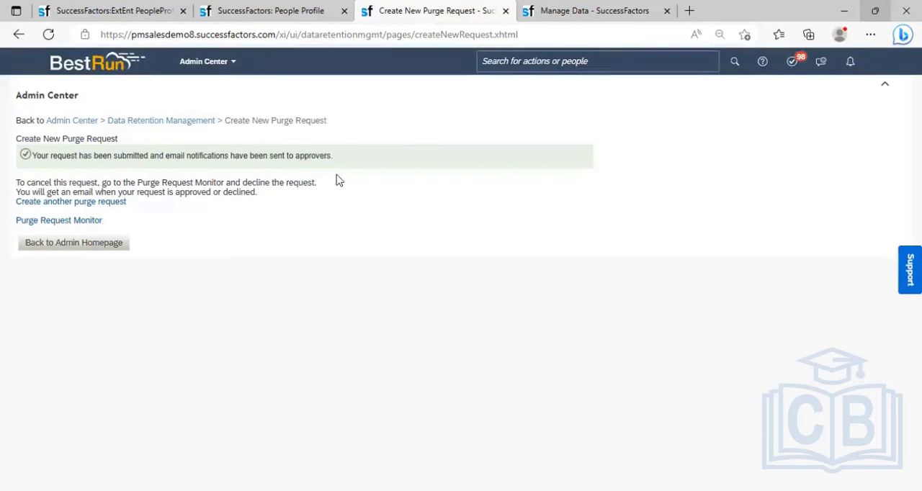
# - Proxy as the sfadmin account, the first approver, and check which user the session is acting for
pyautogui.click(880, 72)
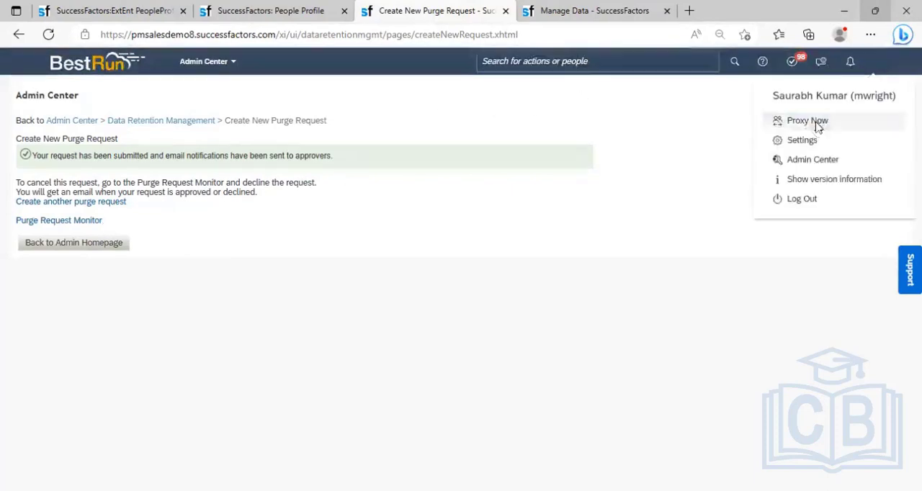
pyautogui.click(818, 126)
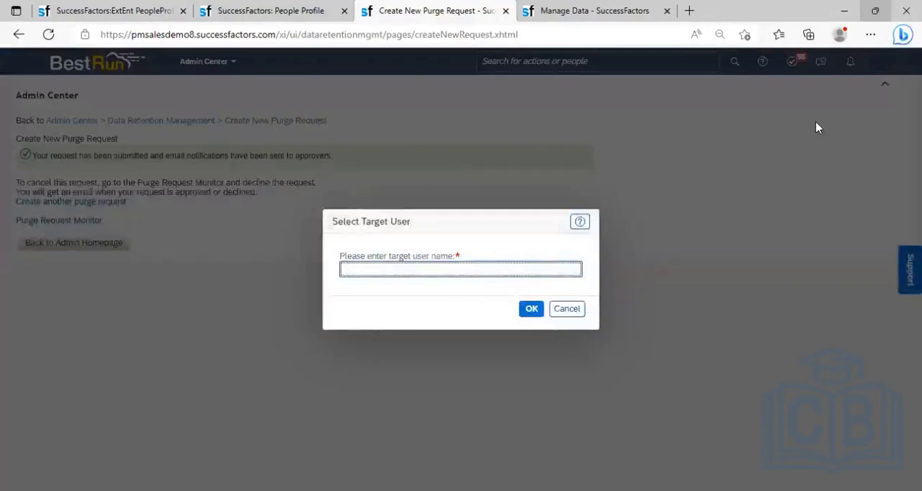
pyautogui.write('sfadmin')
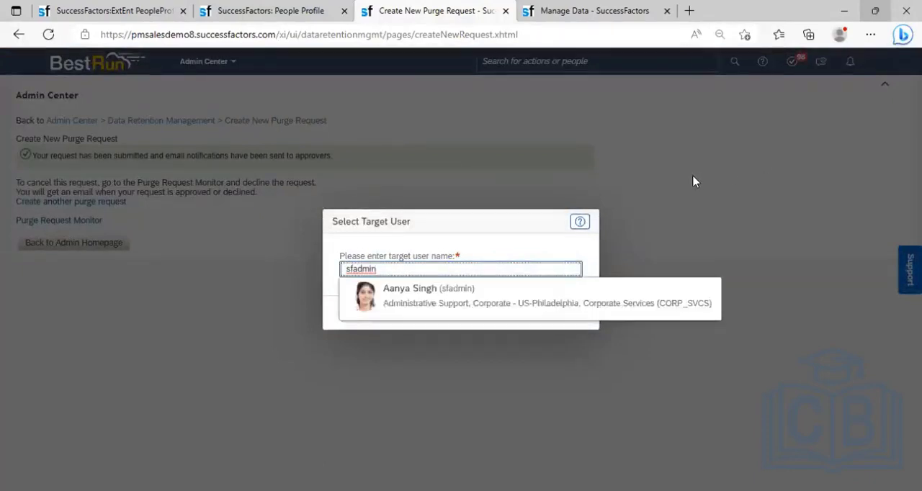
pyautogui.click(461, 300)
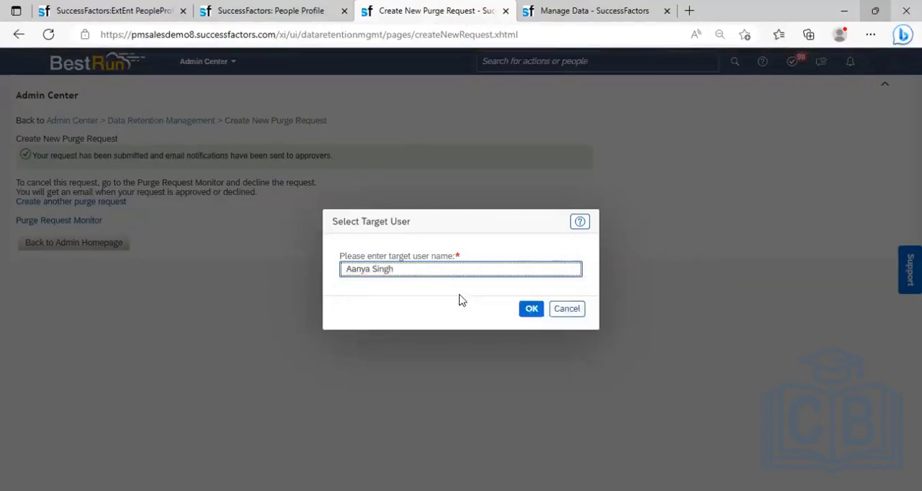
pyautogui.click(532, 311)
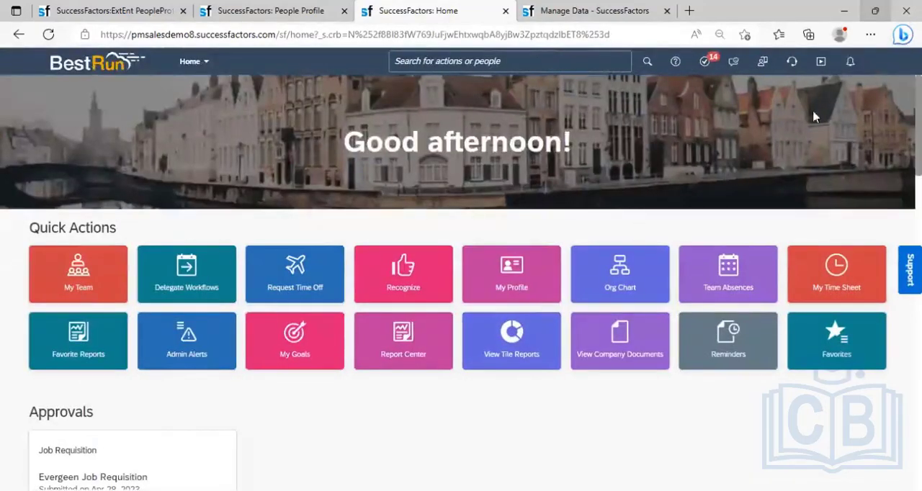
pyautogui.click(873, 65)
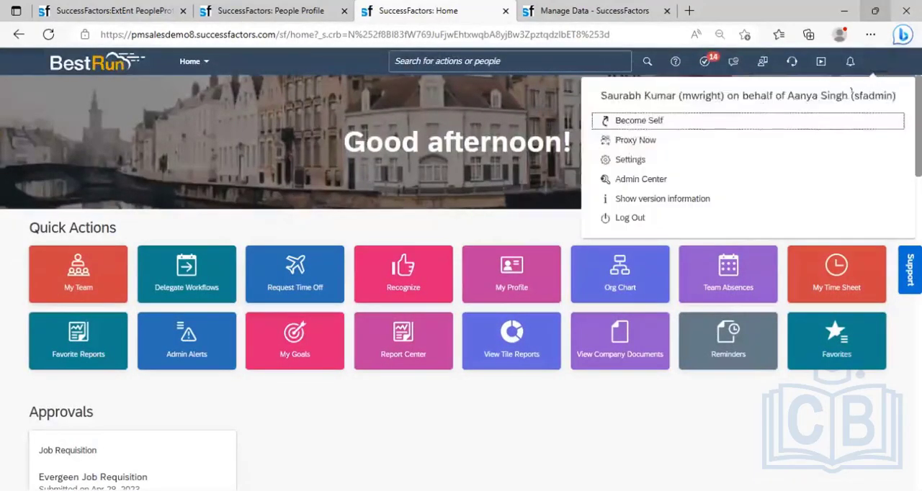
# - Search for the Purge Request Monitor and open it
pyautogui.click(482, 63)
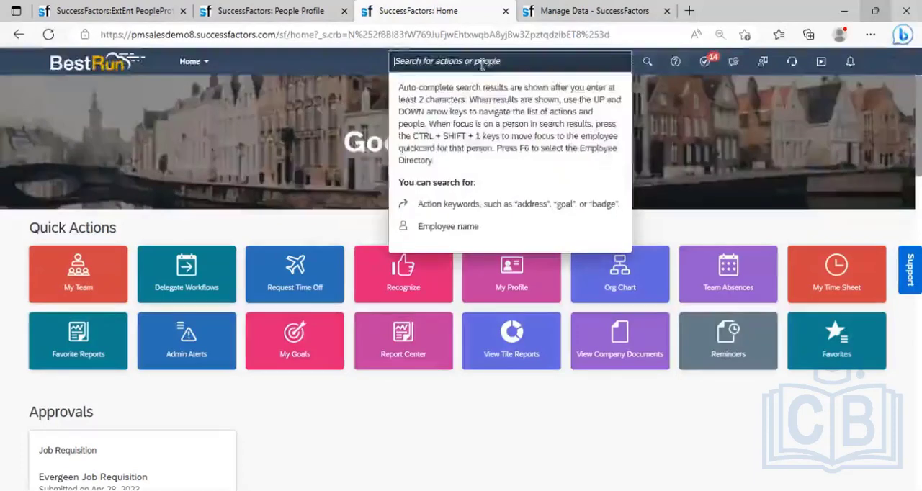
pyautogui.write('p')
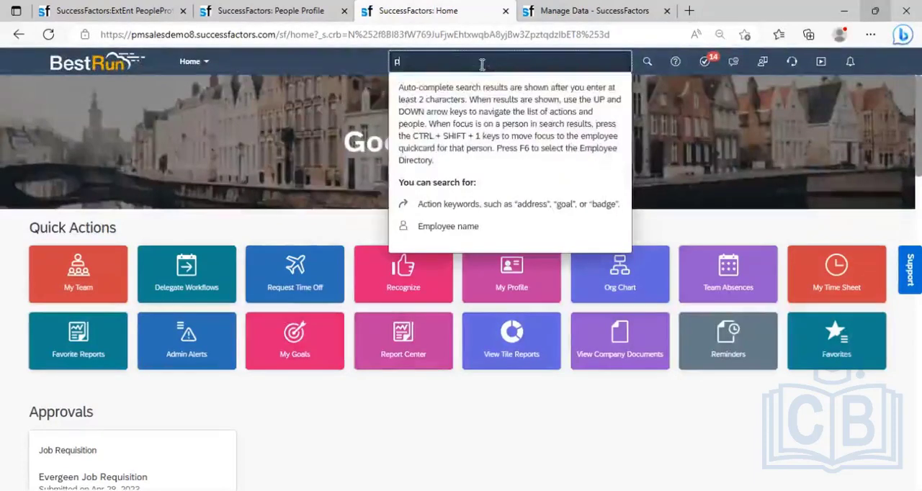
pyautogui.write('urge')
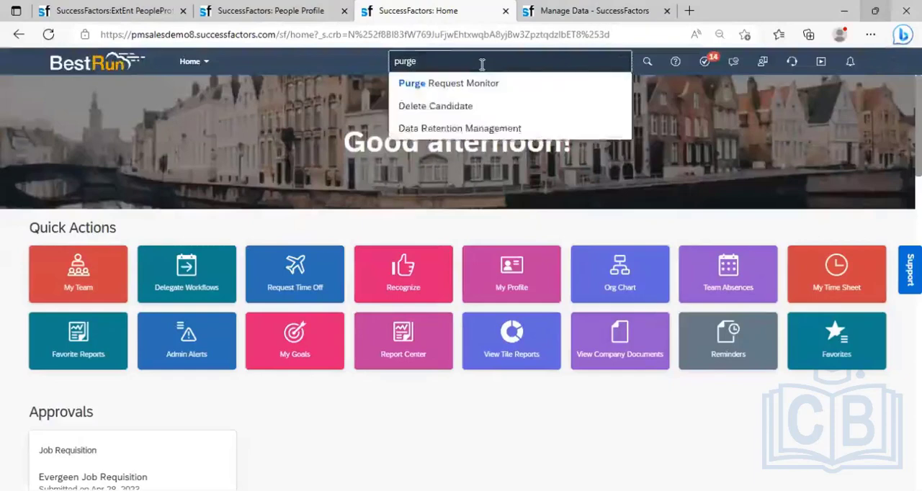
pyautogui.write(' request')
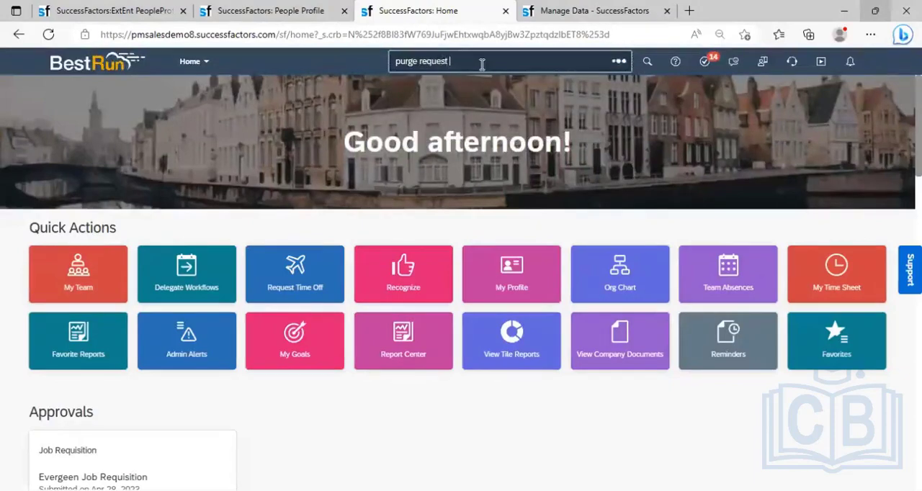
pyautogui.write(' monit')
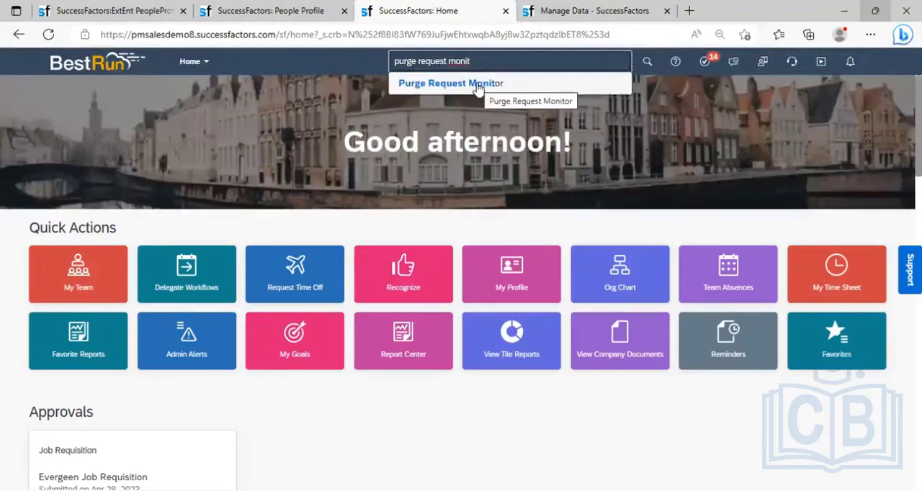
pyautogui.click(477, 87)
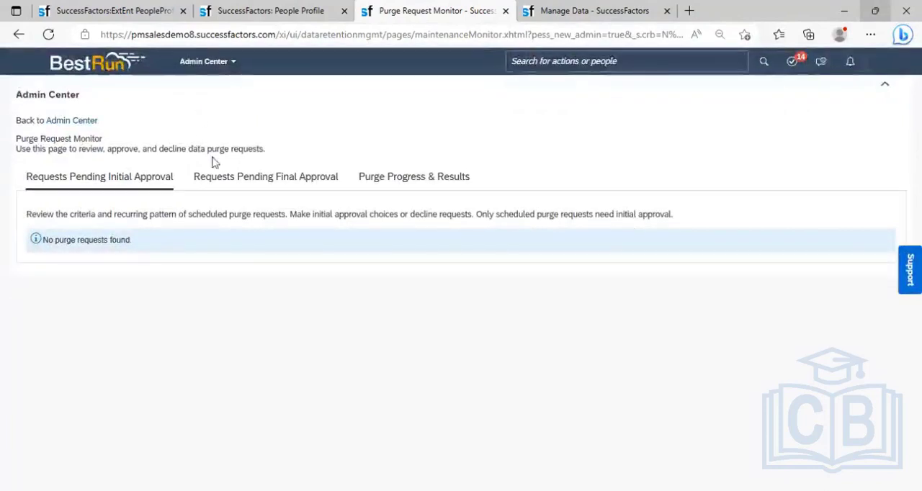
# - Approve the Purge Inactive User request listed among the requests pending final approval
pyautogui.click(274, 187)
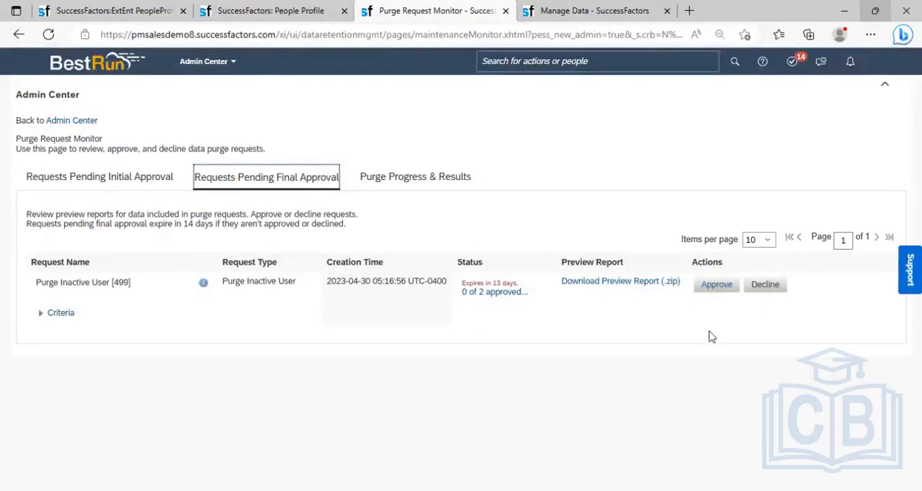
pyautogui.click(709, 286)
pyautogui.click(516, 317)
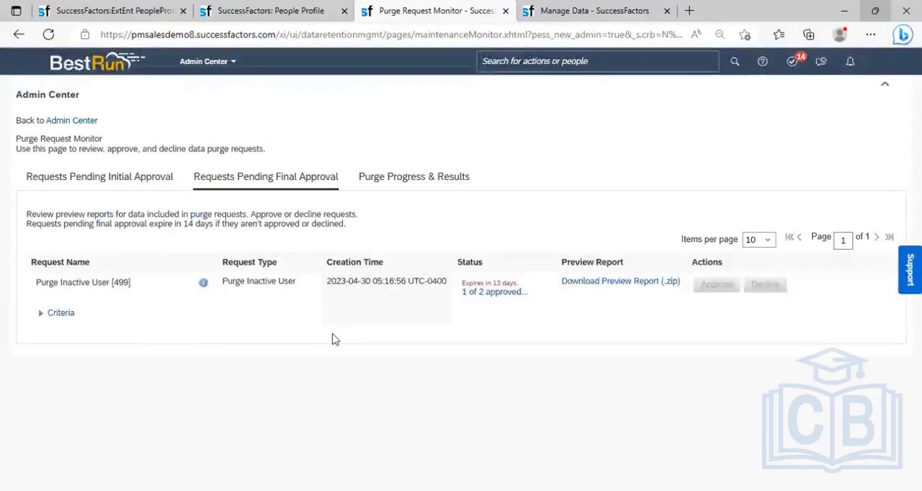
# - Refresh the monitor and check both the purge progress and results and the requests pending final approval for the approved request
pyautogui.click(409, 185)
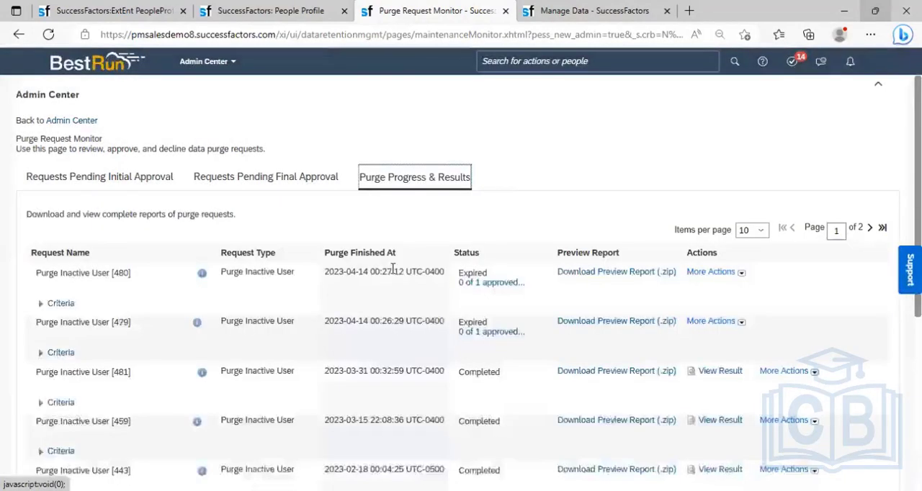
pyautogui.click(49, 37)
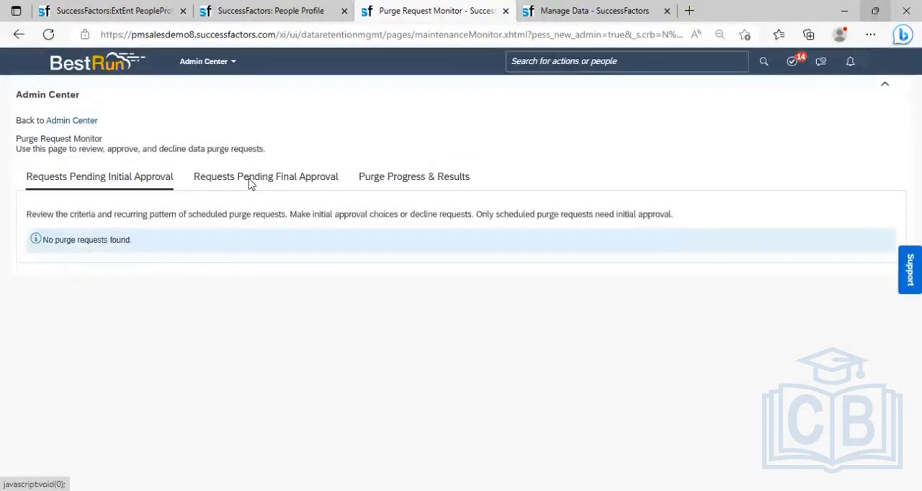
pyautogui.click(238, 178)
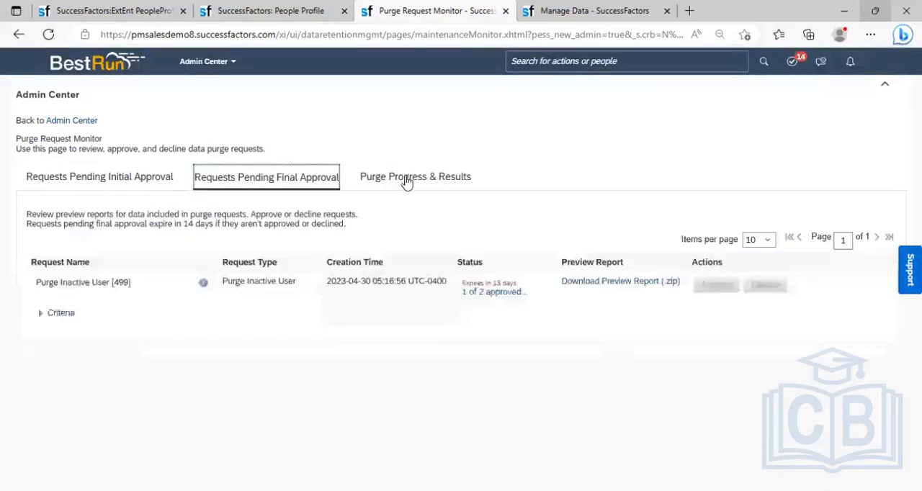
pyautogui.click(406, 180)
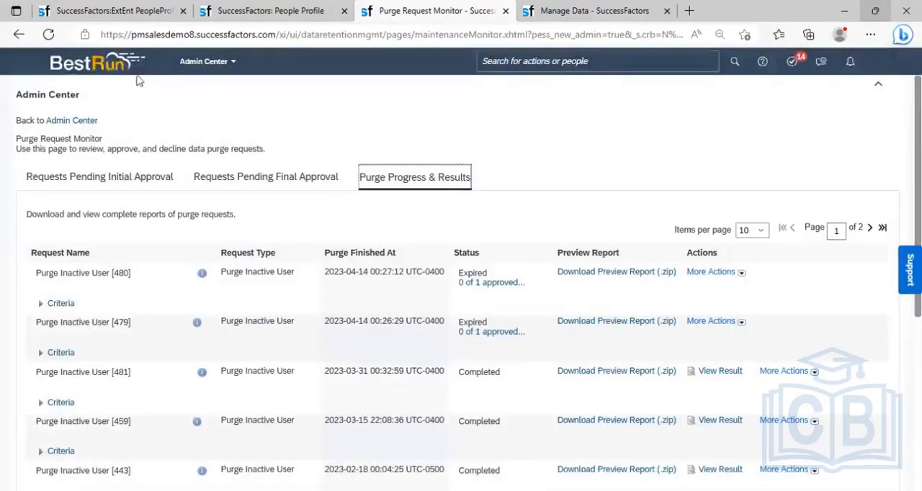
pyautogui.click(43, 36)
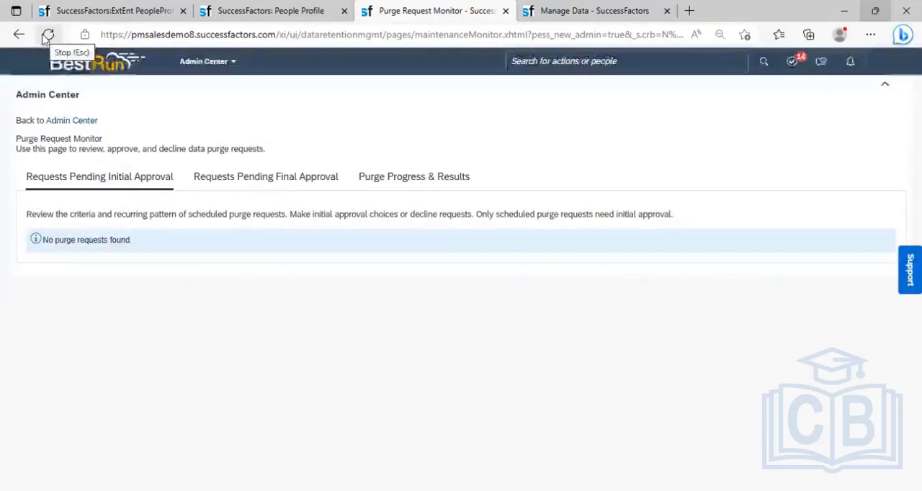
pyautogui.click(271, 189)
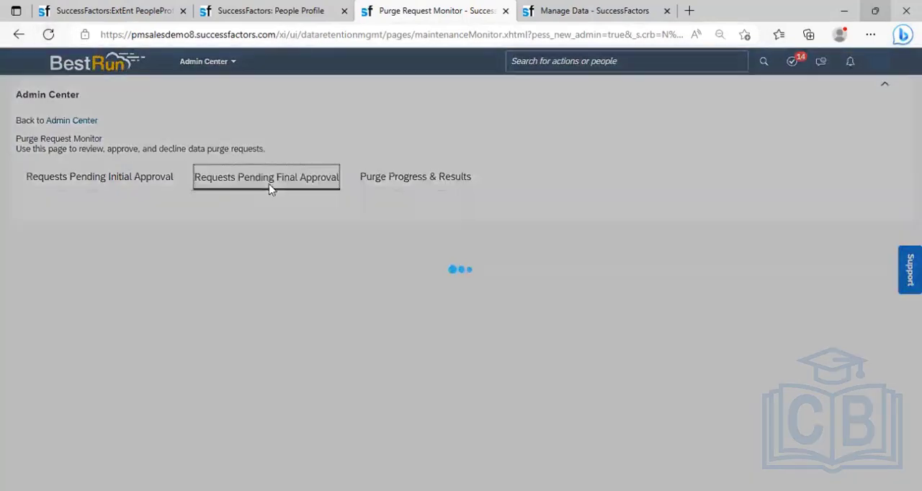
pyautogui.click(415, 180)
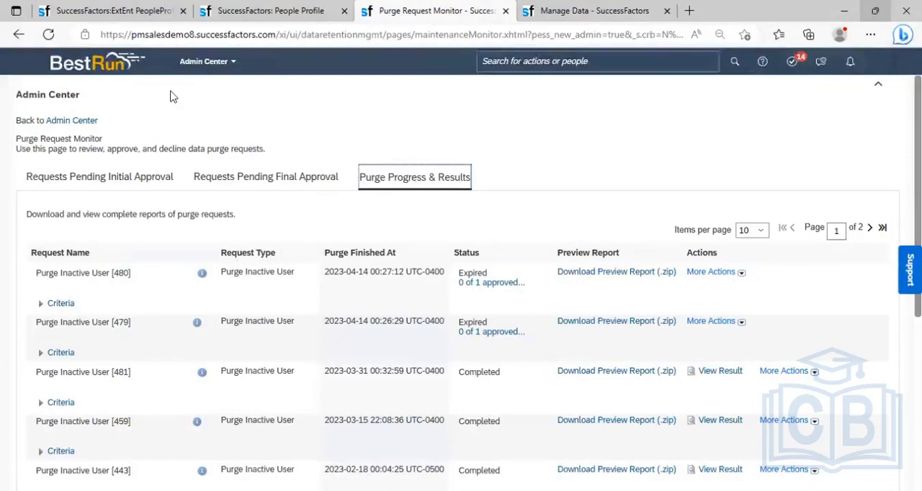
pyautogui.click(49, 35)
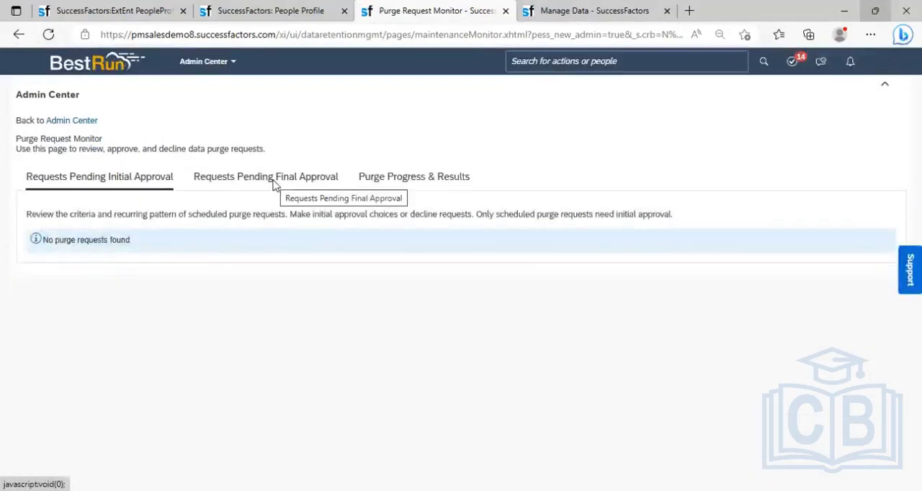
pyautogui.click(275, 186)
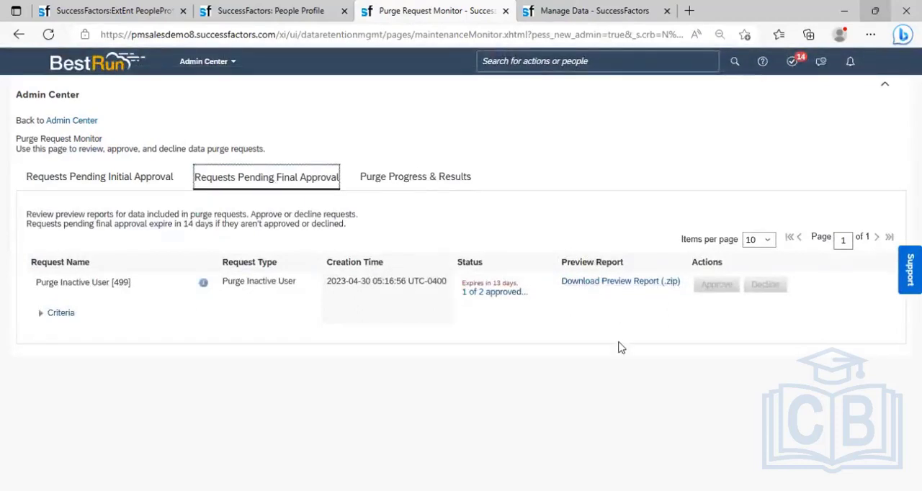
# - Open the pending request's preview report in Excel, examine the user ID and name entries of the listed employee, and close the report
pyautogui.click(613, 285)
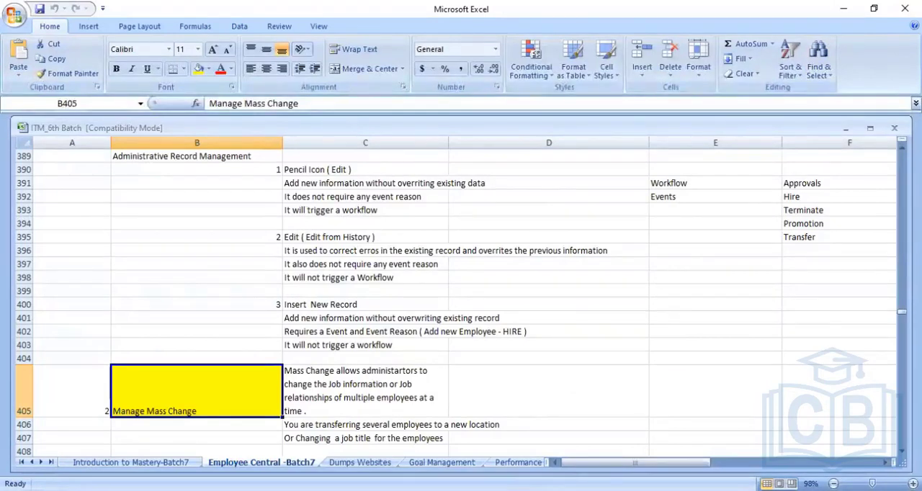
pyautogui.hotkey('alt', 'Tab')
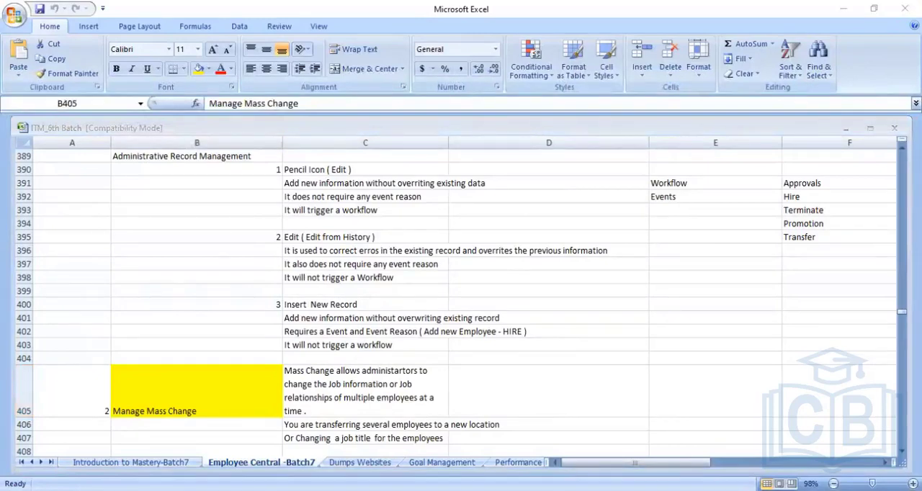
pyautogui.click(195, 197)
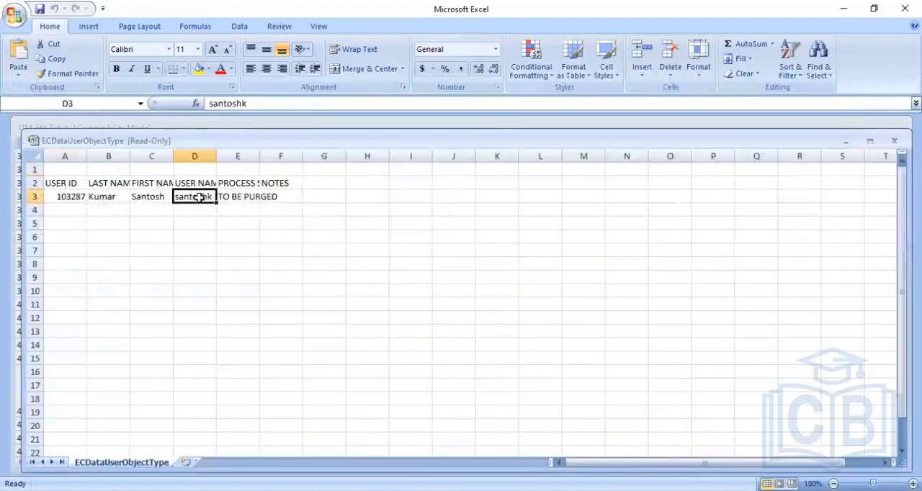
pyautogui.click(137, 199)
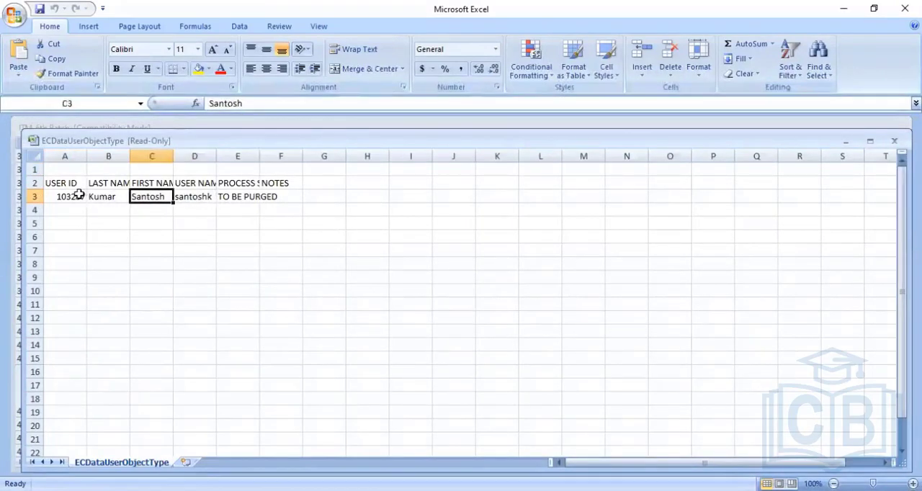
pyautogui.click(77, 196)
pyautogui.click(143, 196)
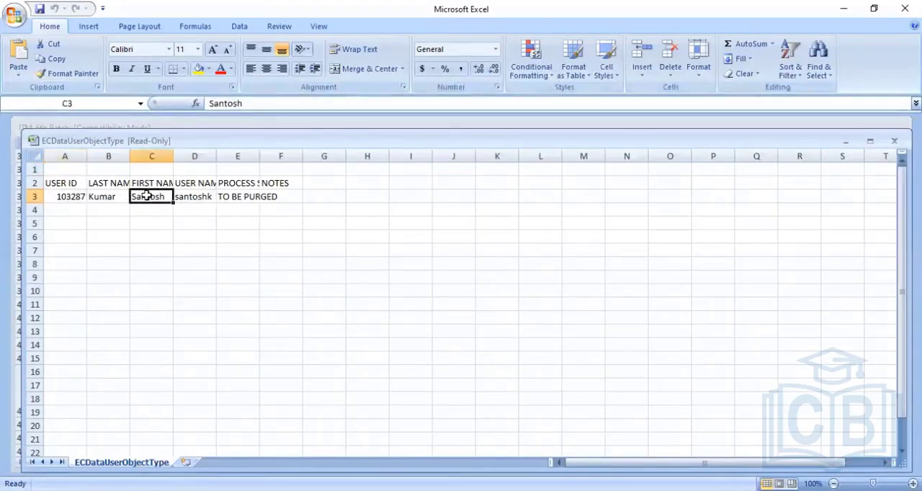
pyautogui.click(192, 196)
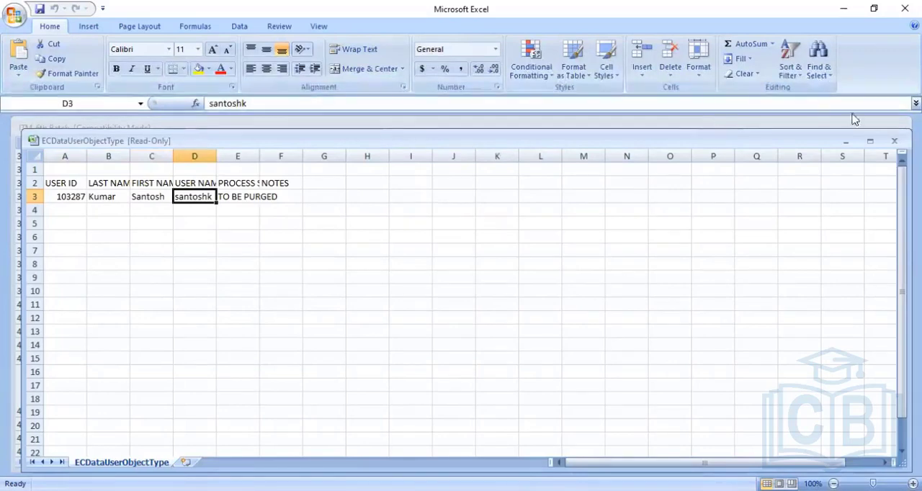
pyautogui.click(893, 142)
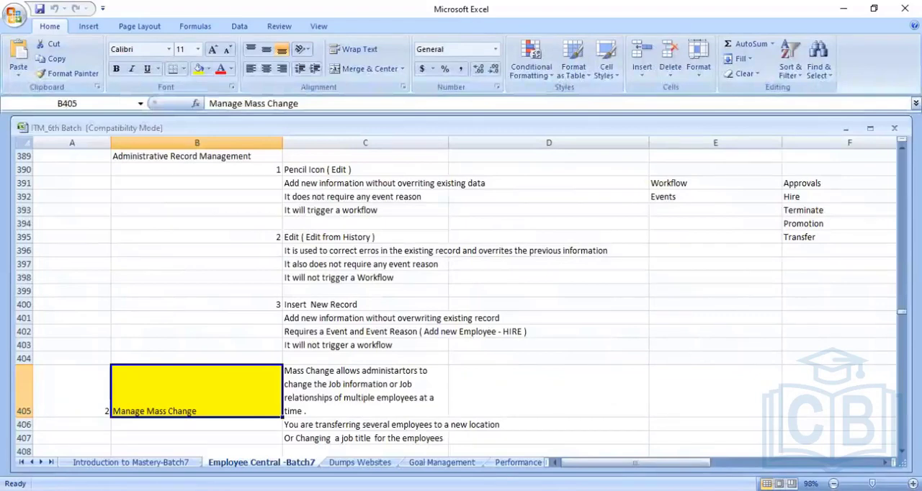
# - Open the EmployeeProfileBackgroundObjectType preview report, examine the user ID listed for purging, and close the report
pyautogui.click(490, 334)
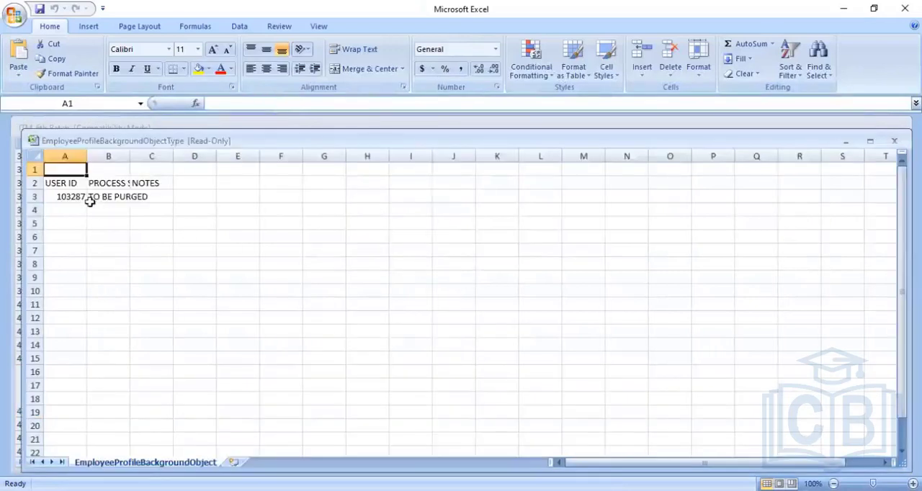
pyautogui.click(79, 198)
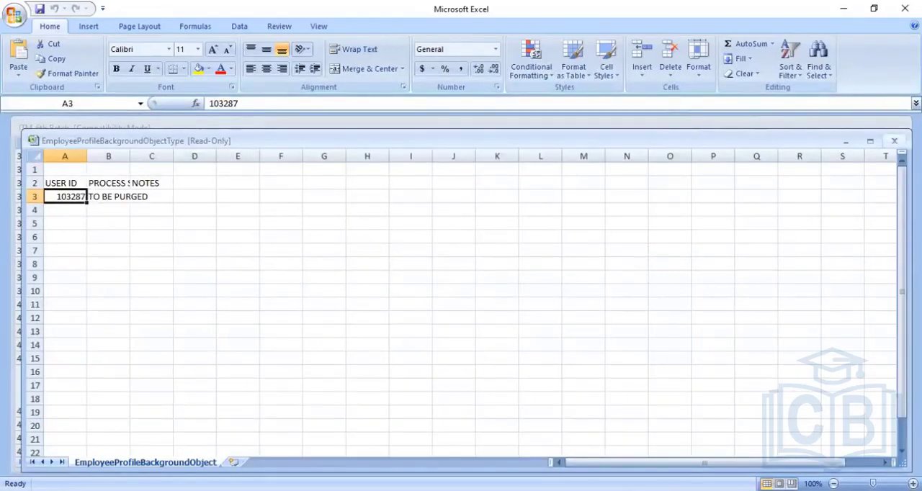
pyautogui.click(895, 140)
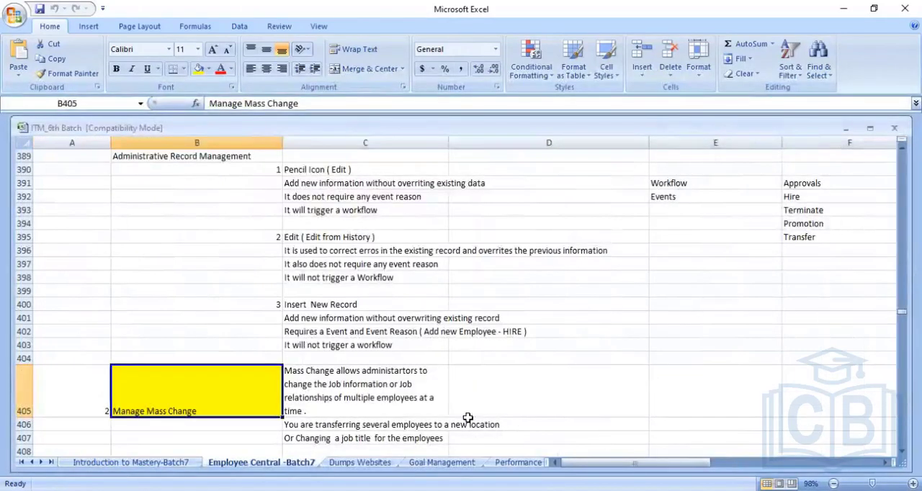
# - Examine the RCMCandidateObjectType and SMNominationObjectType preview reports for the employee's entries, closing each report
pyautogui.hotkey('alt', 'Tab')
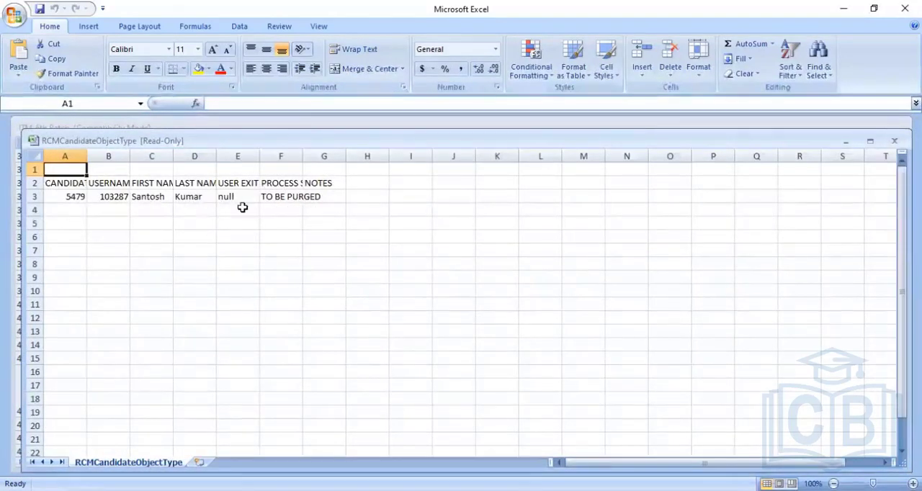
pyautogui.click(132, 202)
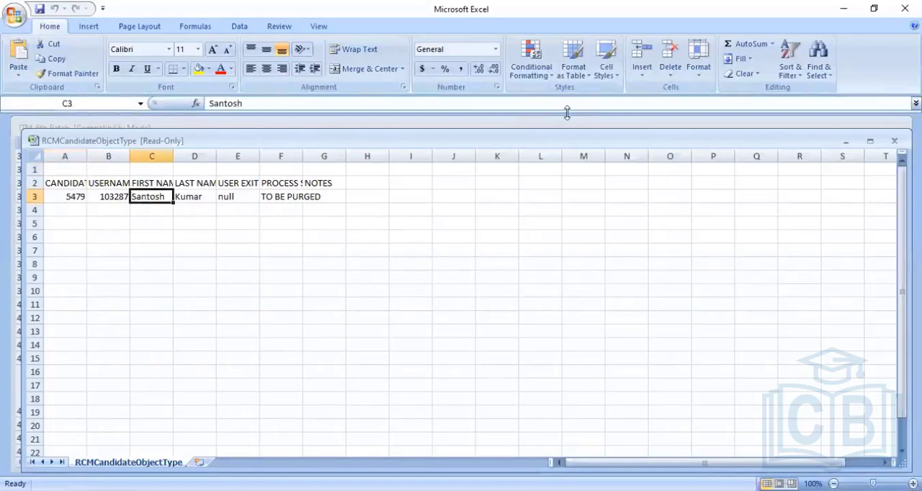
pyautogui.click(895, 141)
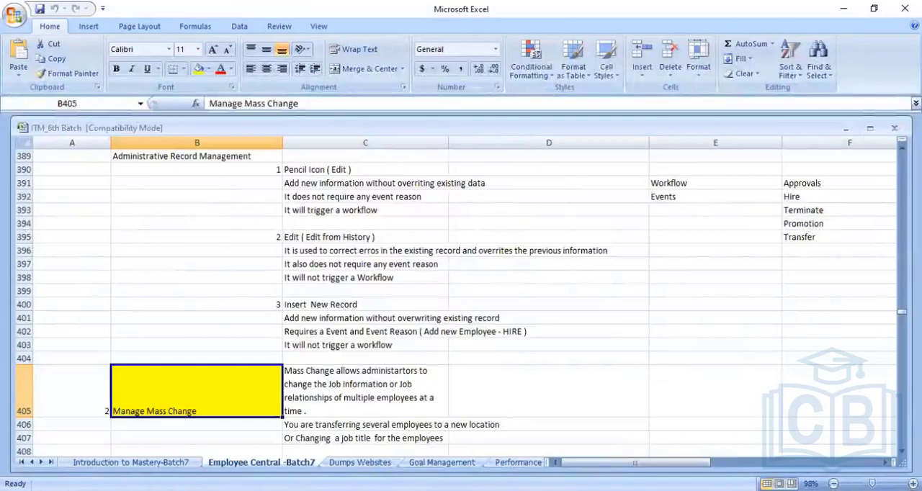
pyautogui.hotkey('alt', 'Tab')
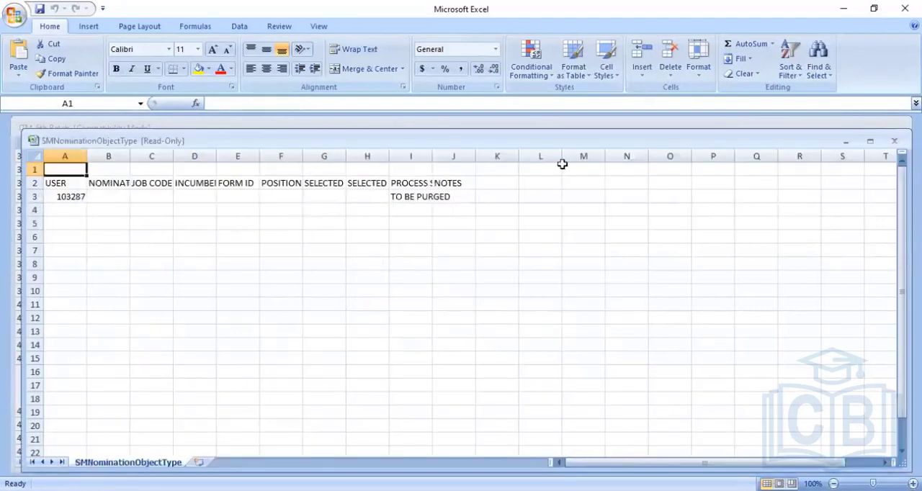
pyautogui.click(894, 140)
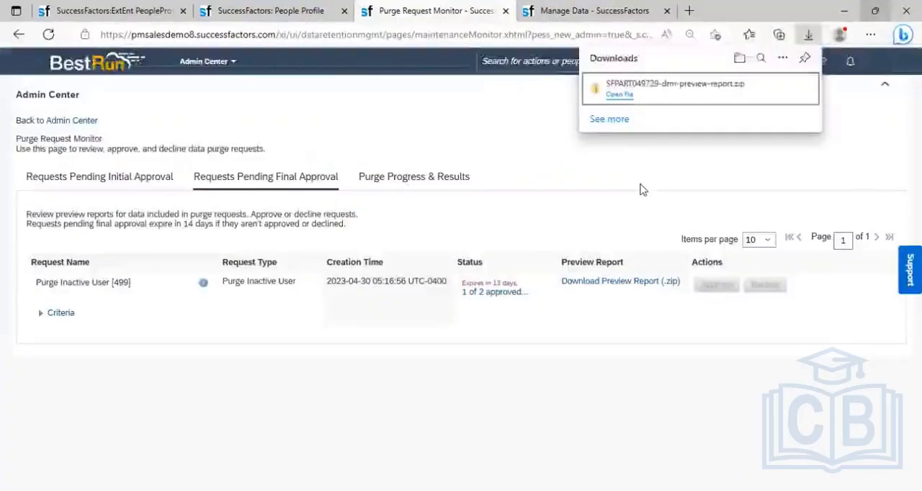
# - Switch to the inactive employee's People Profile, dismiss the active session warning, and reload the profile to check whether it still exists
pyautogui.click(643, 190)
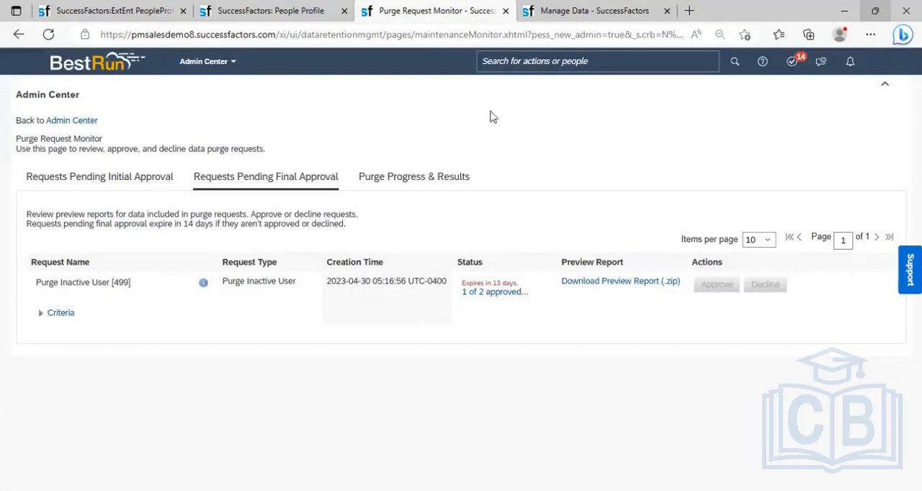
pyautogui.click(273, 13)
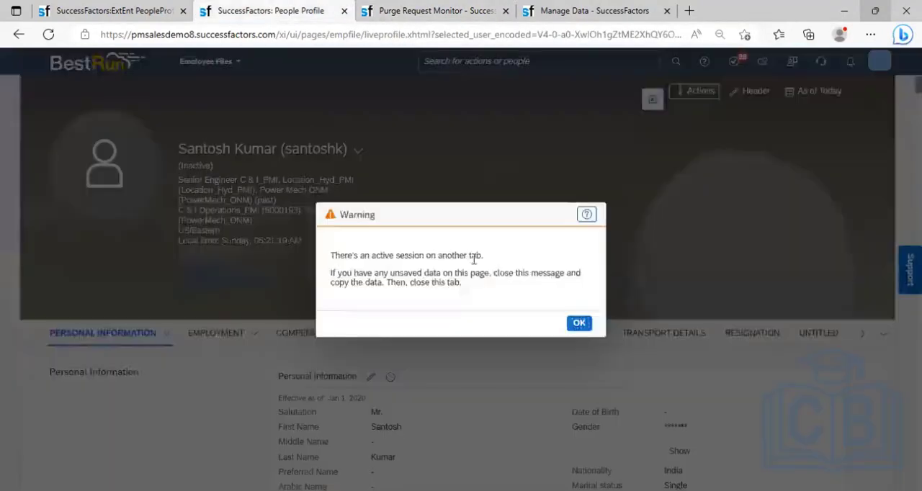
pyautogui.click(579, 323)
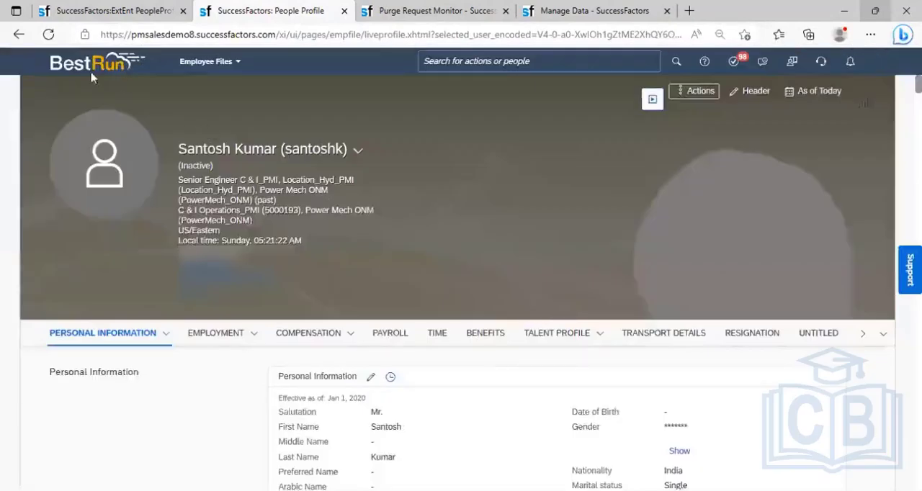
pyautogui.click(49, 34)
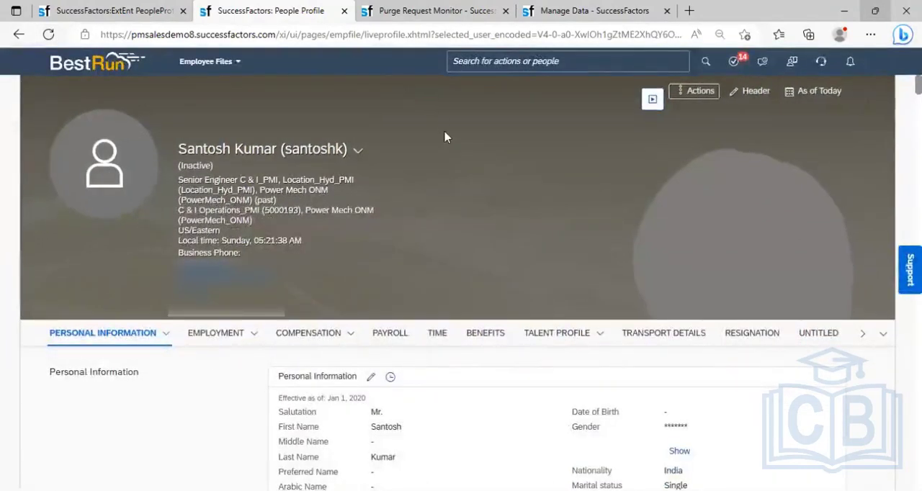
# - Return to the purge preview files, examine the SMUserDataObjectType and UserObjectType reports, close both, and minimize Excel
pyautogui.click(431, 12)
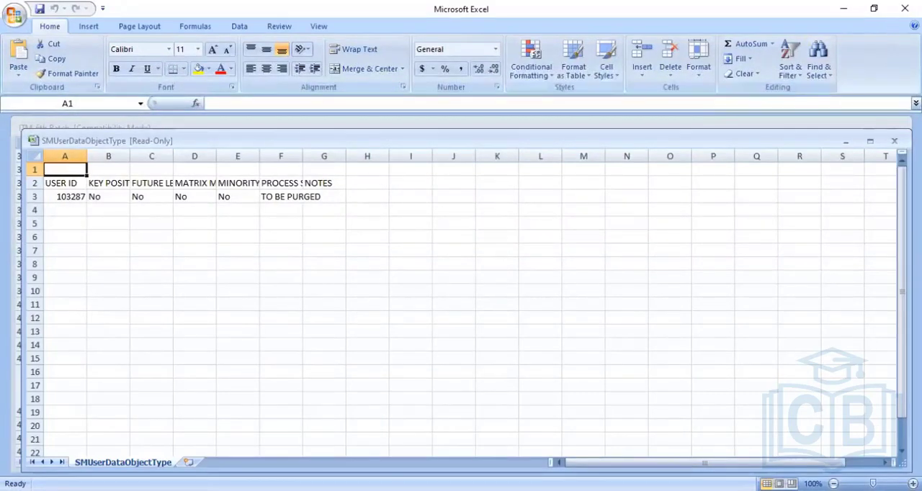
pyautogui.click(905, 9)
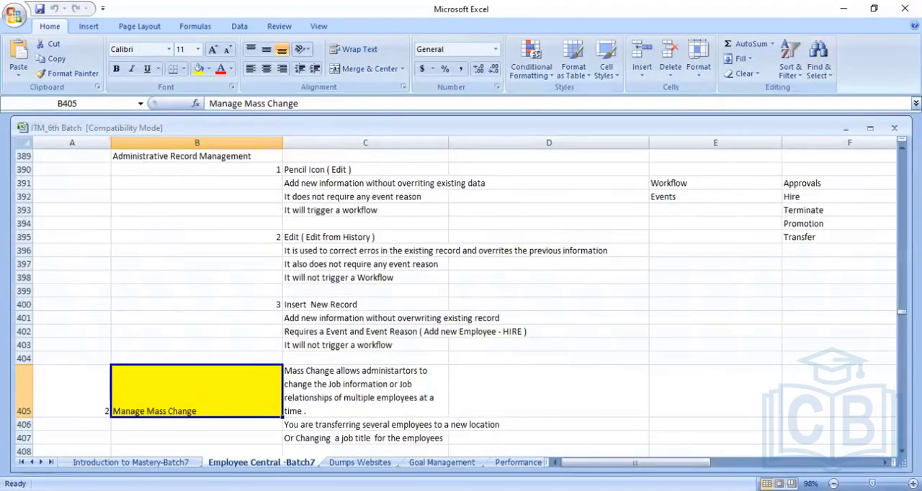
pyautogui.hotkey('alt', 'Tab')
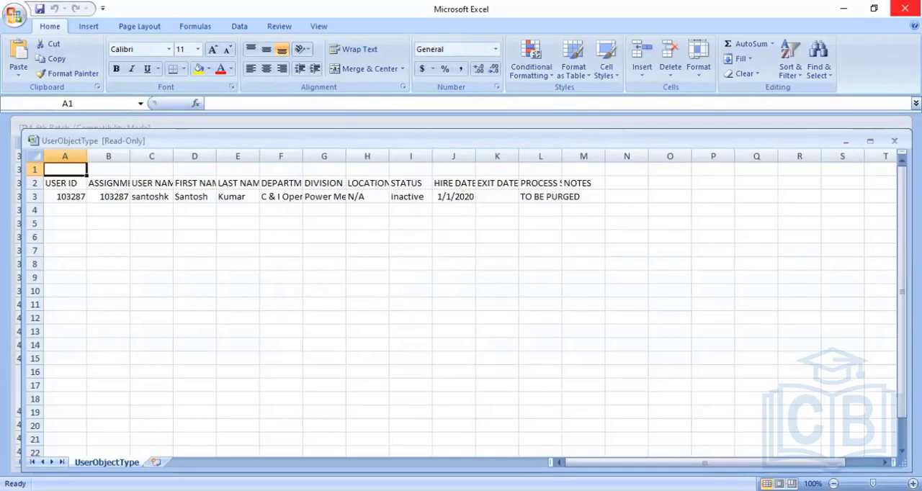
pyautogui.click(905, 8)
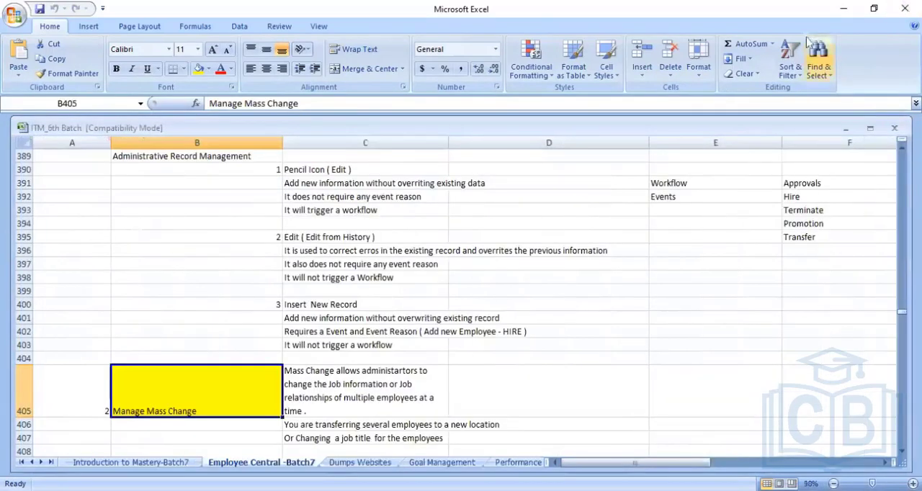
pyautogui.click(846, 10)
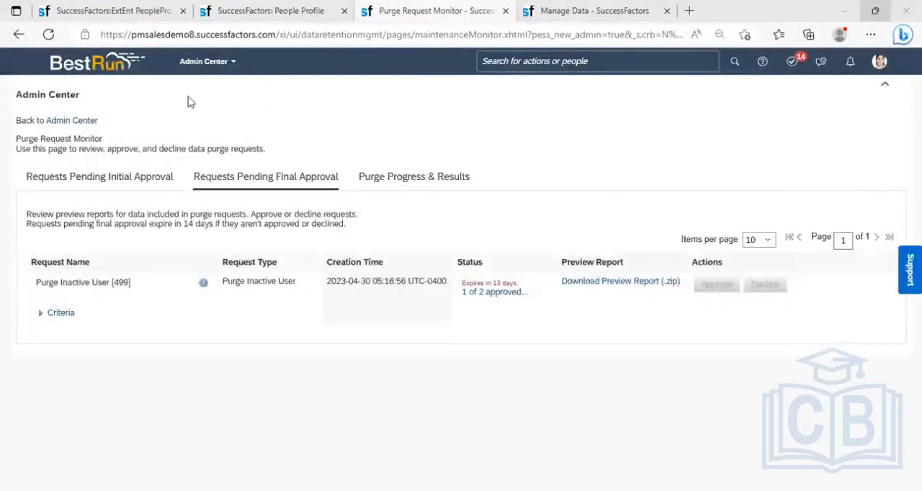
# - Reload the Purge Request Monitor and check the inactive user request under pending final approval and under purge progress and results
pyautogui.click(188, 97)
pyautogui.click(47, 38)
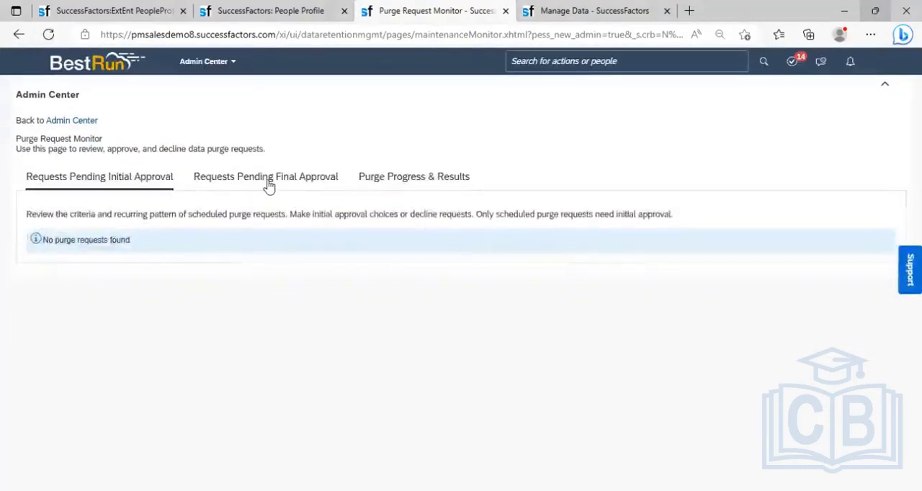
pyautogui.click(267, 180)
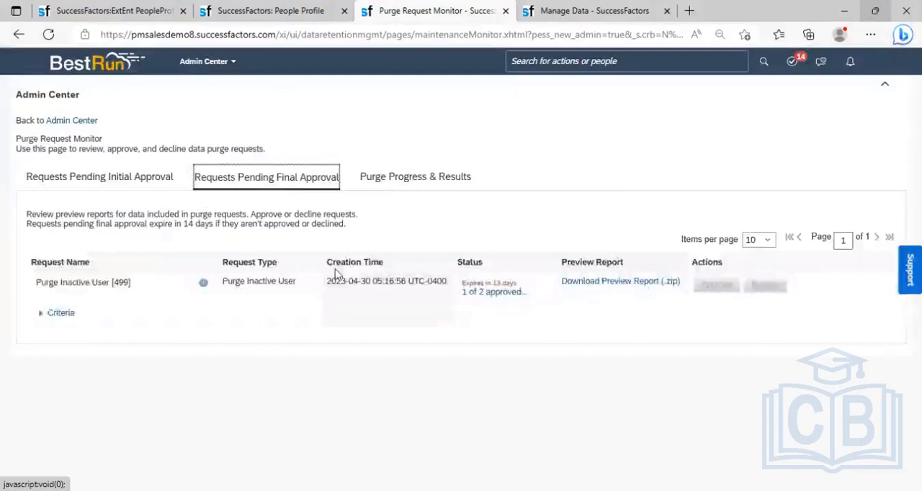
pyautogui.click(407, 181)
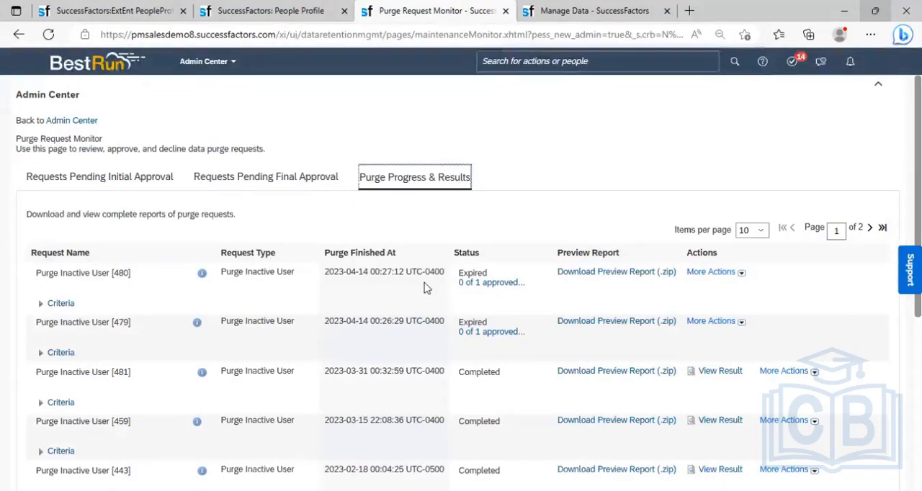
pyautogui.click(299, 184)
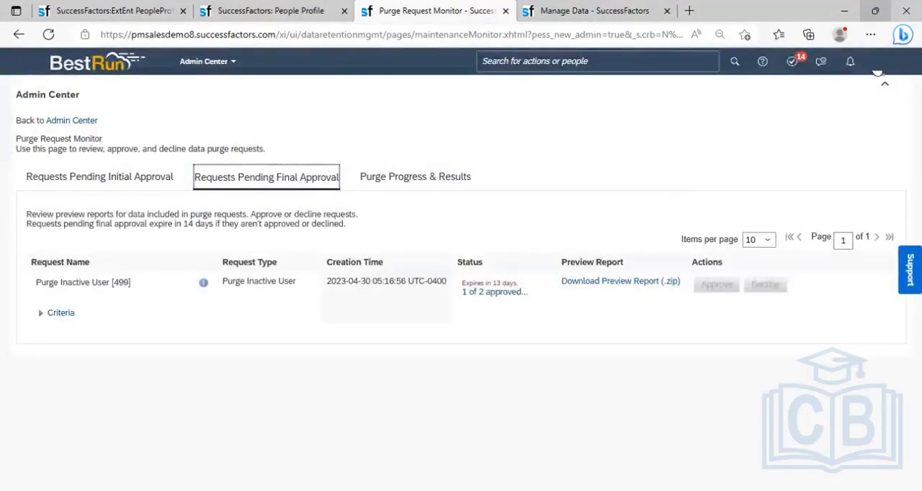
# - Proxy as the other approver of the purge request, selecting that person as the target user
pyautogui.click(878, 72)
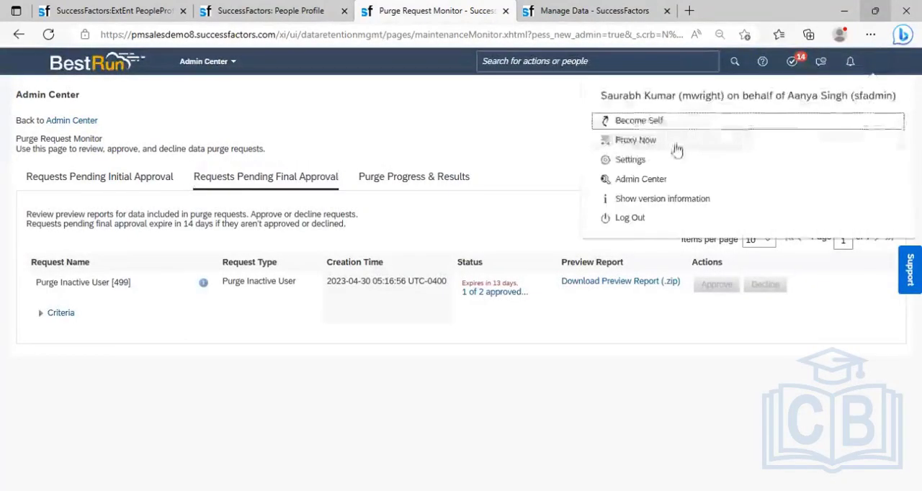
pyautogui.click(652, 143)
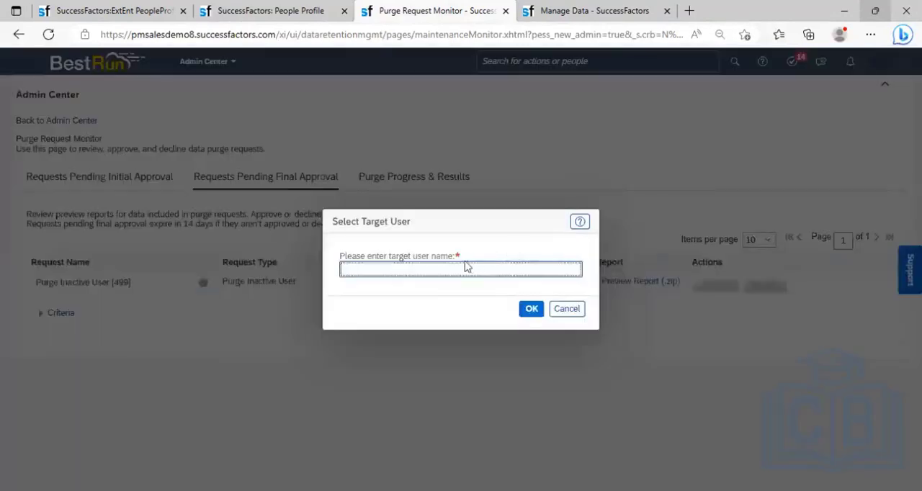
pyautogui.write('syed')
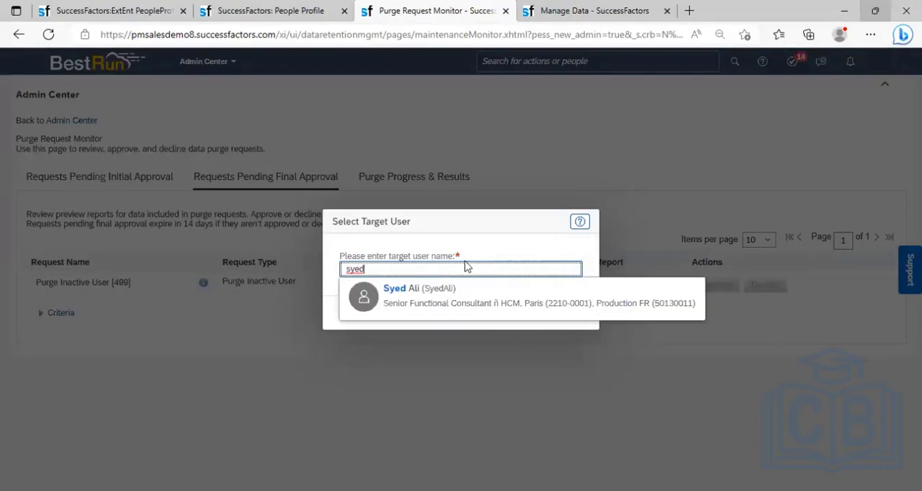
pyautogui.click(422, 289)
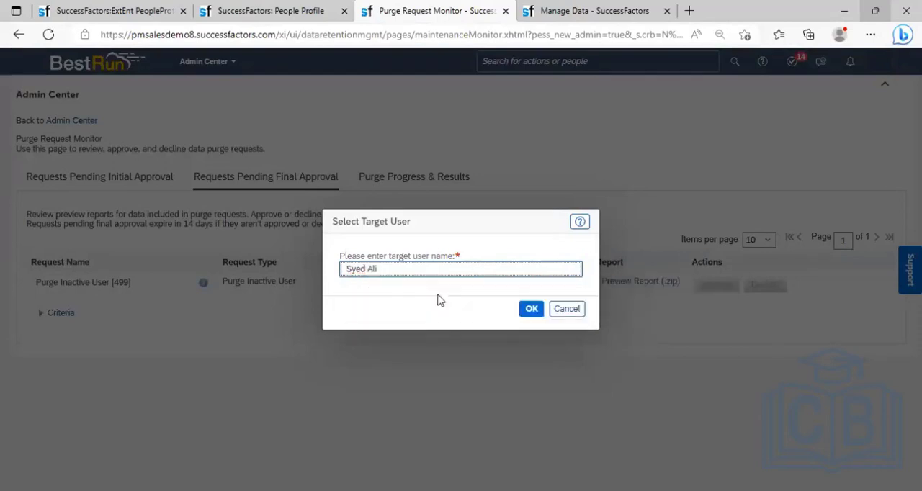
pyautogui.click(529, 311)
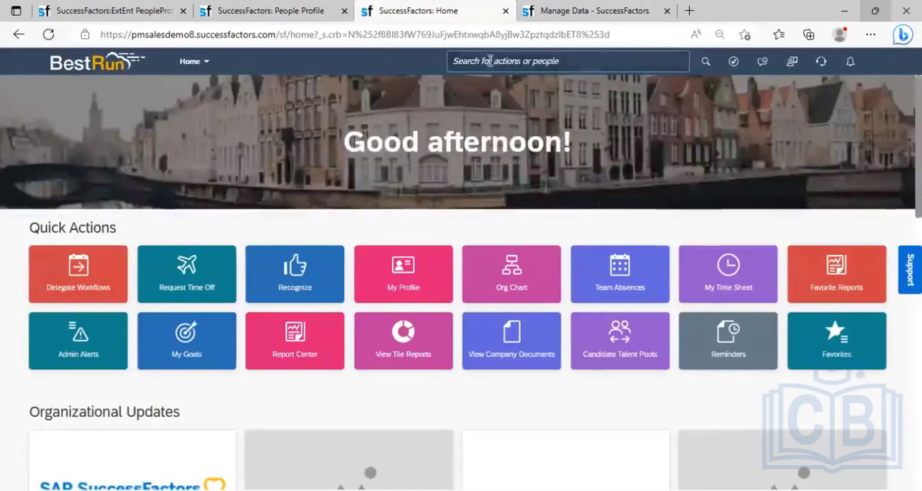
# - Search for "purge" and open the Purge Request Monitor as the proxied approver
pyautogui.click(490, 62)
pyautogui.write('pul')
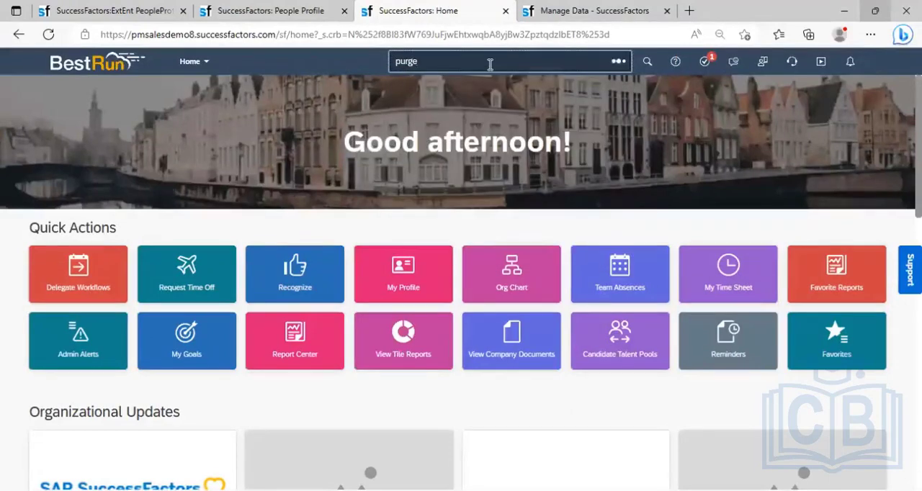
pyautogui.click(475, 85)
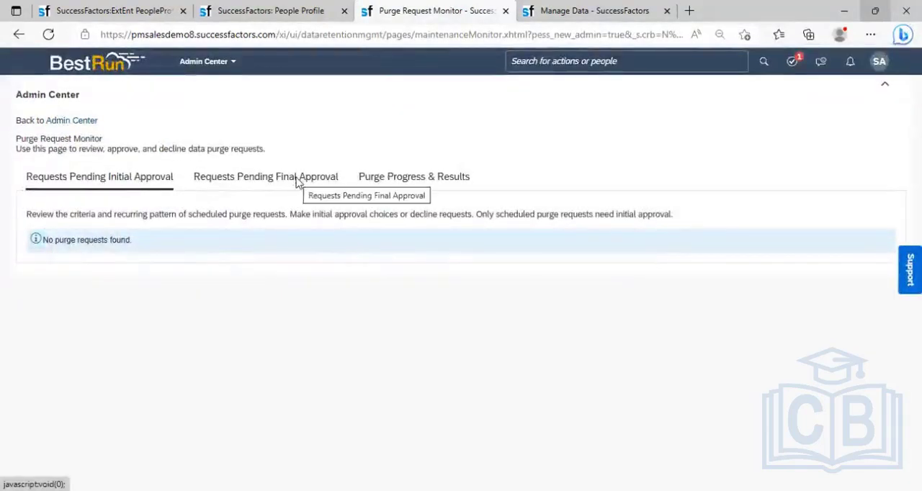
# - Give the second approval to the Purge Inactive User [499] request pending final approval
pyautogui.click(297, 184)
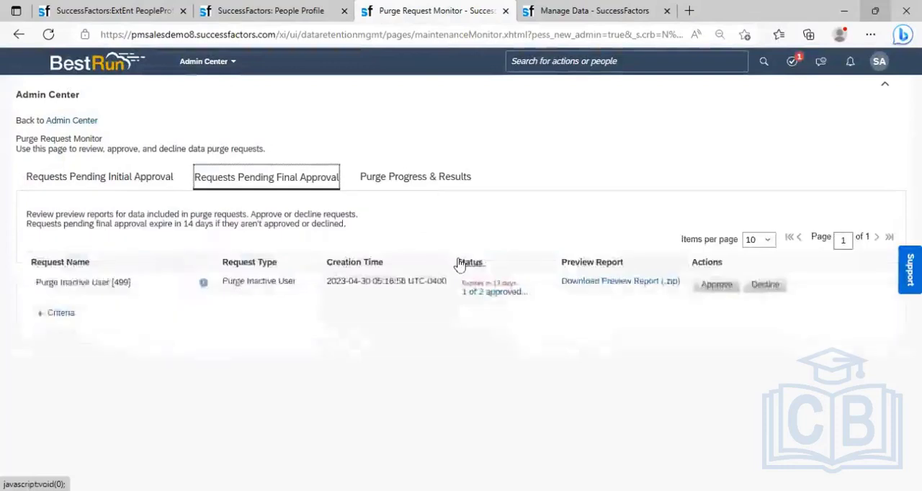
pyautogui.click(717, 286)
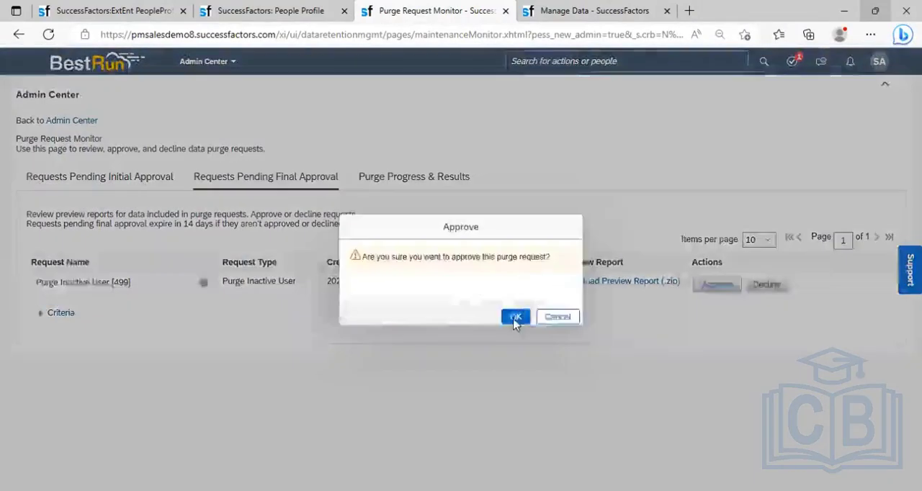
pyautogui.click(513, 320)
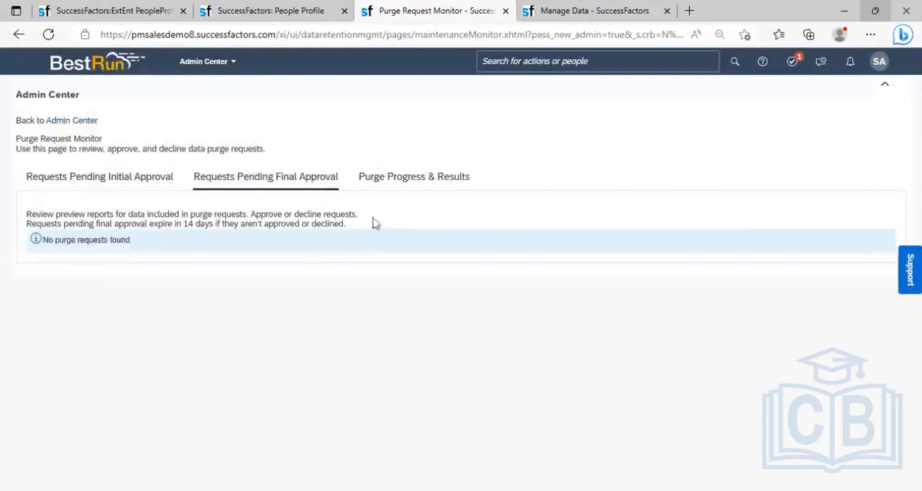
# - Check the requests pending final approval and the purge progress and results, reloading the monitor to recheck the approved request's status
pyautogui.click(265, 185)
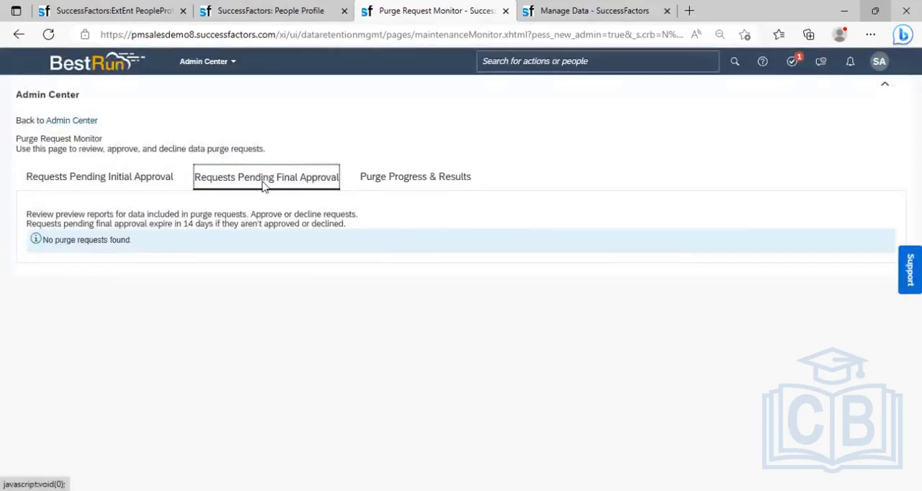
pyautogui.click(425, 177)
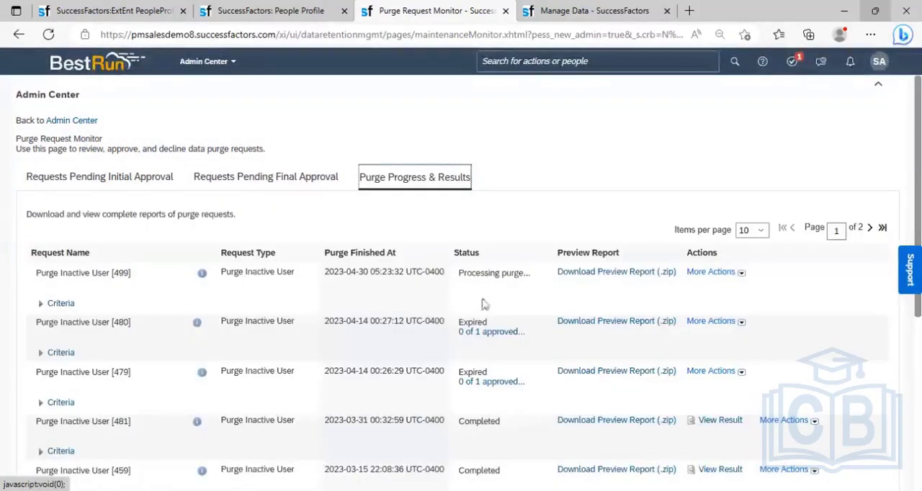
pyautogui.click(48, 34)
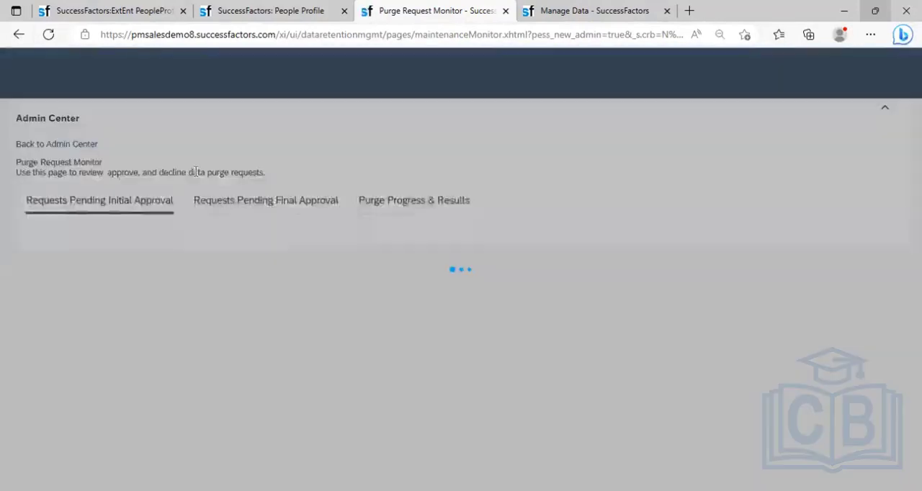
pyautogui.click(435, 183)
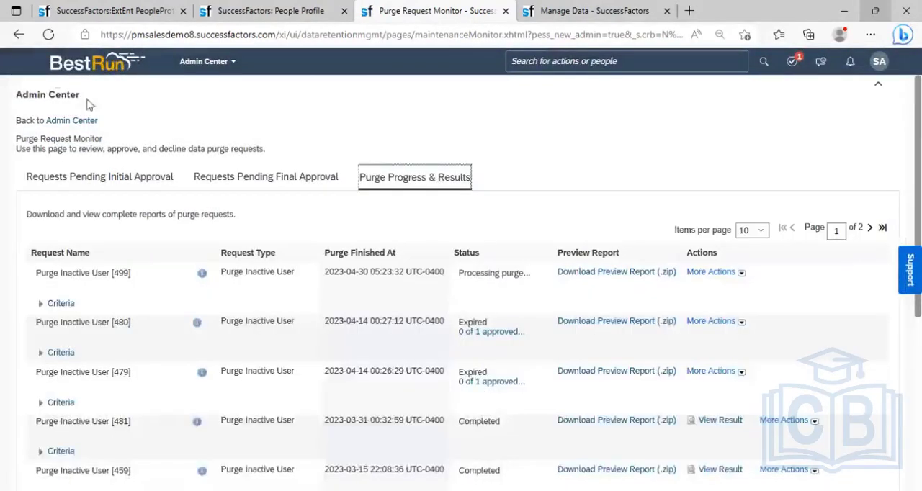
# - Reload the Purge Request Monitor and recheck the purge status of Purge Inactive User [499] under Purge Progress & Results
pyautogui.click(48, 34)
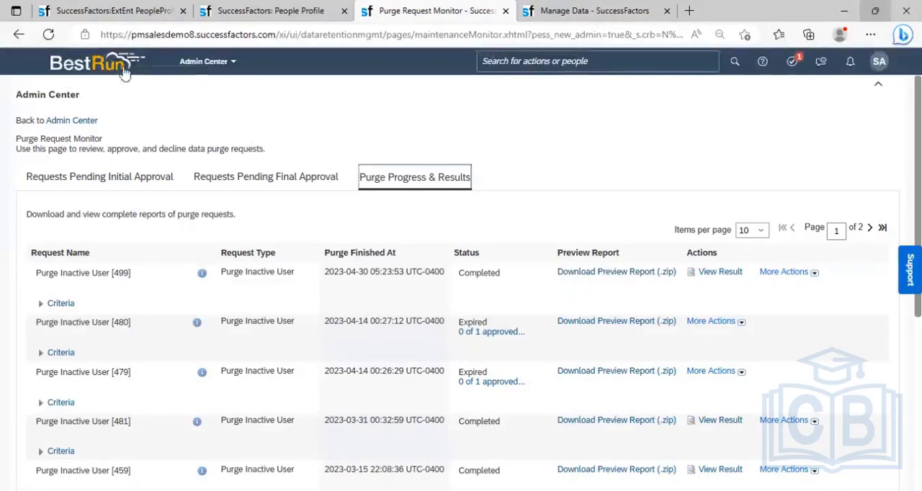
pyautogui.click(47, 34)
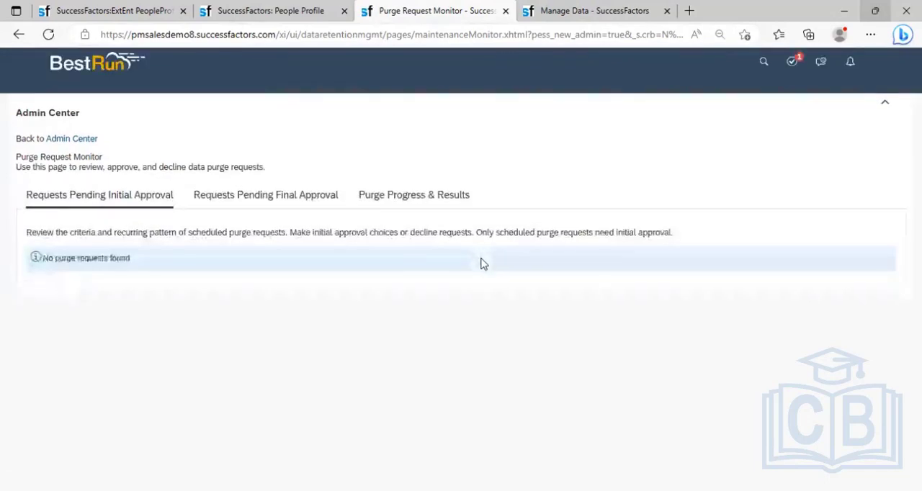
pyautogui.click(424, 184)
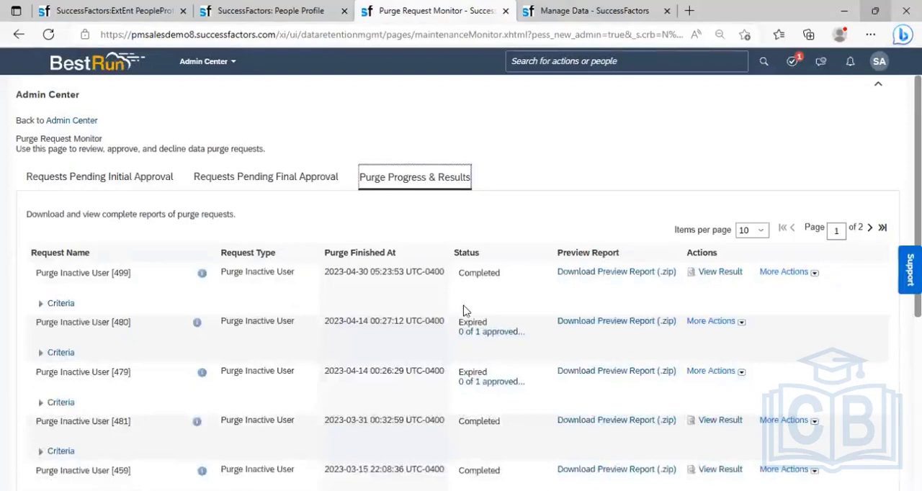
# - Return to the retired employee's People Profile, dismiss the active session warning and reload the profile
pyautogui.click(277, 12)
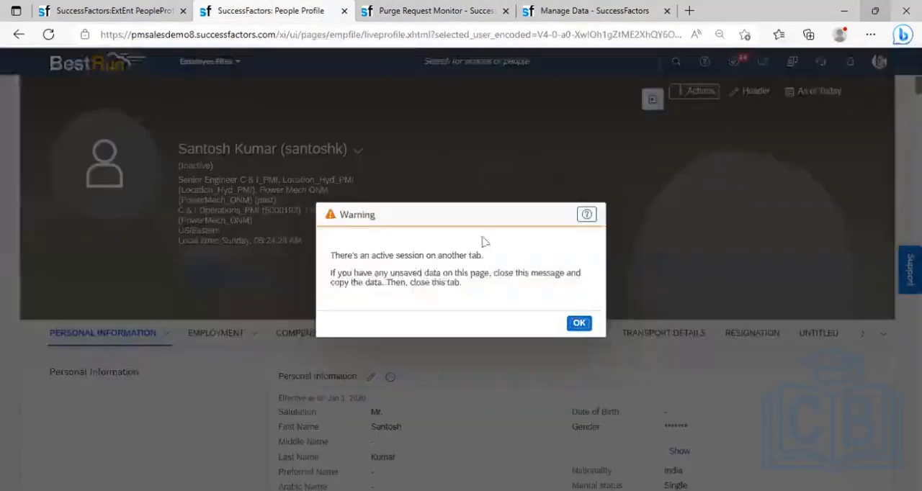
pyautogui.click(582, 325)
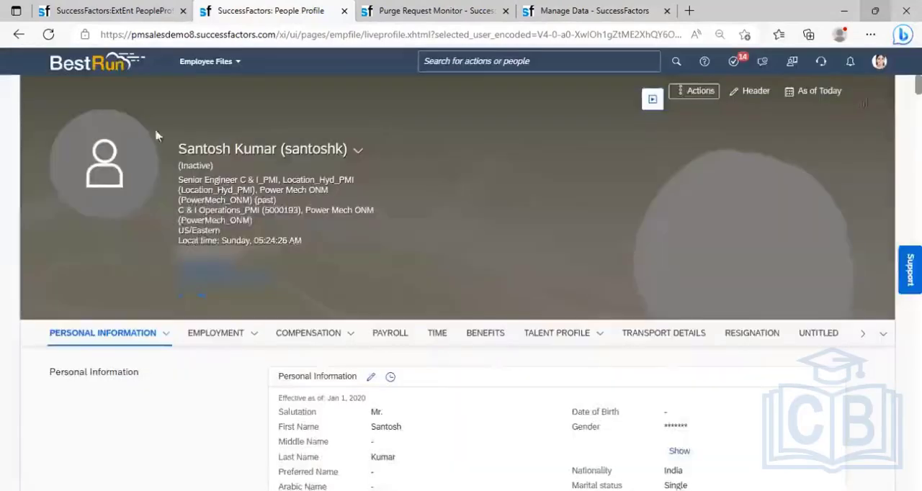
pyautogui.click(49, 35)
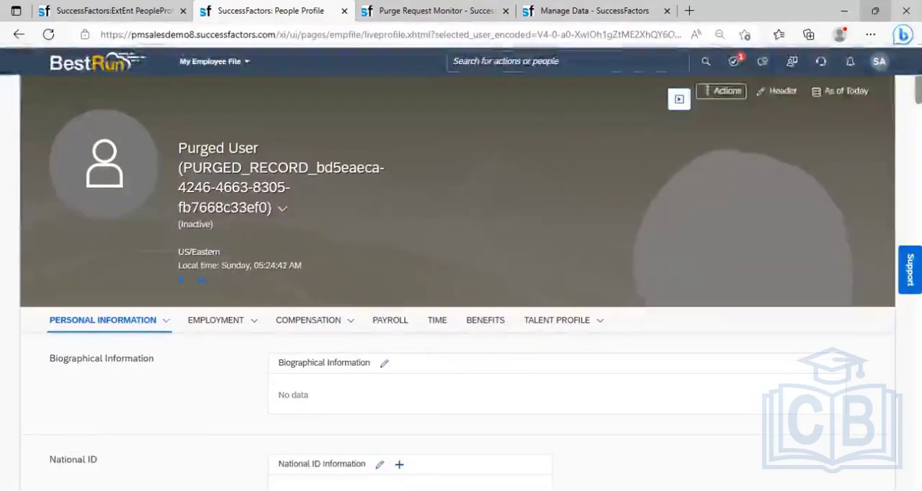
# - Examine the purged user's Personal Information, Employment and Compensation sections for remaining data, including Employment Details
pyautogui.scroll(-5, 461, 288)
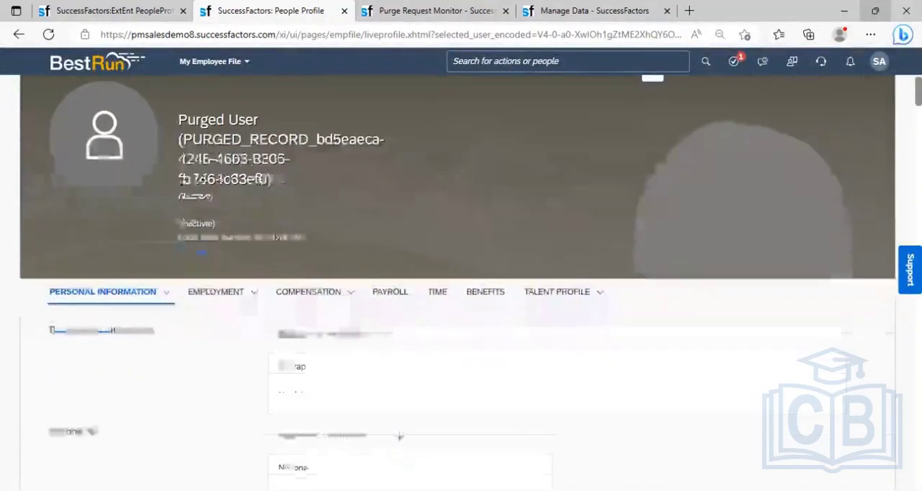
pyautogui.scroll(-5, 461, 324)
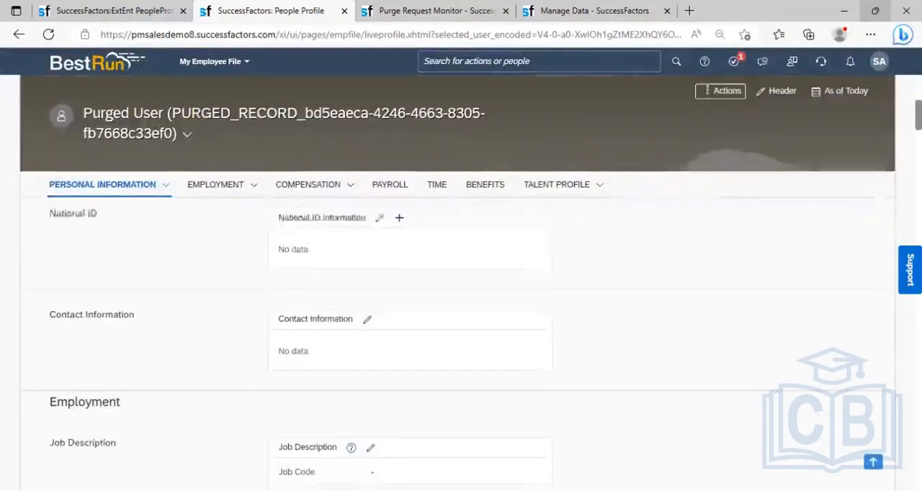
pyautogui.scroll(-5, 461, 324)
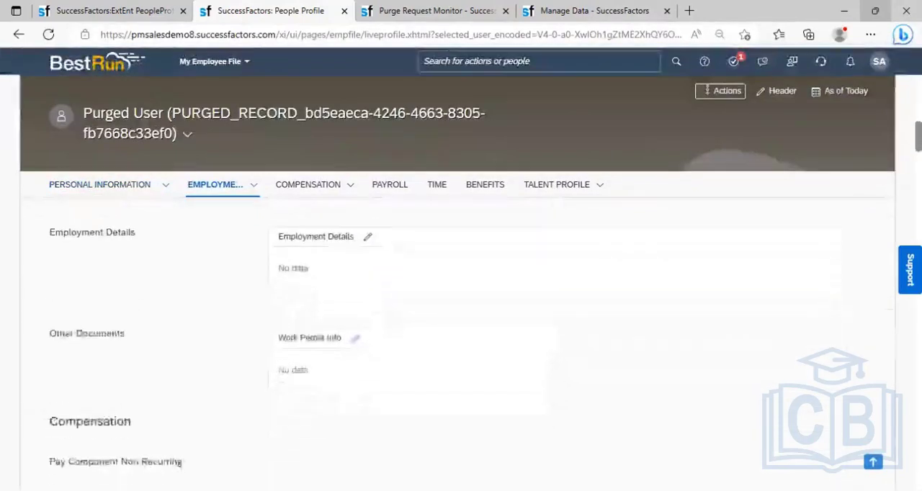
pyautogui.scroll(-1, 462, 324)
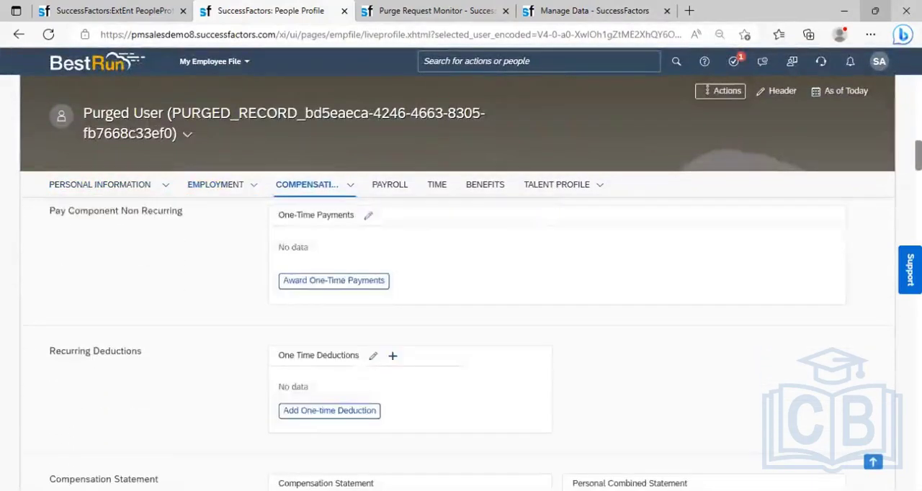
pyautogui.scroll(12, 461, 324)
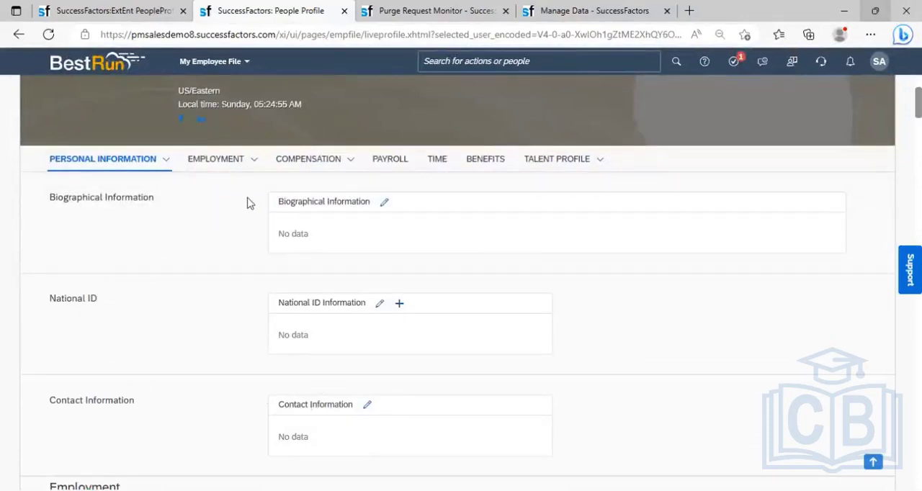
pyautogui.click(165, 164)
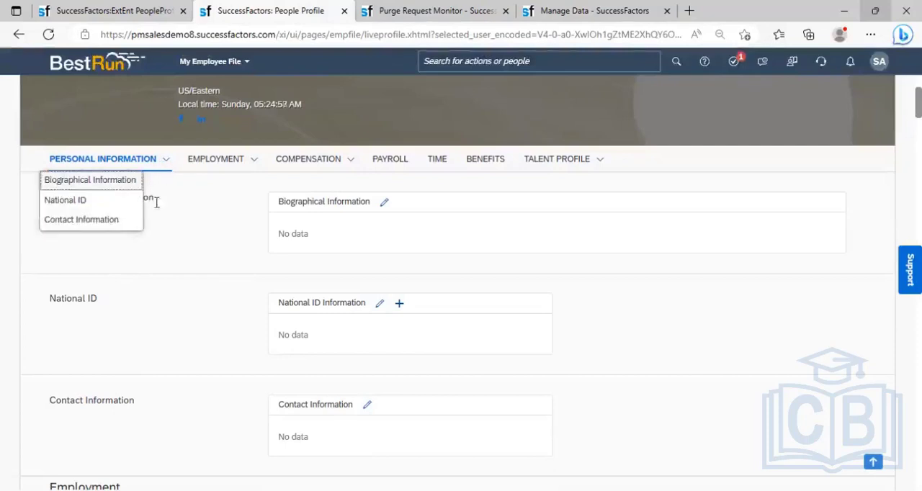
pyautogui.click(250, 162)
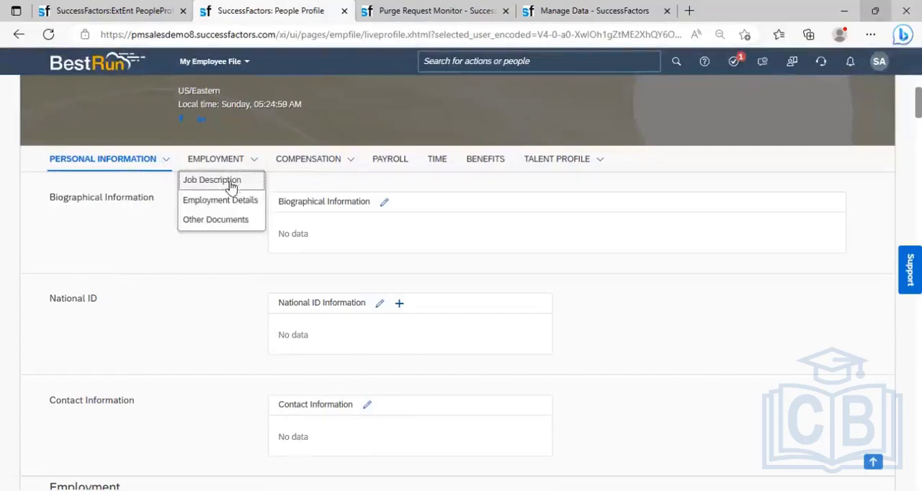
pyautogui.click(240, 203)
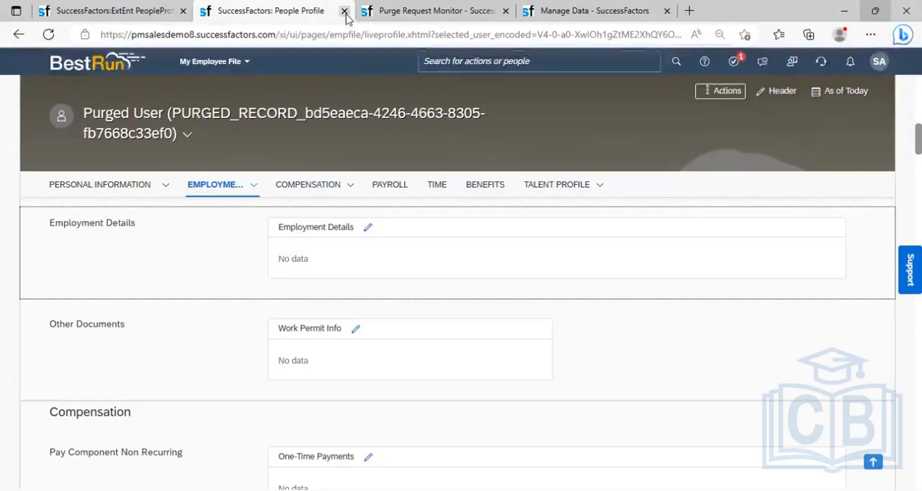
# - Close the purged user's profile and end the proxy session by becoming self again
pyautogui.hotkey('ctrl', 'w')
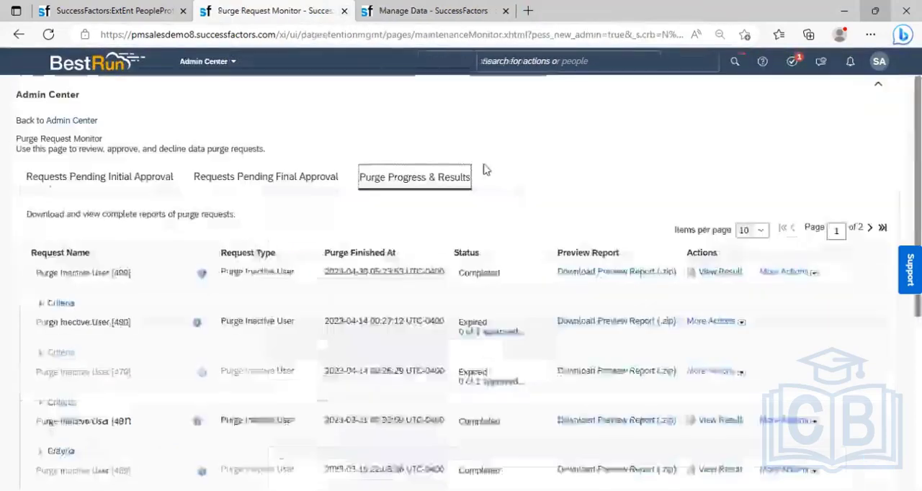
pyautogui.click(879, 65)
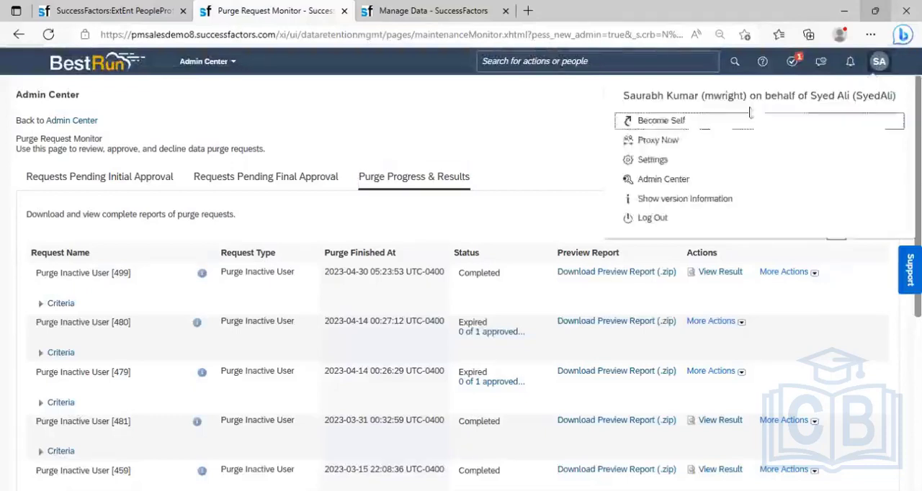
pyautogui.click(677, 124)
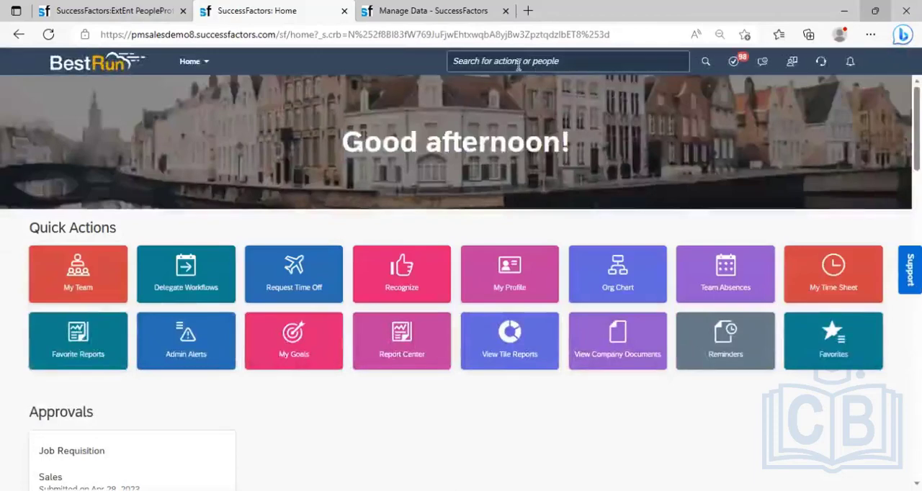
# - Search for the Electrical Operations employee by first name and open that person's profile
pyautogui.click(528, 64)
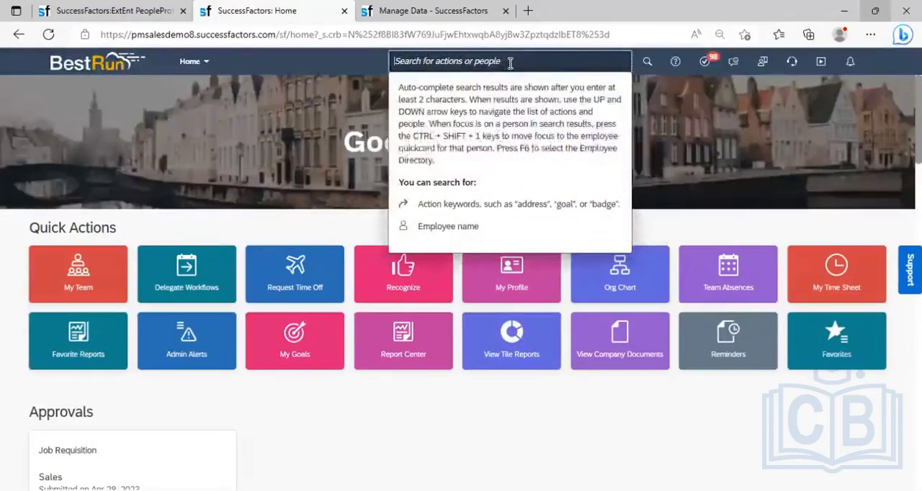
pyautogui.write('anil')
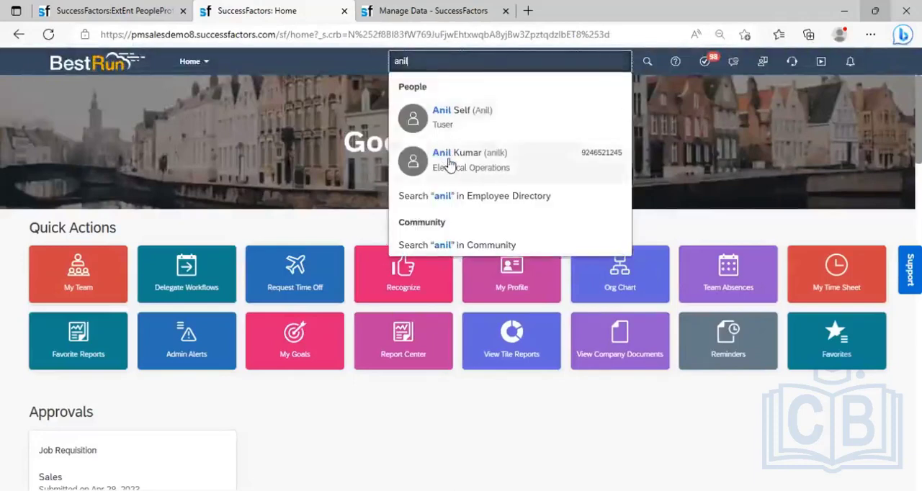
pyautogui.click(450, 163)
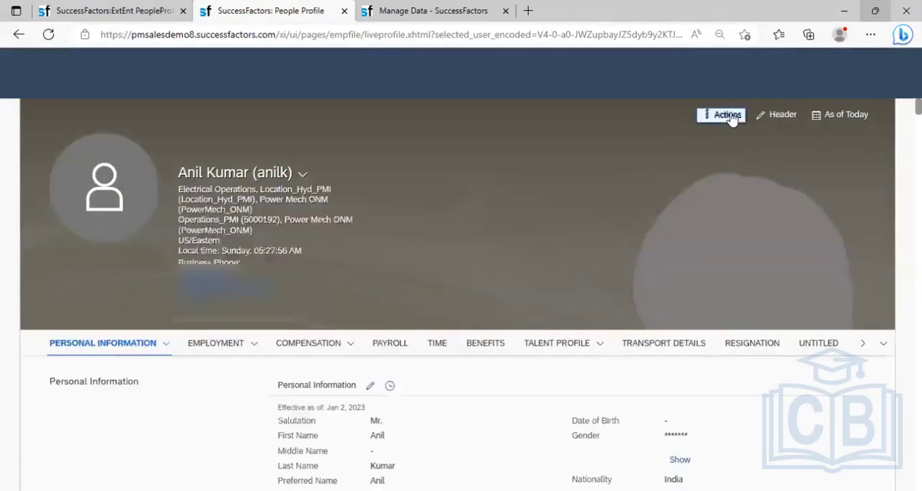
# - Open the employee's Termination form, examine the termination date calendar and termination reason options, and cancel the form without saving
pyautogui.click(728, 115)
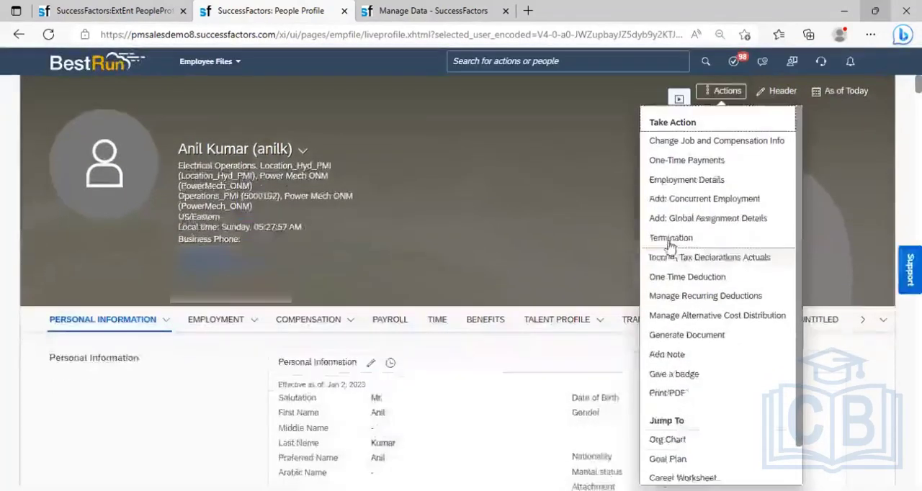
pyautogui.click(685, 241)
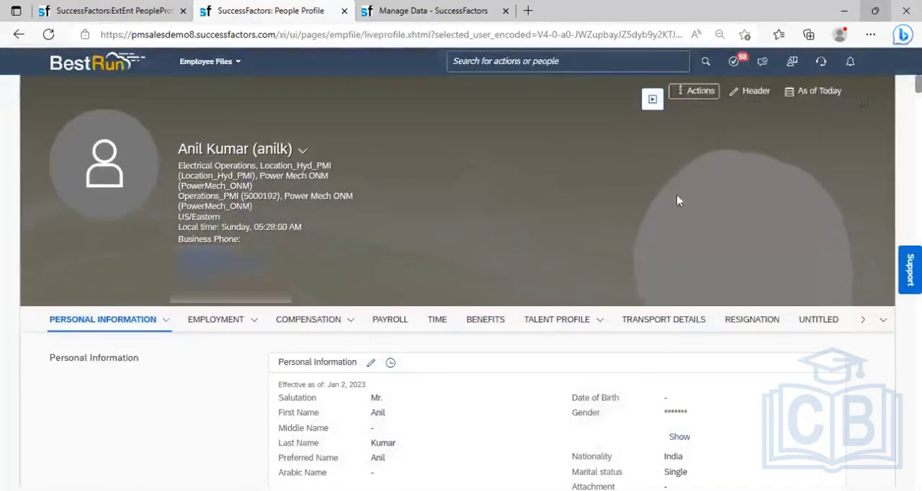
pyautogui.click(699, 92)
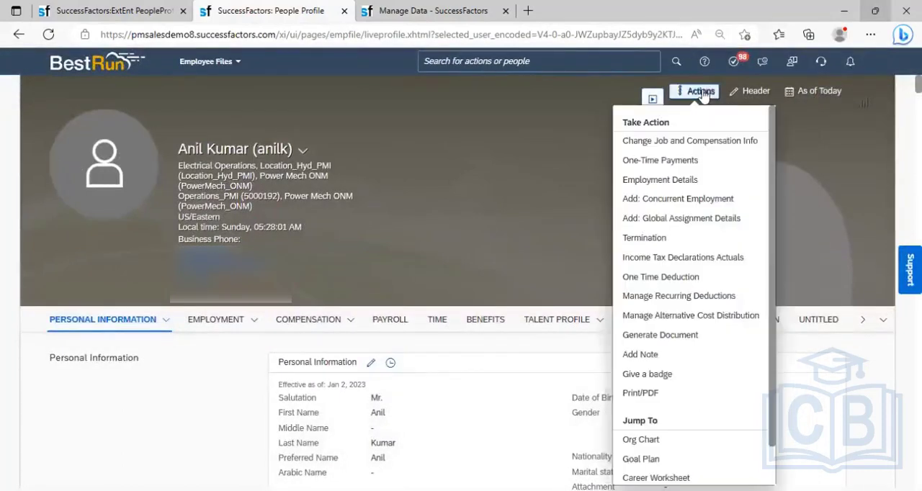
pyautogui.click(642, 239)
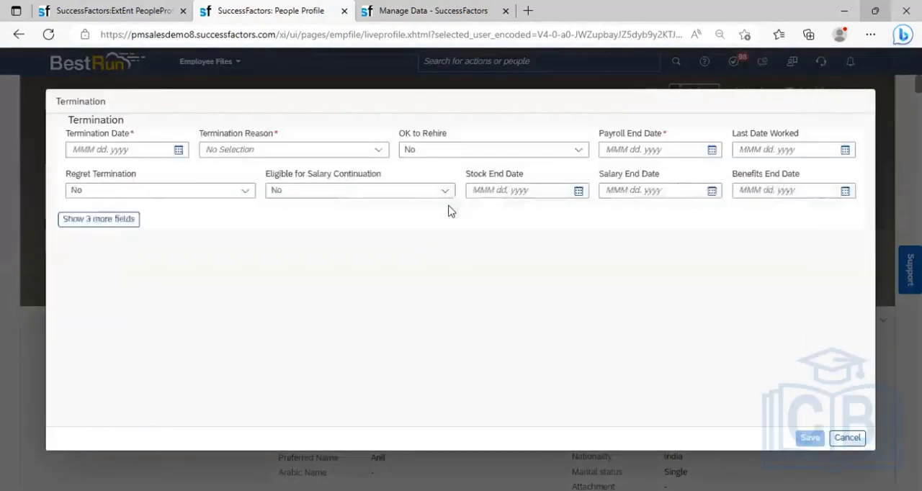
pyautogui.click(178, 149)
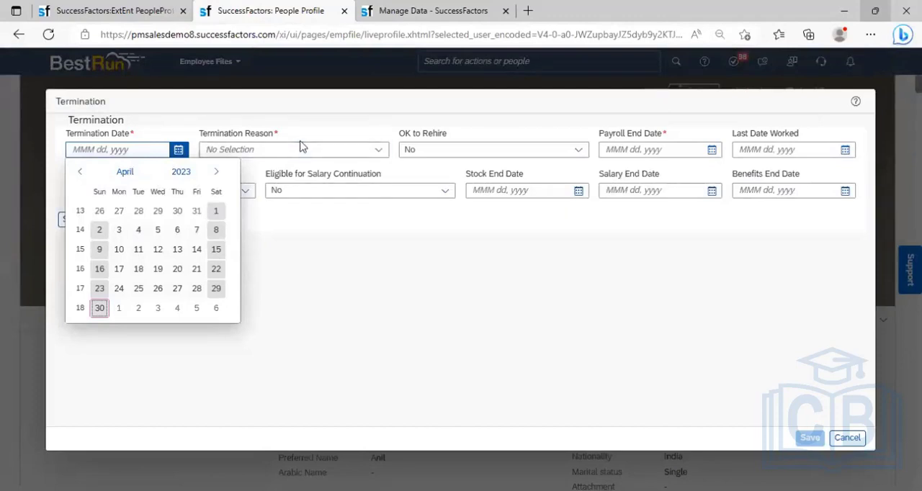
pyautogui.click(380, 151)
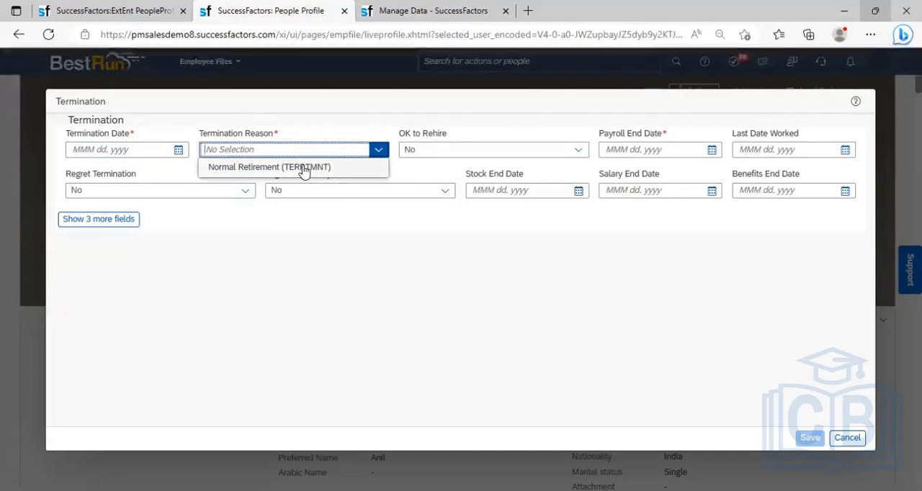
pyautogui.click(343, 268)
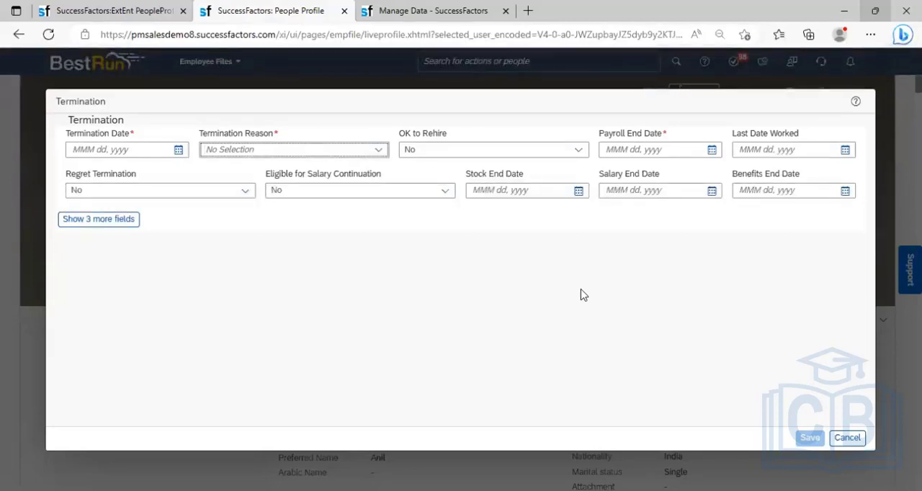
pyautogui.click(848, 439)
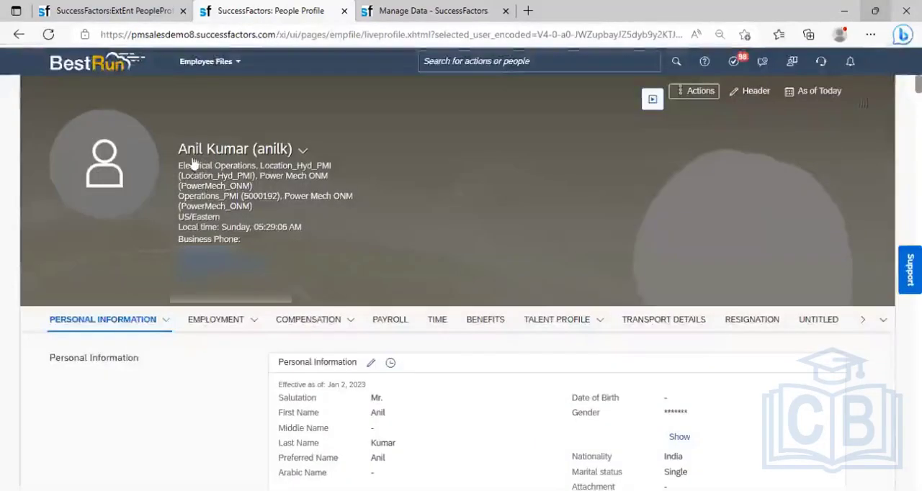